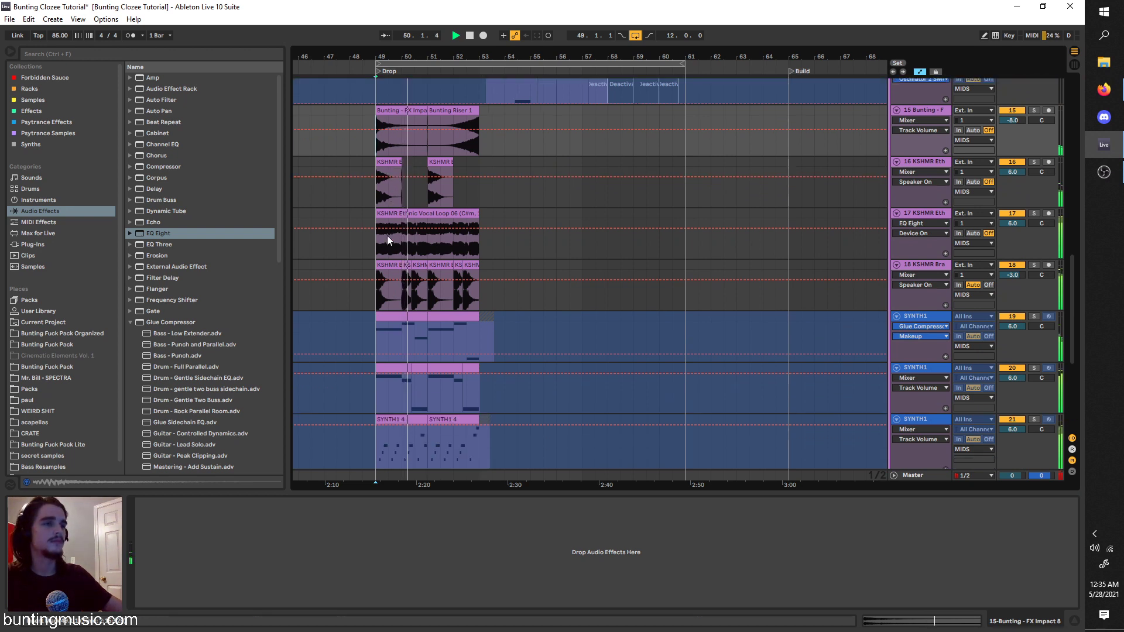
Play through the drop and review its tracks, from the vocal, brass and synth layers up to the drums.
scroll(398, 182, "down", 2)
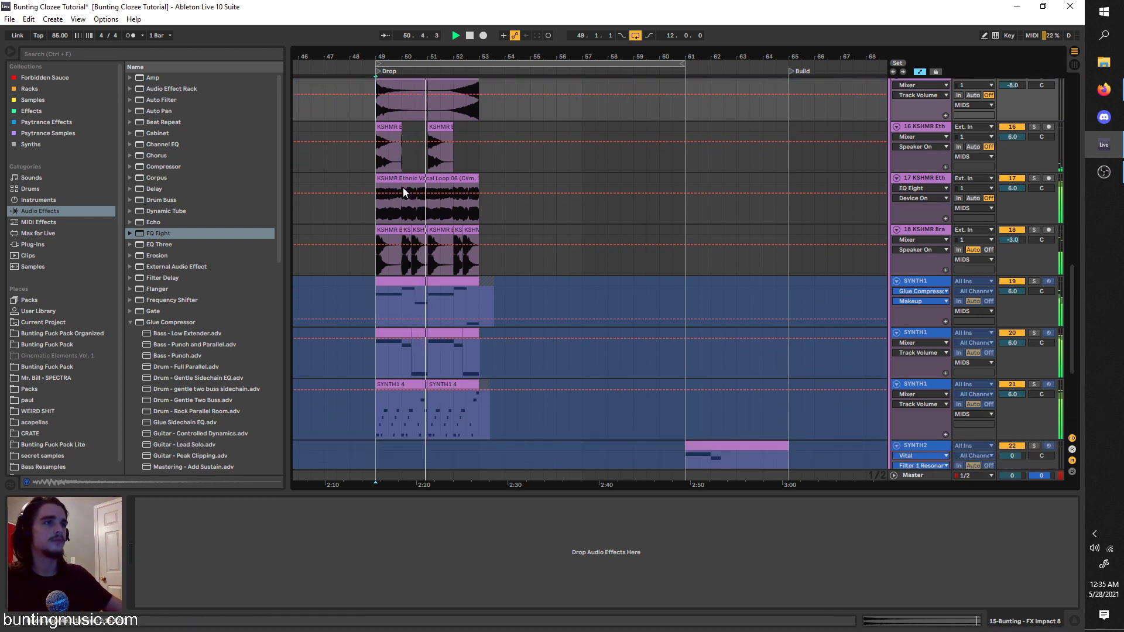
left_click(922, 283)
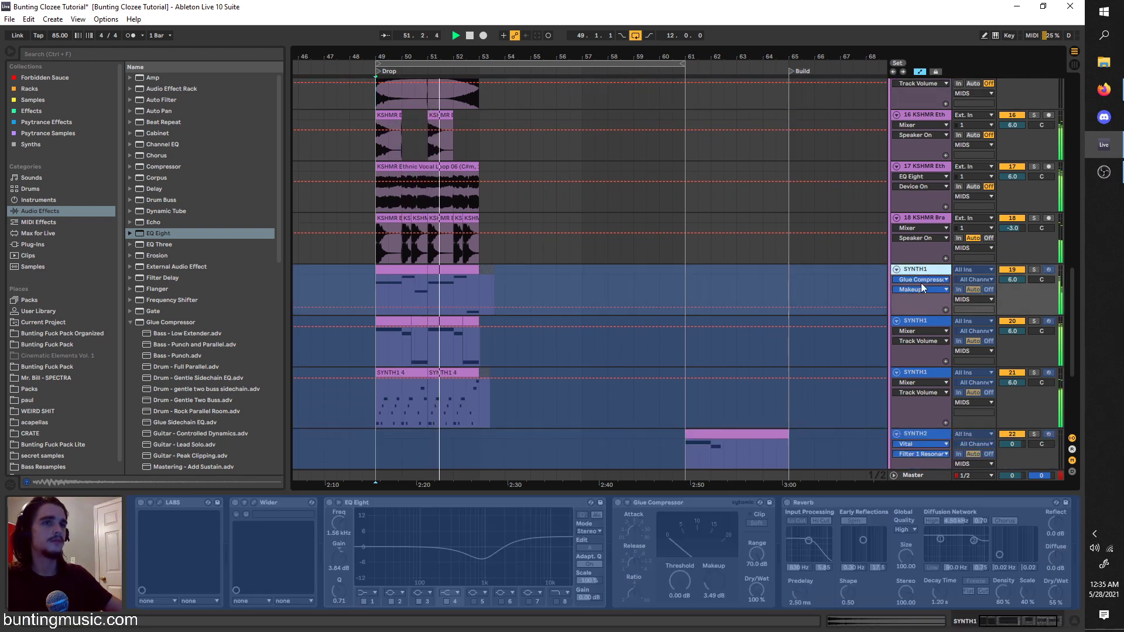
left_click(919, 323)
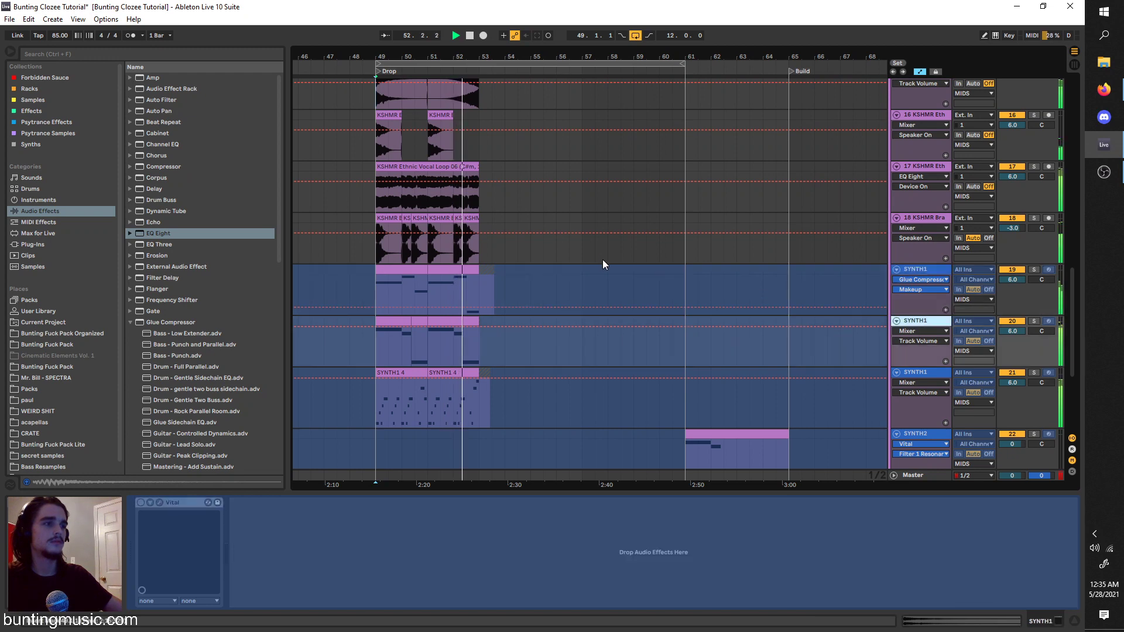
scroll(604, 254, "up", 15)
scroll(483, 326, "up", 13)
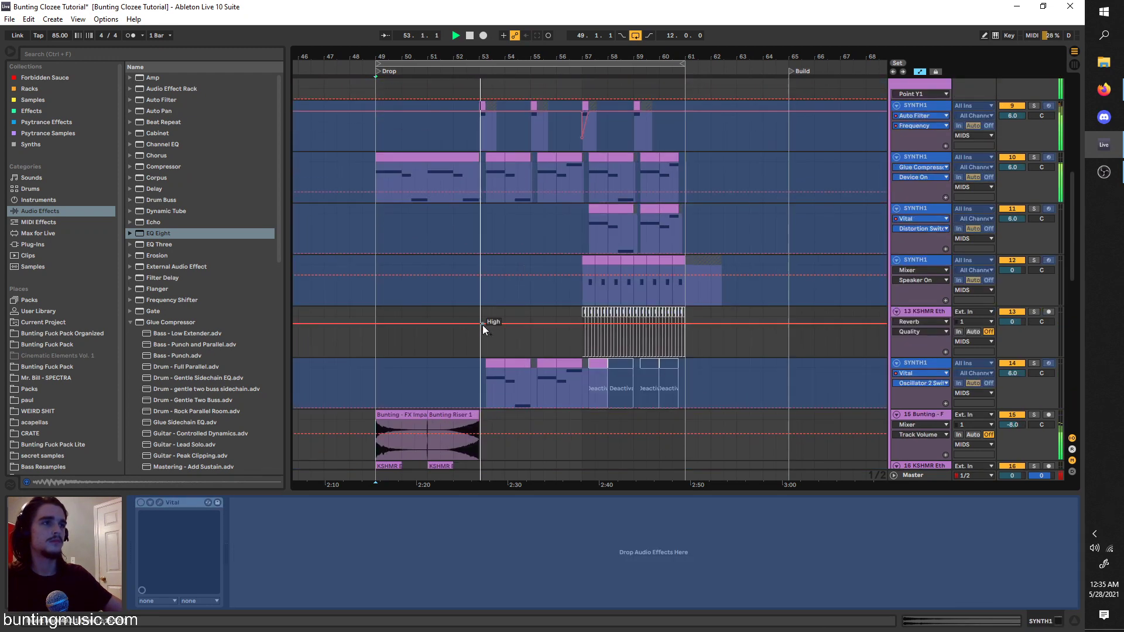
scroll(483, 326, "up", 5)
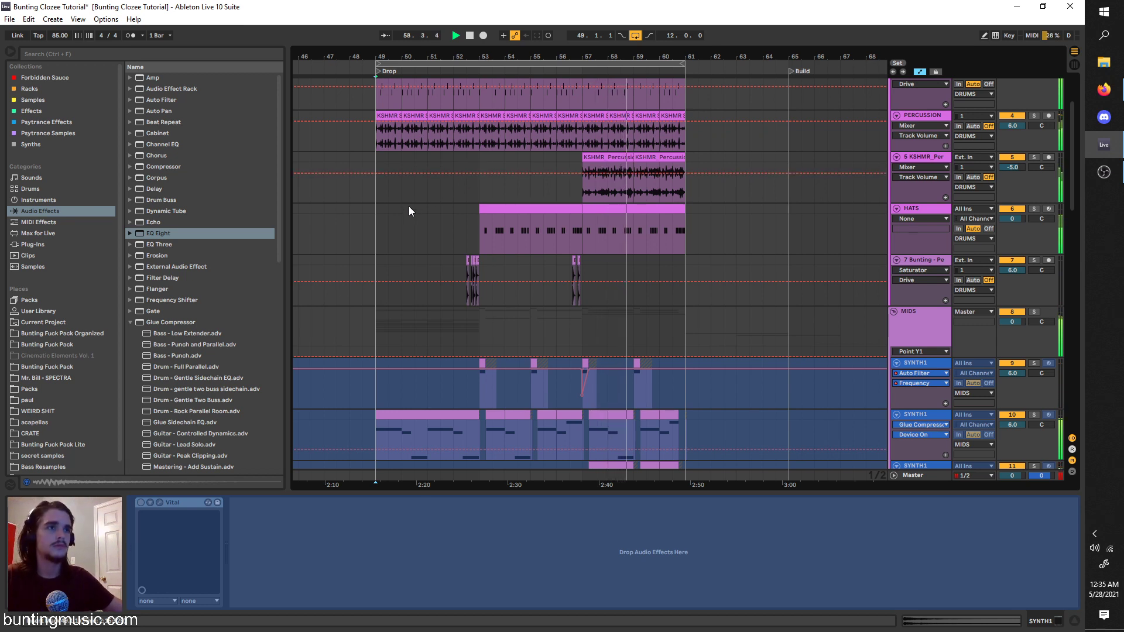
scroll(409, 206, "down", 1)
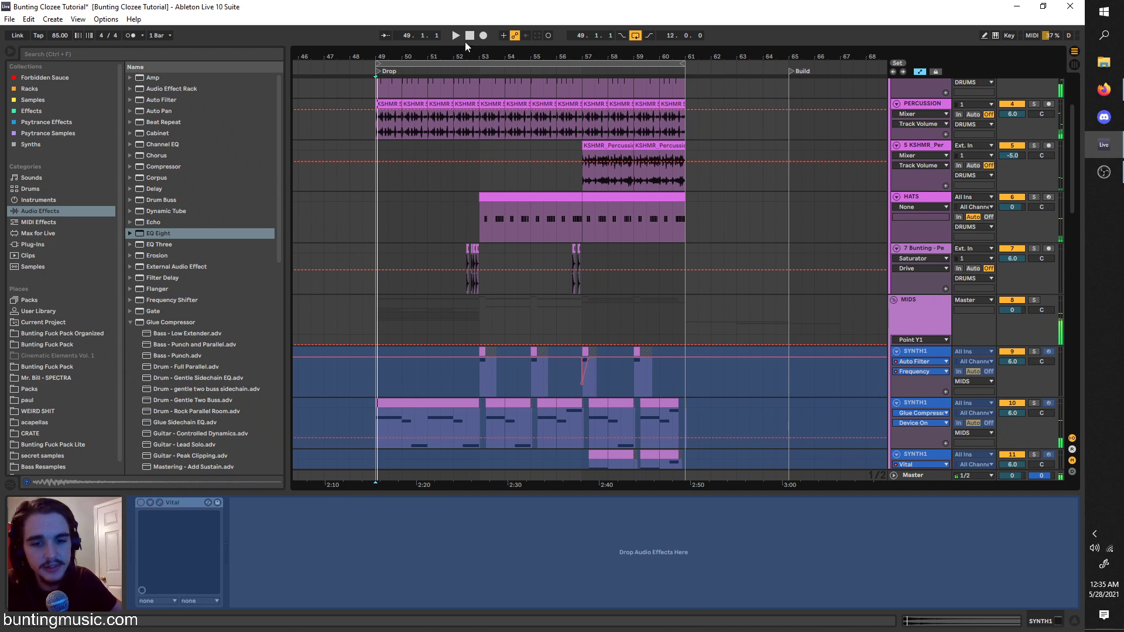
Examine the MIDS group and the synth clips that make up the drop between bars 49 and 61.
scroll(455, 203, "down", 4)
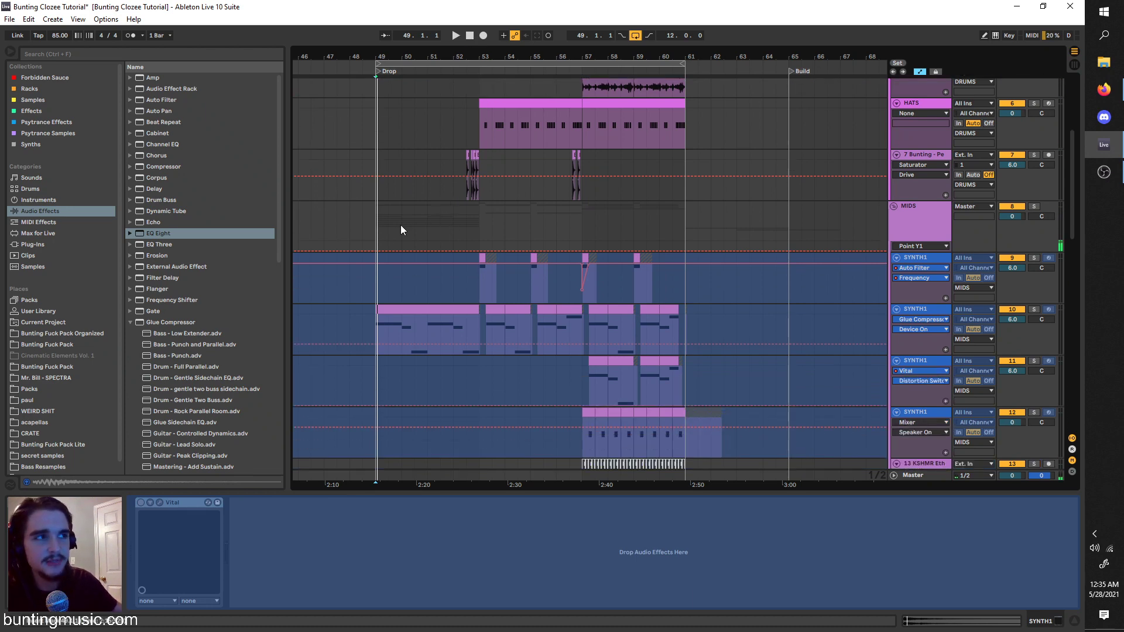
left_click(372, 219)
scroll(373, 246, "down", 8)
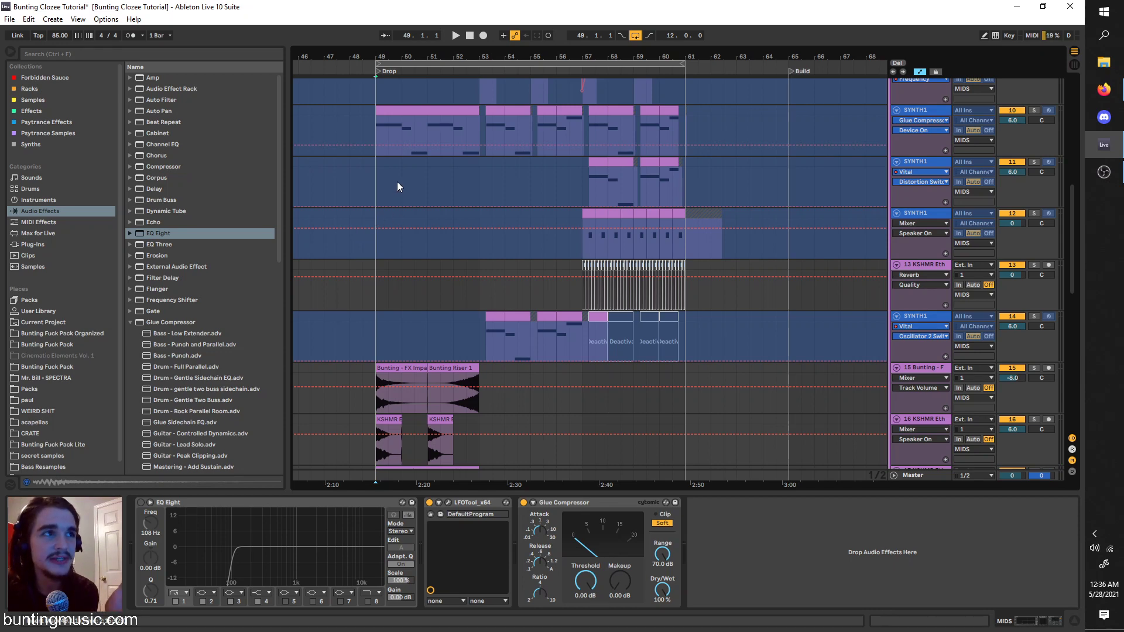
scroll(398, 188, "down", 2)
scroll(400, 194, "up", 4)
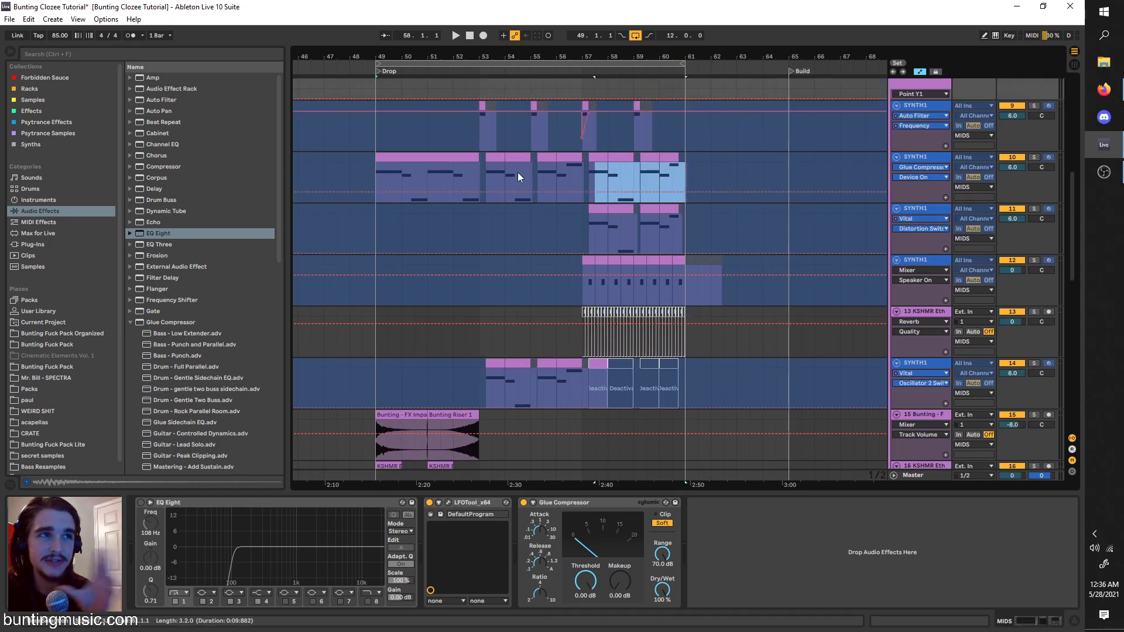
left_click(584, 157)
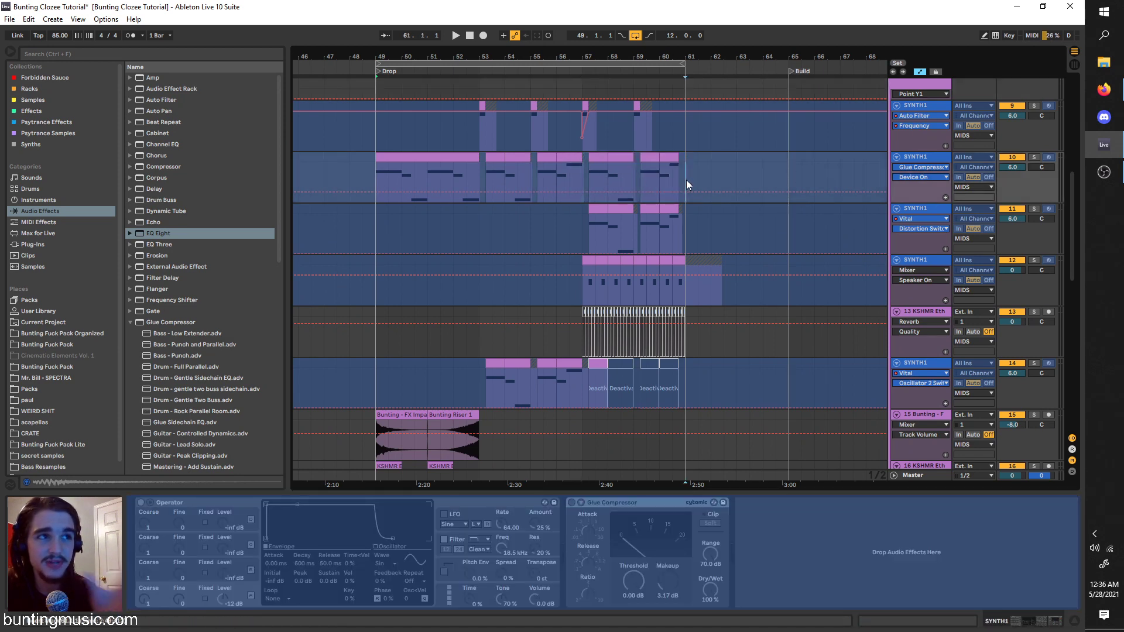
left_click(686, 181, "shift")
left_click(582, 159)
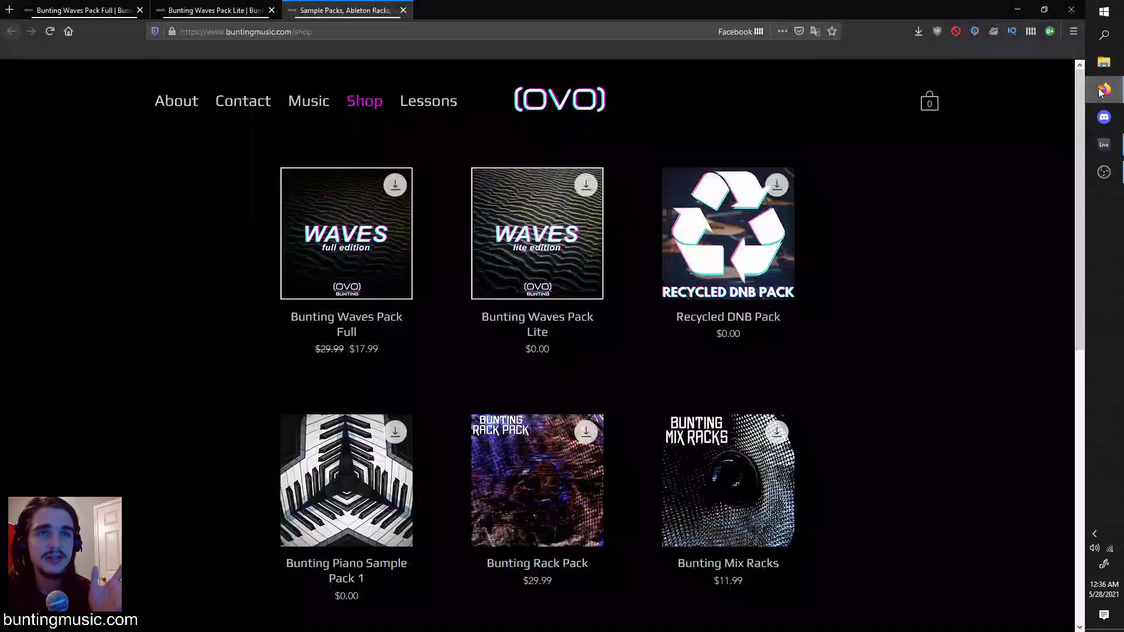
Switch to Firefox, look over the sample pack shop and review the contents of Bunting Waves Pack Lite.
left_click(1104, 89)
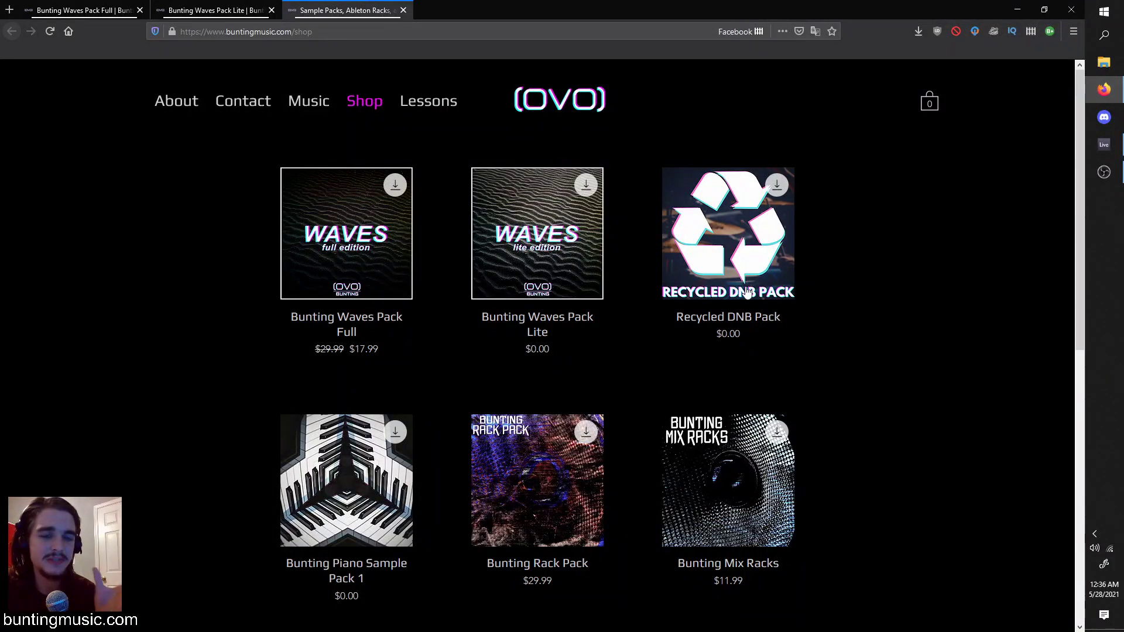
scroll(756, 311, "down", 5)
scroll(695, 346, "up", 5)
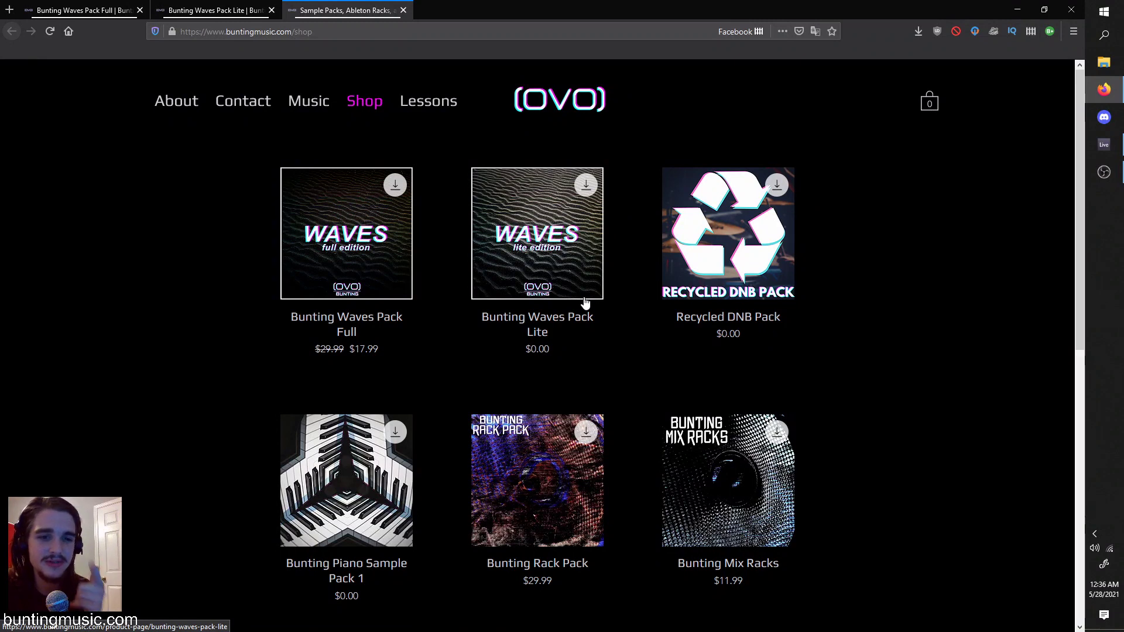
left_click(222, 5)
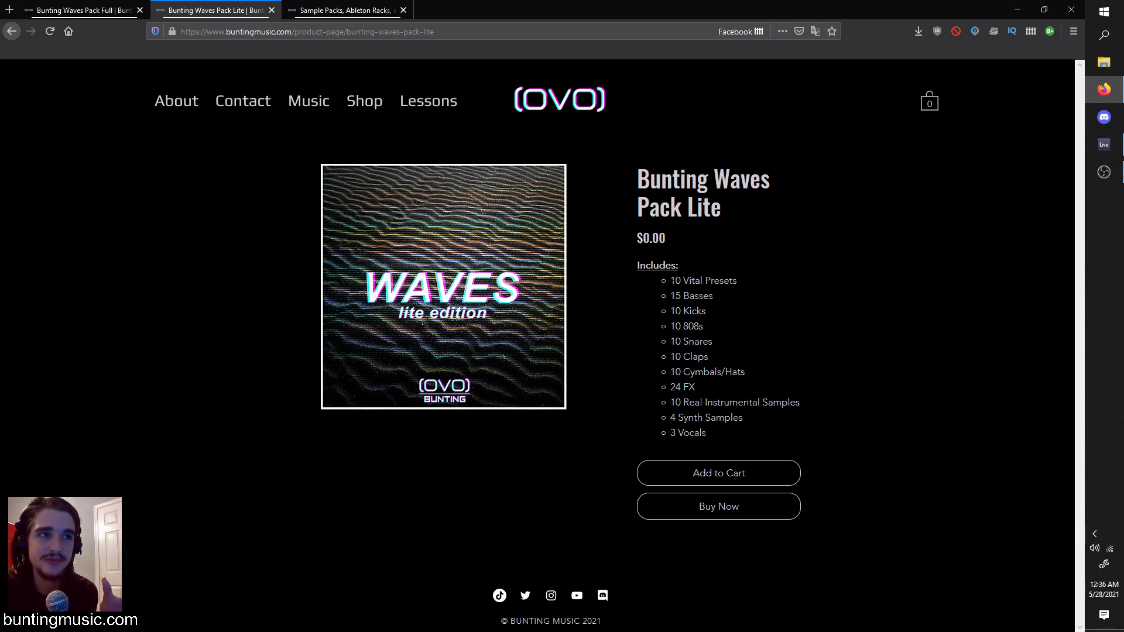
left_click_drag(671, 281, 686, 294)
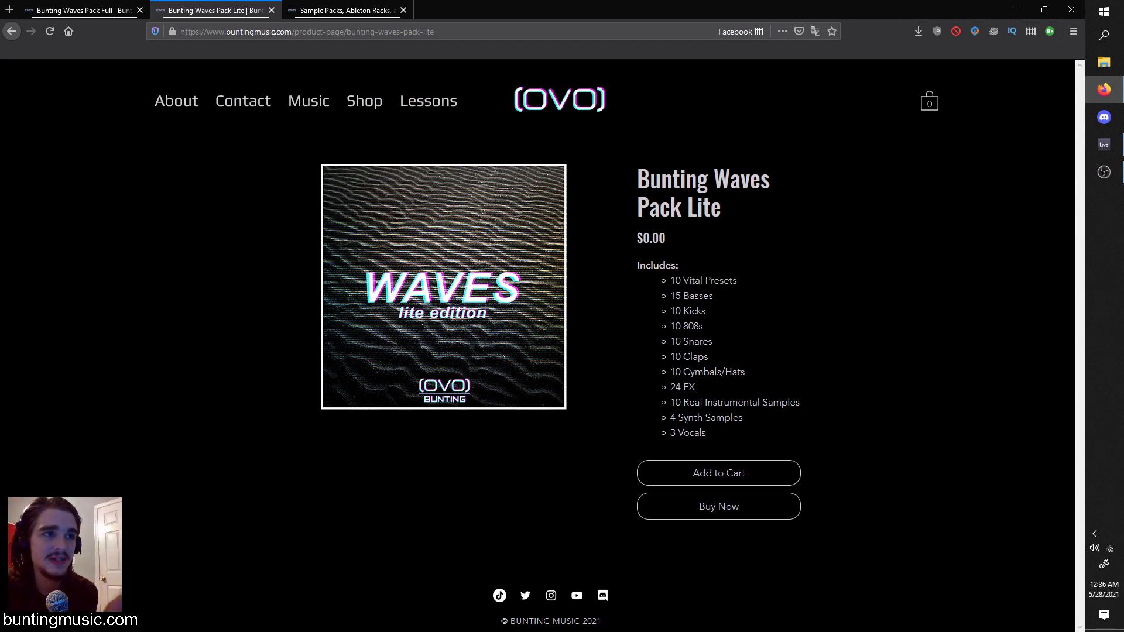
Review the list of included samples on the Bunting Waves Pack Full product page.
left_click(147, 7)
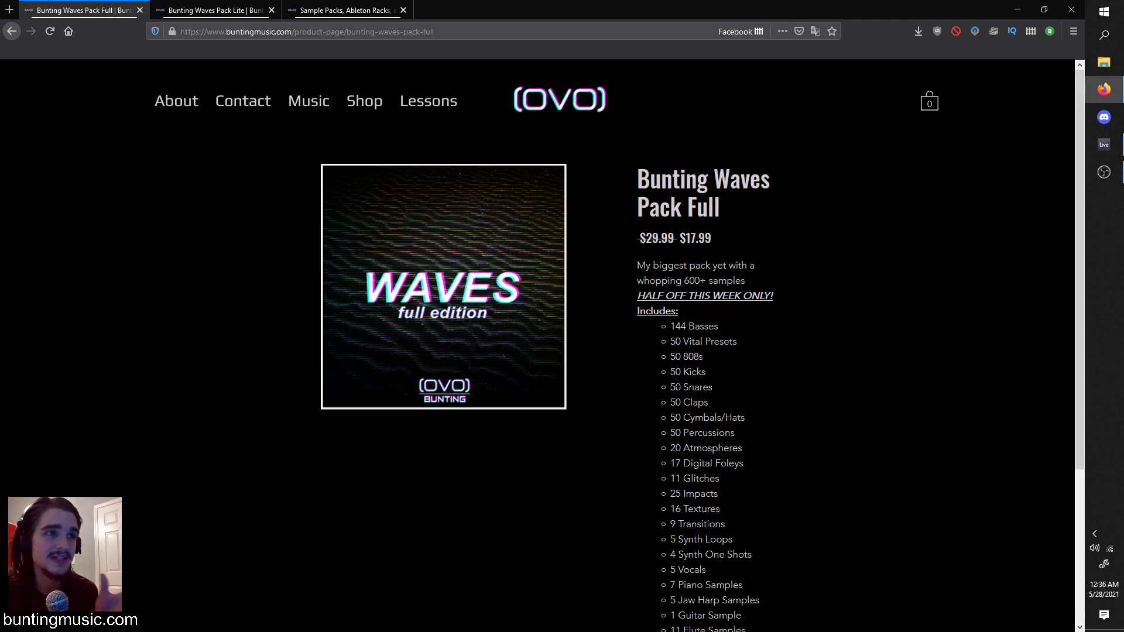
scroll(703, 351, "down", 2)
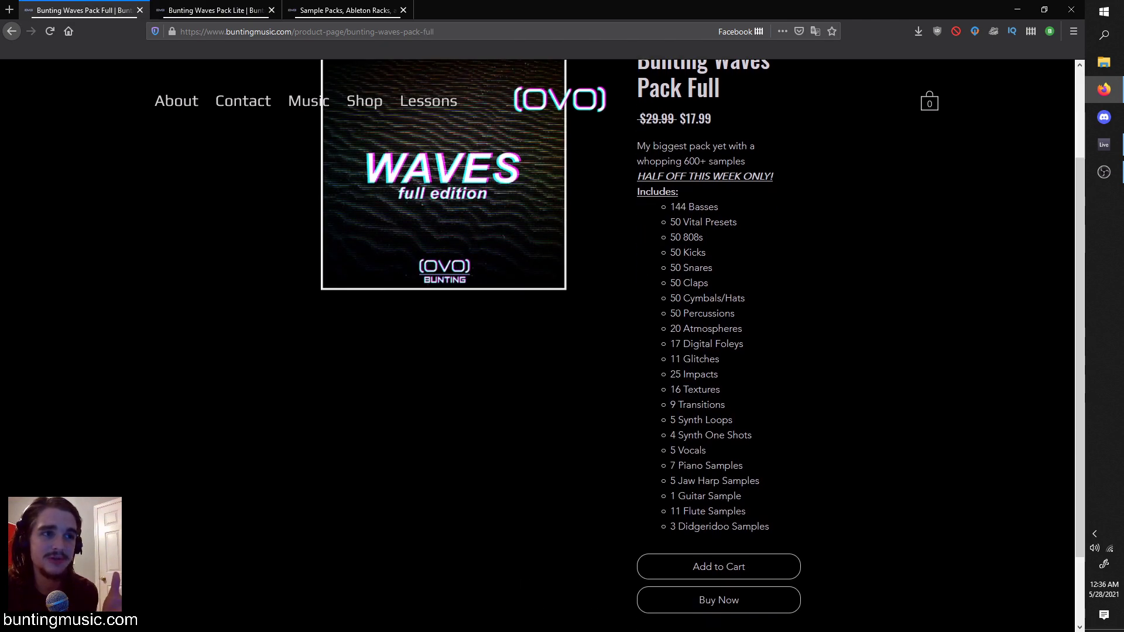
scroll(685, 358, "up", 1)
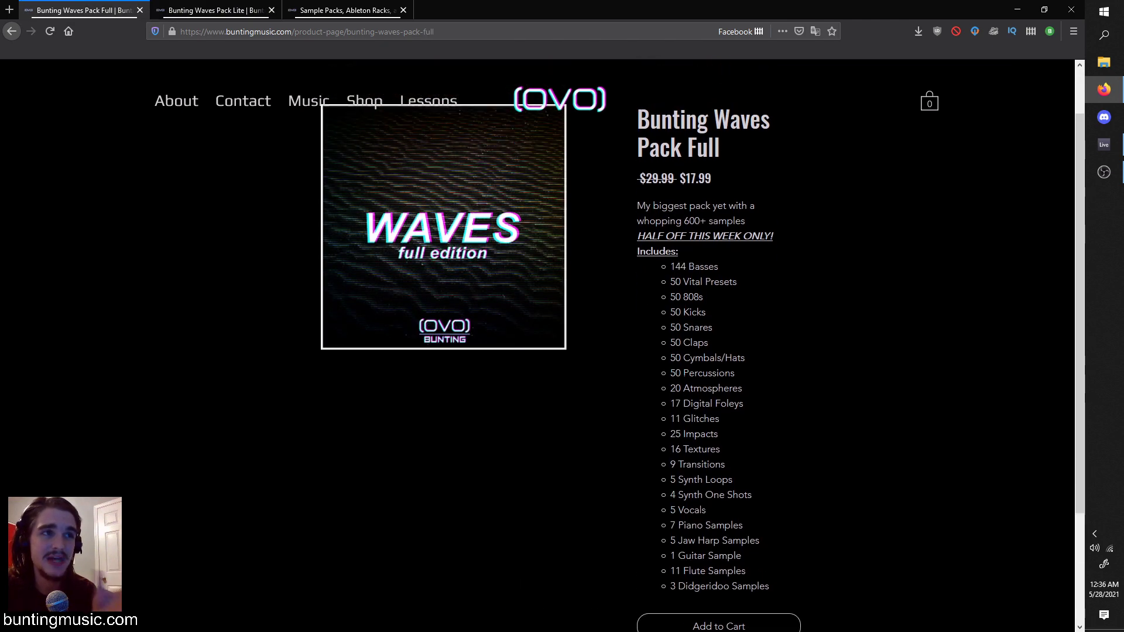
scroll(685, 358, "down", 1)
scroll(685, 358, "up", 1)
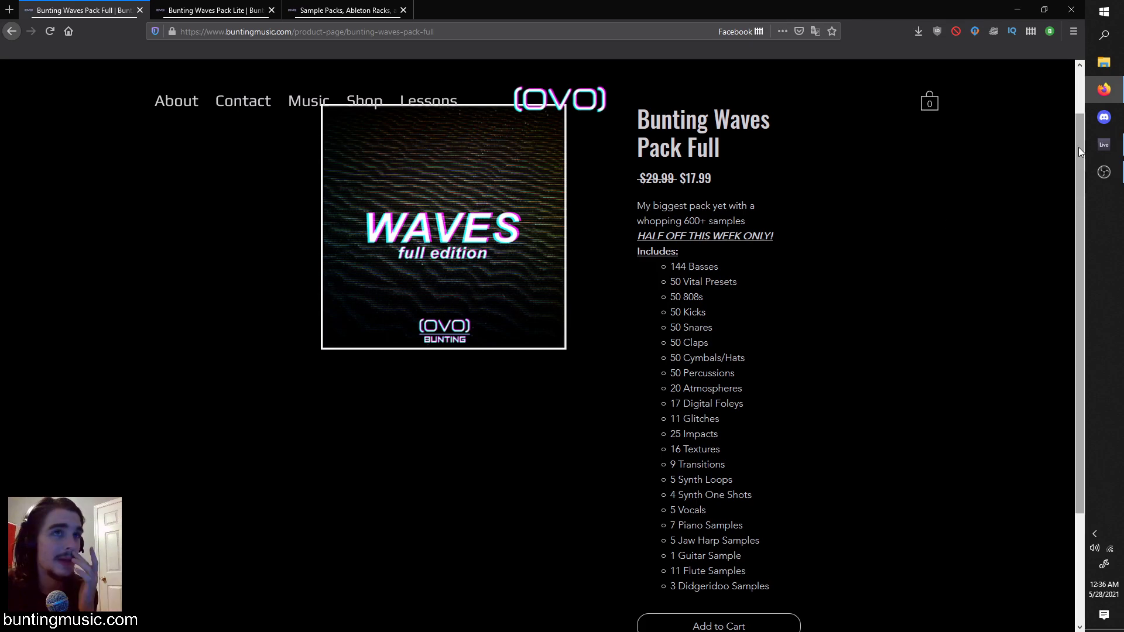
Return to Ableton Live, open the organized pack folder under Places and audition several acoustic snares from Bunting Waves Pack Full.
left_click(1104, 145)
scroll(482, 326, "down", 3)
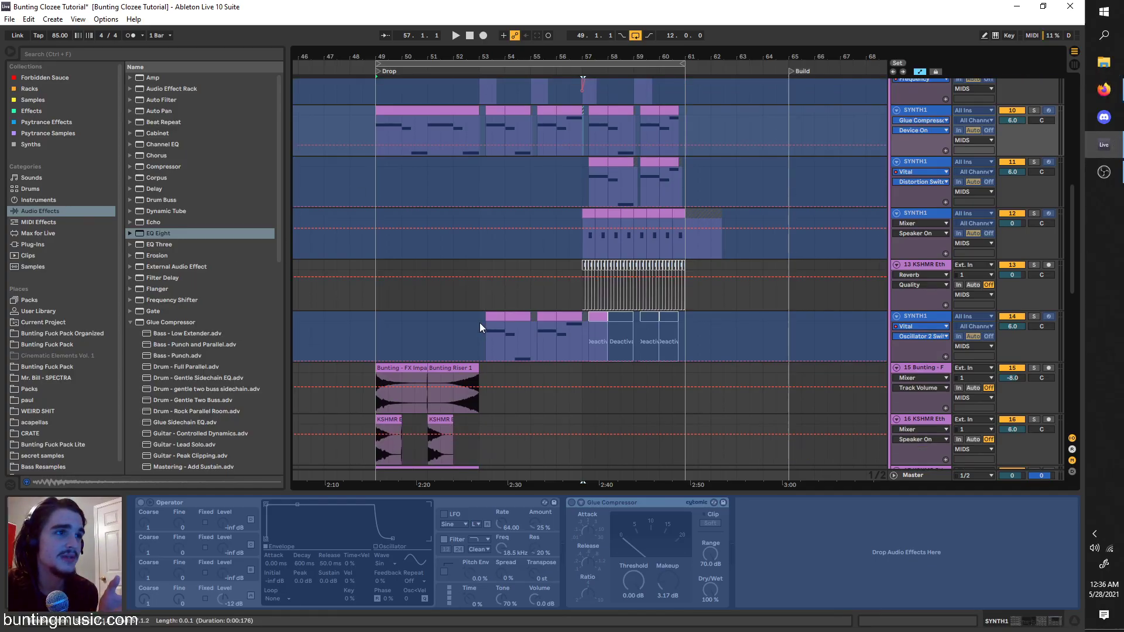
scroll(56, 386, "down", 1)
left_click(68, 323)
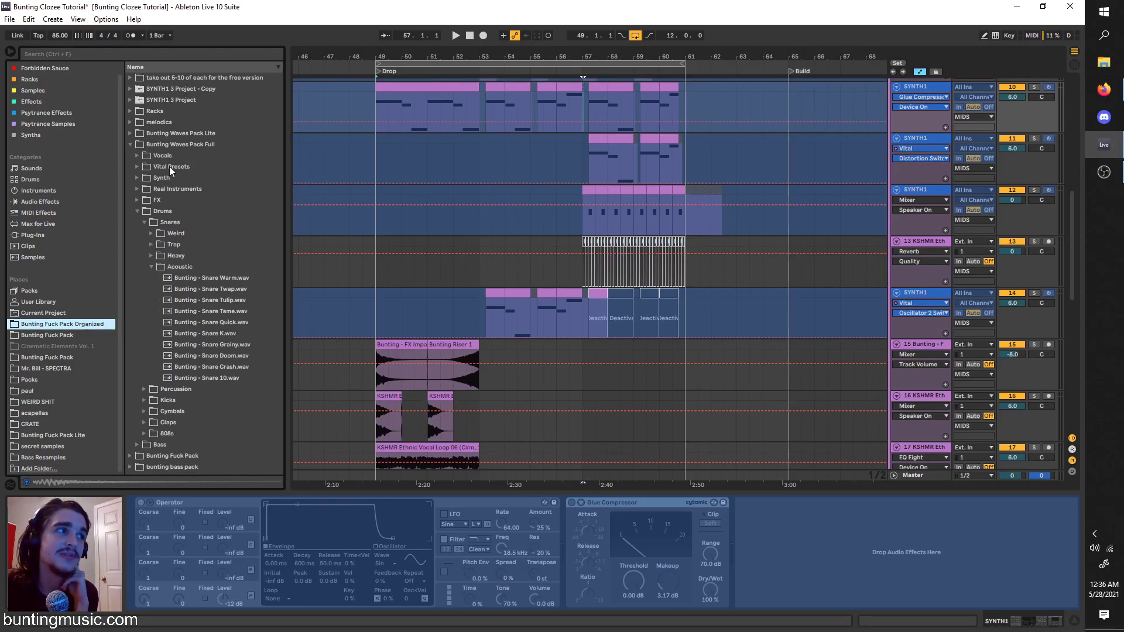
left_click(206, 311)
left_click(212, 335)
left_click(219, 366)
left_click(210, 354)
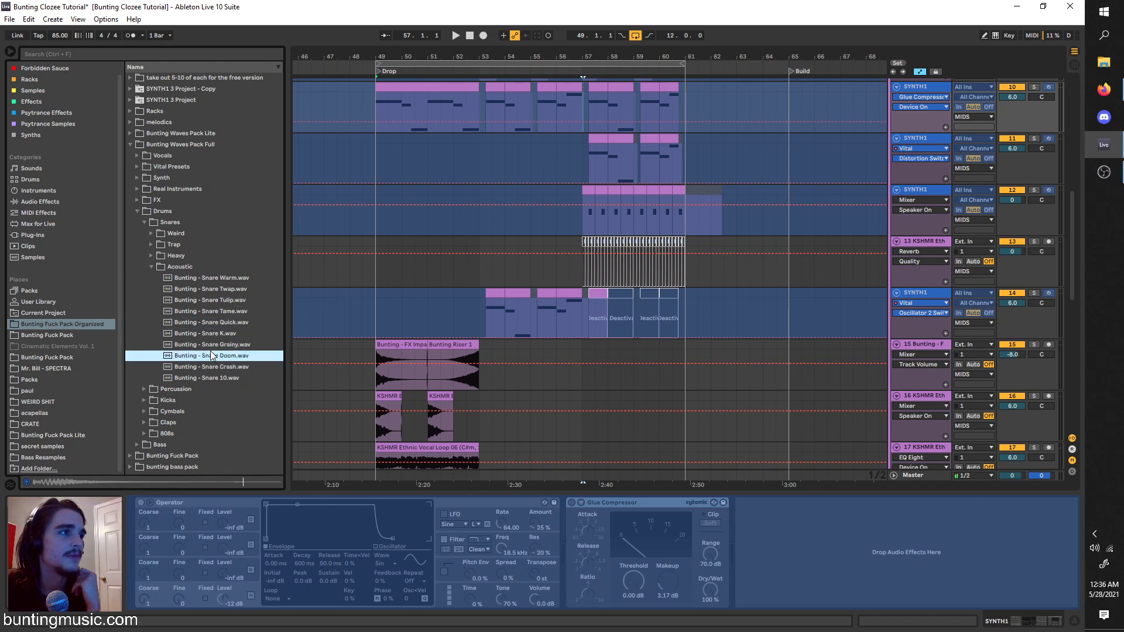
Expand the Heavy snares folder, collapse the Acoustic one and audition heavy snares such as Bunting - Snare Doop.wav.
left_click(152, 256)
left_click(173, 291)
left_click(171, 269)
left_click(194, 334)
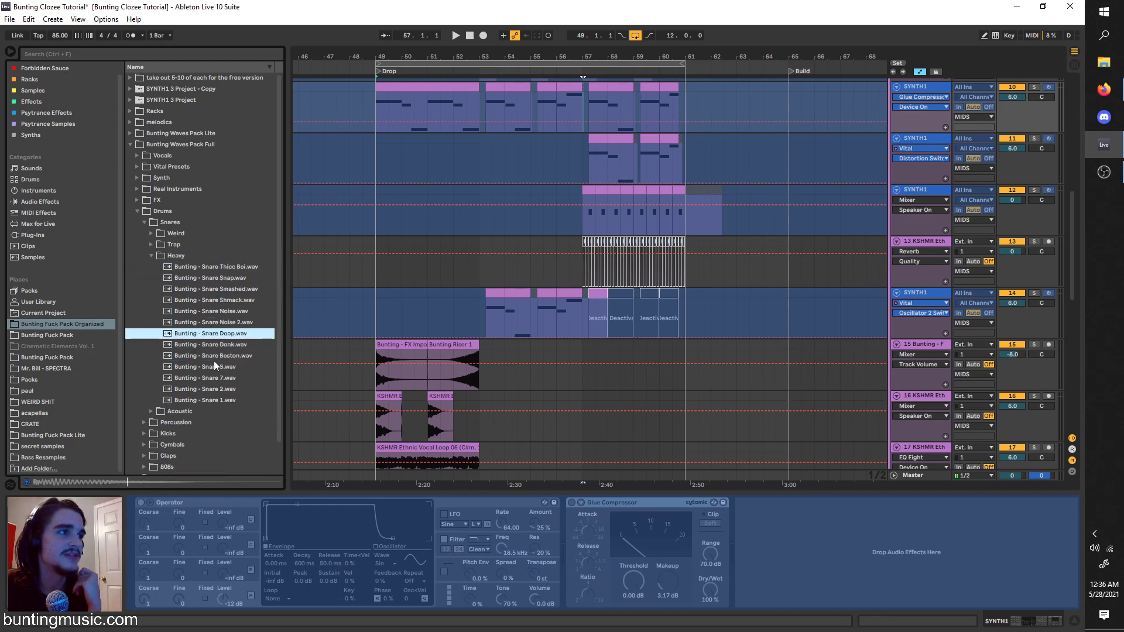
left_click(213, 365)
Collapse the Snares folder, expand Kicks and audition several kicks, including Bunting - Kick Popped.wav.
left_click(145, 223)
left_click(146, 245)
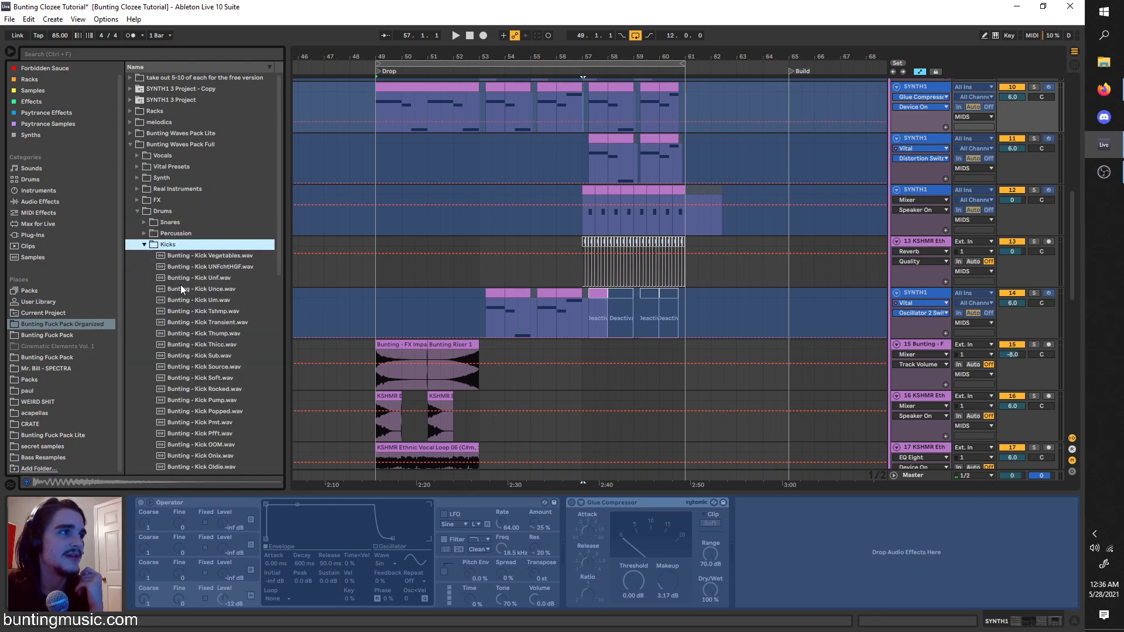
left_click(181, 287)
scroll(184, 295, "down", 2)
left_click(198, 321)
left_click(205, 356)
scroll(206, 358, "down", 2)
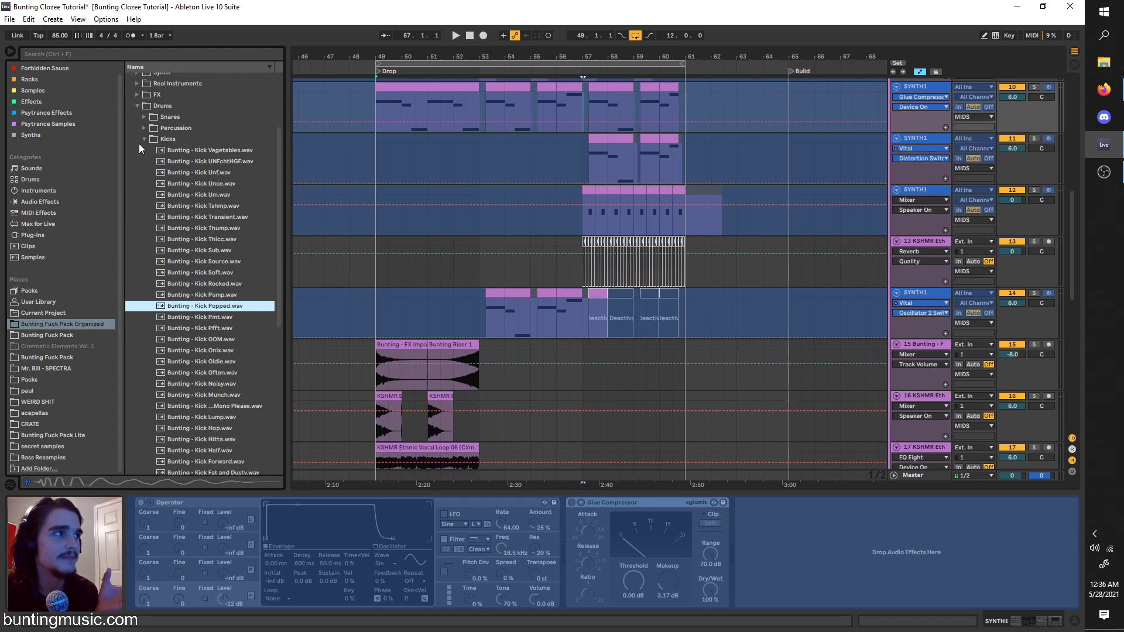
Collapse the Drums folder, expand Bass and audition a range of bass samples down to Bunting - Sedative Bass.wav.
left_click(136, 107)
left_click(146, 223)
scroll(181, 290, "down", 2)
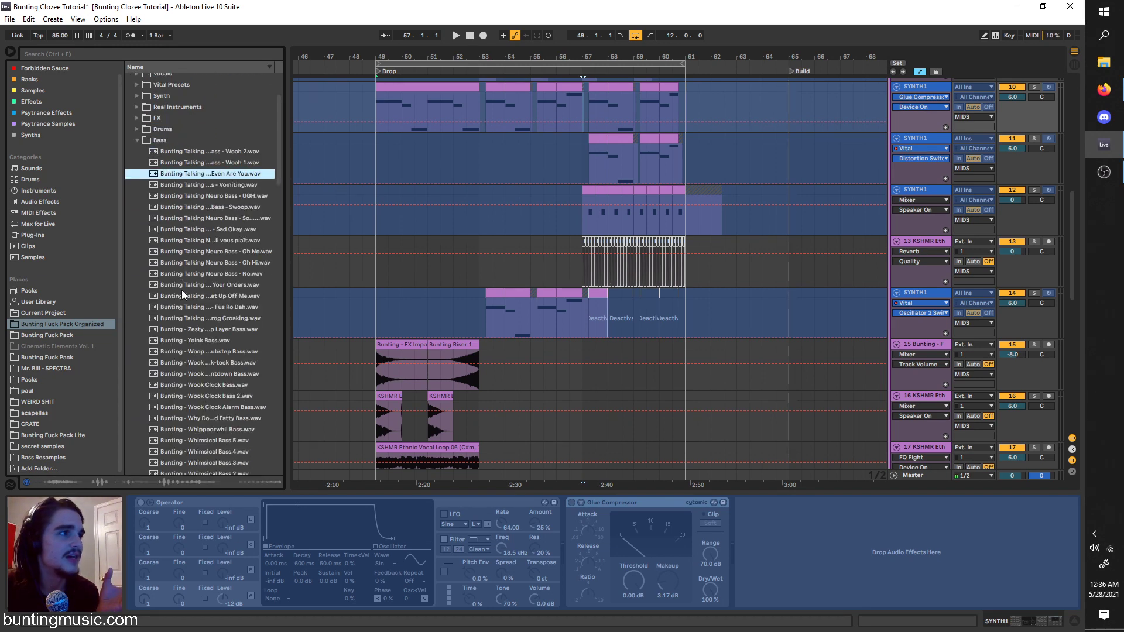
left_click(183, 287)
scroll(196, 304, "down", 3)
left_click(212, 348)
scroll(213, 346, "down", 2)
left_click(220, 354)
scroll(221, 356, "down", 2)
left_click(229, 363)
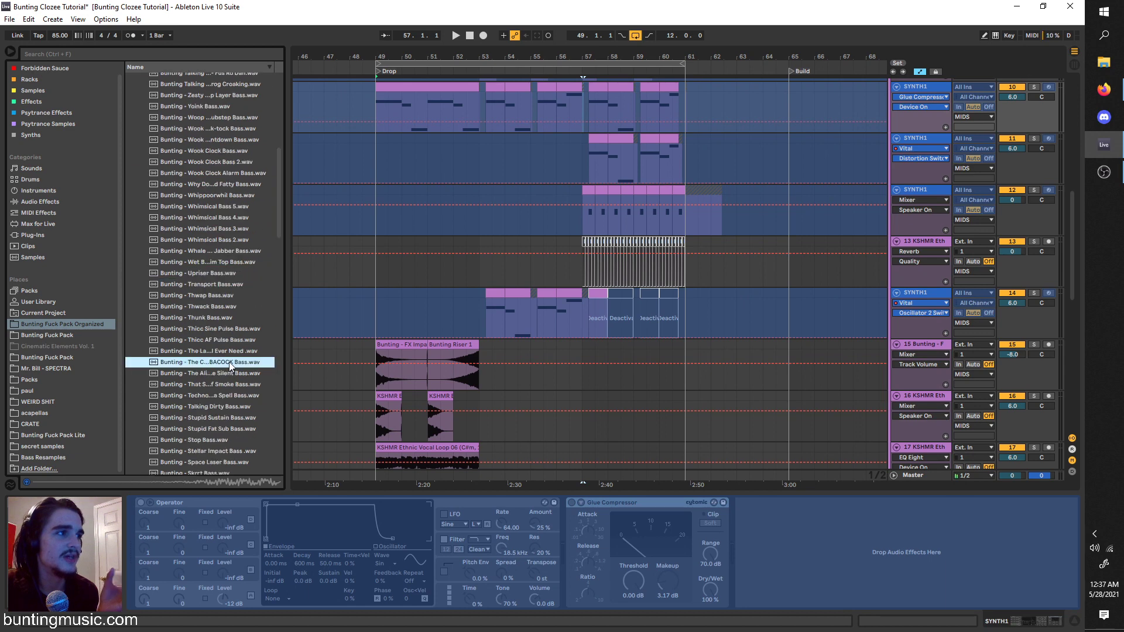
scroll(229, 365, "down", 2)
left_click(231, 370)
left_click(234, 390)
left_click(241, 422)
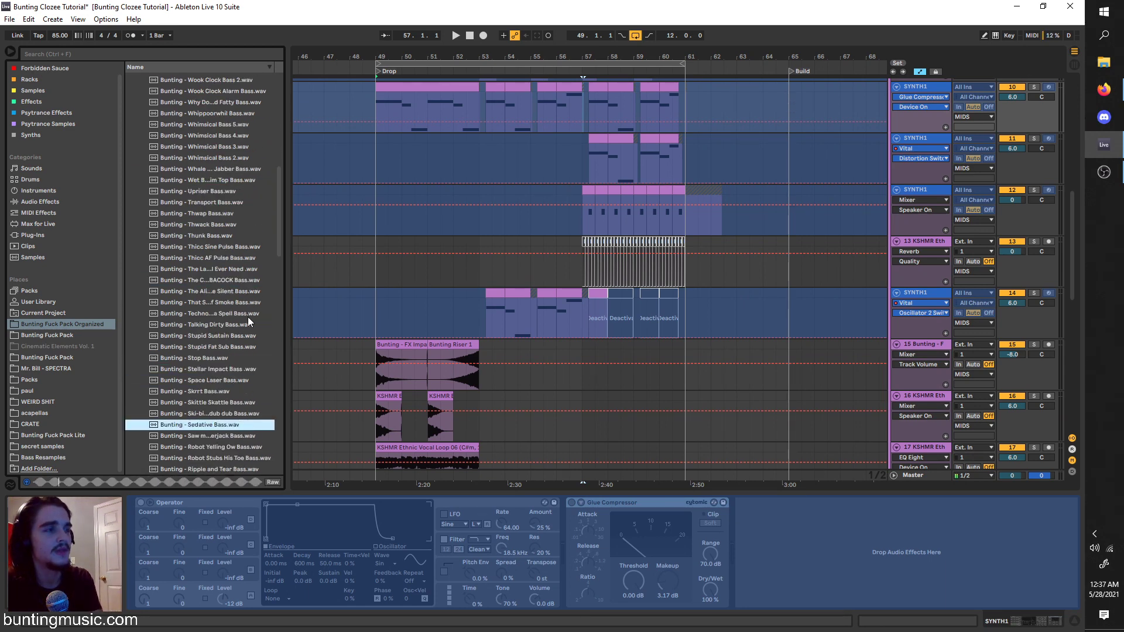
Go back up the bass samples and audition Bunting - Whimsical Bass 4.wav.
scroll(246, 311, "up", 2)
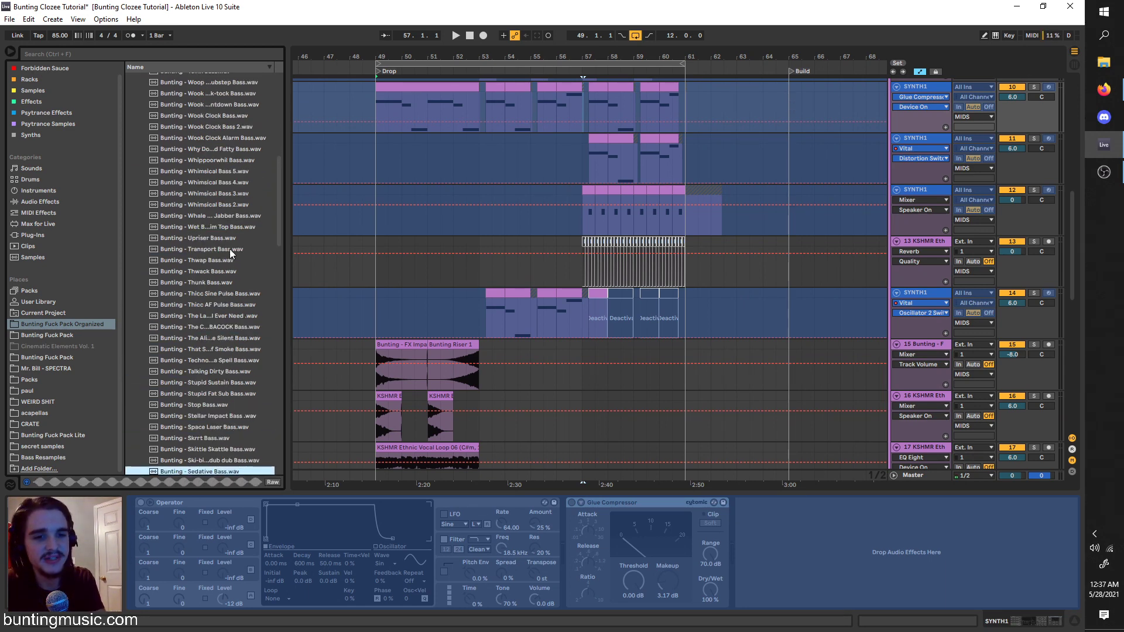
scroll(229, 248, "up", 3)
left_click(217, 262)
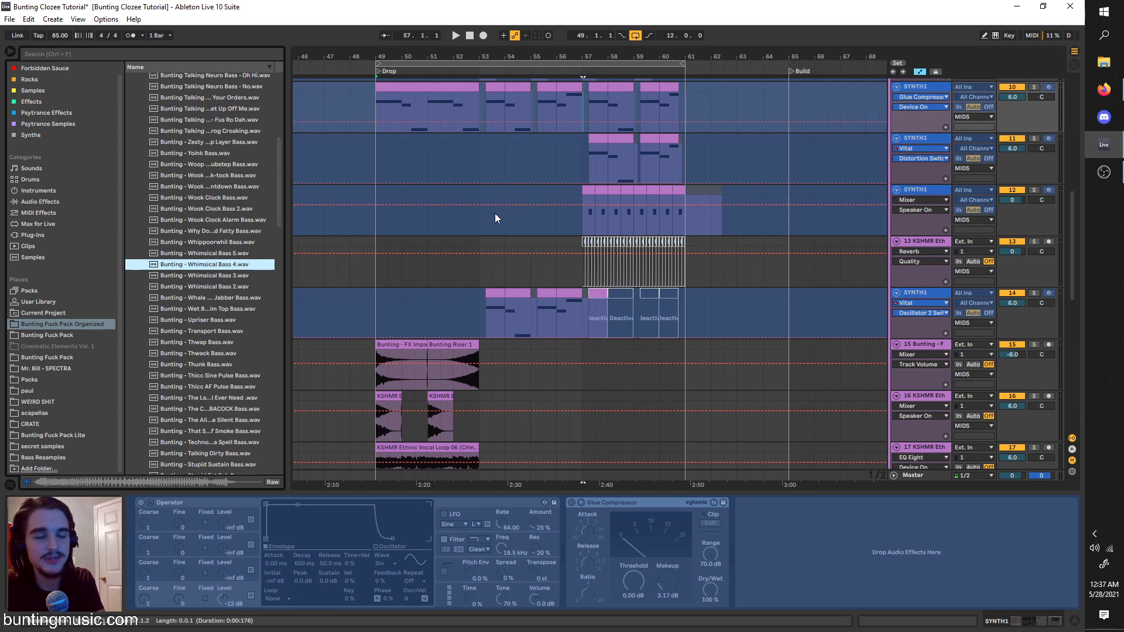
Set the insert marker to bar 49 and collapse the Bass and Bunting Waves Pack Full folders.
left_click(367, 268)
scroll(180, 241, "up", 9)
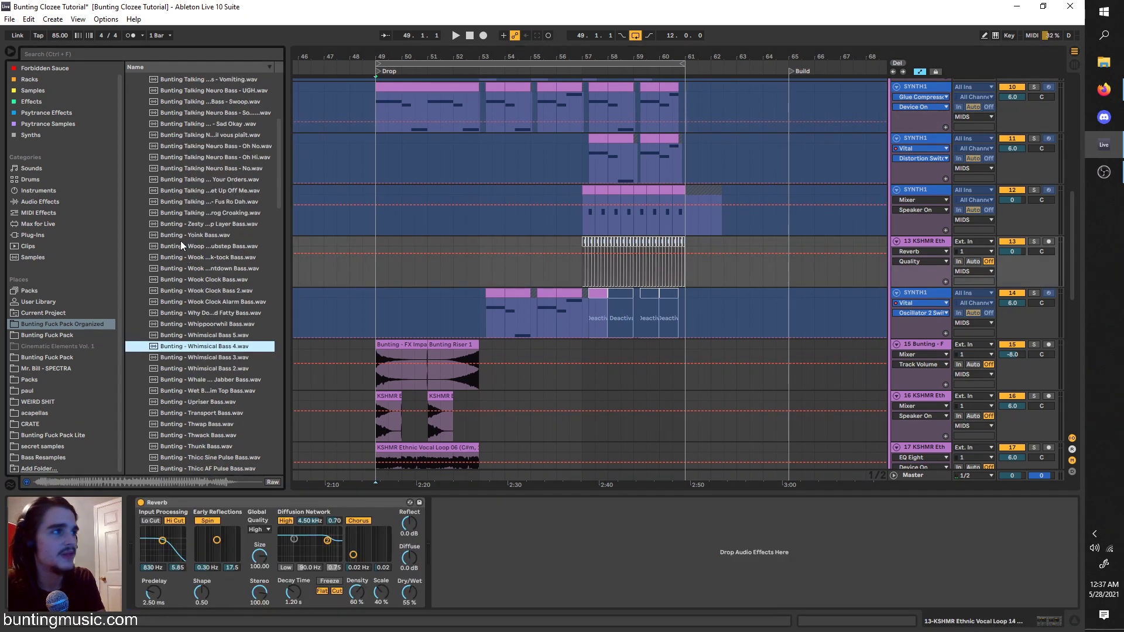
left_click(137, 210)
left_click(131, 145)
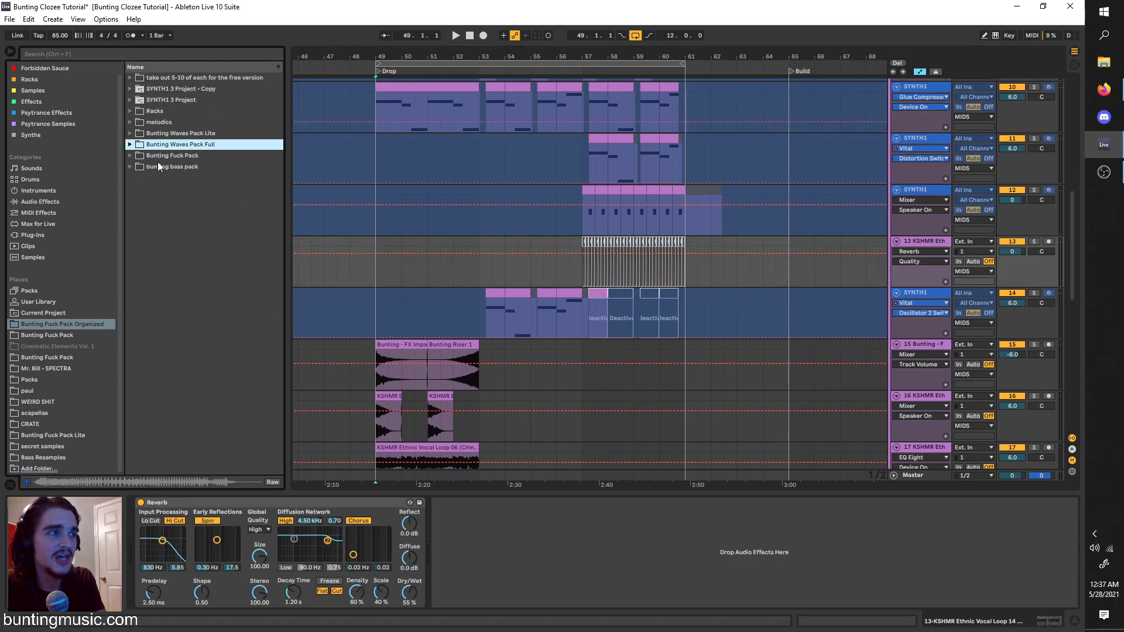
Briefly play the drop from bar 49 and narrow the browser to give the arrangement more room.
left_click(376, 300)
scroll(379, 292, "down", 1)
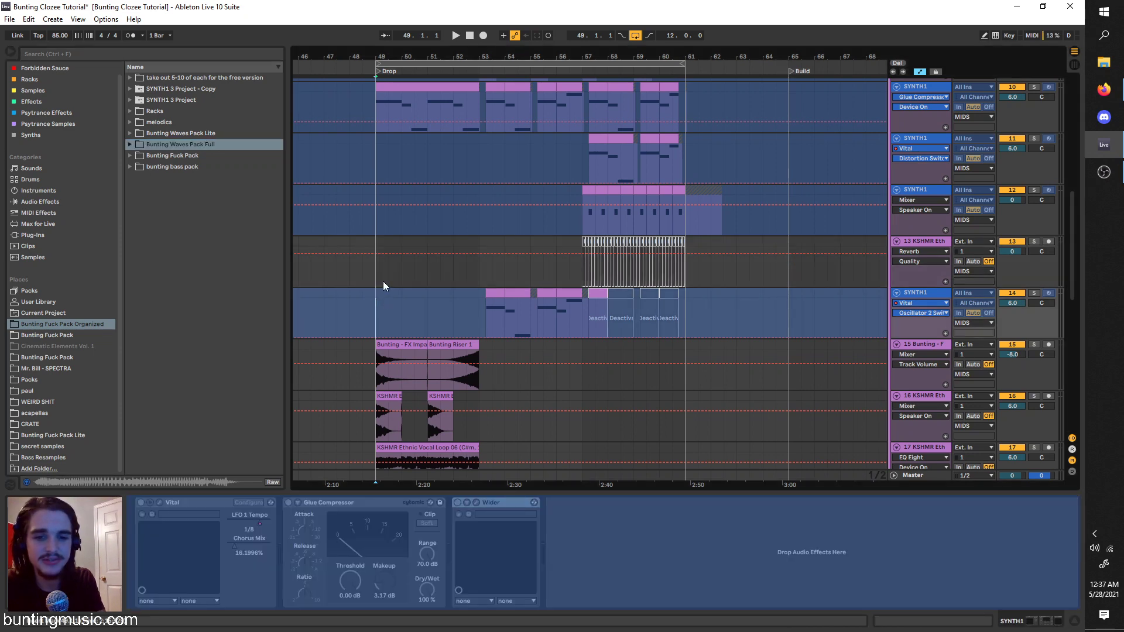
key("space")
scroll(383, 282, "up", 3)
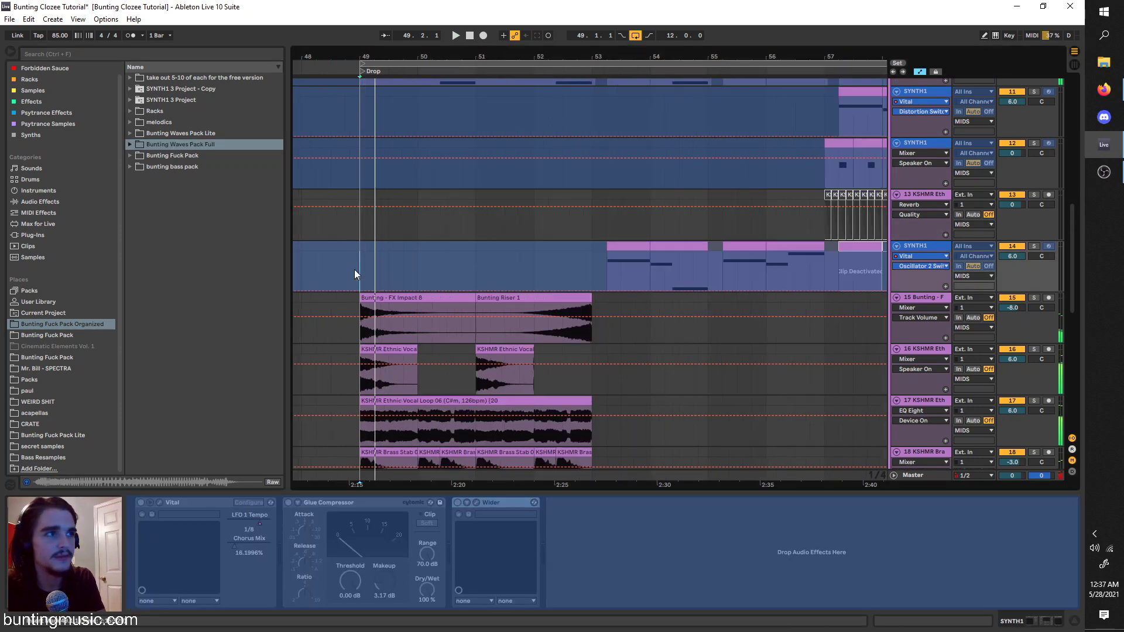
left_click_drag(287, 164, 191, 160)
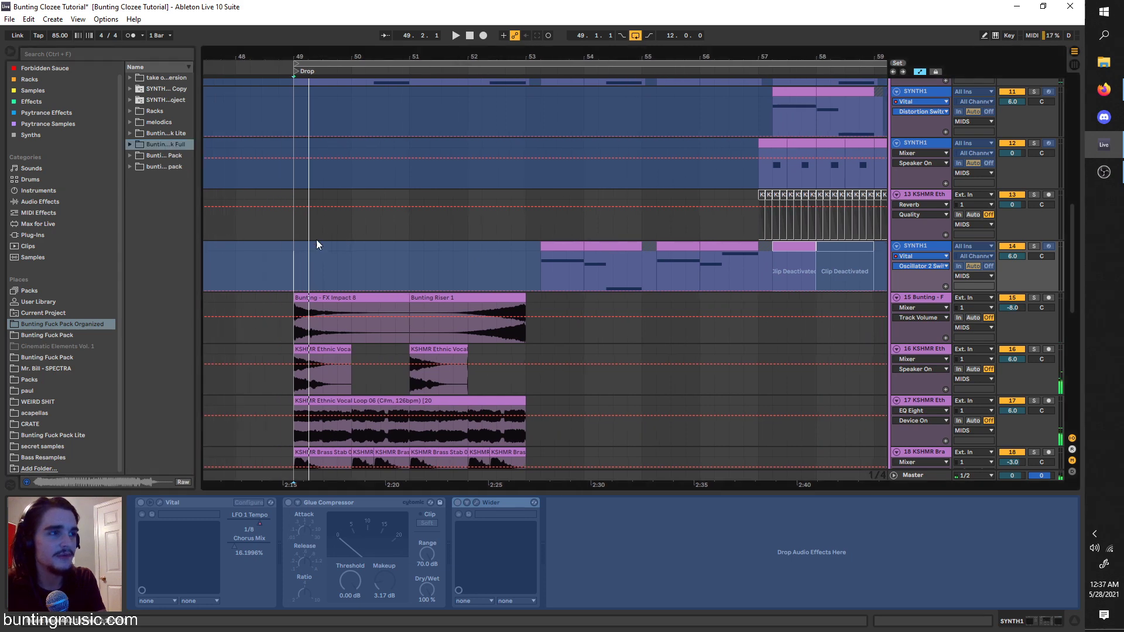
Solo the KICKSNARE and PERCUSSION tracks and play them briefly from bar 49.
scroll(318, 248, "up", 9)
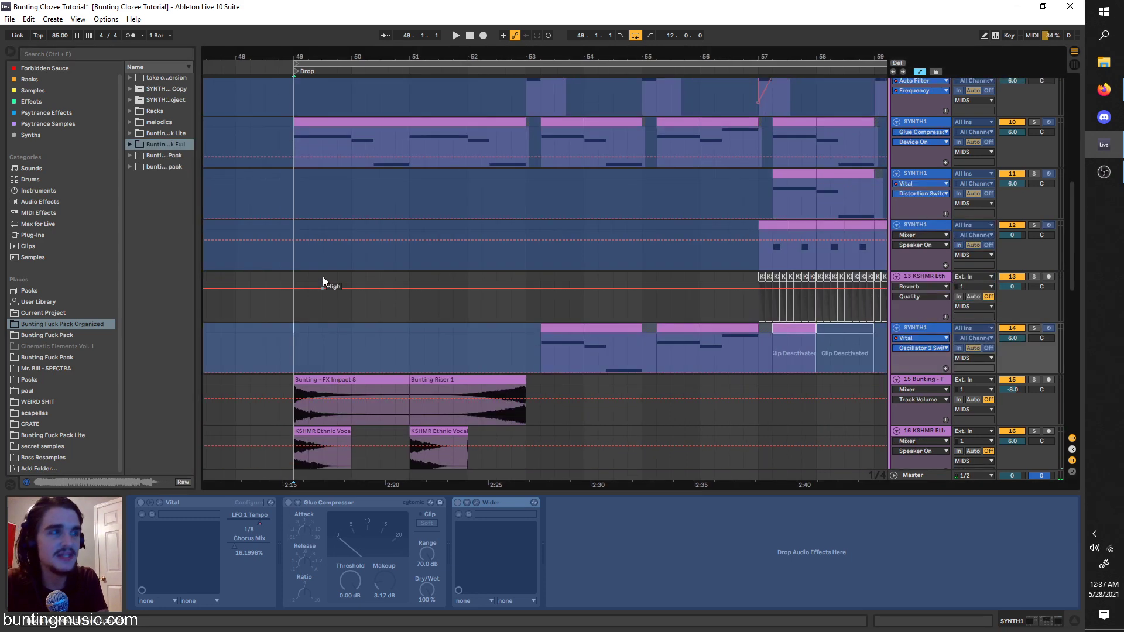
scroll(298, 276, "up", 1)
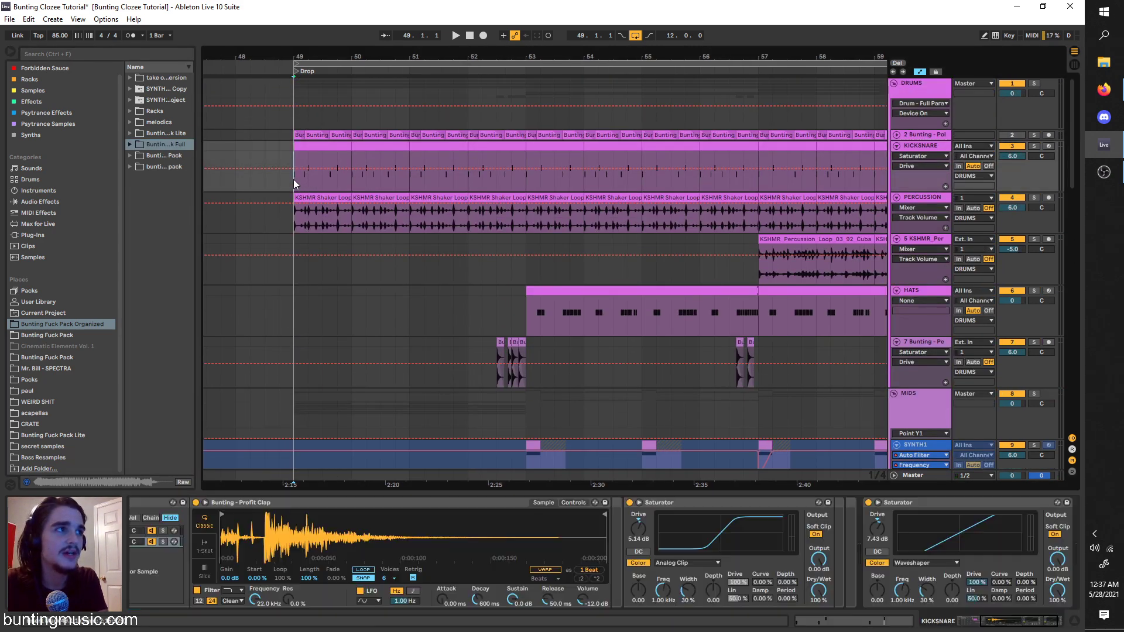
left_click(293, 179)
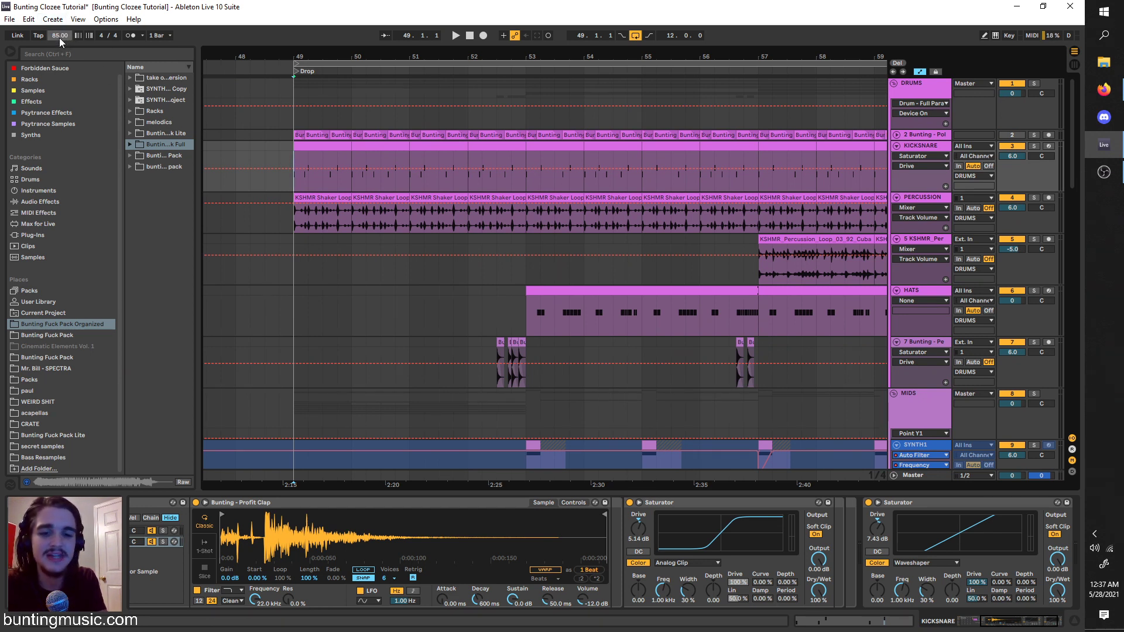
left_click(1034, 146)
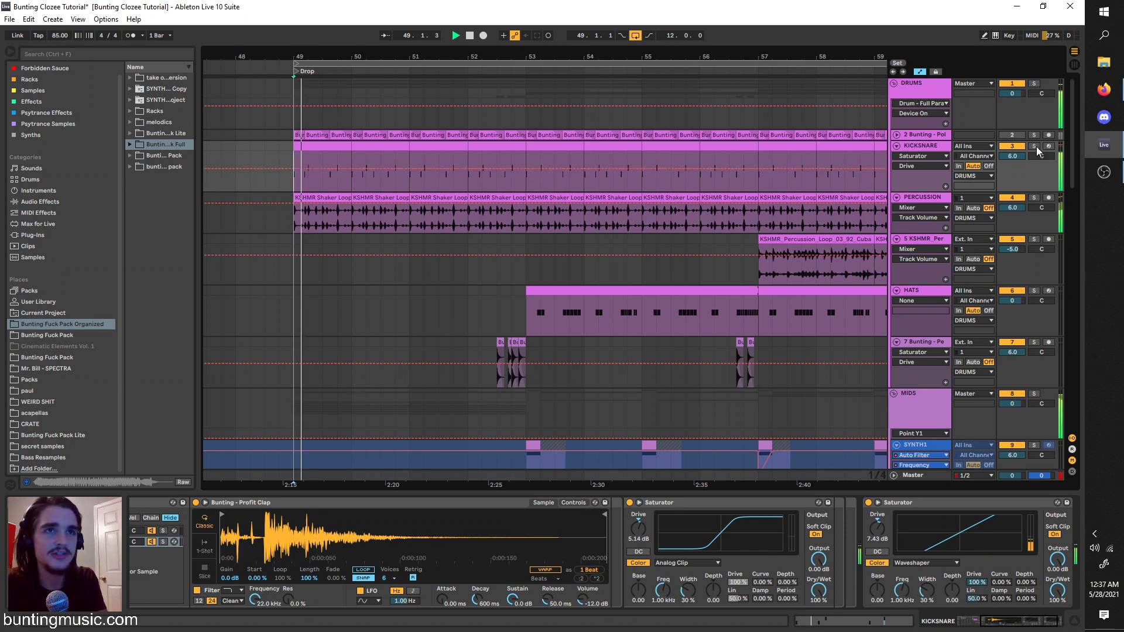
key("space")
left_click(1034, 198, "ctrl")
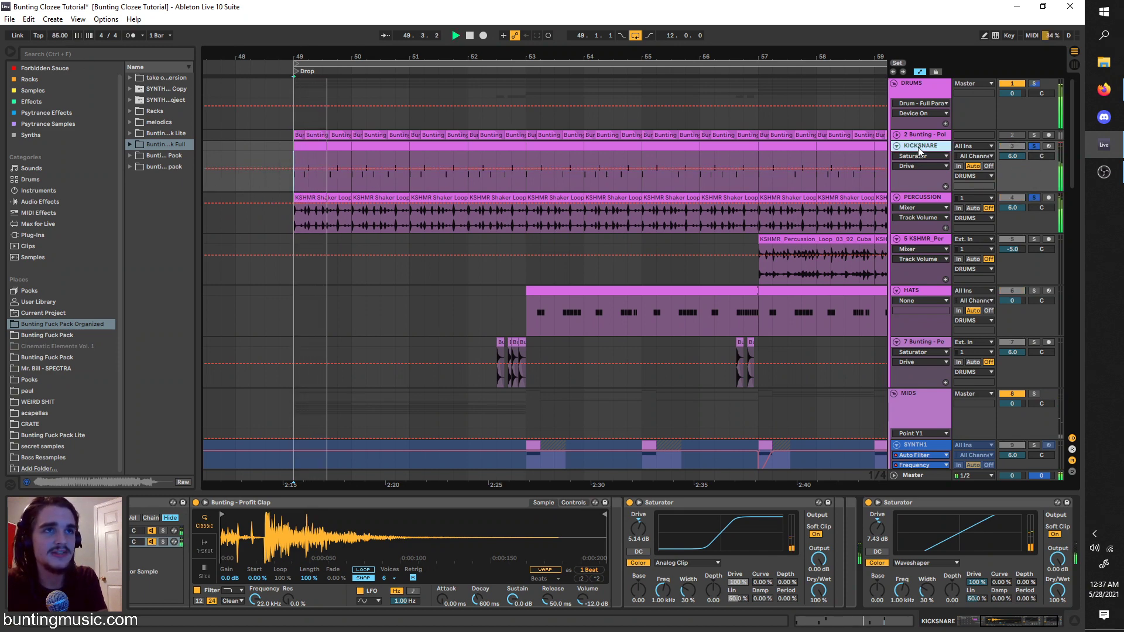
key("space")
Audition the Bunting - Simple Clap and Bunting - Profit Clap chains of the snare's Instrument Rack by soloing each in turn.
scroll(249, 545, "left", 3)
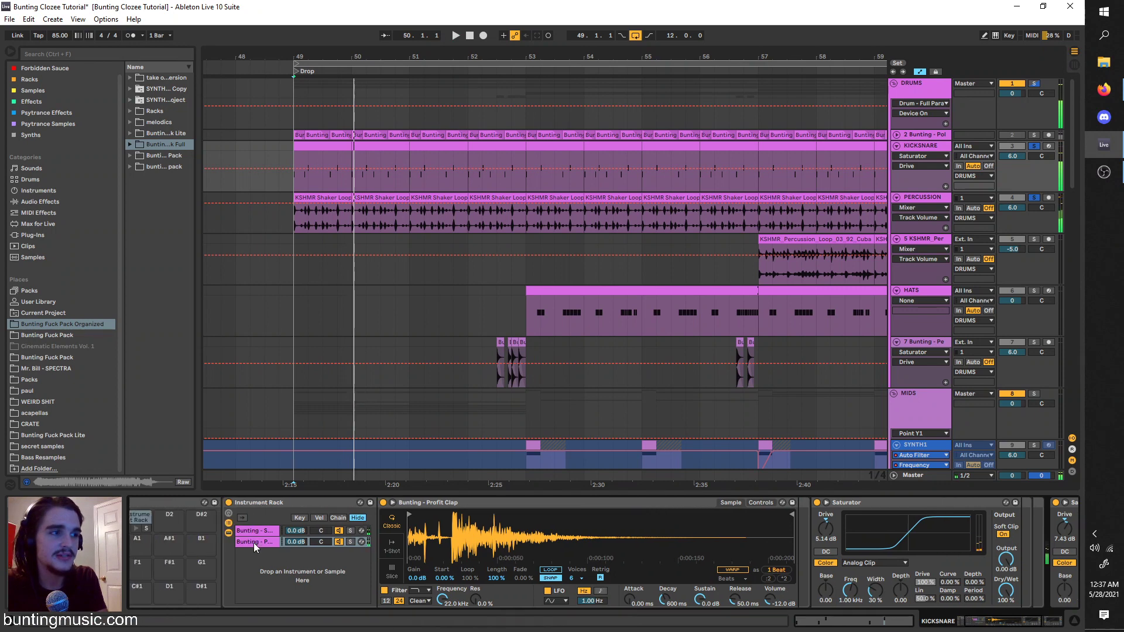
left_click(283, 531)
left_click(283, 543)
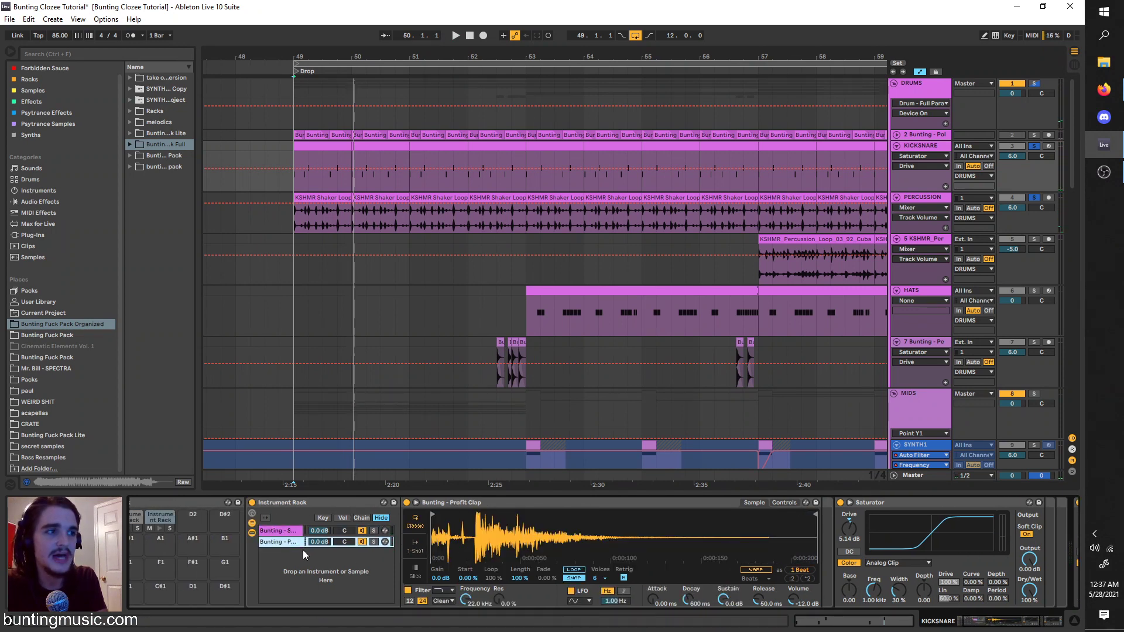
left_click(374, 531)
key("space")
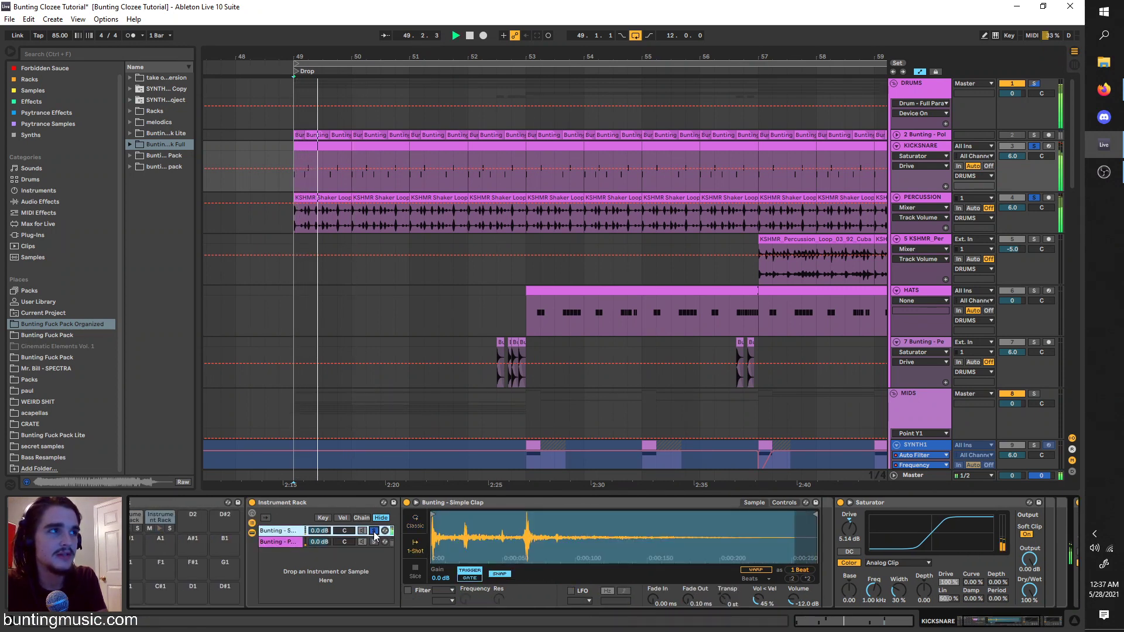
left_click(375, 542)
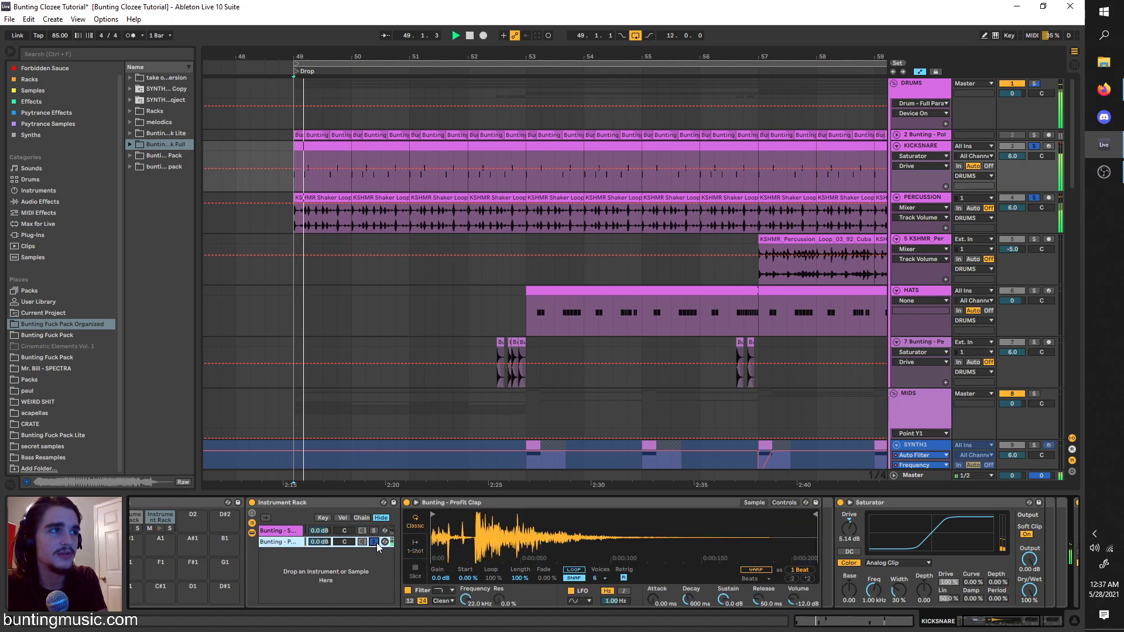
Switch the Profit Clap Simpler to 1-Shot mode, clear the chain solos and play the layered claps.
left_click(416, 549)
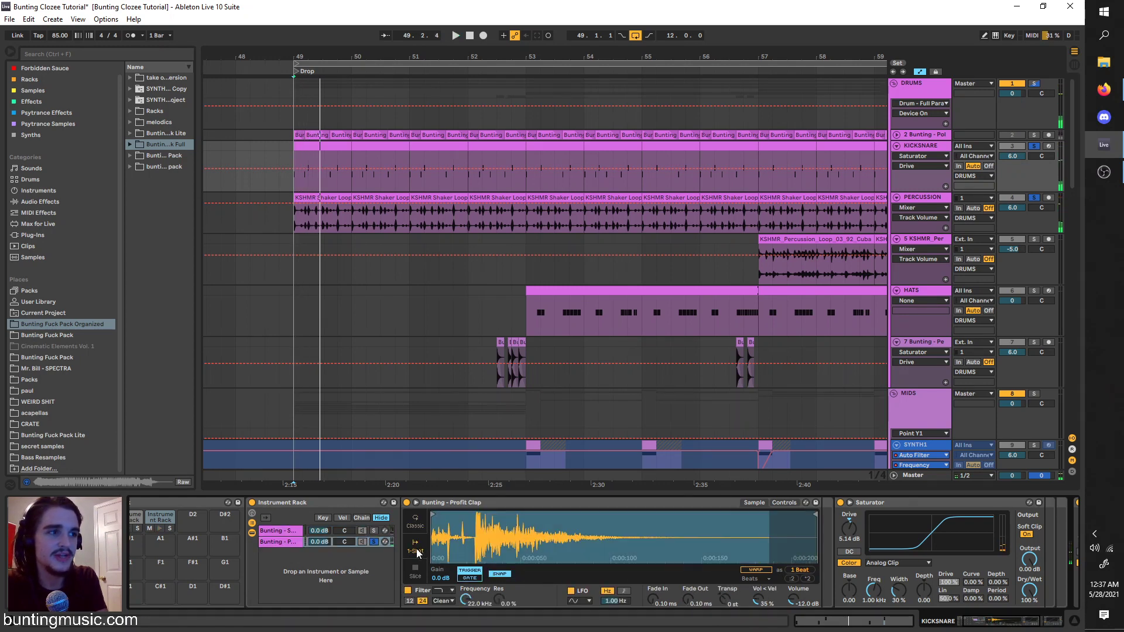
left_click(373, 531)
left_click(374, 532)
left_click(312, 187)
key("space")
key("space")
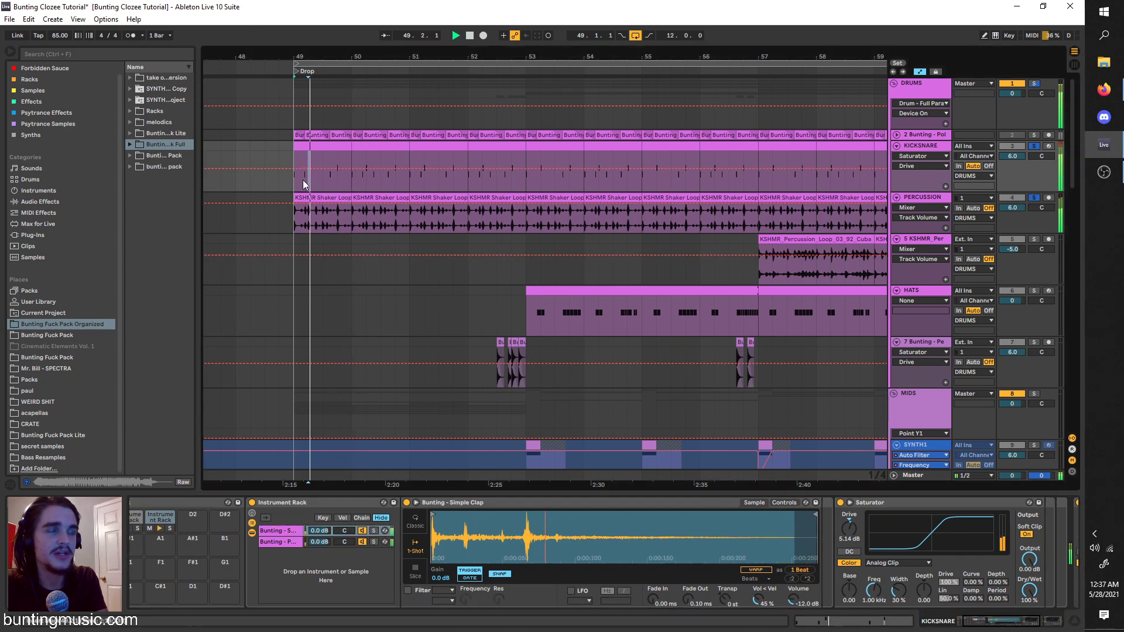
Play the start of the KICKSNARE pattern from bar 49 at a closer zoom.
key("plus")
key("plus")
left_click(278, 183)
key("space")
key("space")
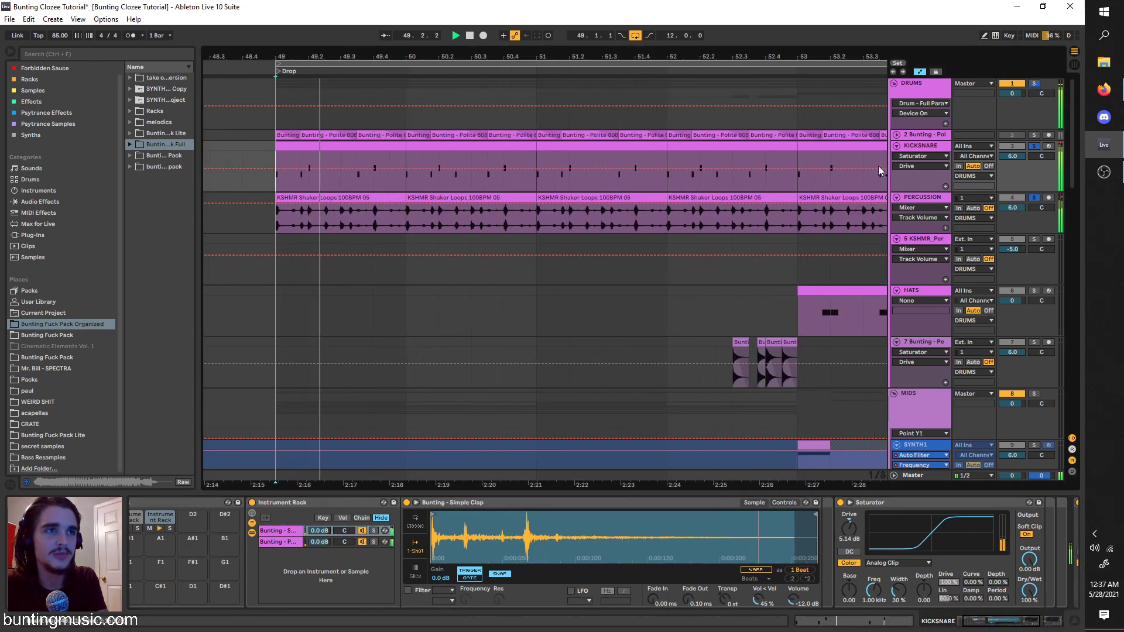
Show the kick pad's Instrument Rack with its Bunting - Kick Bump chain and play the drums.
left_click(169, 547)
left_click(178, 526)
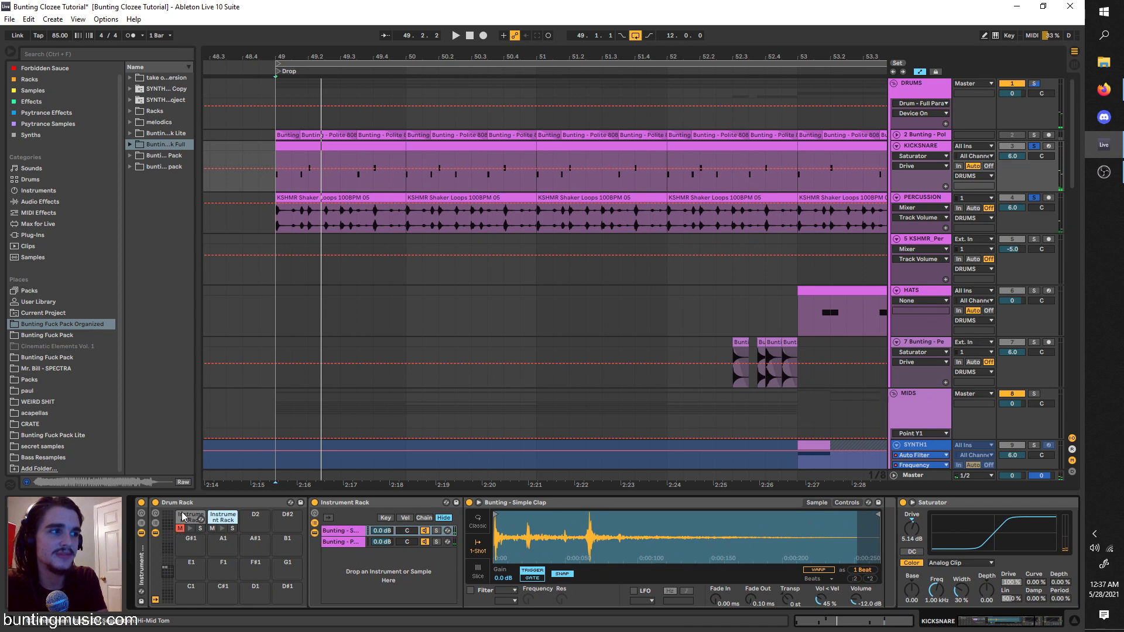
left_click(182, 524)
left_click(353, 541)
key("space")
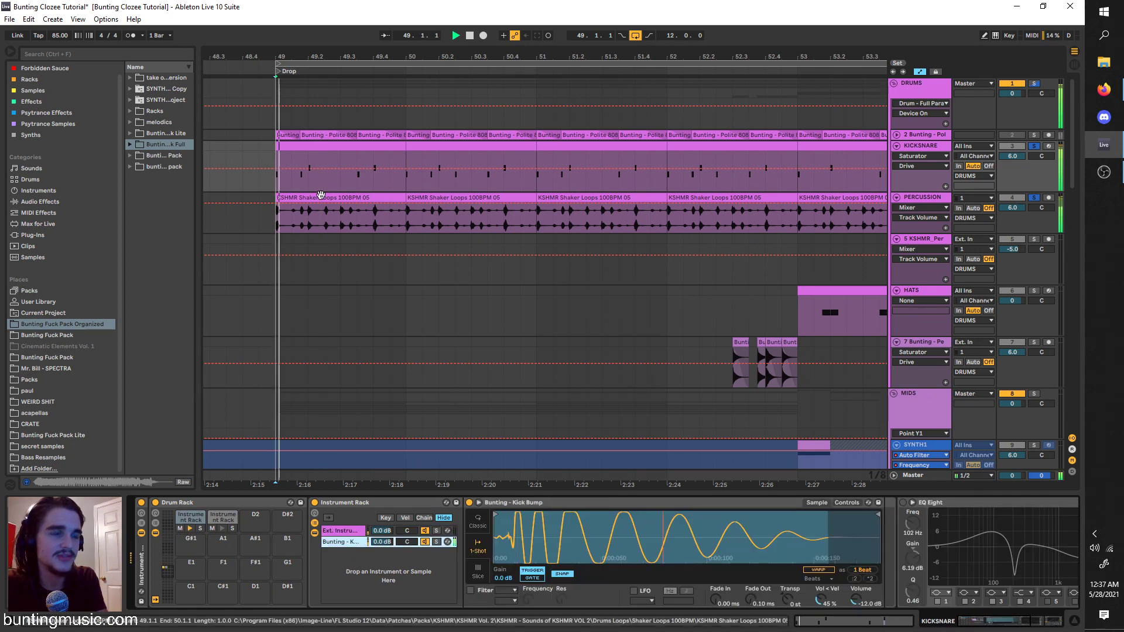
Solo only the PERCUSSION track and listen to its KSHMR shaker loop from bar 49.
left_click(303, 183)
left_click(262, 220)
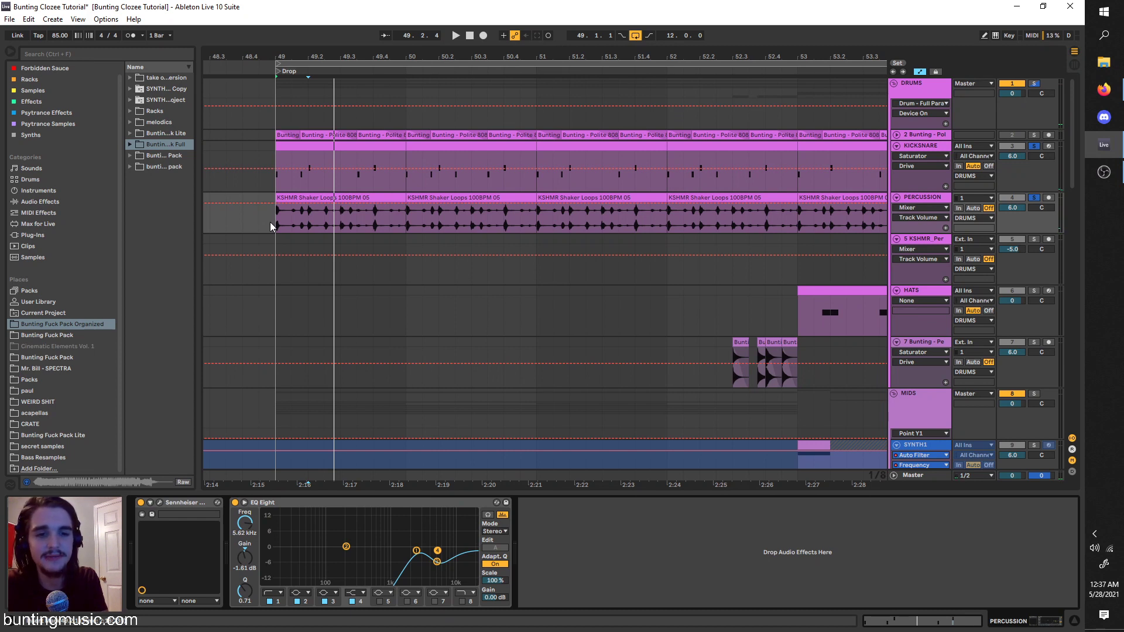
key("space")
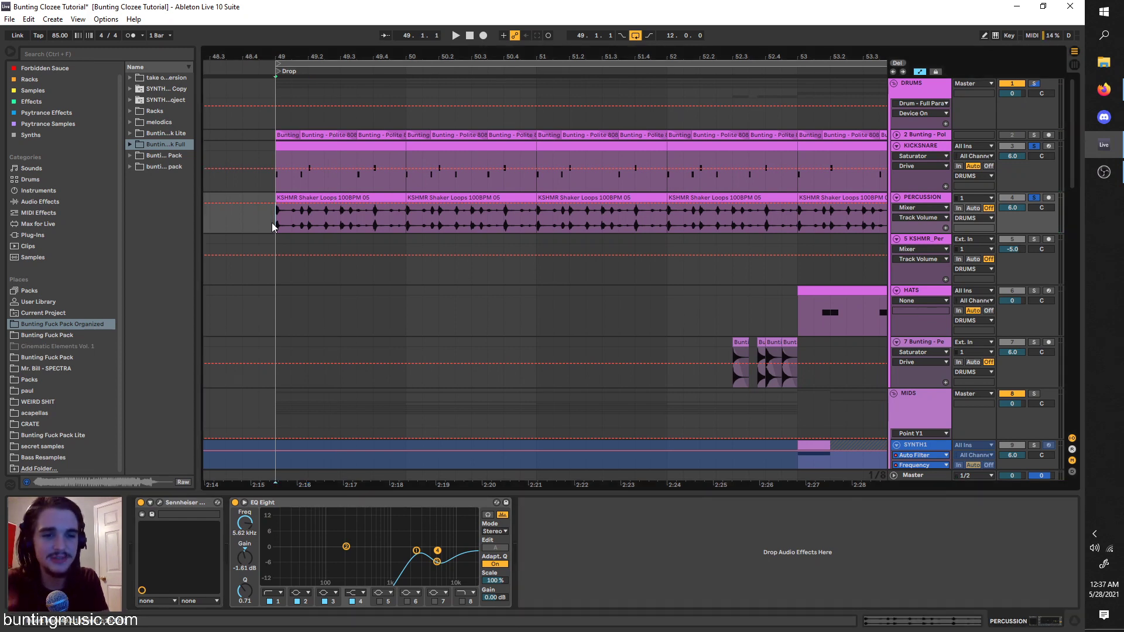
key("space")
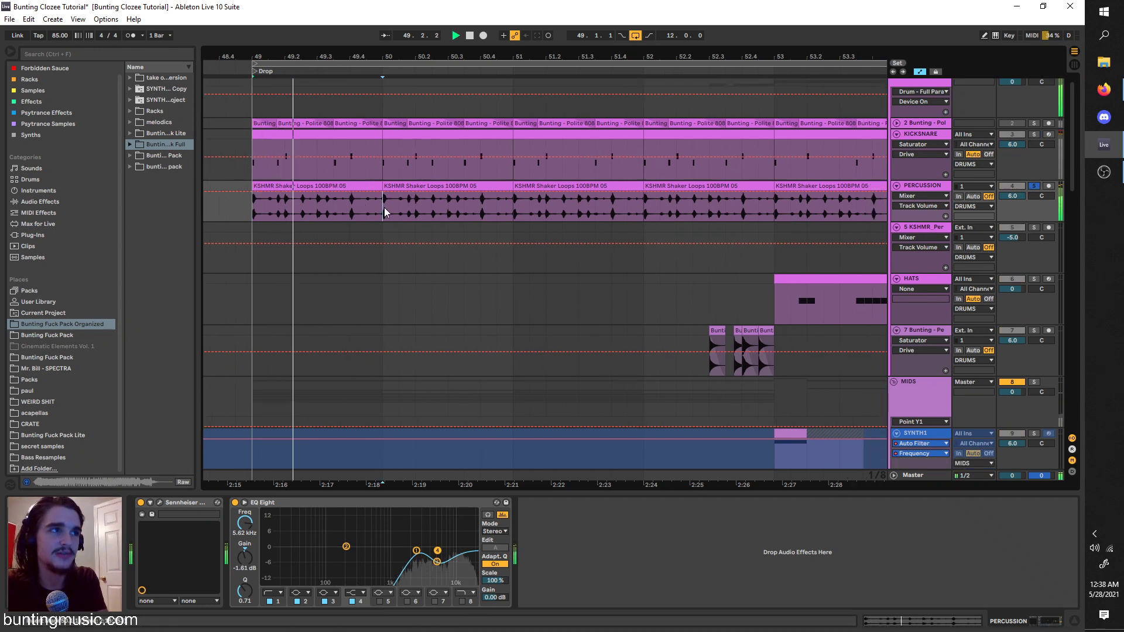
scroll(388, 207, "right", 1)
scroll(412, 206, "down", 1)
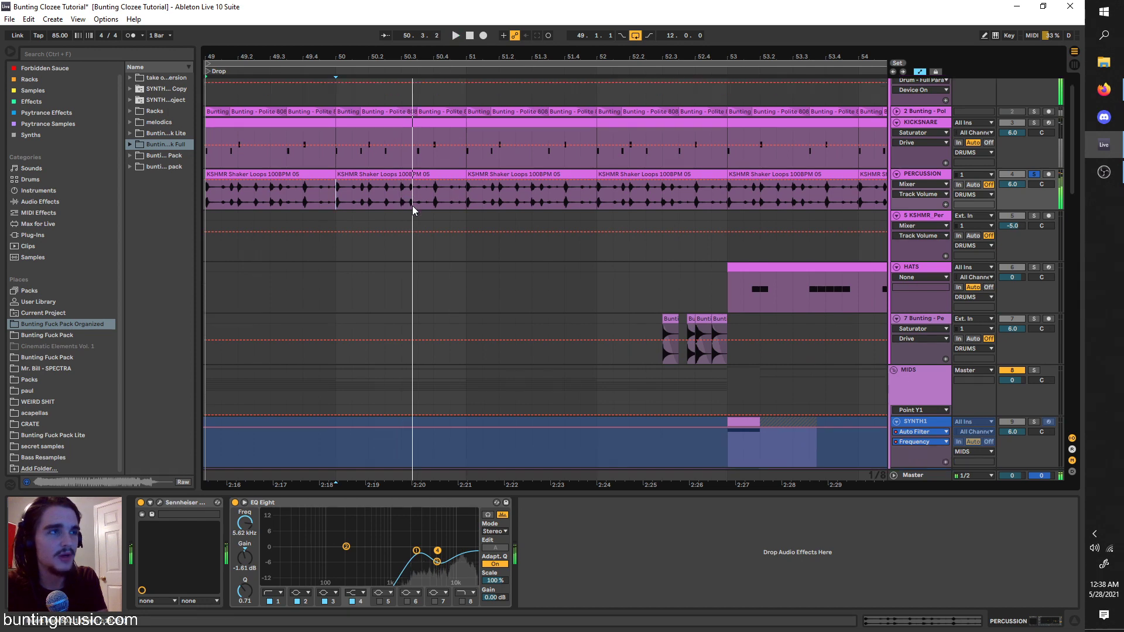
scroll(416, 204, "down", 3)
scroll(441, 201, "up", 3)
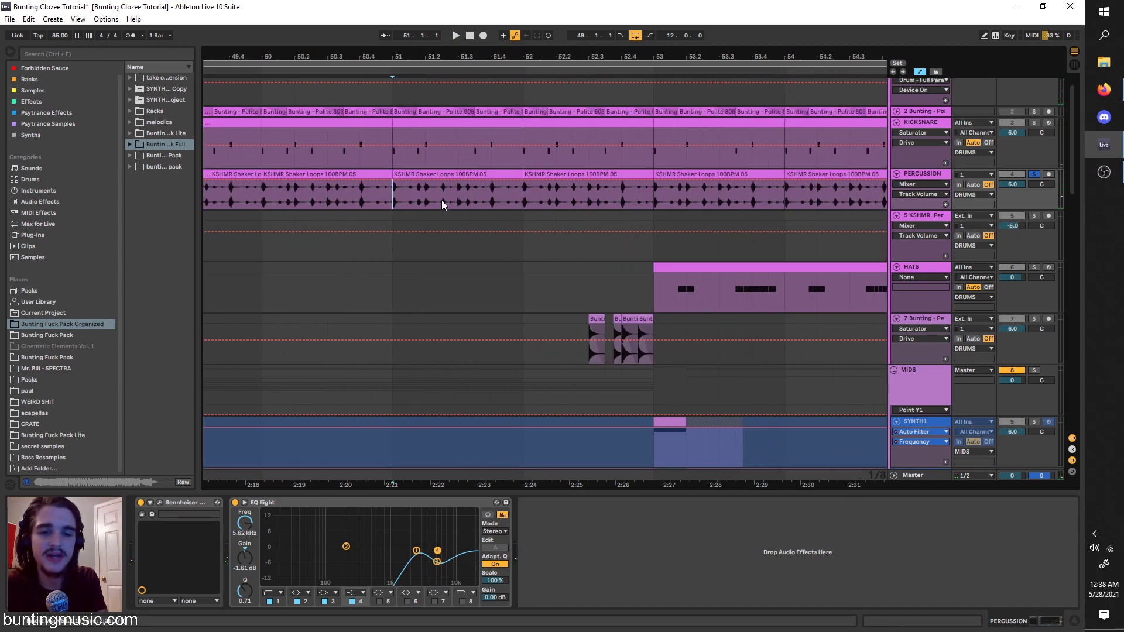
Move the insert marker further along the PERCUSSION track to bar 54 and play the shaker loop there.
left_click(524, 202)
scroll(524, 202, "right", 2)
left_click(576, 198)
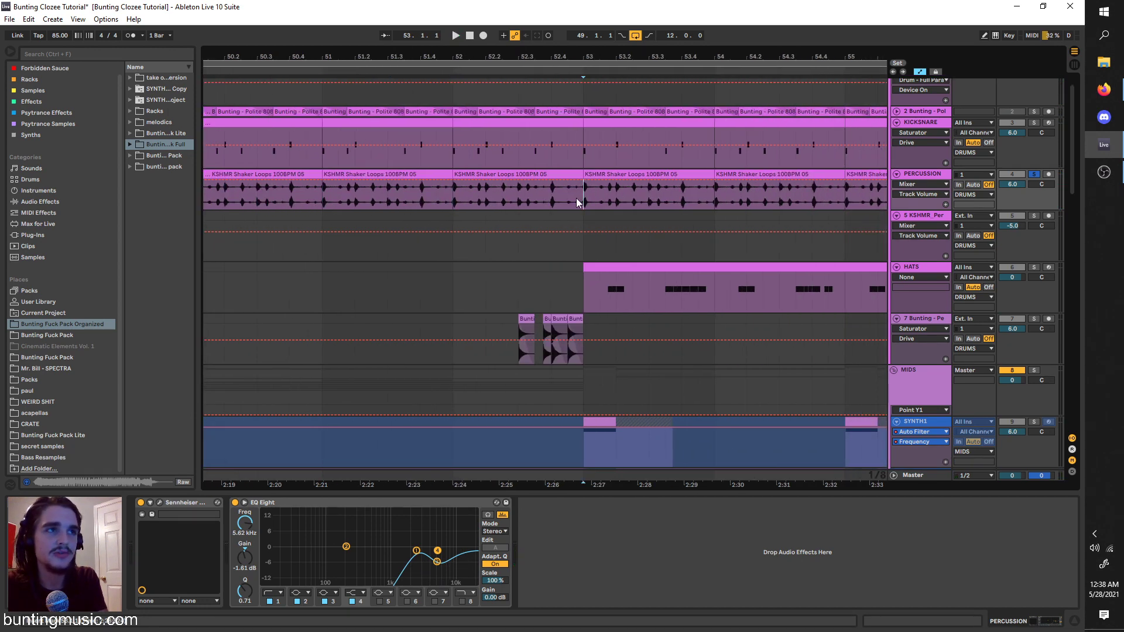
scroll(576, 198, "down", 5)
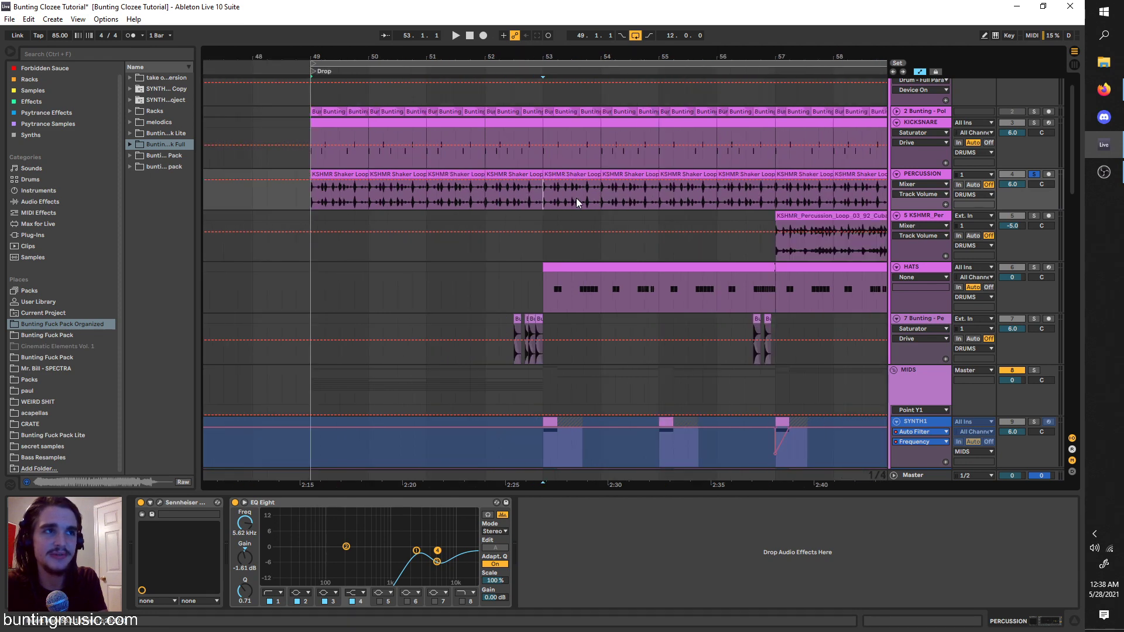
left_click(582, 194)
key("space")
scroll(582, 192, "right", 2)
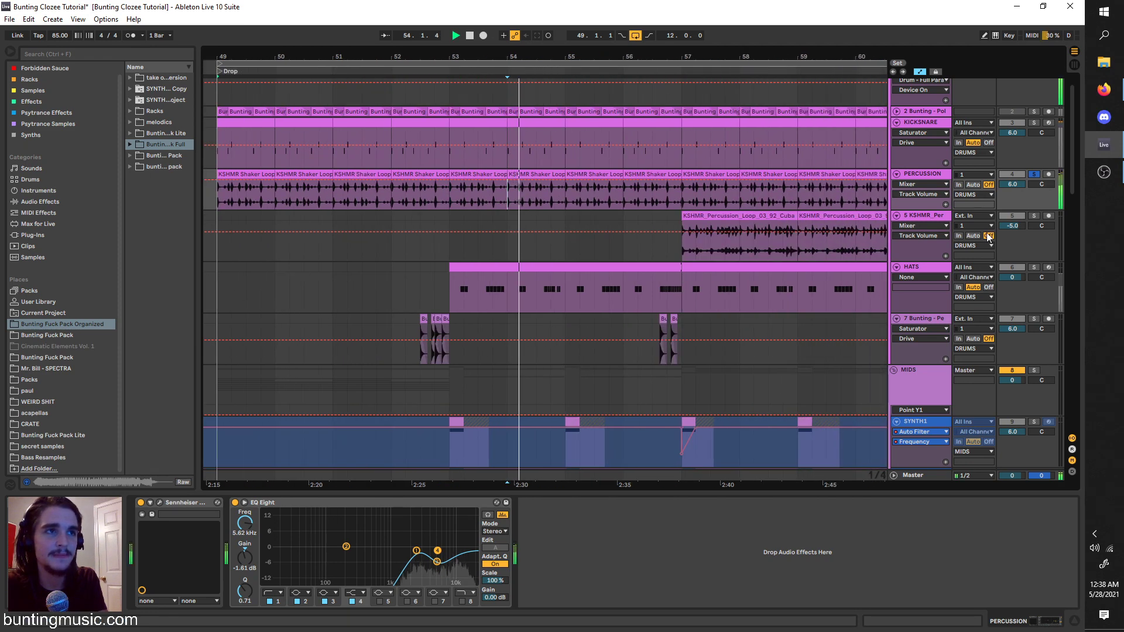
Solo the KSHMR_Percussion_Loop track and play it from bar 57.
left_click(1035, 216)
key("space")
left_click(681, 247)
key("space")
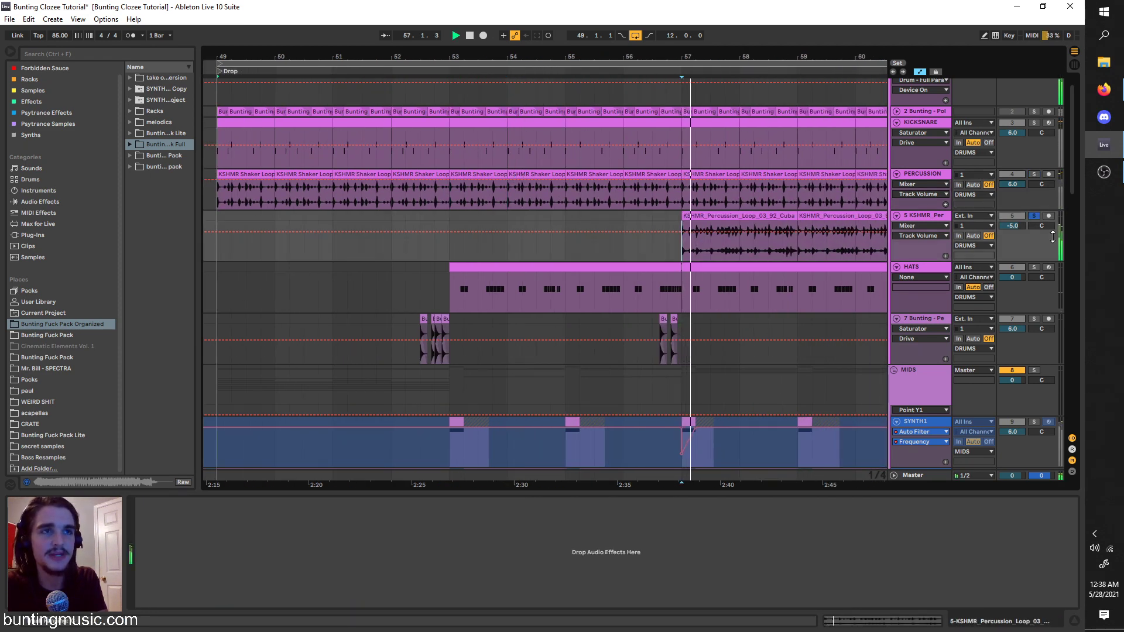
Solo the HATS track, then add the KSHMR percussion loop and PERCUSSION tracks to the solo during playback.
left_click(1034, 268)
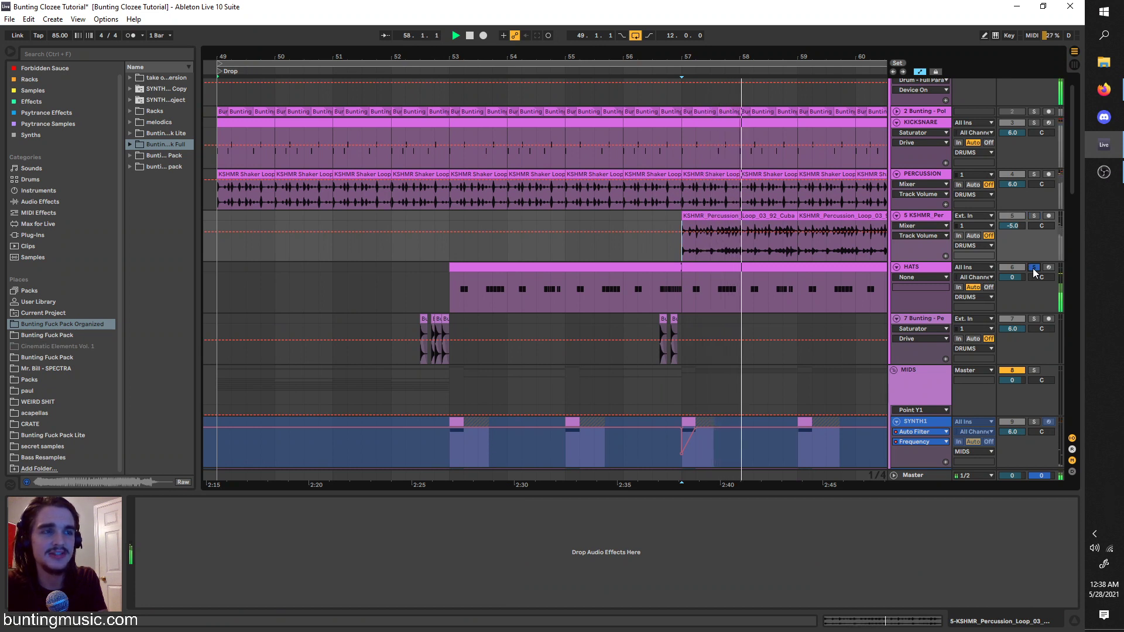
left_click(1034, 216, "ctrl")
left_click(1035, 174, "ctrl")
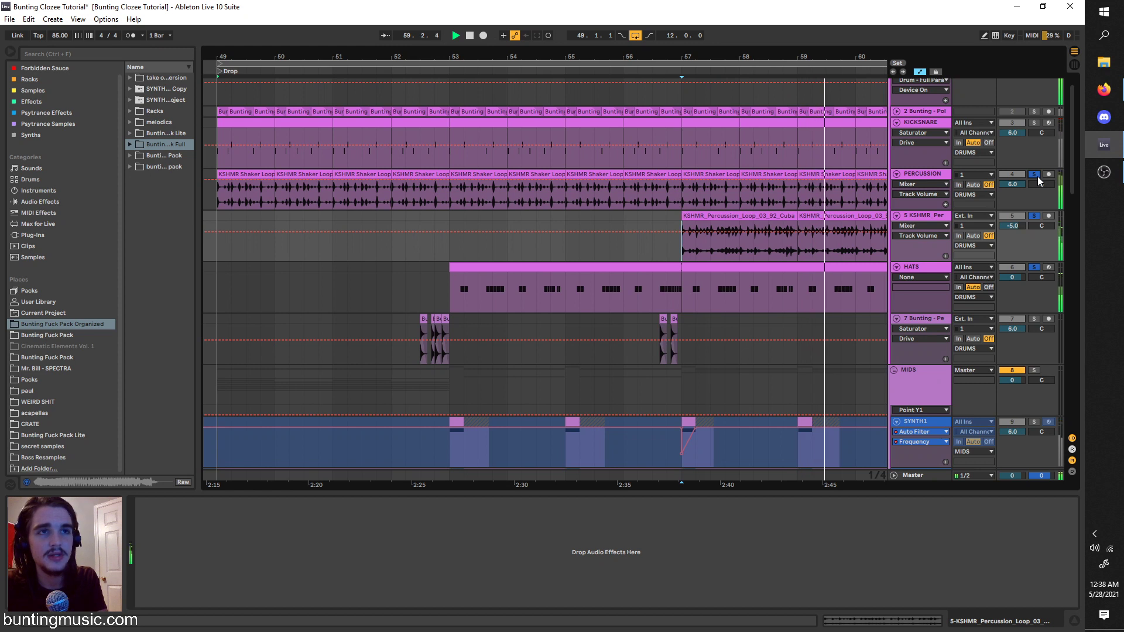
scroll(658, 254, "right", 2)
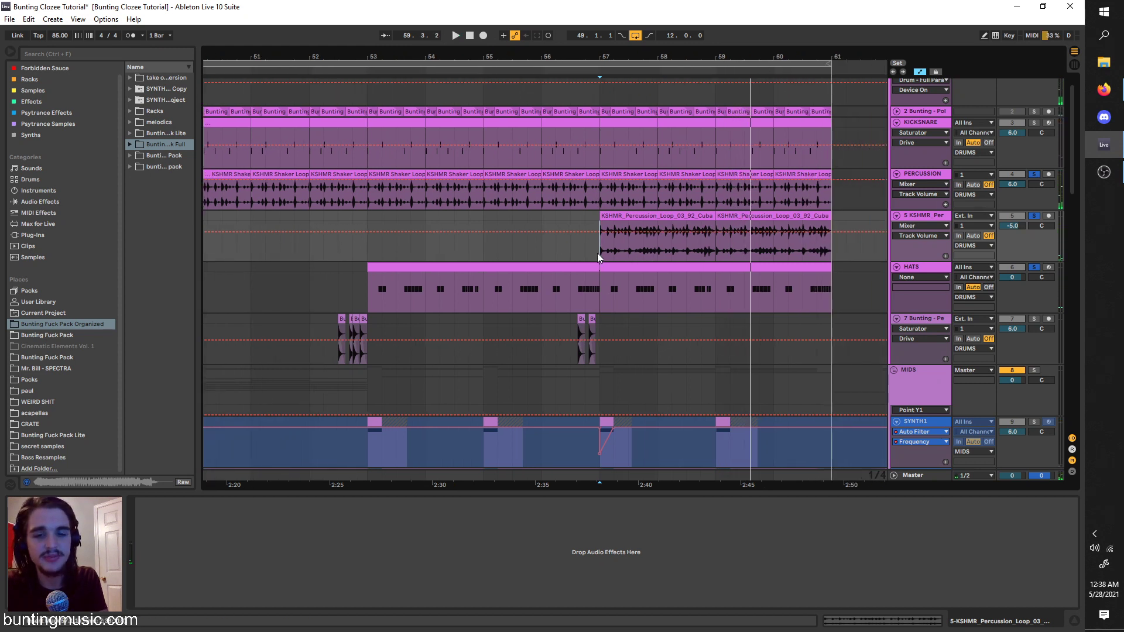
Solo SYNTH1 track 20 in the MIDS group and play it from bar 49.
scroll(529, 242, "left", 4)
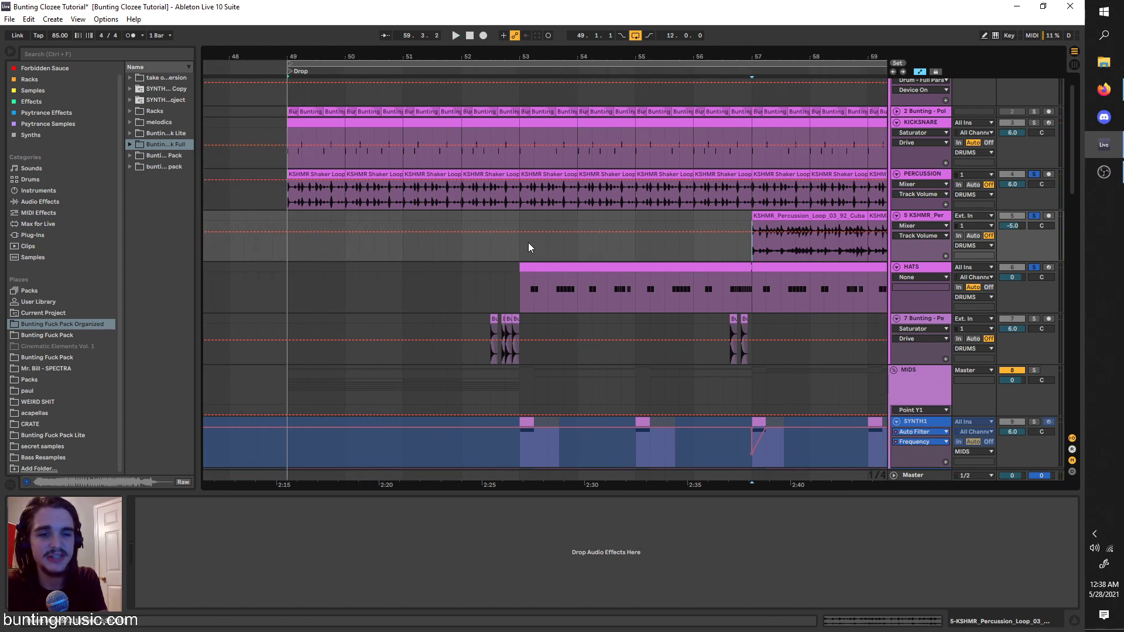
scroll(529, 243, "left", 1)
left_click(319, 249)
scroll(326, 251, "down", 3)
scroll(325, 252, "down", 15)
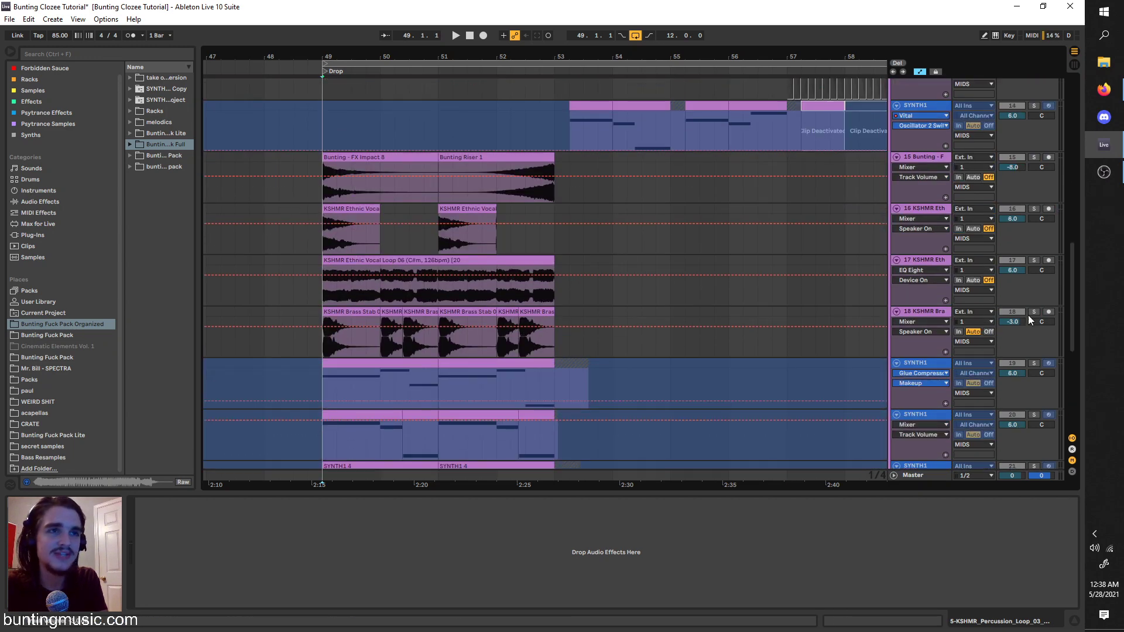
double_click(1035, 314)
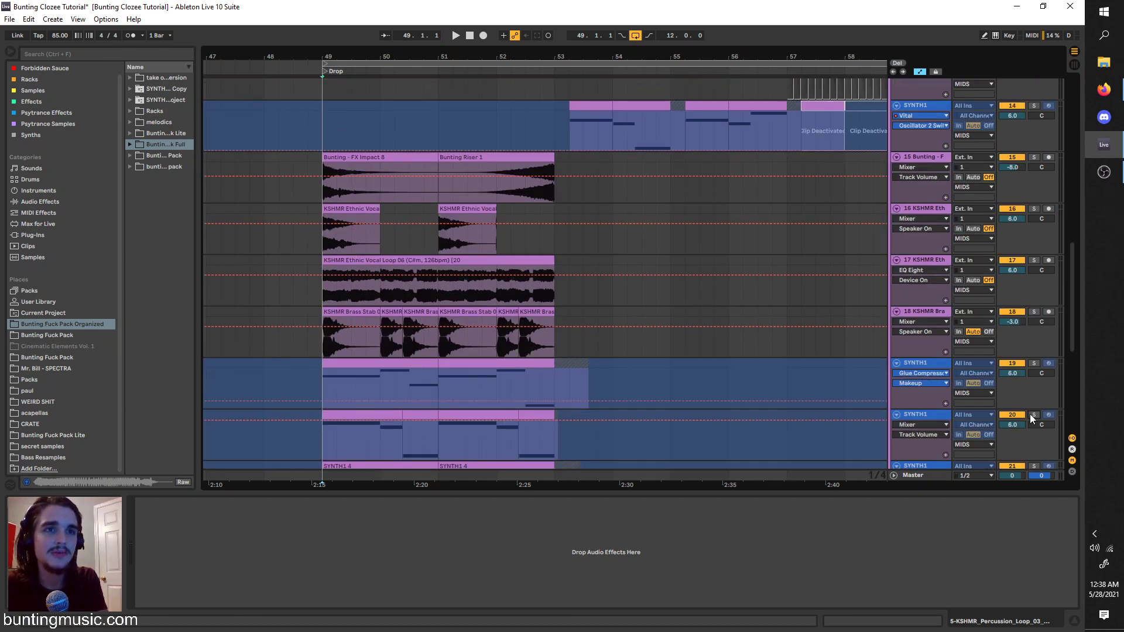
left_click(1033, 415)
key("space")
scroll(820, 356, "down", 2)
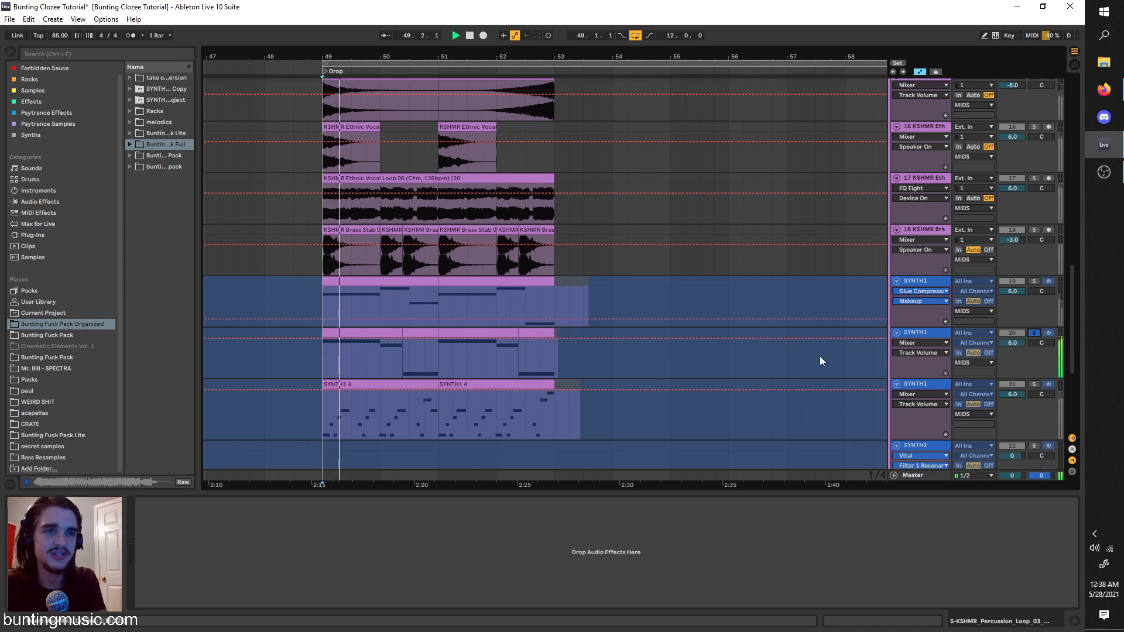
Unfreeze SYNTH1 track 20 and play its part from bar 49.
right_click(911, 335)
left_click(940, 403)
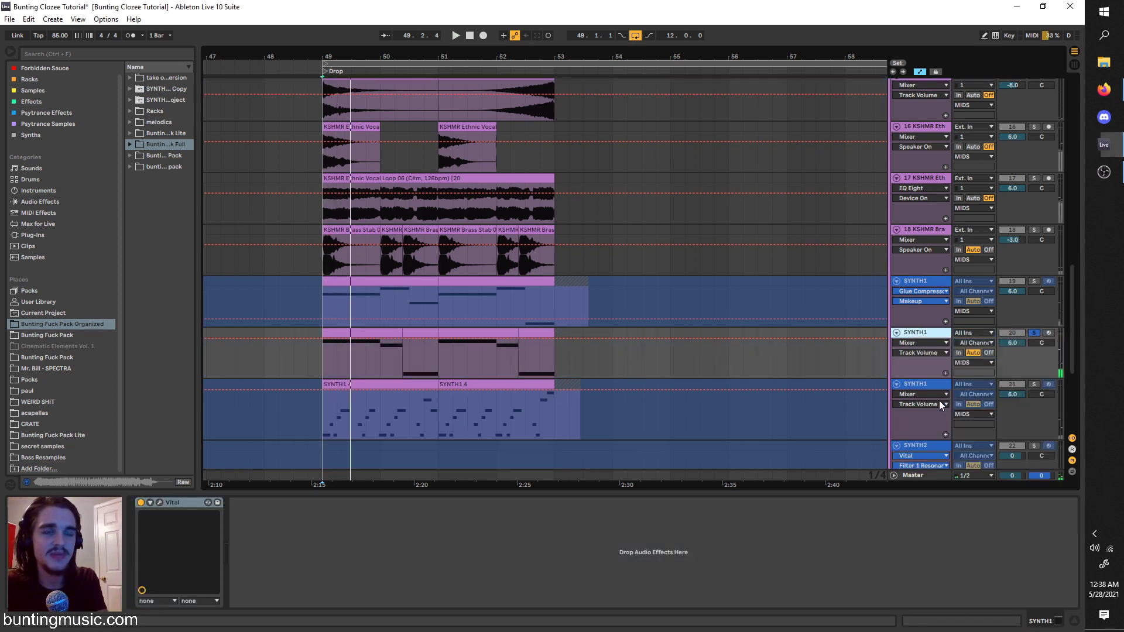
key("space")
scroll(338, 361, "up", 3)
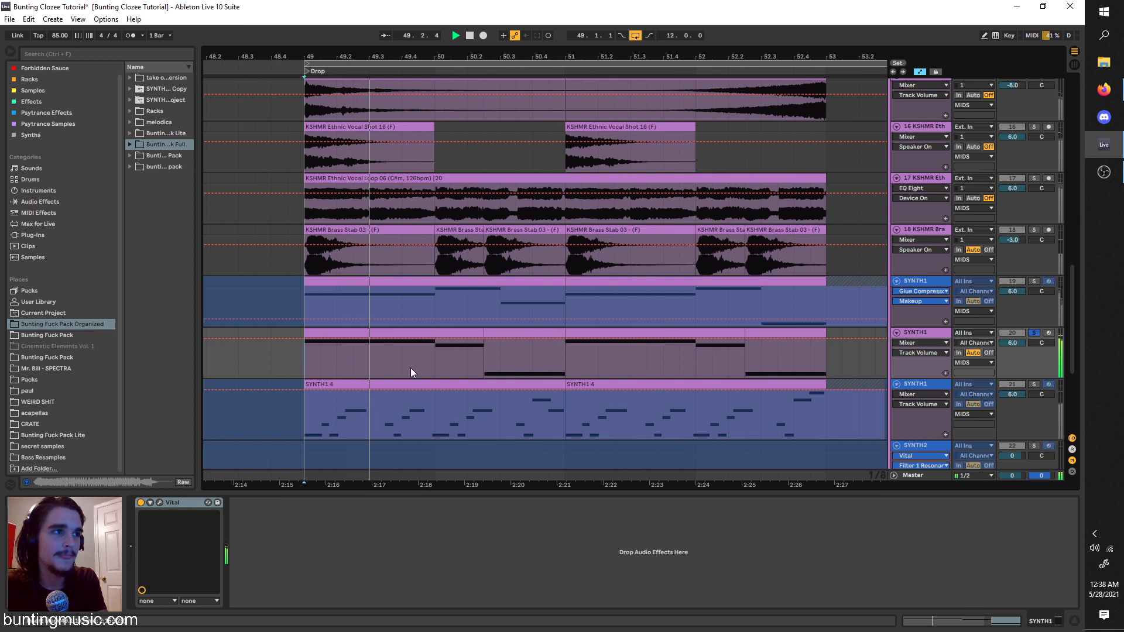
scroll(410, 368, "down", 3)
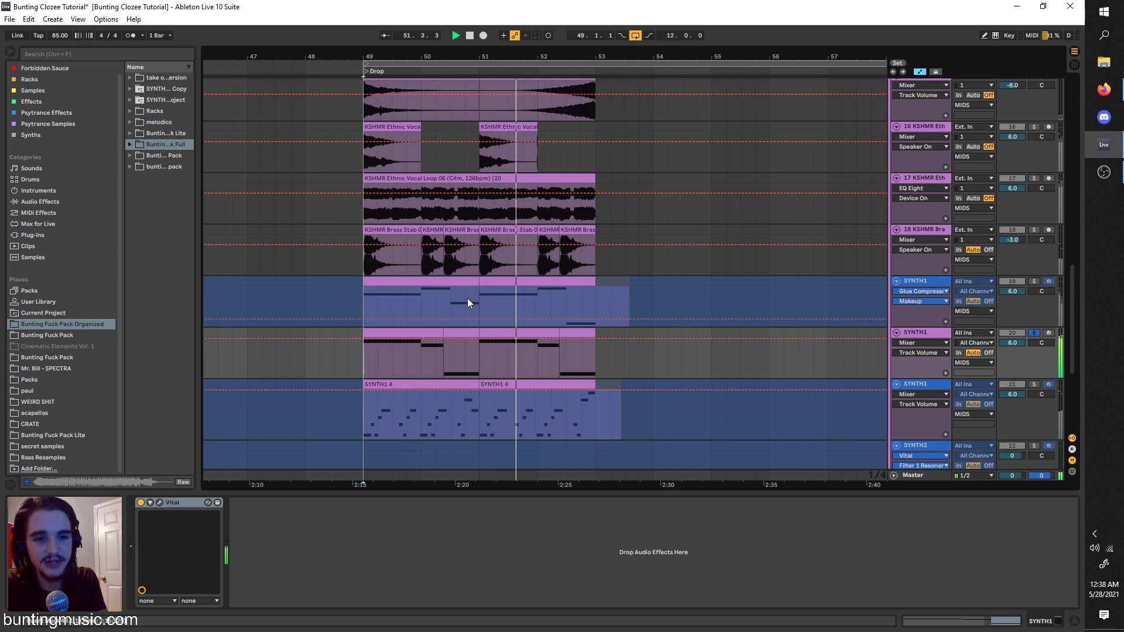
key("space")
Look over the synth clips in the MIDS group and play the soloed SYNTH1 track 20 from bar 49.
scroll(562, 357, "down", 3)
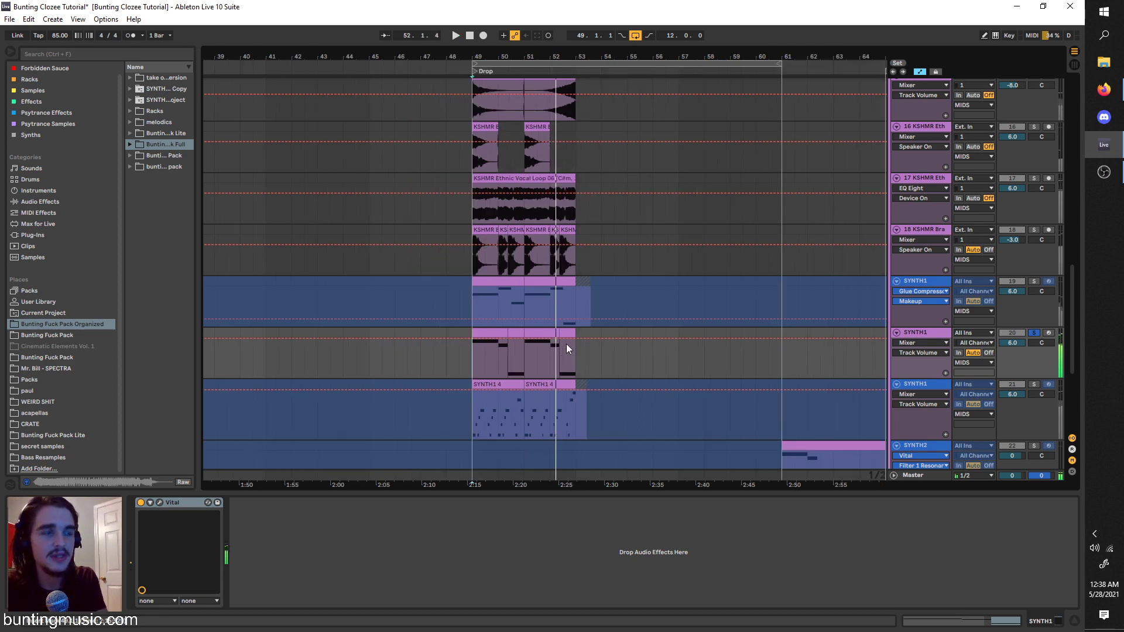
scroll(637, 332, "up", 10)
scroll(595, 287, "up", 3)
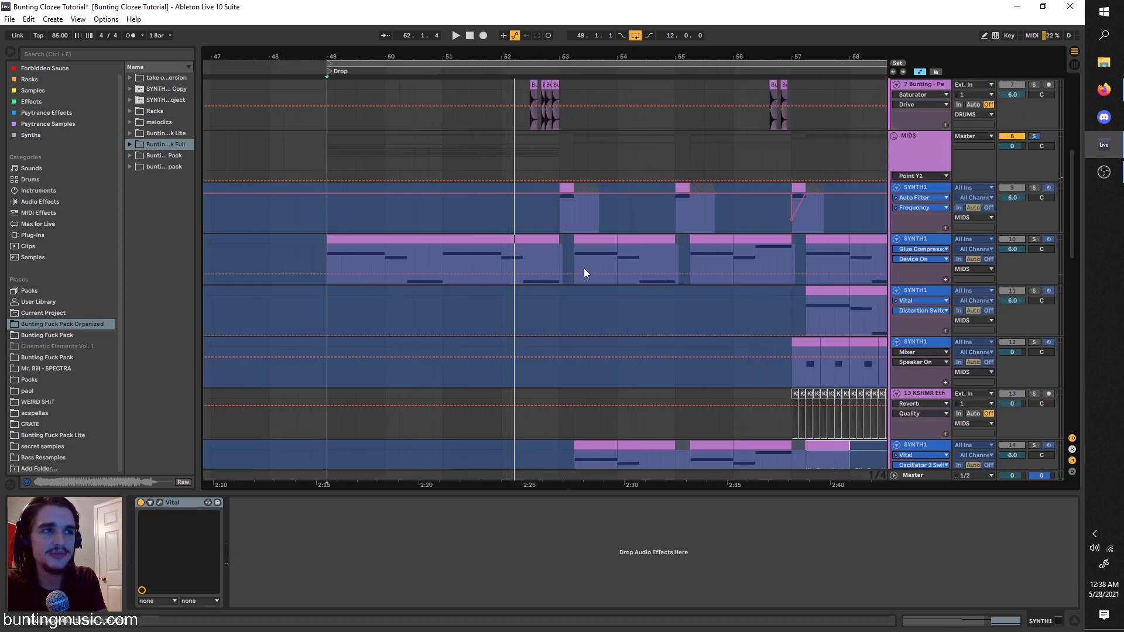
left_click(571, 259)
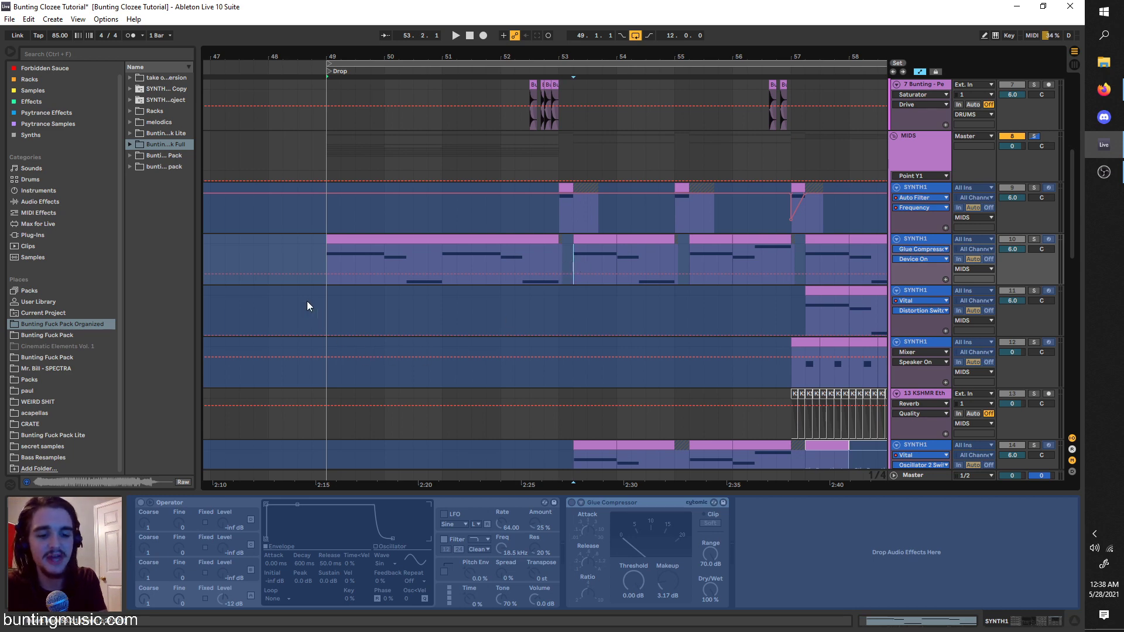
scroll(317, 299, "down", 7)
left_click(326, 360)
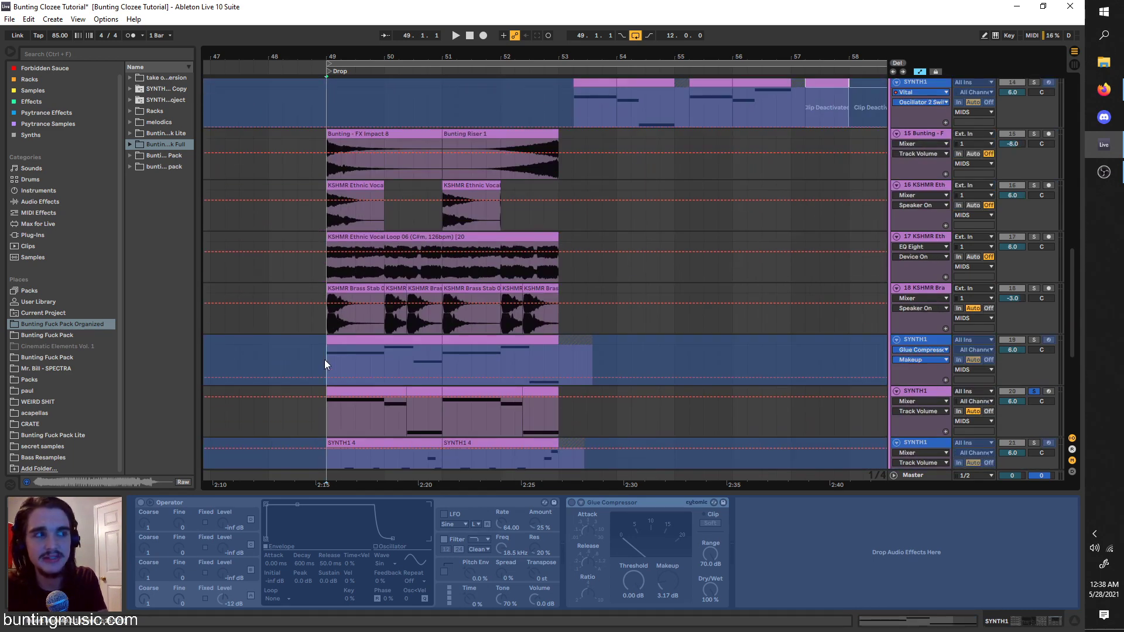
left_click(933, 376)
left_click(324, 406)
key("space")
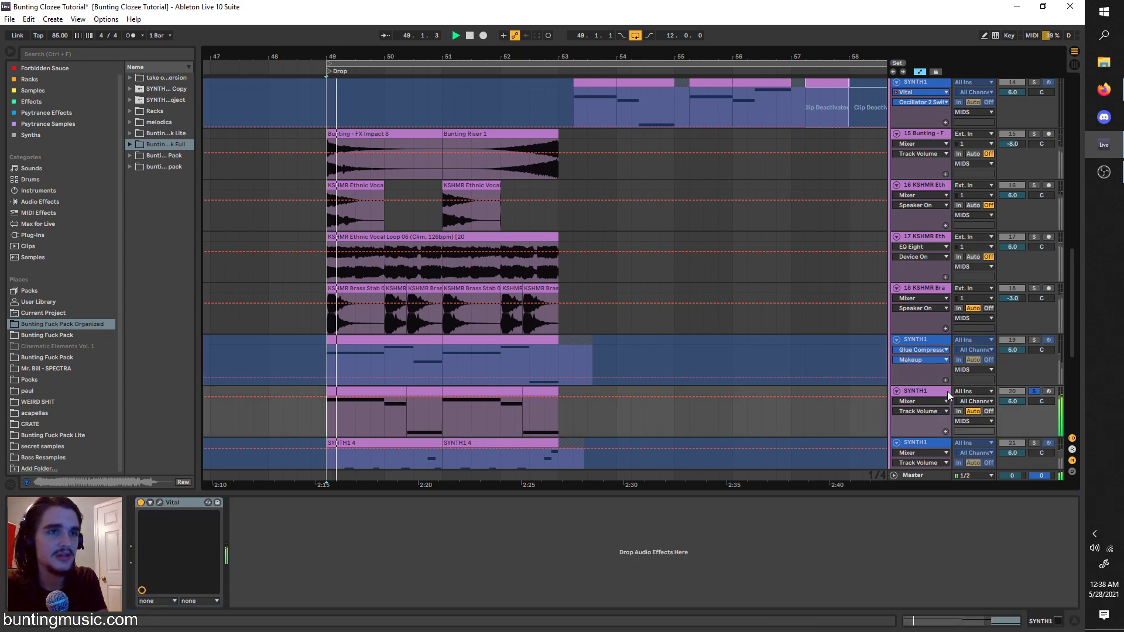
key("space")
Open the Vital synth on SYNTH1 track 20, reposition its window over the arrangement and play the patch.
left_click(947, 391)
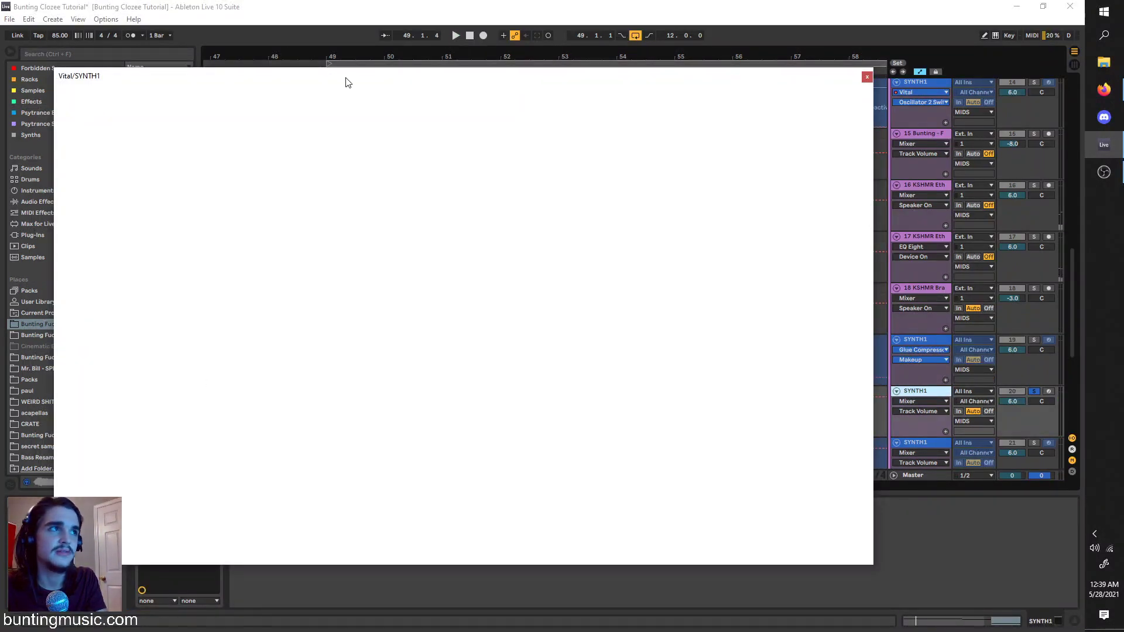
left_click_drag(346, 82, 431, 89)
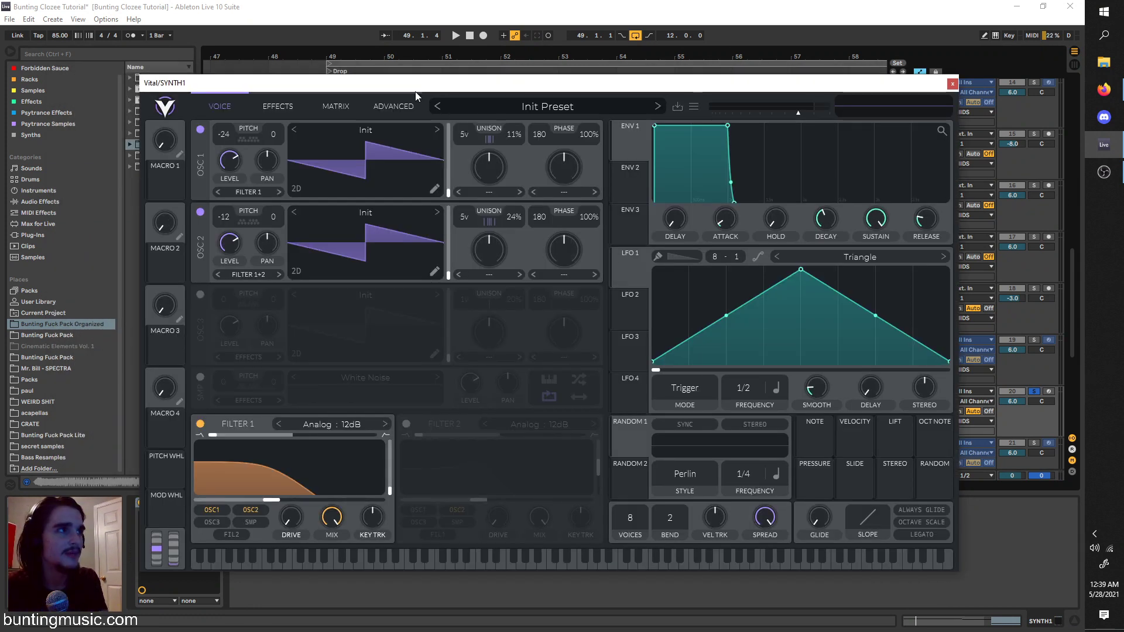
left_click_drag(408, 84, 446, 82)
key("space")
key("space")
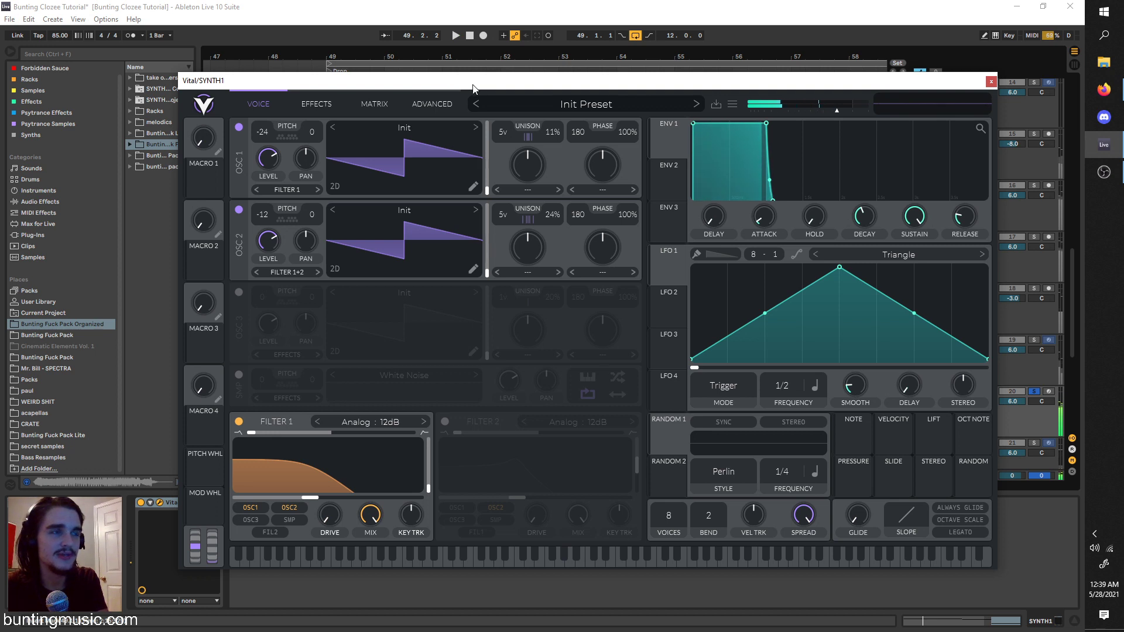
Initialize the Vital preset, transpose oscillator 1 to -24 and play the part.
left_click(733, 105)
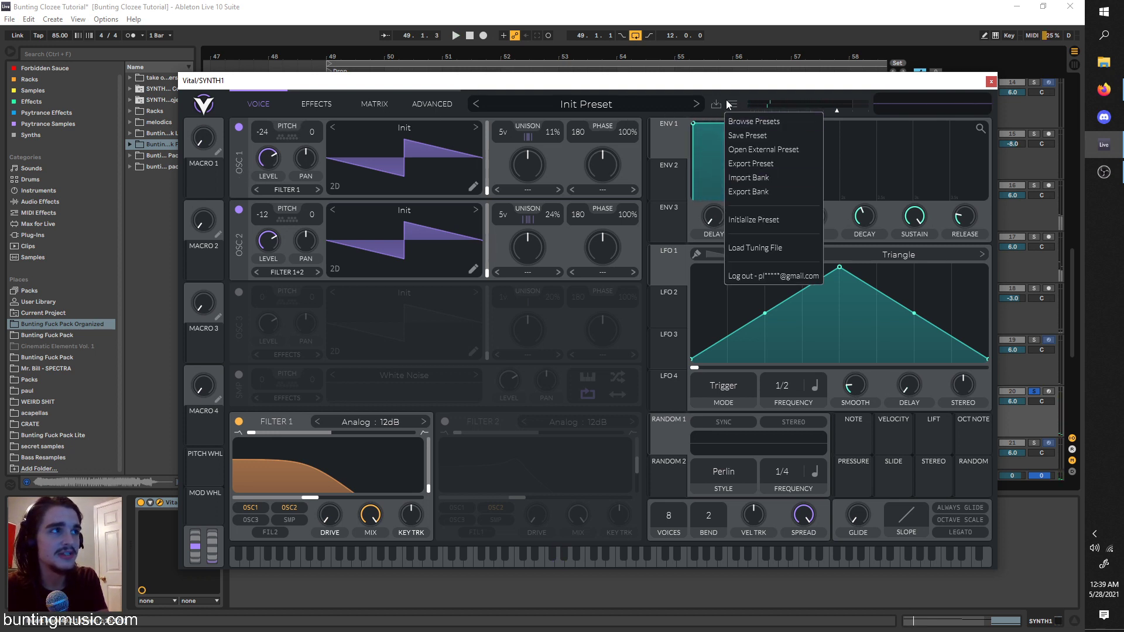
key("space")
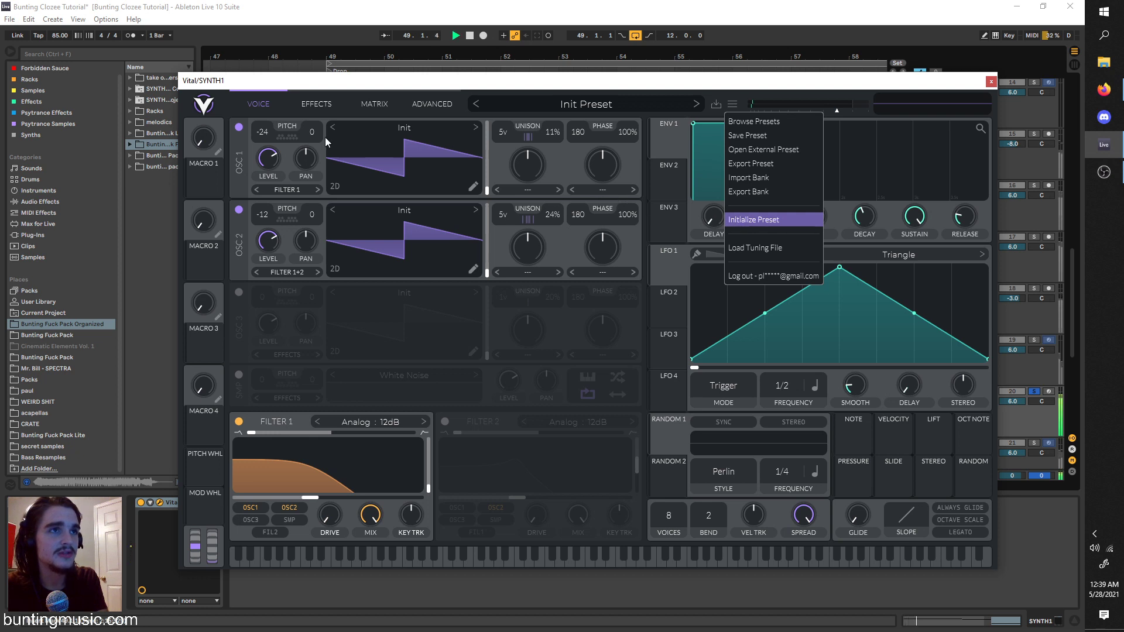
key("space")
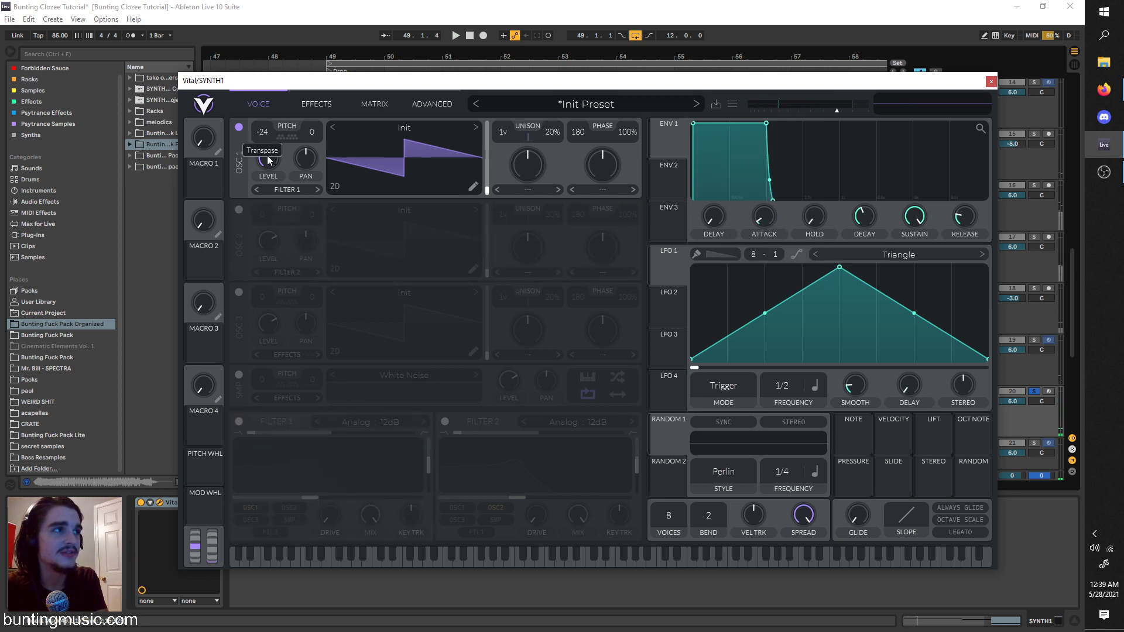
key("space")
key("space")
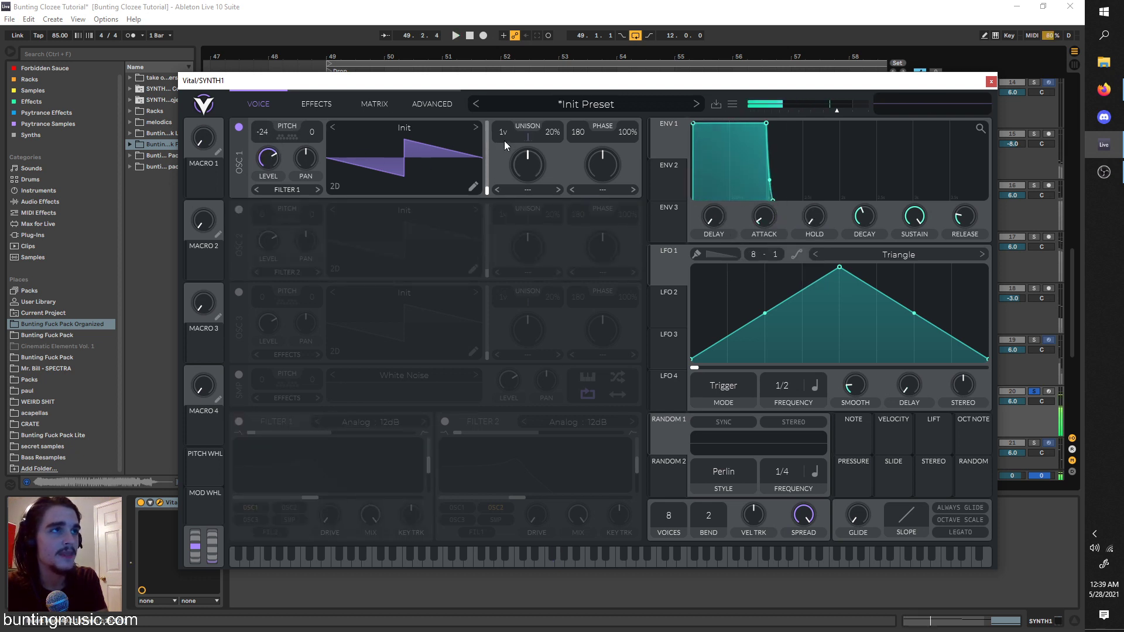
Set oscillator 1's unison to 5 voices and audition the change.
key("space")
left_click_drag(503, 128, 507, 112)
key("space")
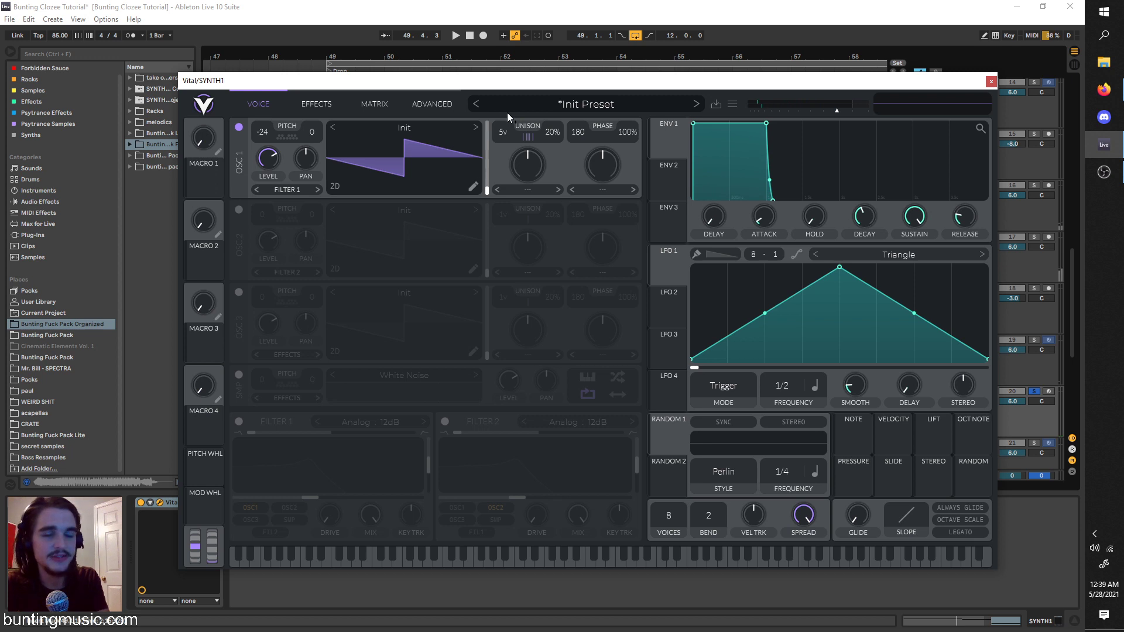
key("space")
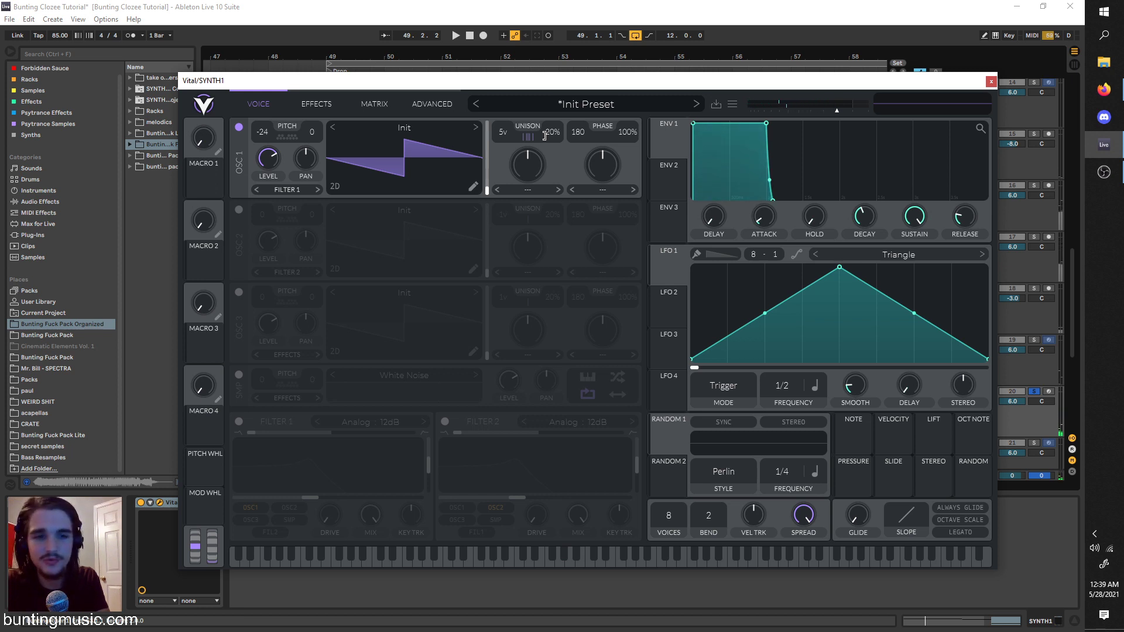
Enable oscillator 2, transpose it to -12 and play the layered sound.
left_click(239, 210)
left_click_drag(267, 220, 269, 229)
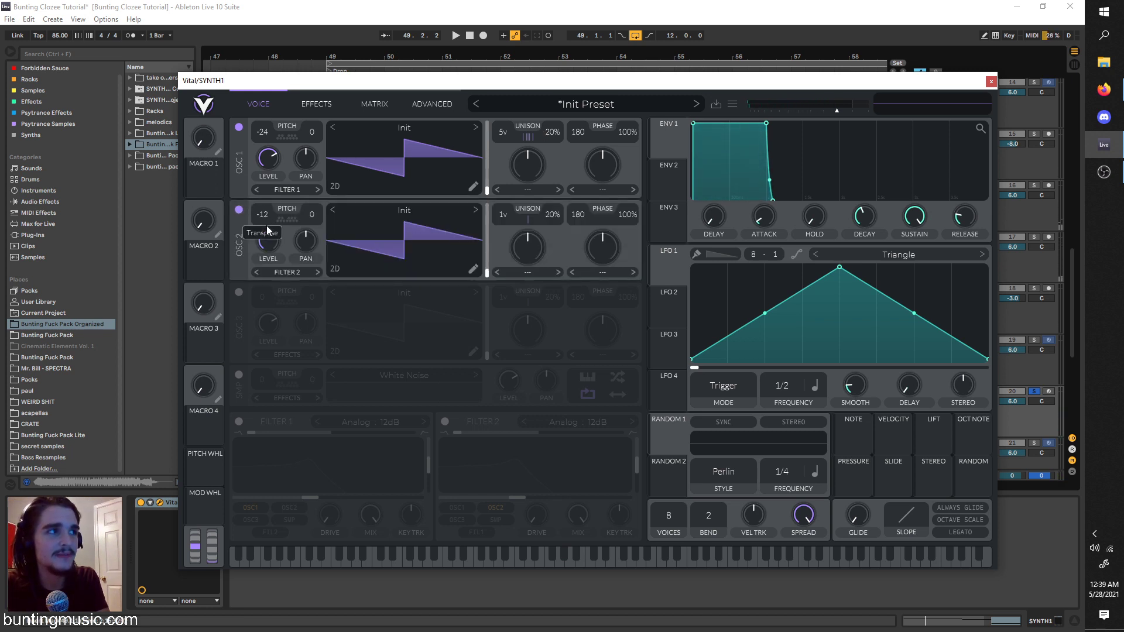
key("space")
key("space")
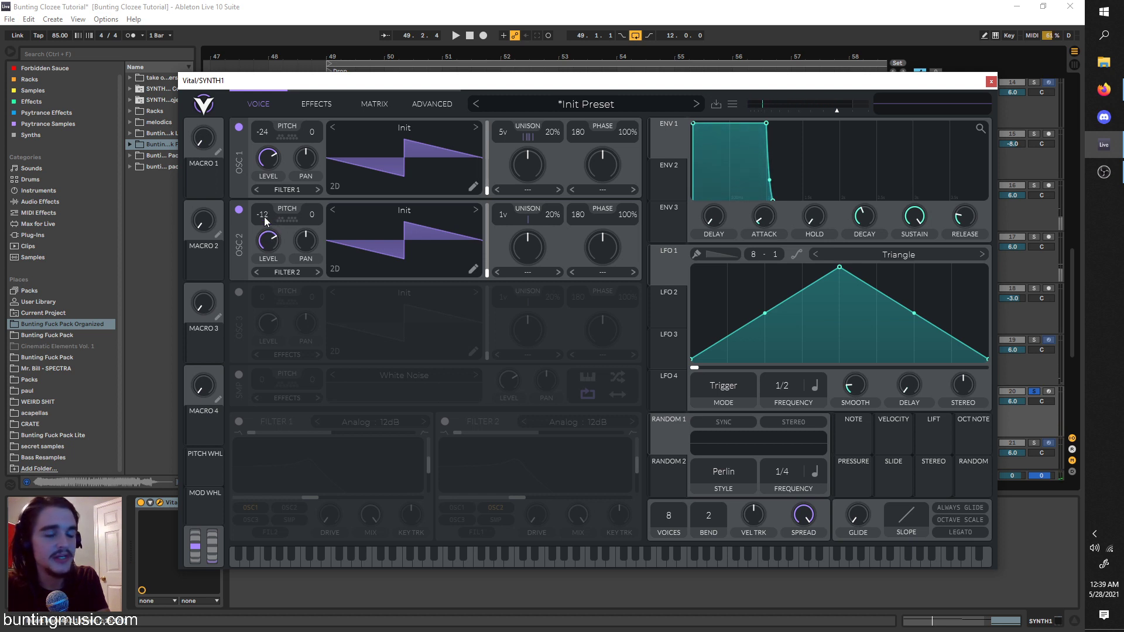
Enable Filter 1 as an Analog 12dB low-pass with minimal resonance and route oscillator 2 into it as well.
key("space")
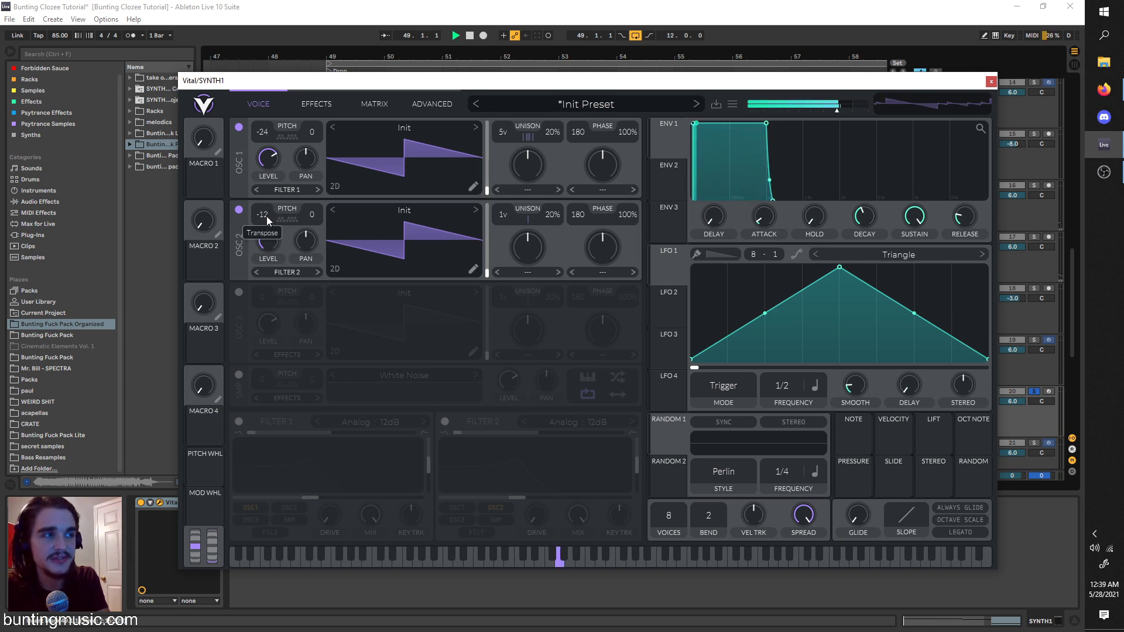
left_click(245, 419)
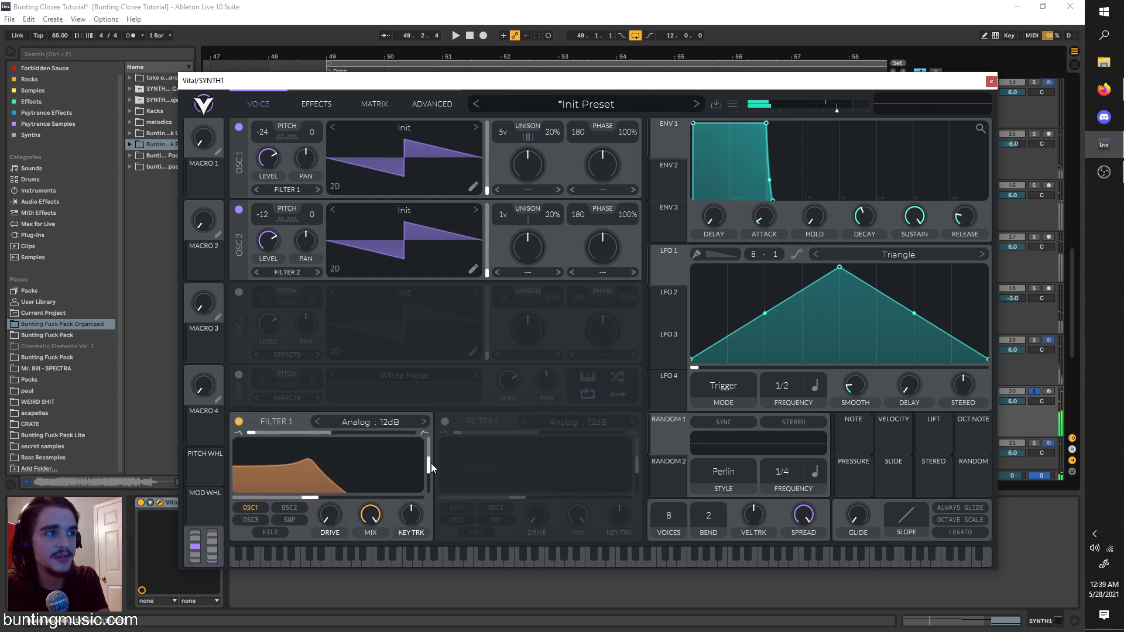
key("space")
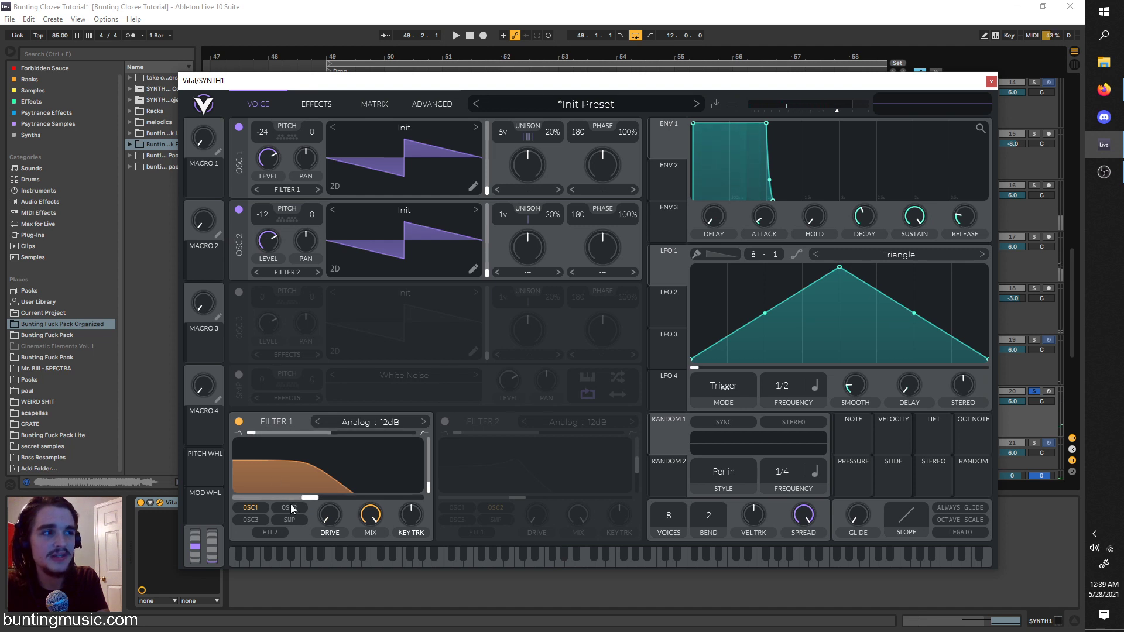
left_click(290, 507)
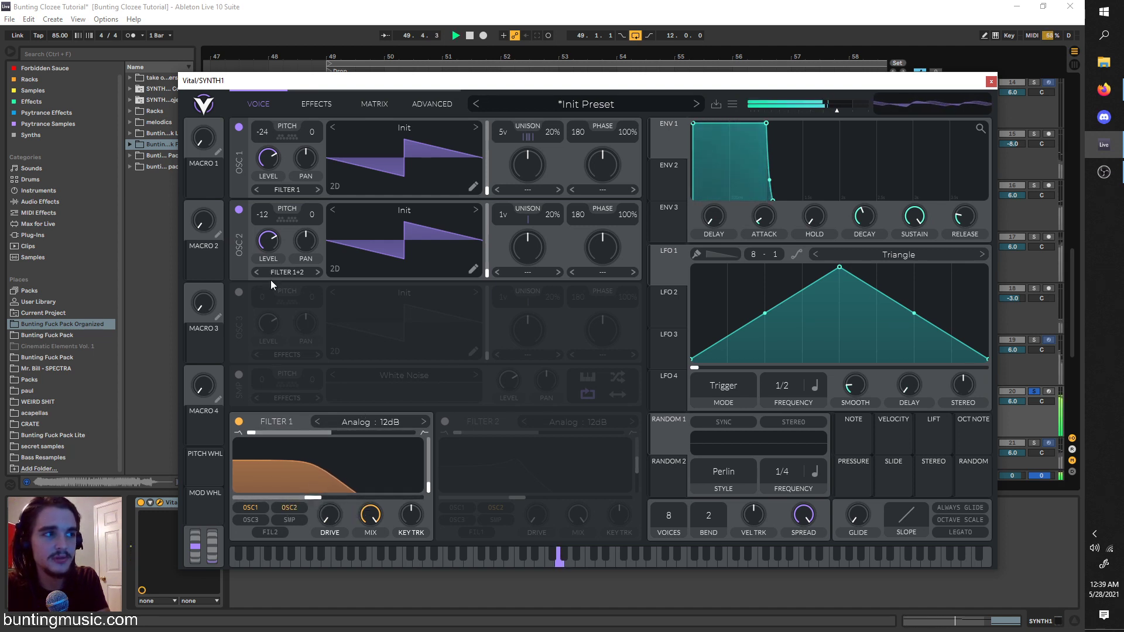
Lower oscillator 2's level, give it 6 unison voices and adjust the unison detune of both oscillators during playback.
left_click_drag(268, 241, 264, 277)
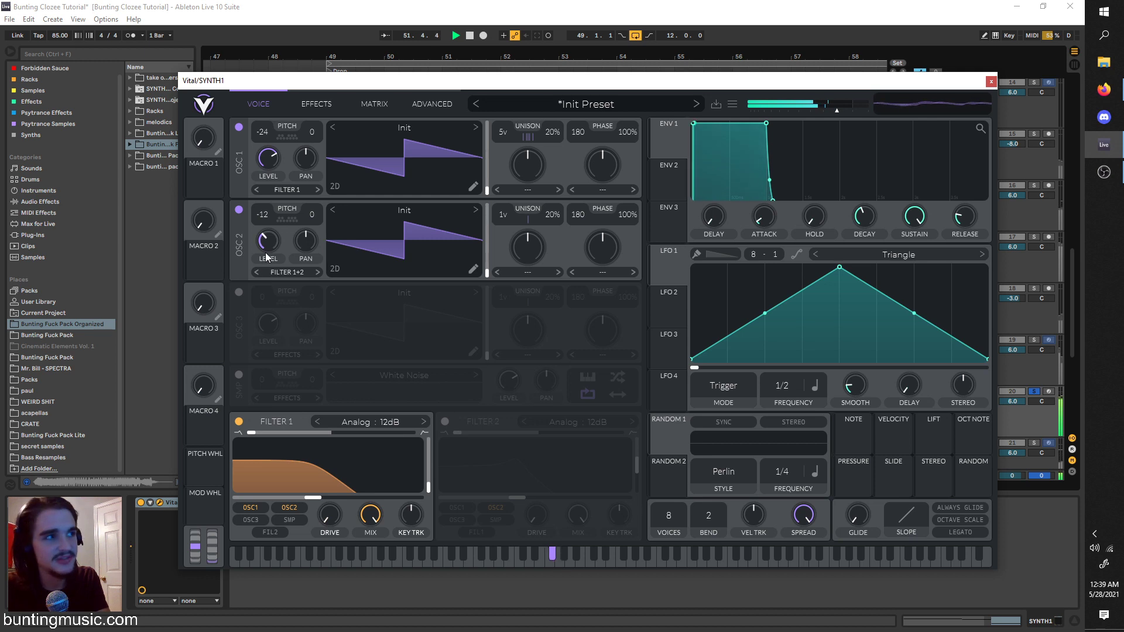
left_click_drag(508, 215, 552, 223)
left_click_drag(562, 111, 563, 104)
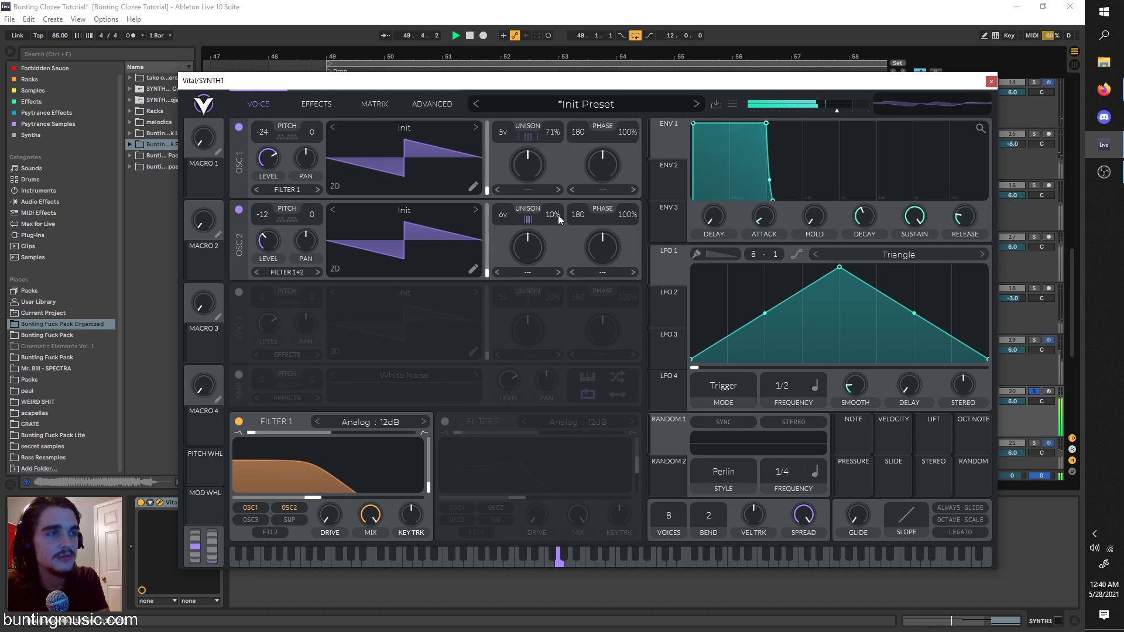
double_click(555, 139)
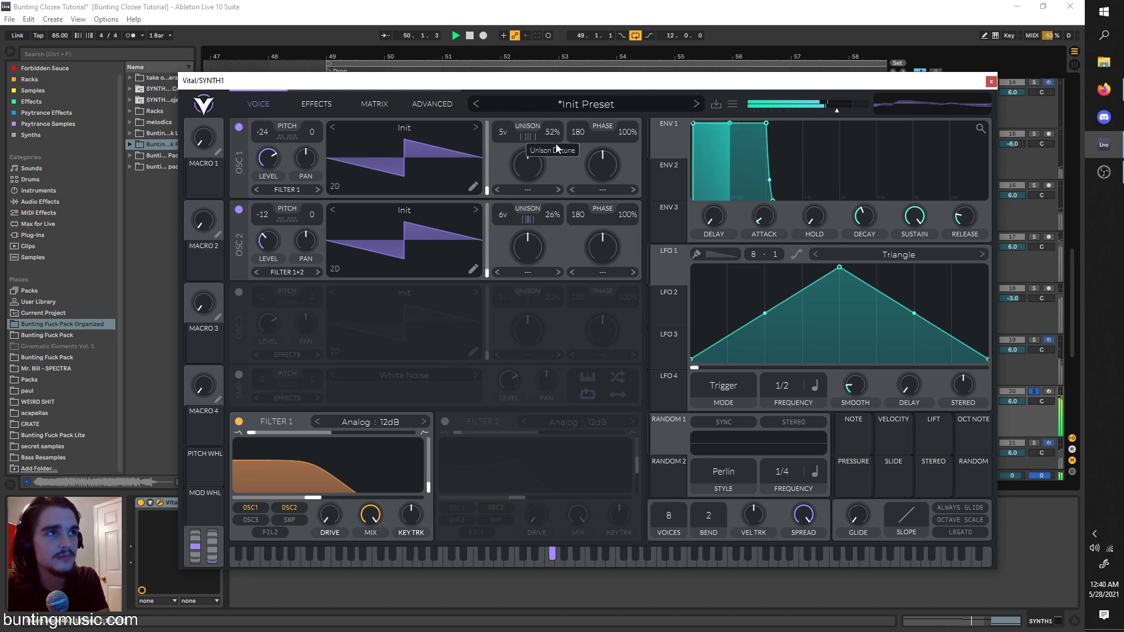
double_click(550, 212)
left_click_drag(550, 212, 550, 216)
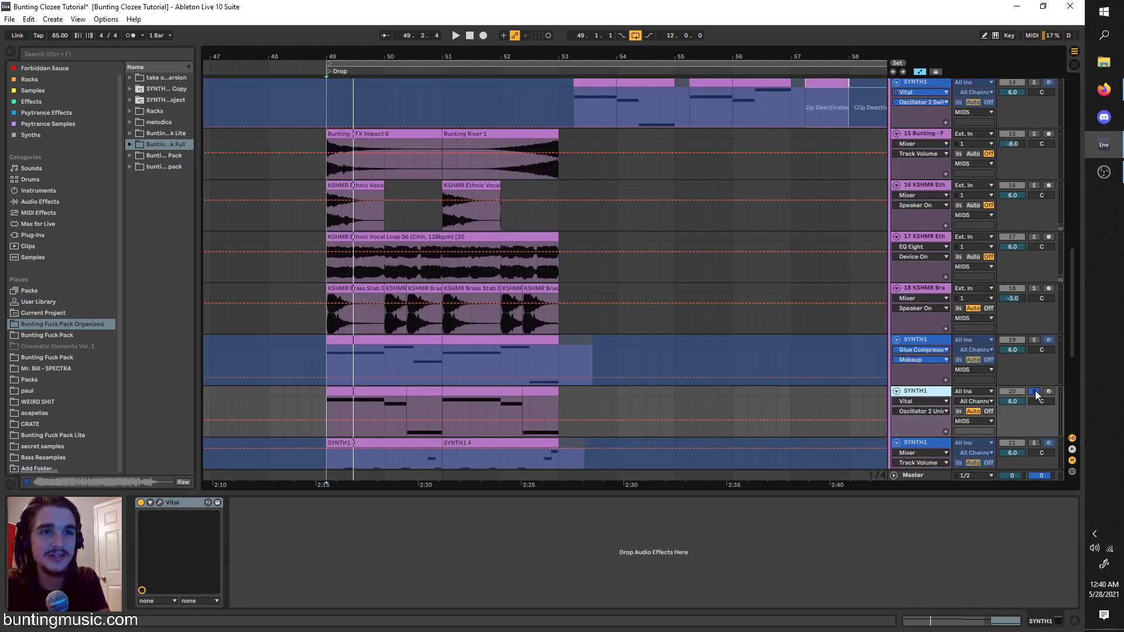
Unsolo SYNTH1 track 20 and play the full drop from bar 49.
left_click(1035, 391)
key("space")
scroll(364, 362, "down", 1)
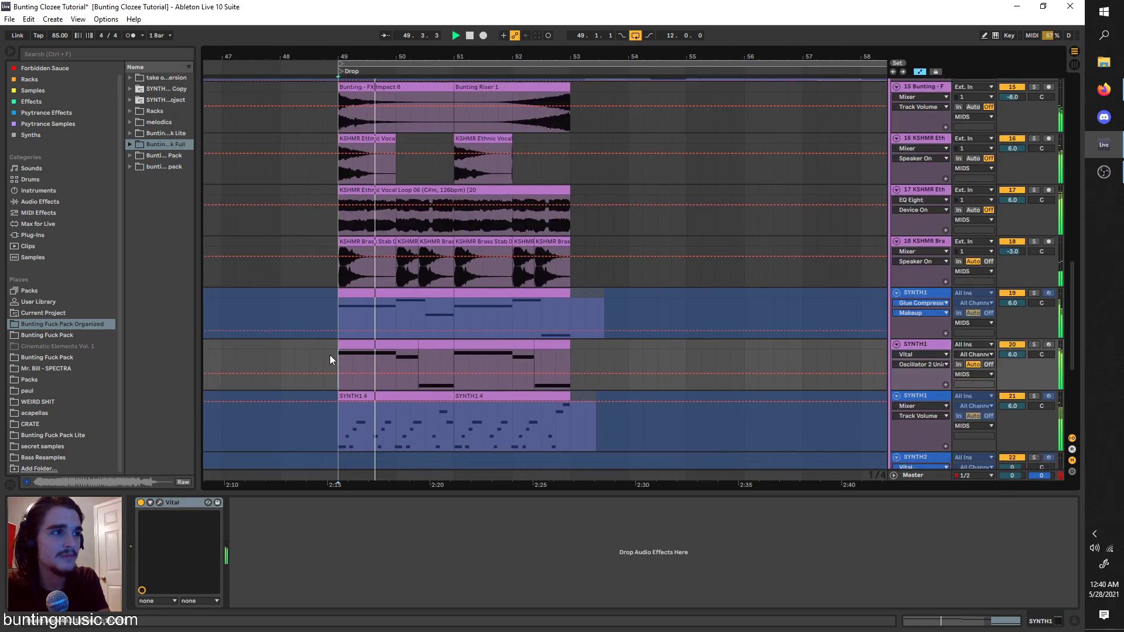
scroll(342, 329, "down", 1)
scroll(342, 326, "up", 2)
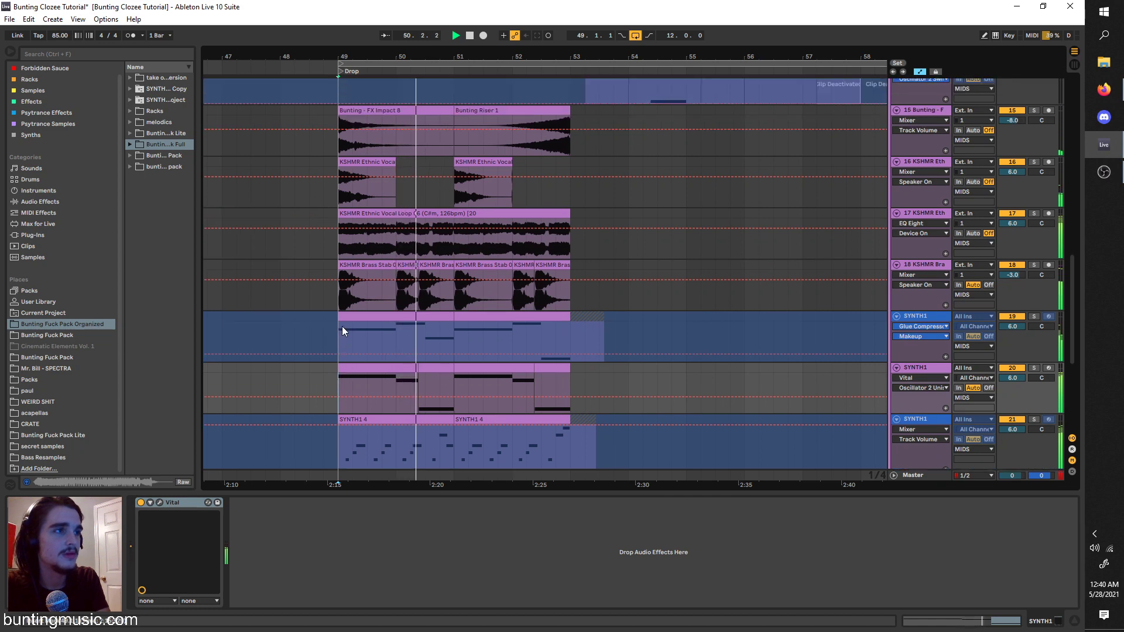
key("space")
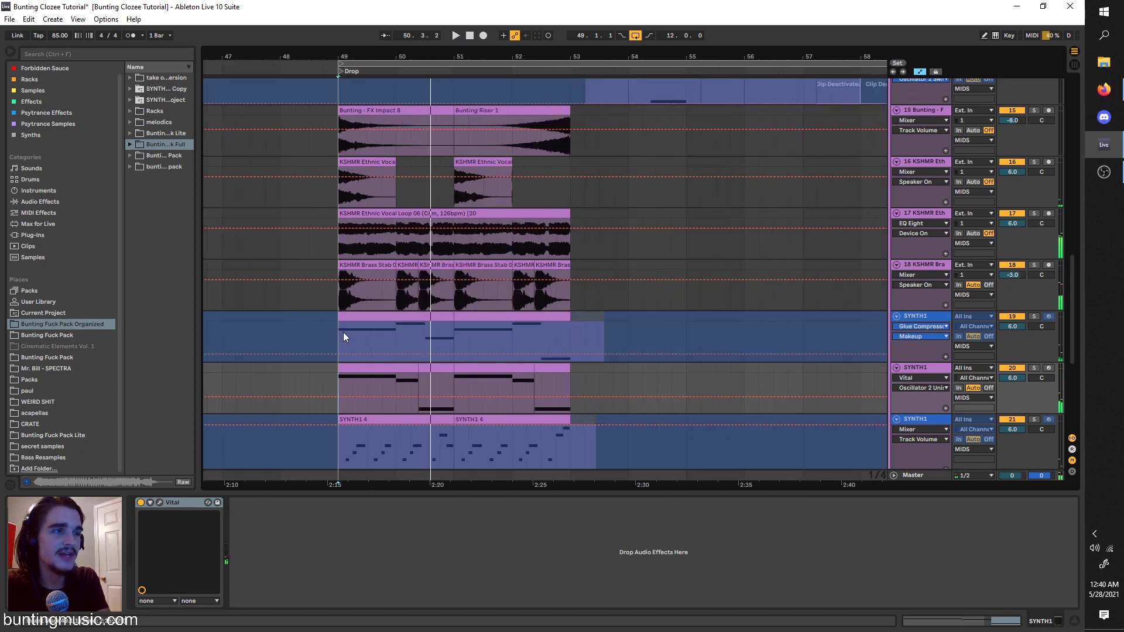
Solo SYNTH1 track 21, play its arpeggio part briefly and unfreeze the track.
scroll(344, 332, "down", 3)
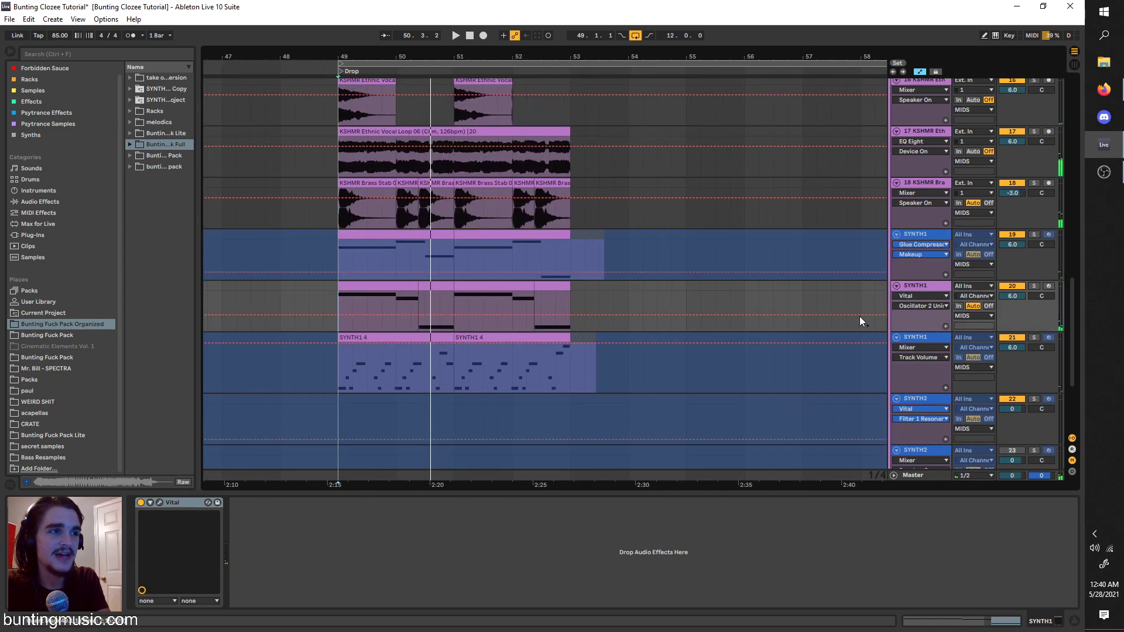
left_click(1035, 338)
key("space")
left_click(928, 338)
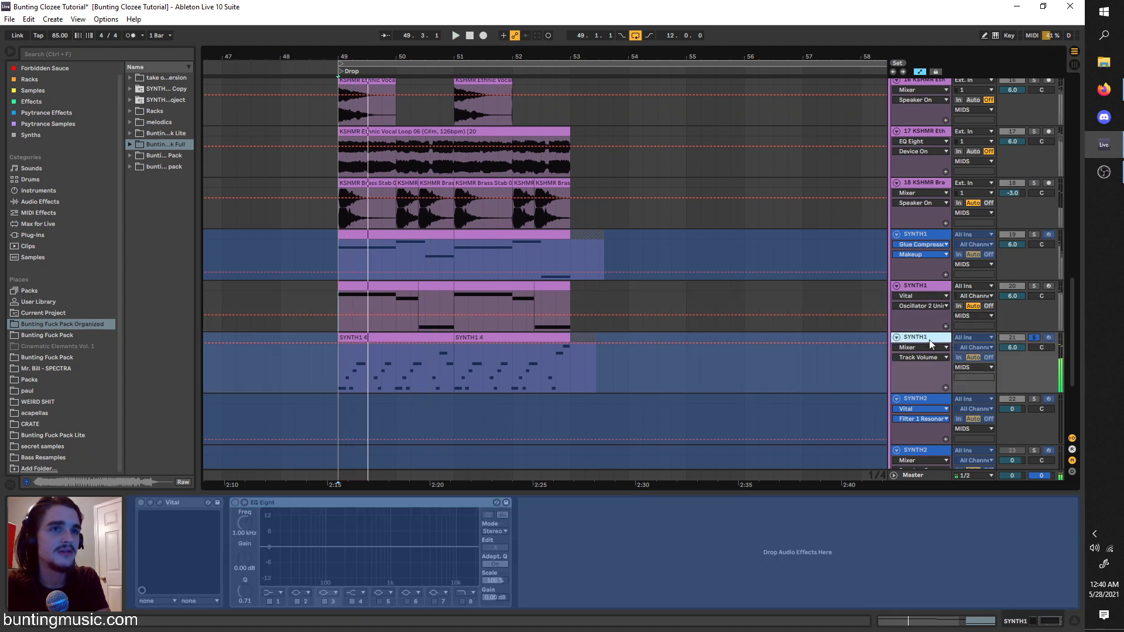
right_click(929, 340)
left_click(959, 412)
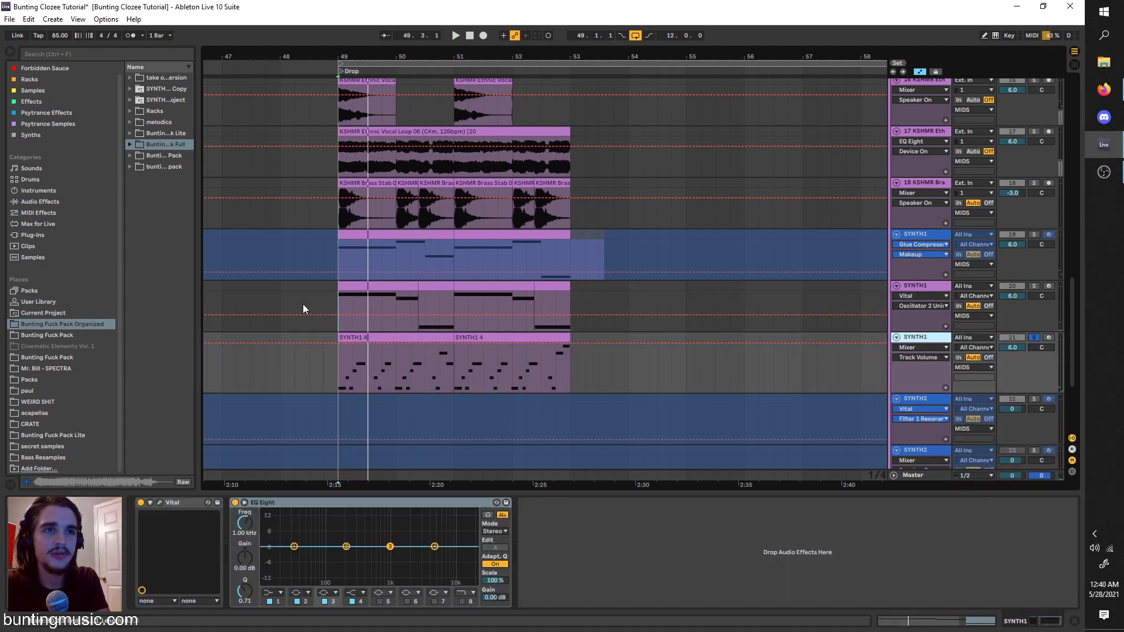
Play the unfrozen SYNTH1 track 21 from bar 49 with its two SYNTH1 4 clips enlarged in view.
scroll(337, 354, "up", 2)
left_click(338, 359)
scroll(363, 355, "down", 2)
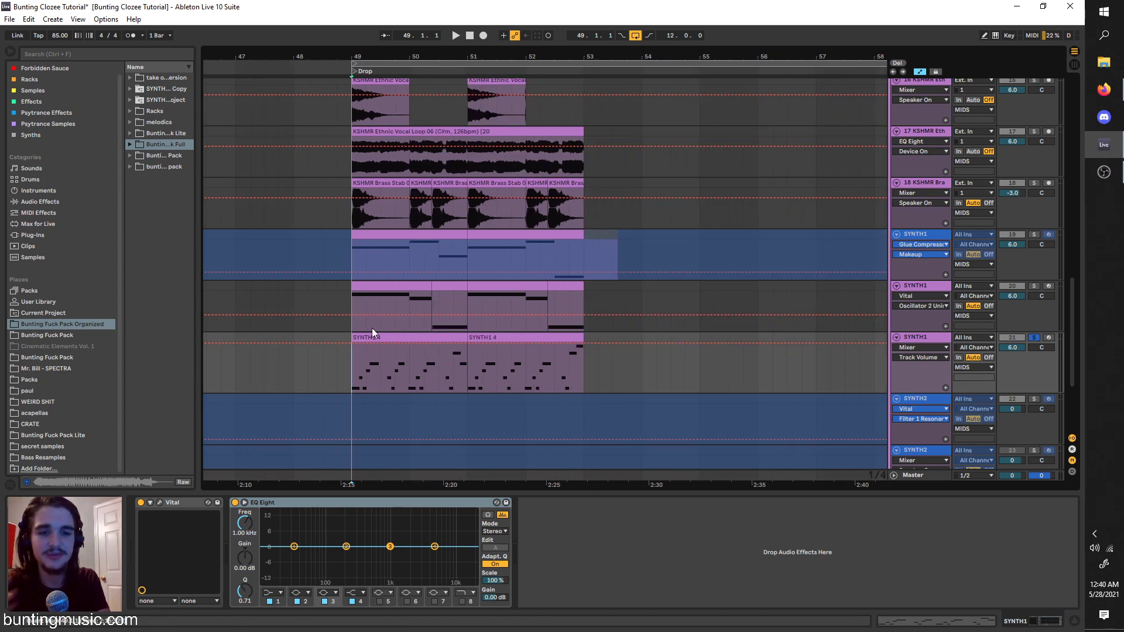
scroll(375, 331, "up", 2)
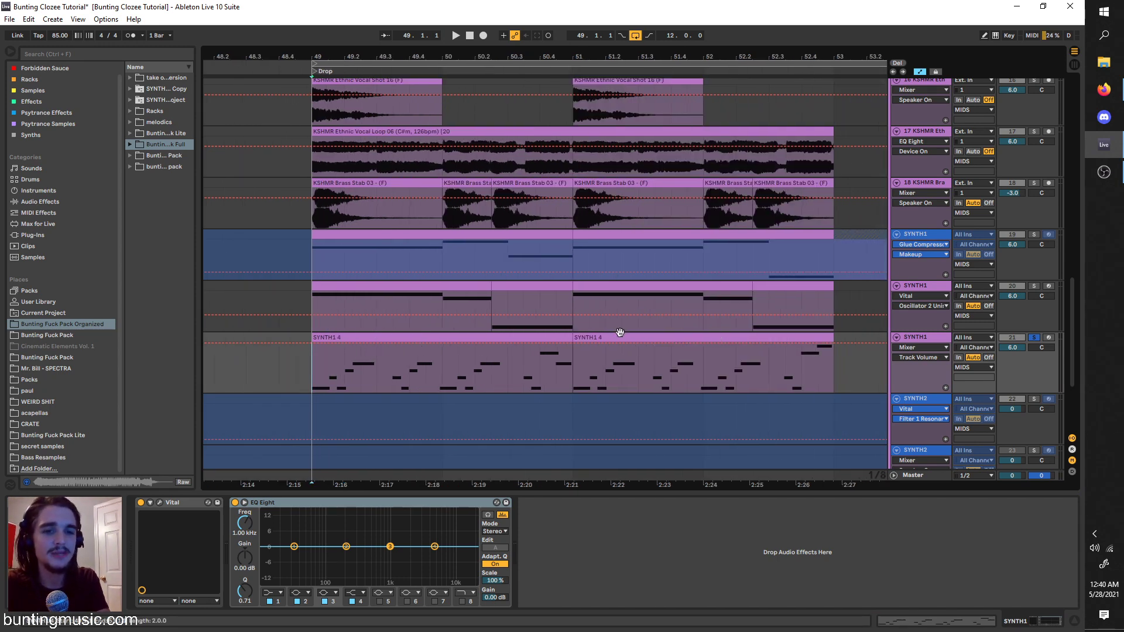
key("space")
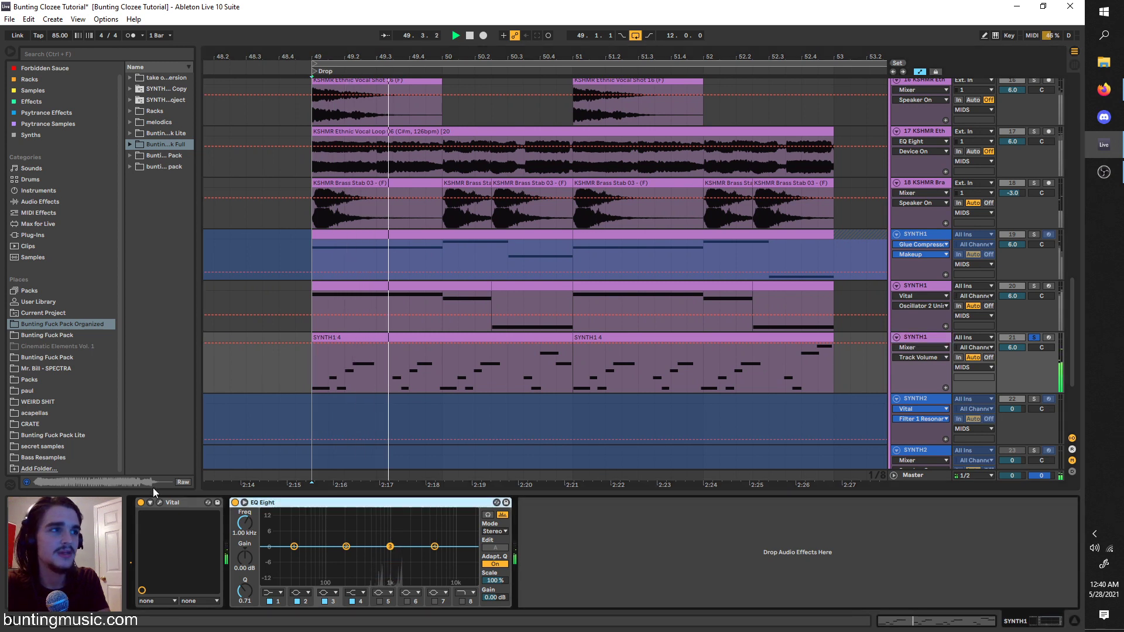
Open Vital on SYNTH1 track 21 and shorten envelope 1's attack to its minimum.
left_click(160, 504)
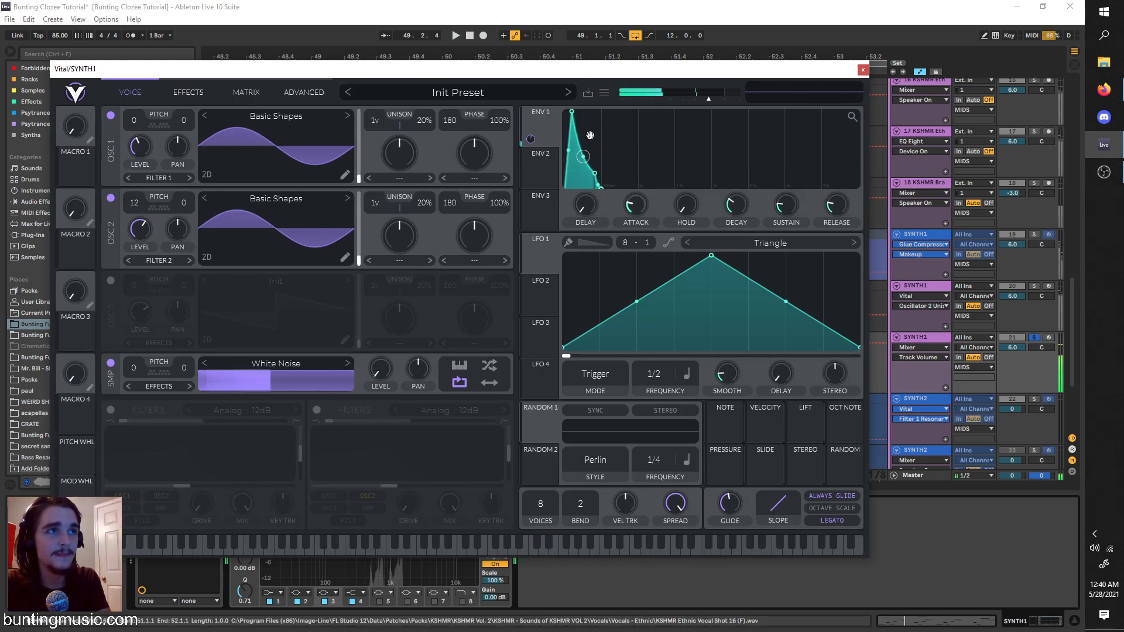
left_click_drag(574, 117, 566, 118)
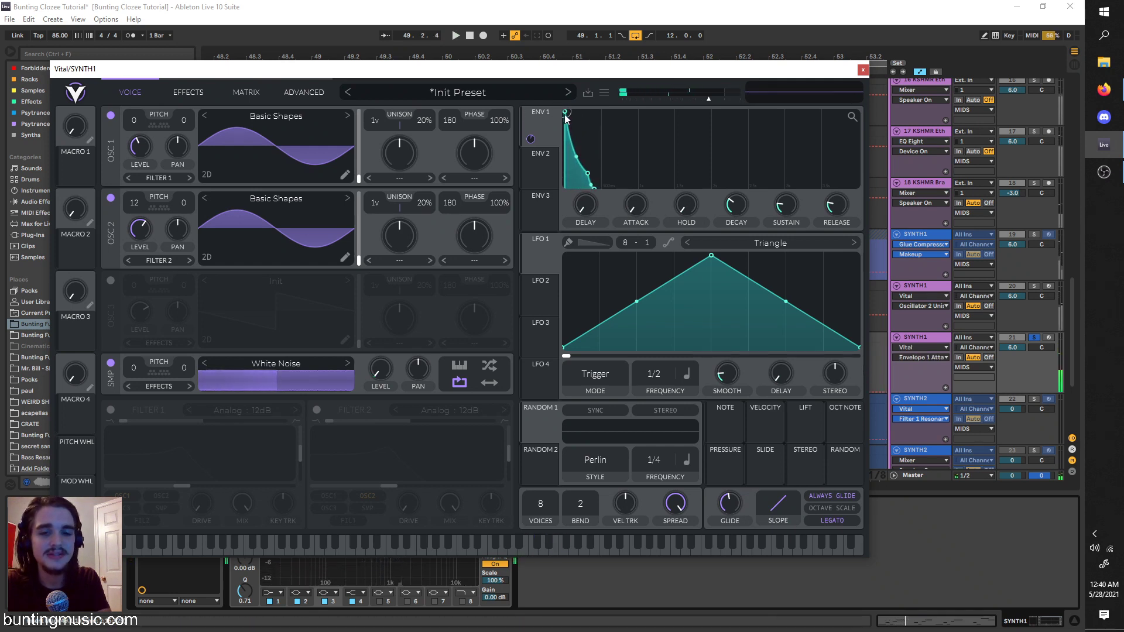
Lengthen envelope 1's attack slightly and play the arpeggio.
left_click_drag(566, 117, 572, 115)
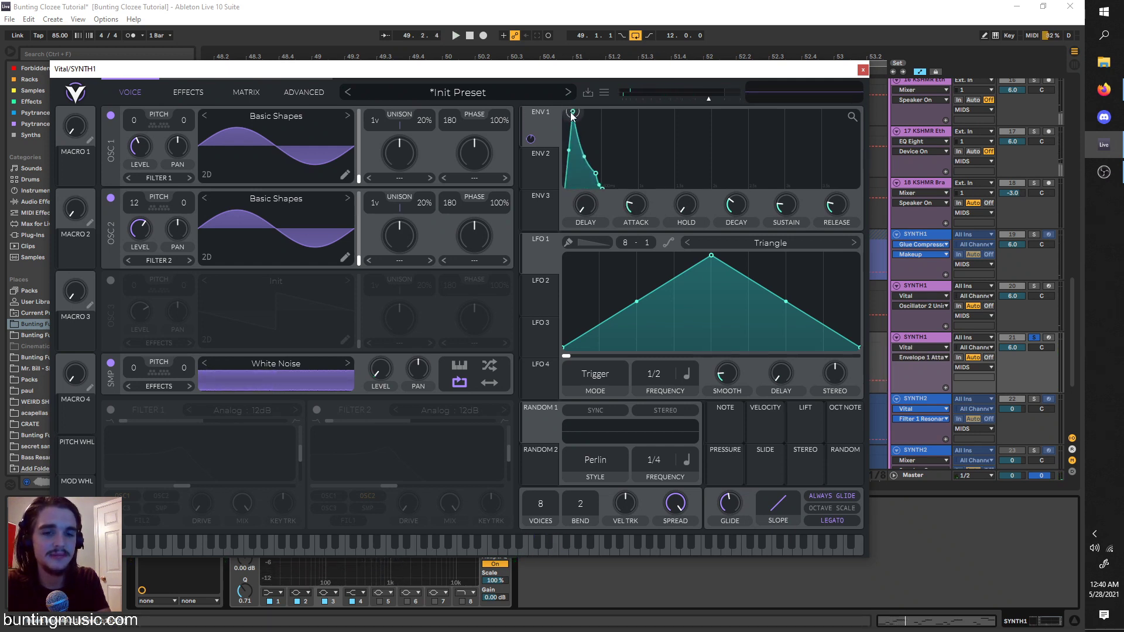
key("space")
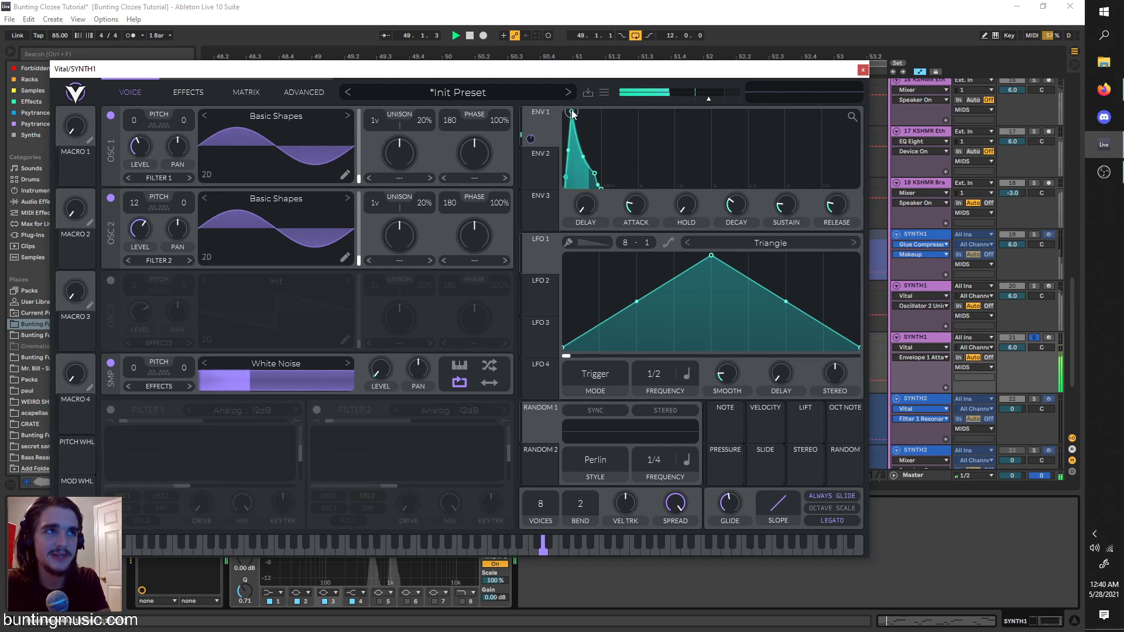
Initialize the Vital preset and load the Basic Shapes wavetable into oscillator 1.
left_click(605, 95)
left_click(623, 210)
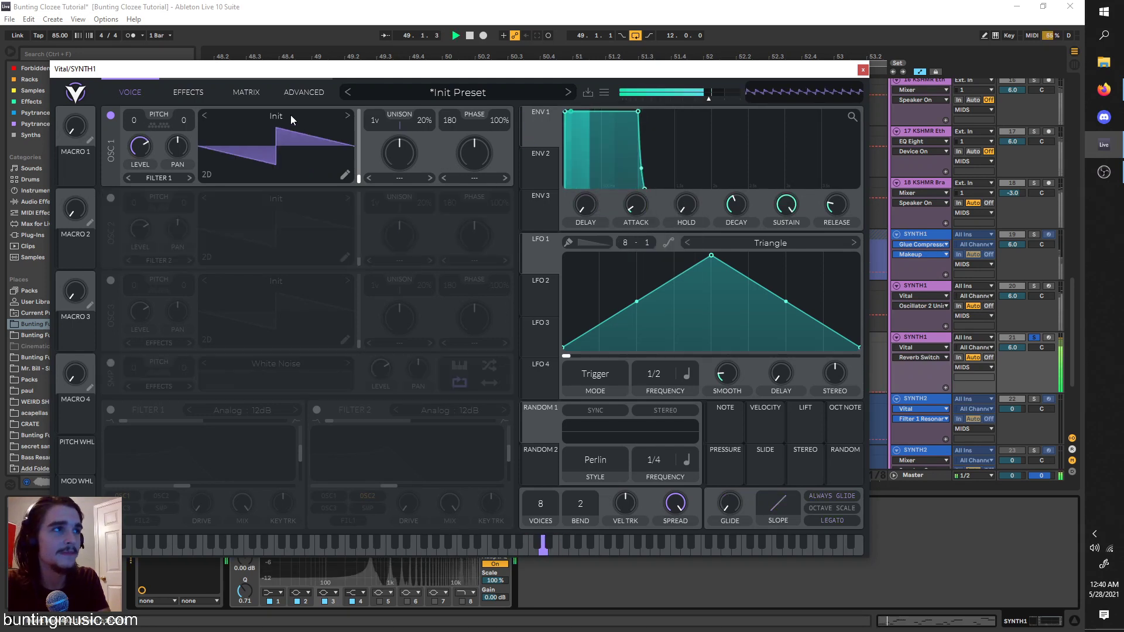
left_click(290, 116)
left_click(592, 141)
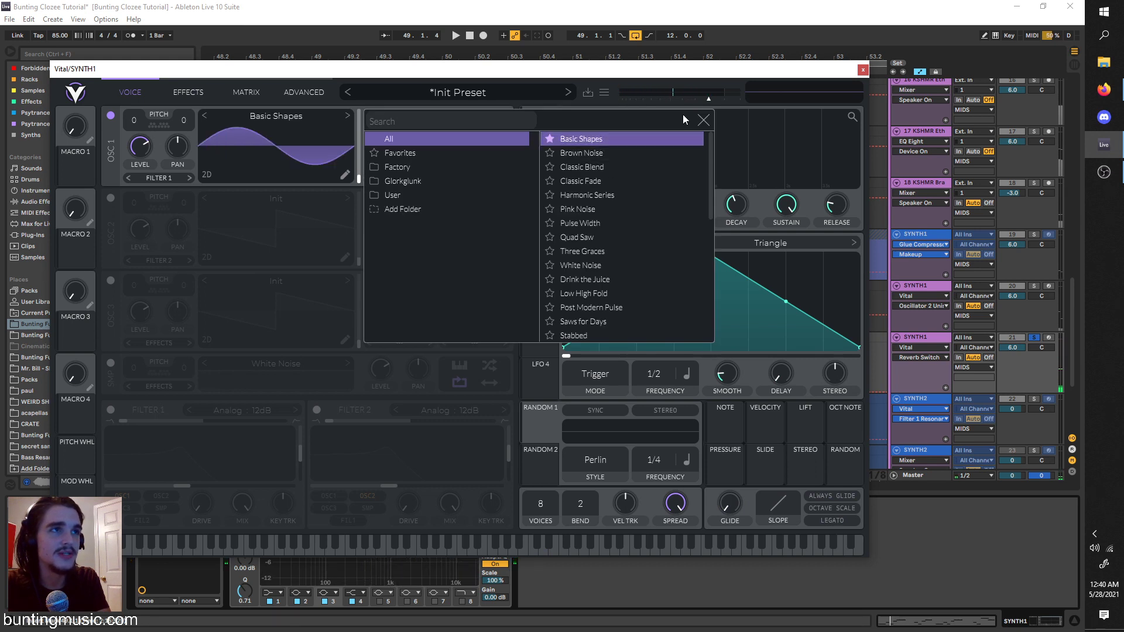
left_click(702, 121)
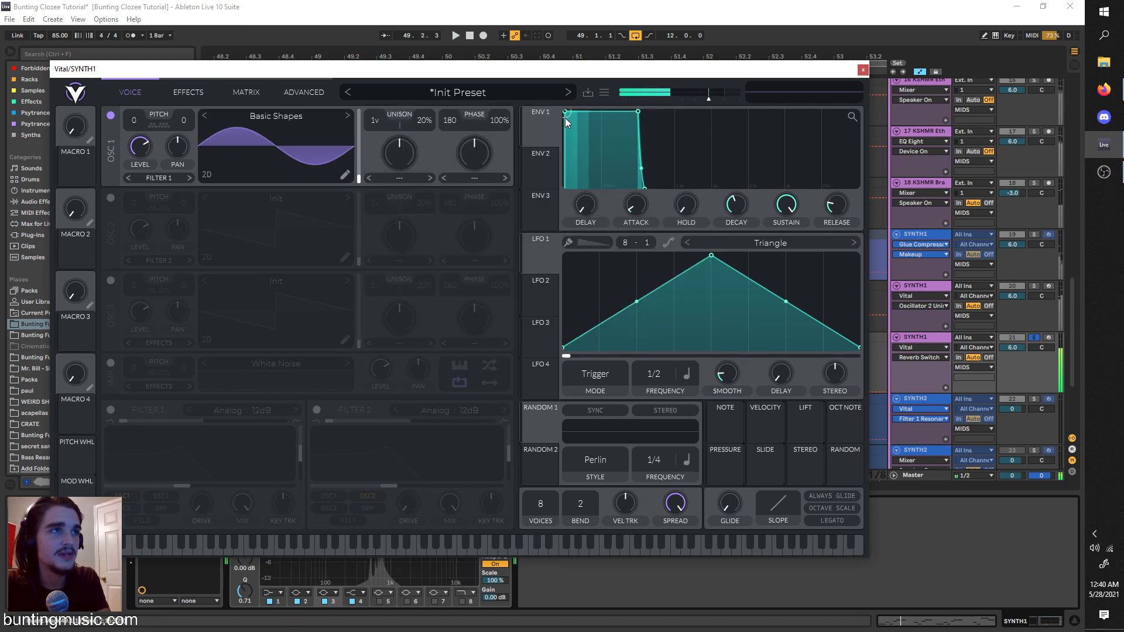
Shape envelope 1 into a pluck with a short attack, shorter decay, low sustain and slightly longer release while playing the part.
left_click_drag(566, 117, 575, 116)
left_click_drag(646, 114, 589, 166)
key("space")
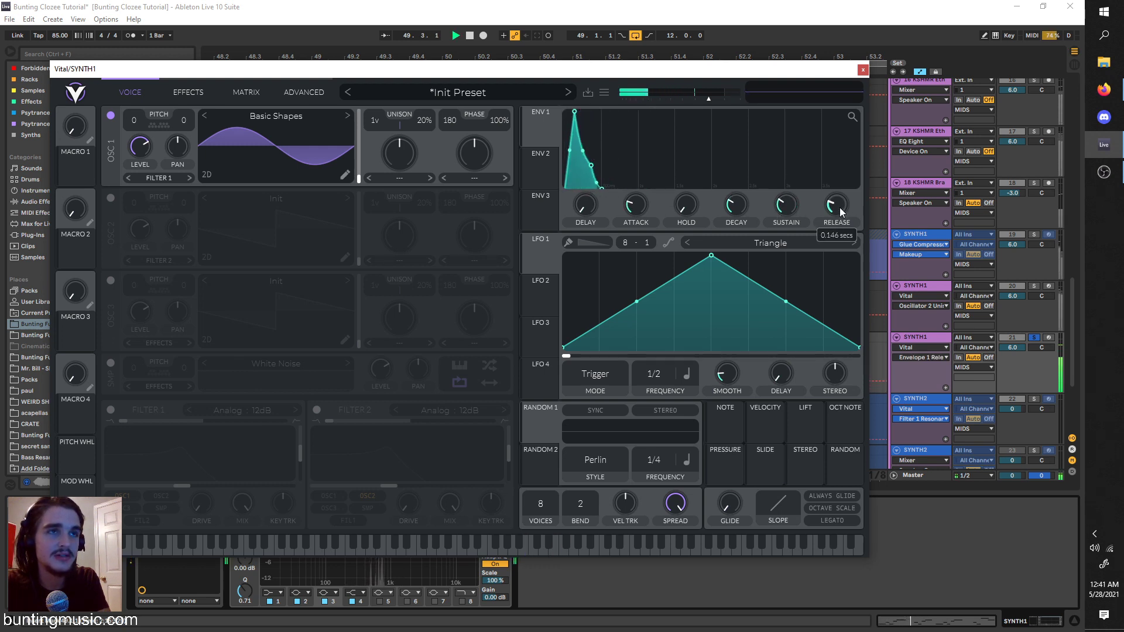
left_click_drag(842, 211, 840, 205)
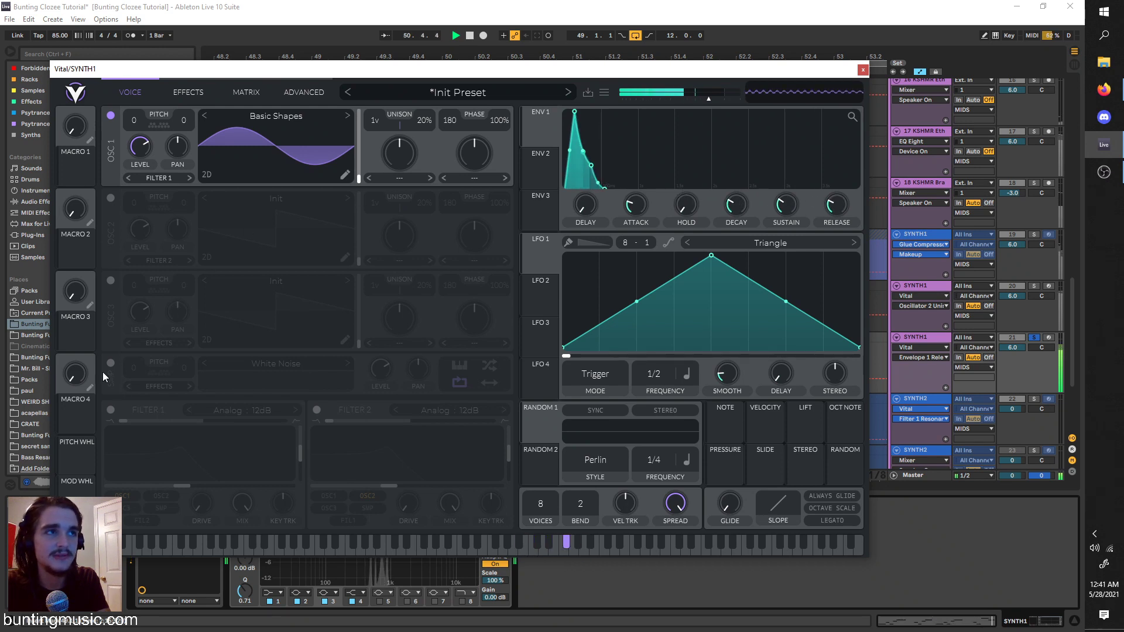
key("space")
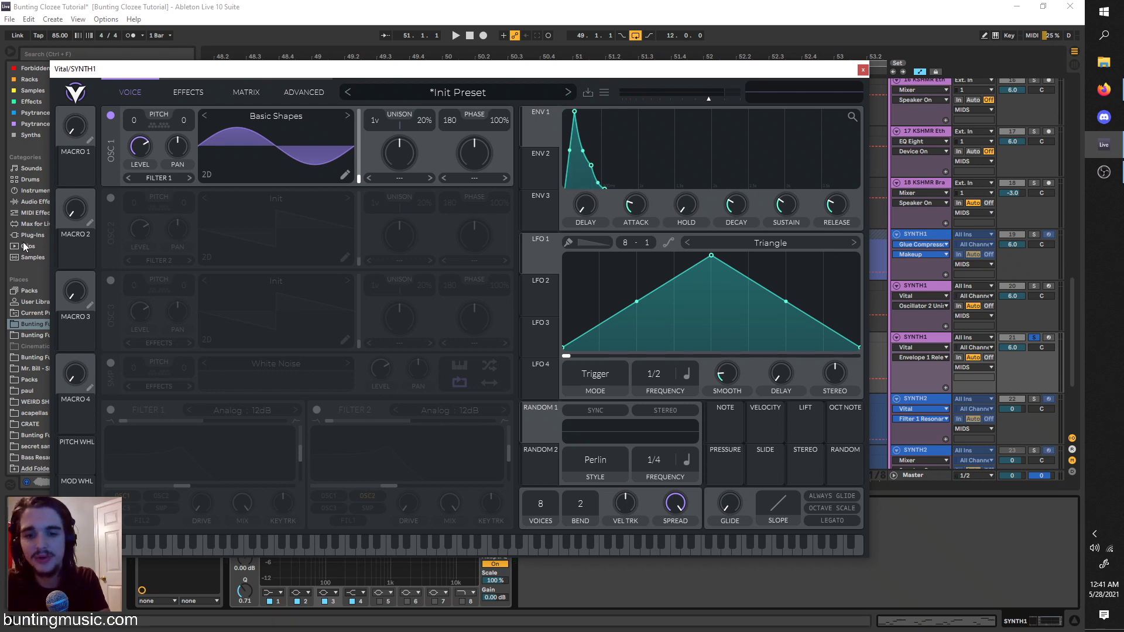
Enable the White Noise sampler, assign envelope 1 to its level and play the arpeggio while adjusting that level.
left_click(111, 363)
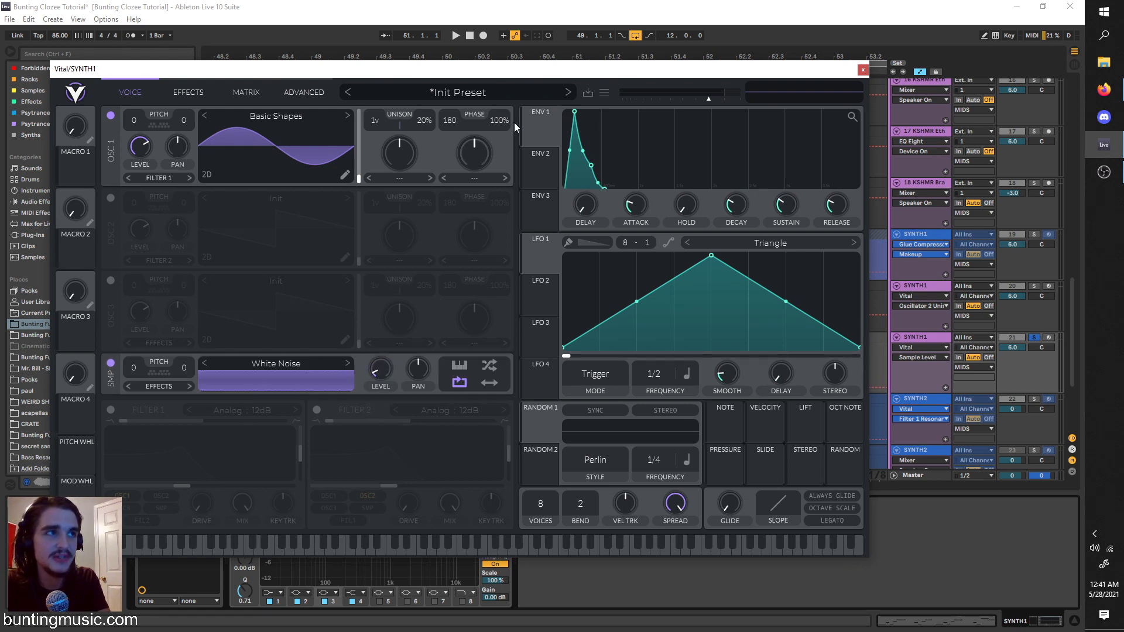
left_click_drag(530, 139, 379, 369)
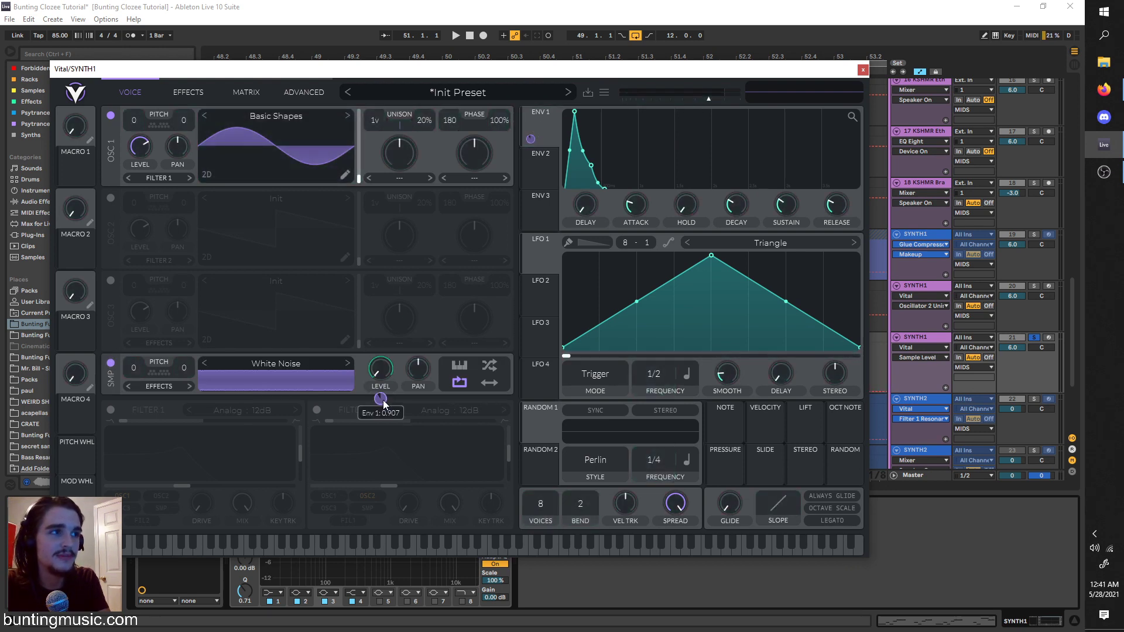
key("space")
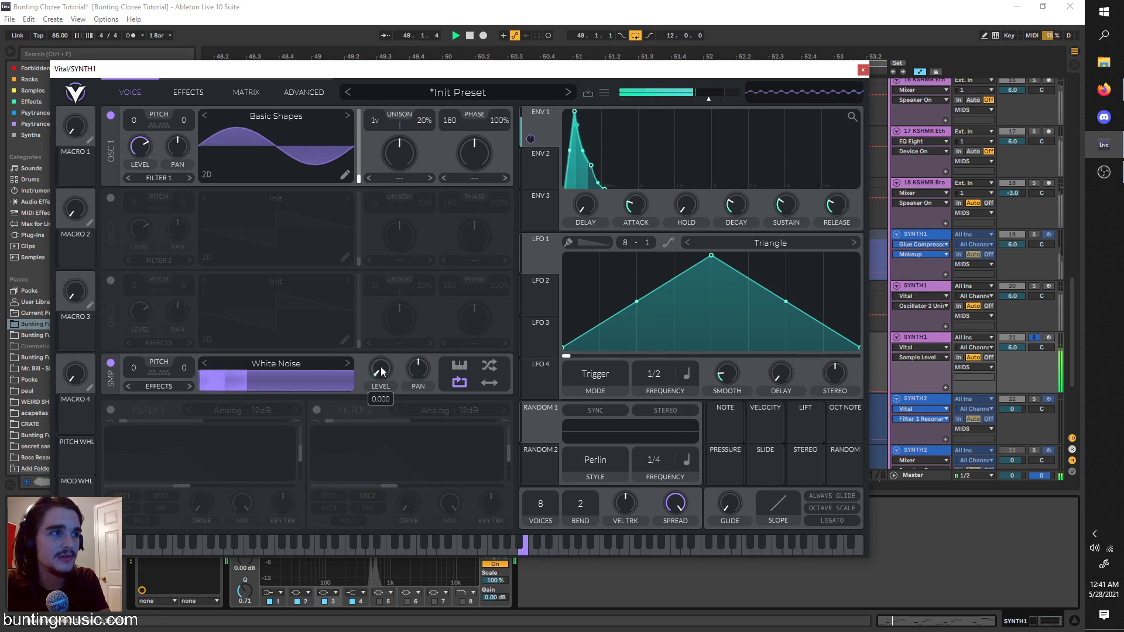
key("space")
mouse_move(379, 373)
left_mouse_down()
mouse_move(392, 329)
mouse_move(381, 376)
left_mouse_up()
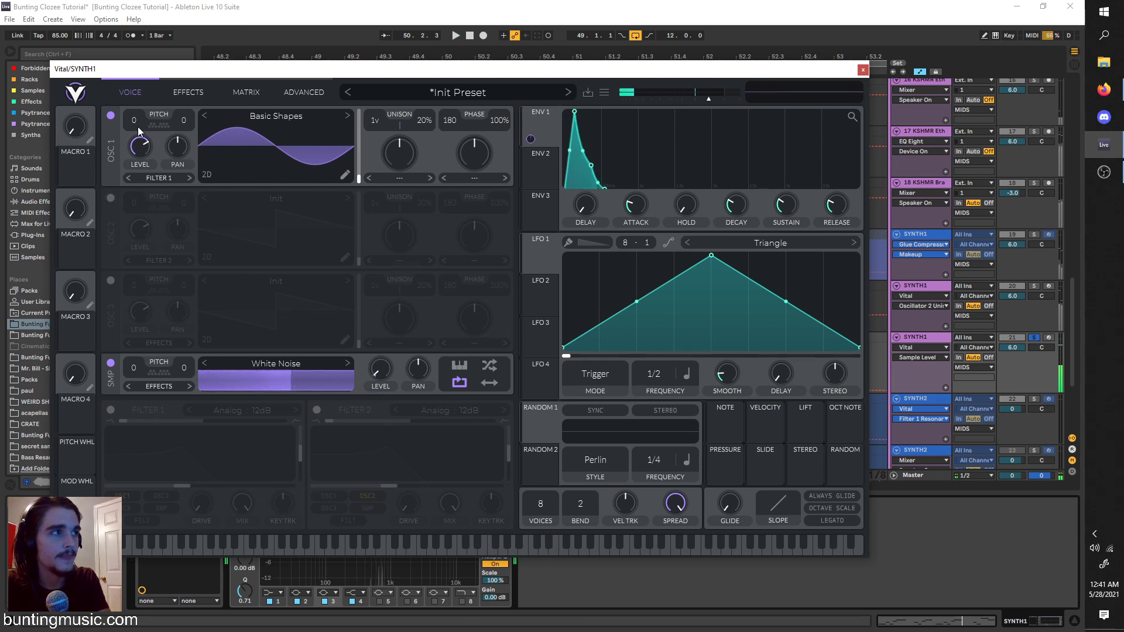
Transpose oscillator 1 to 12 and enable oscillator 2 with the Basic Shapes wavetable.
left_click_drag(138, 129, 141, 122)
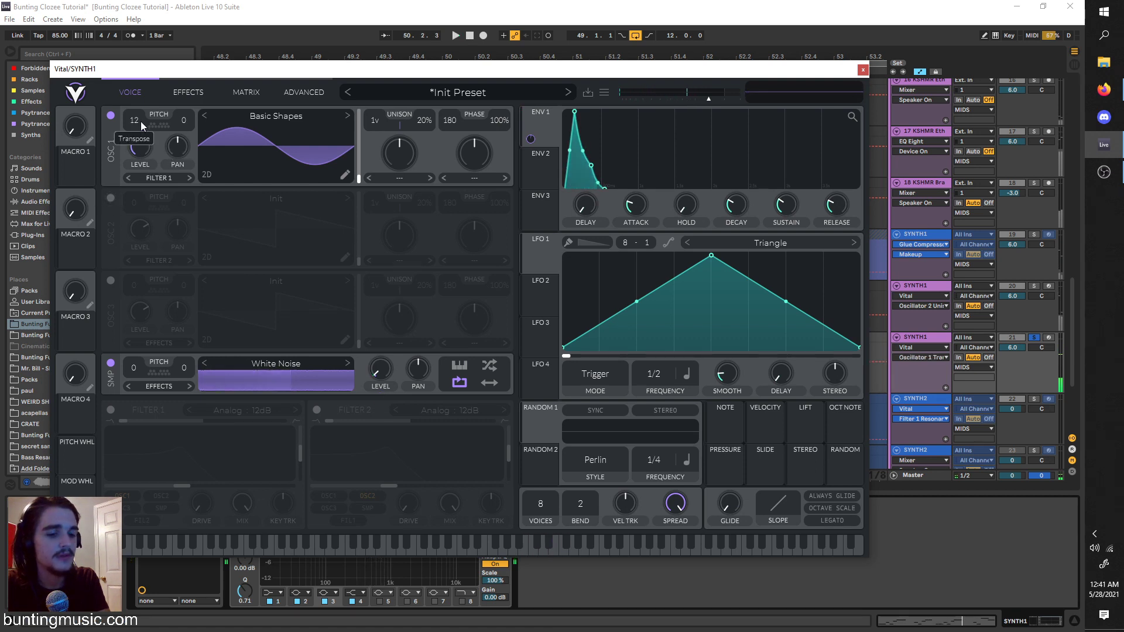
left_click(251, 206)
left_click(269, 200)
left_click(596, 221)
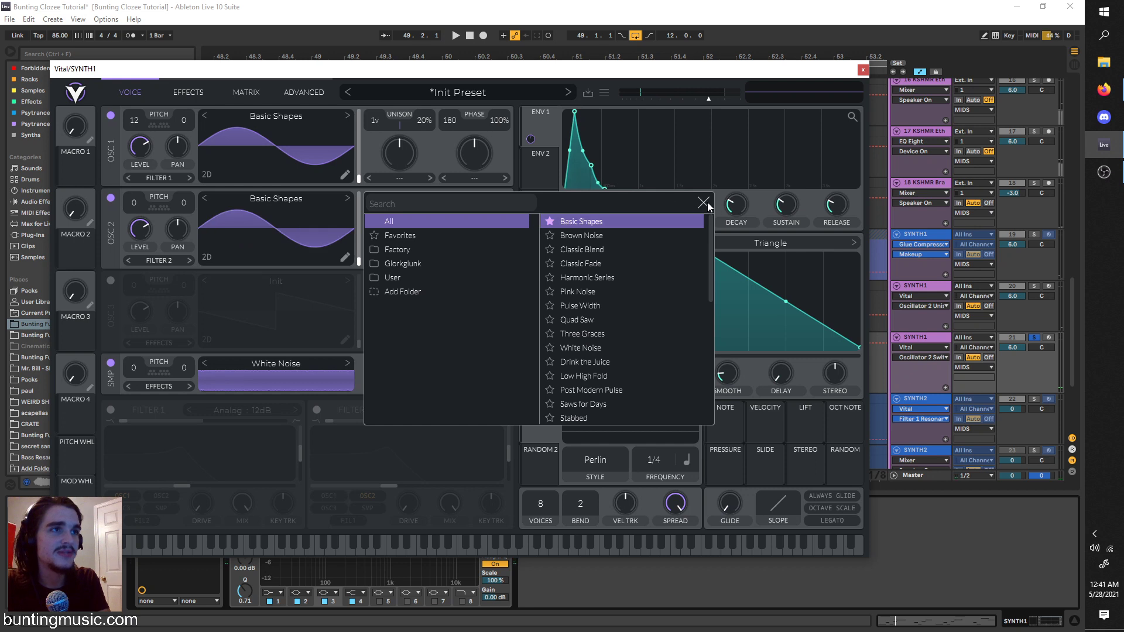
left_click(703, 203)
Lower oscillator 2's level and play the layered pluck from bar 49.
left_click_drag(142, 224, 131, 266)
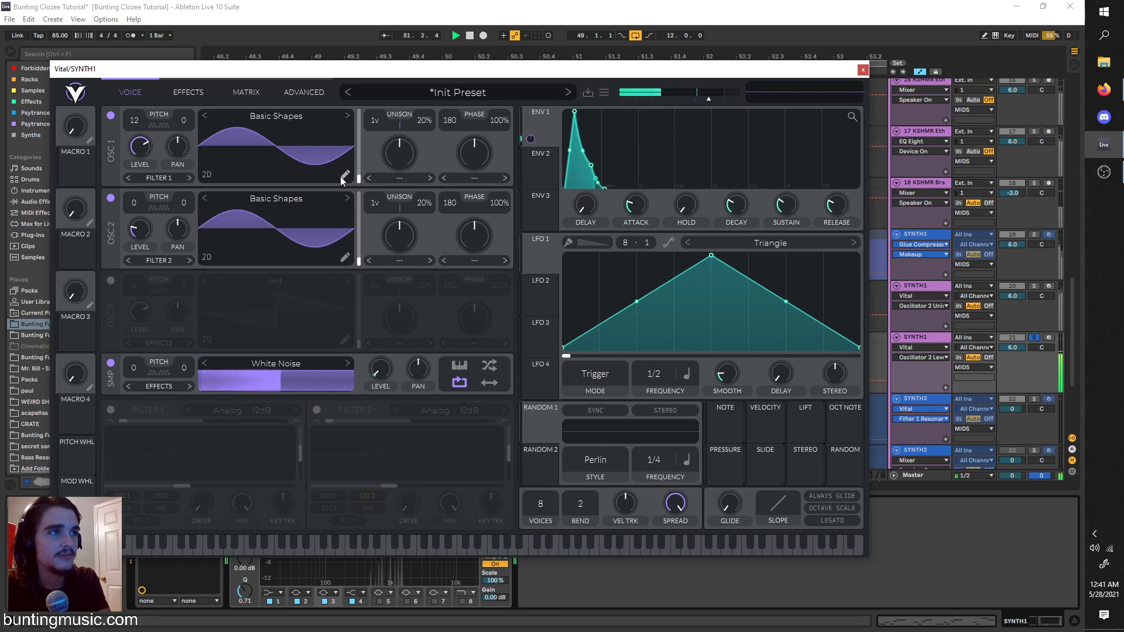
key("space")
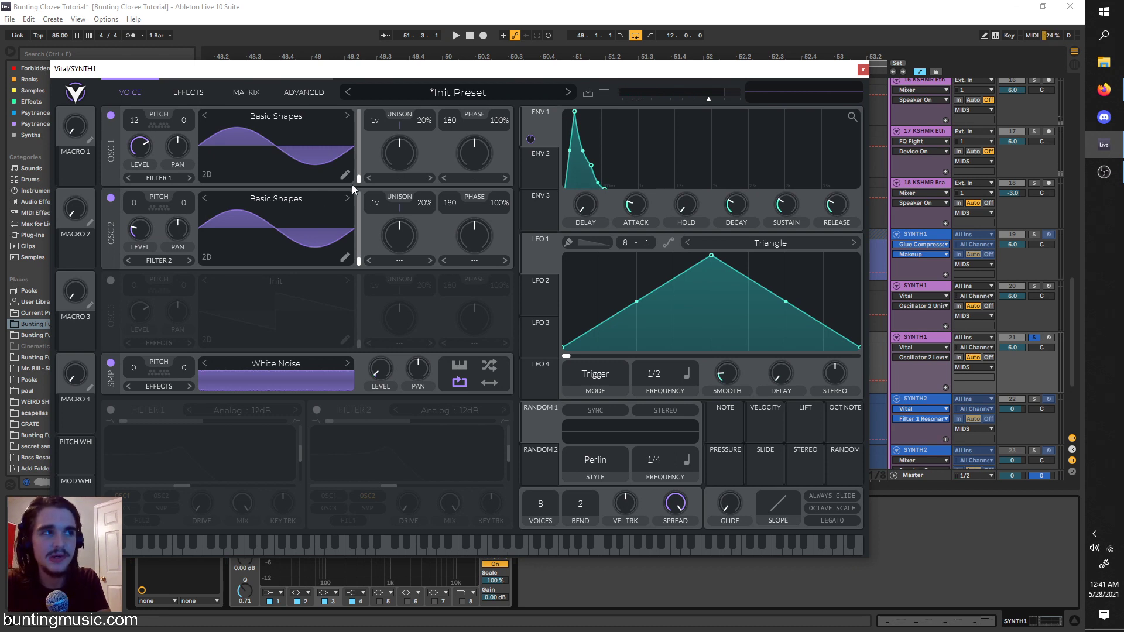
key("space")
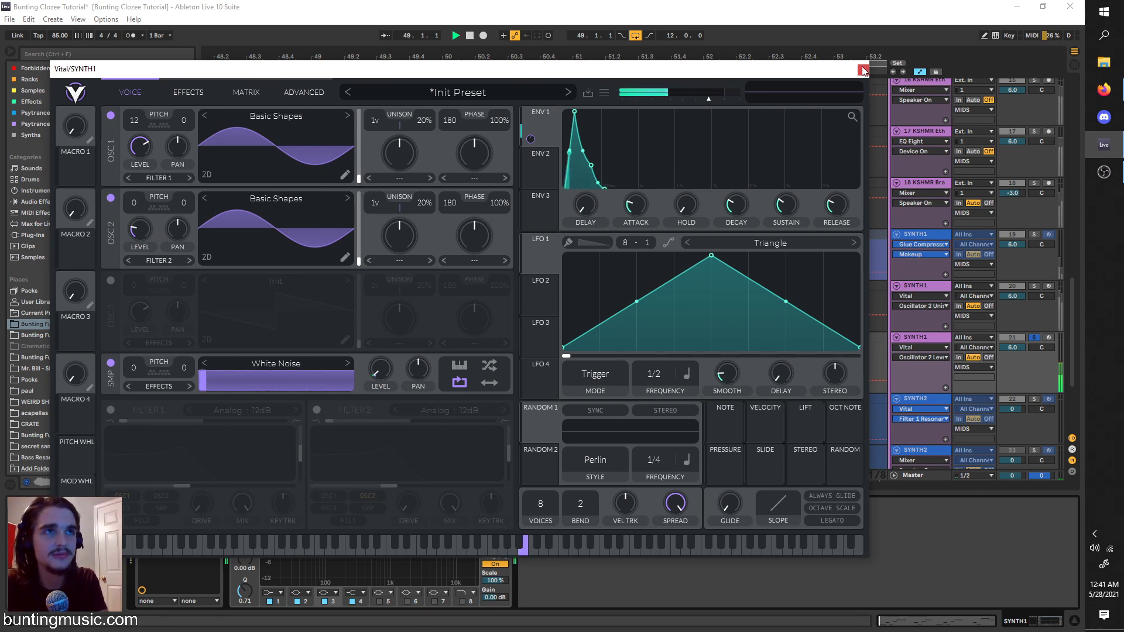
Enable Vital's Reverb effect and play the arpeggio with it.
left_click(188, 91)
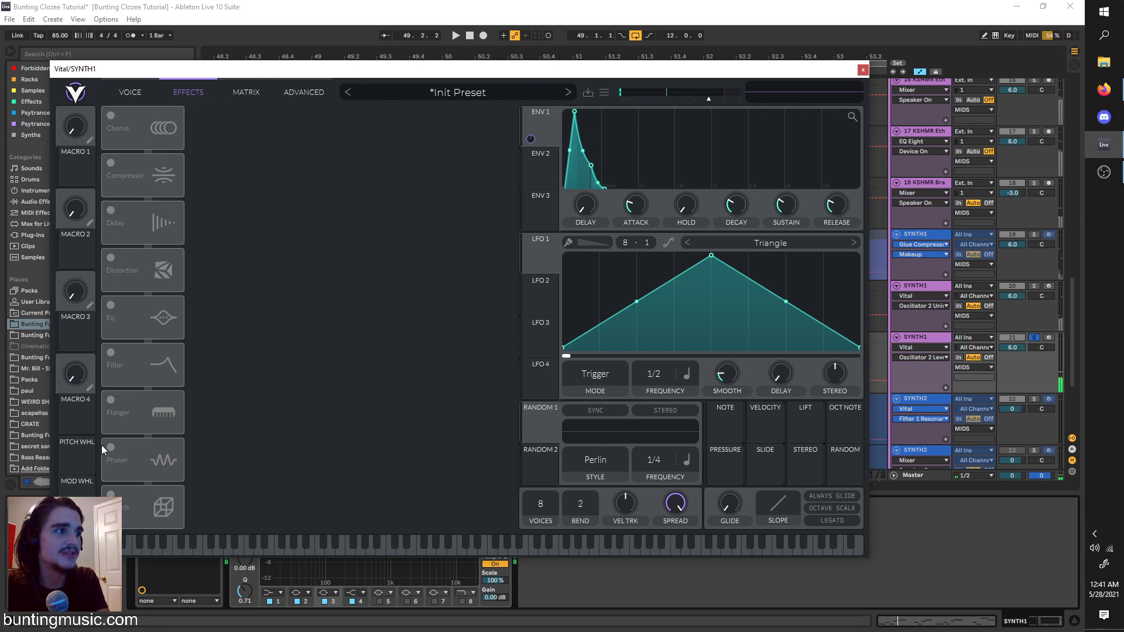
left_click(110, 494)
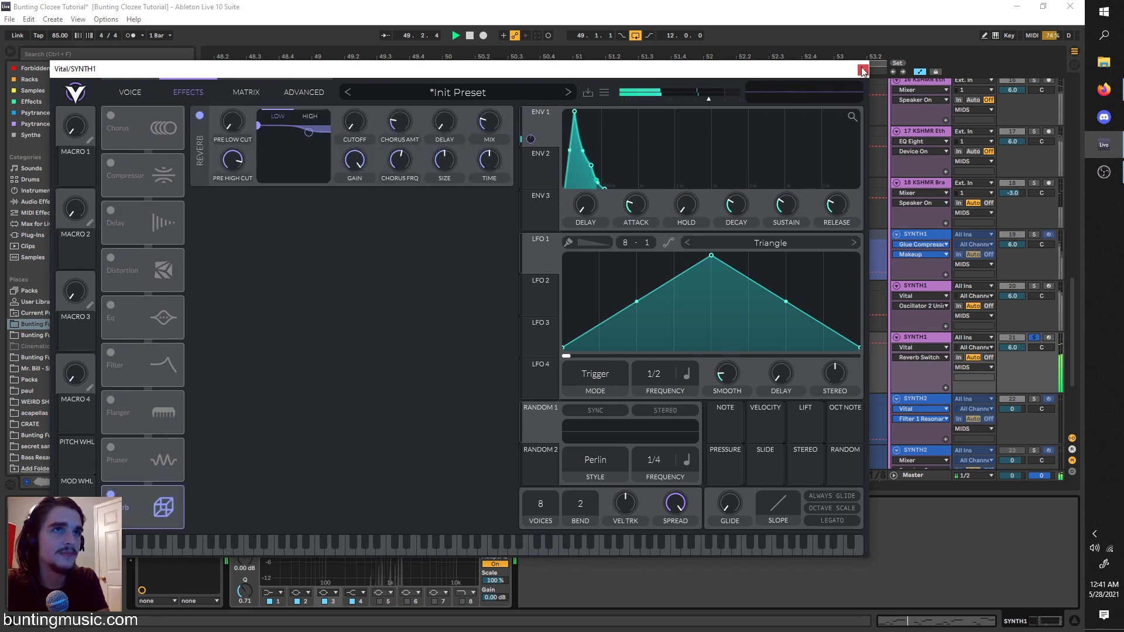
key("space")
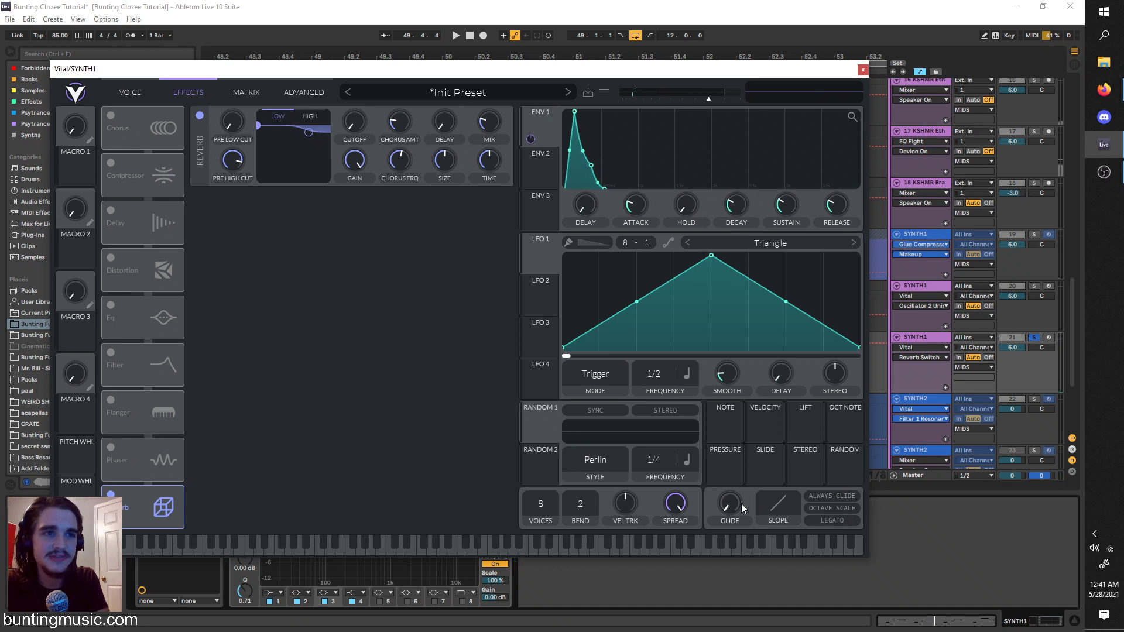
Set the glide to 0.052 secs with Always Glide and Legato on while the part plays, and close Vital.
key("space")
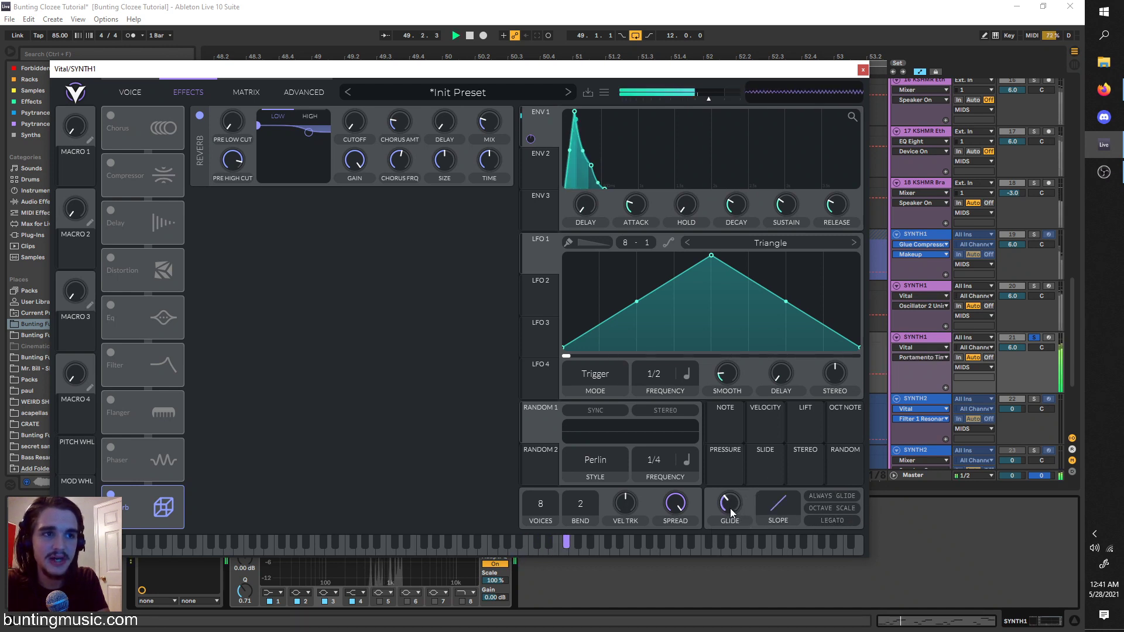
mouse_move(730, 508)
left_mouse_down()
mouse_move(735, 499)
mouse_move(732, 511)
left_mouse_up()
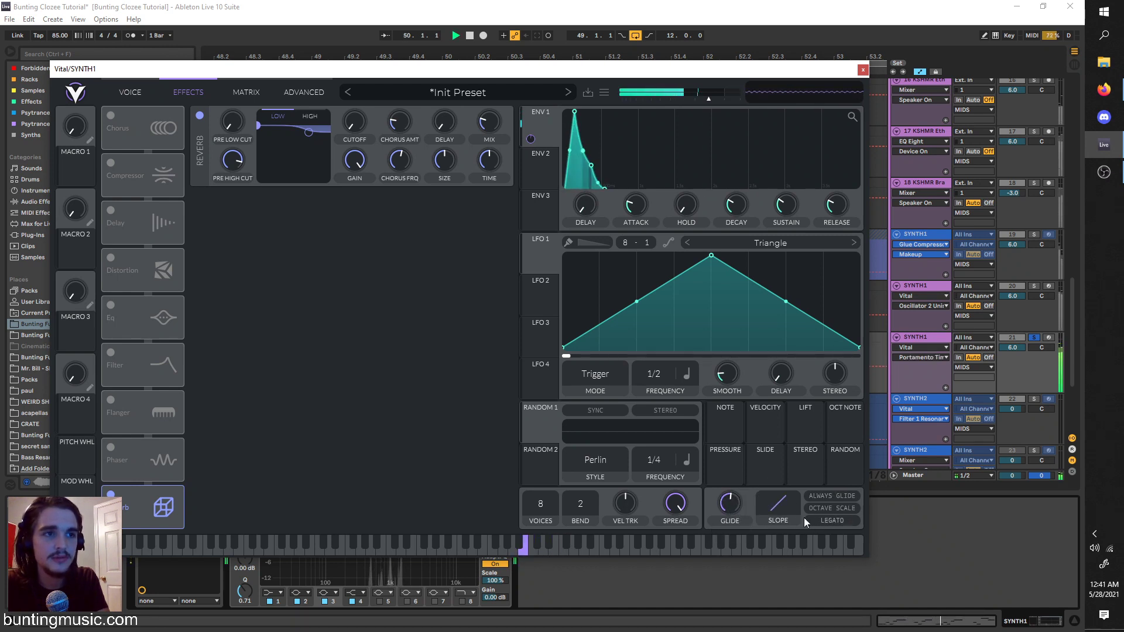
left_click(827, 518)
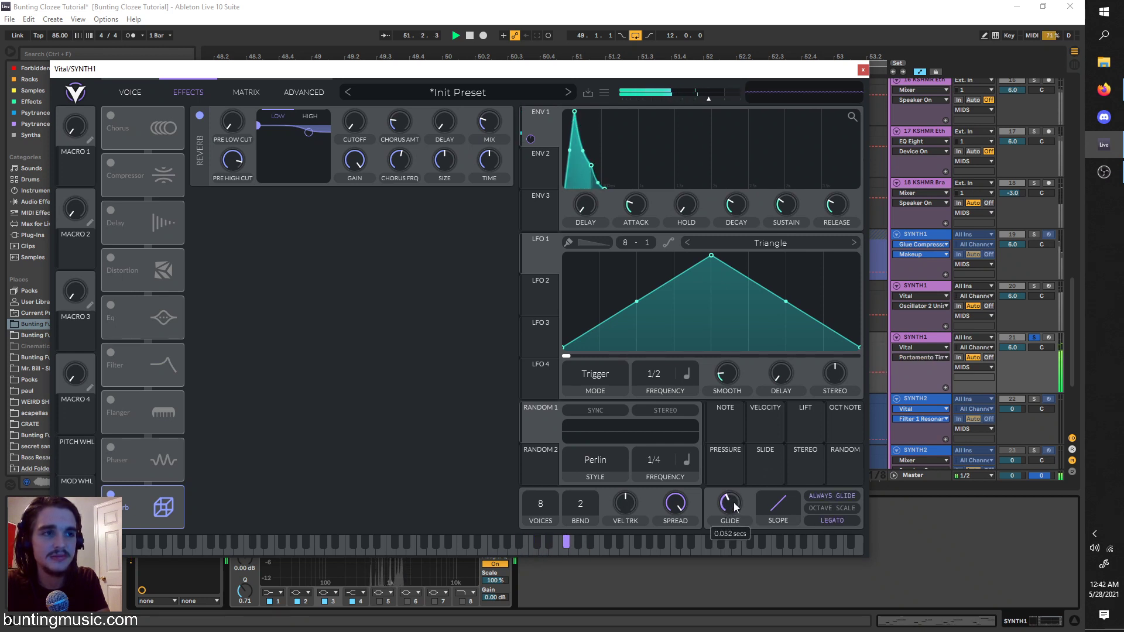
left_click(864, 69)
Play SYNTH1 track 21 and open its first SYNTH1 4 clip in an enlarged note editor.
scroll(316, 351, "down", 3)
key("space")
scroll(315, 351, "up", 3)
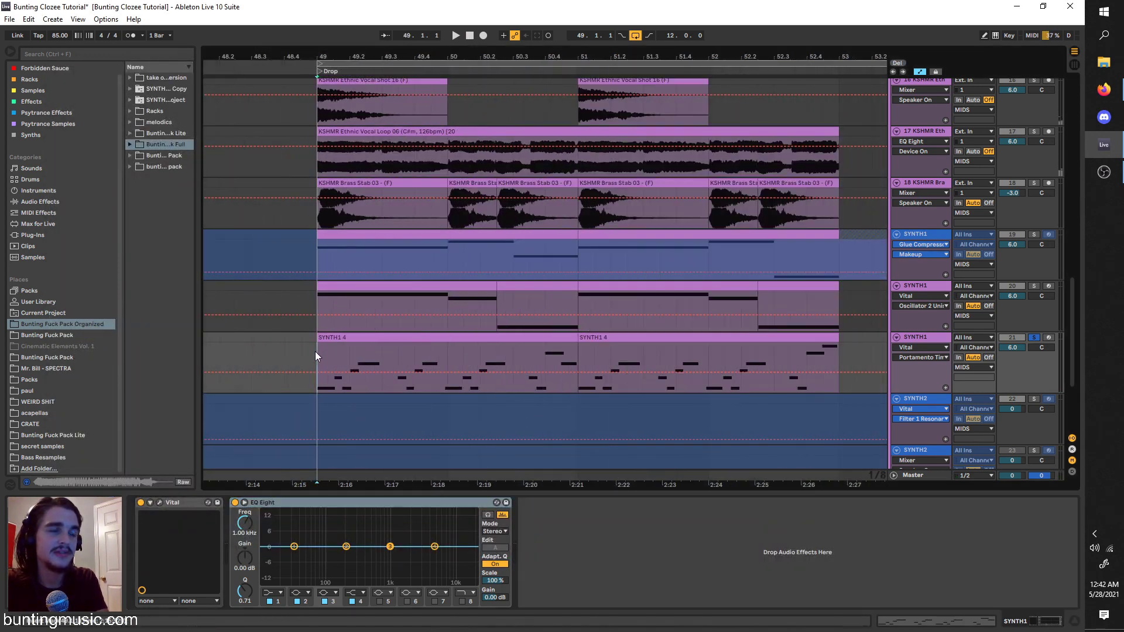
scroll(281, 314, "down", 1)
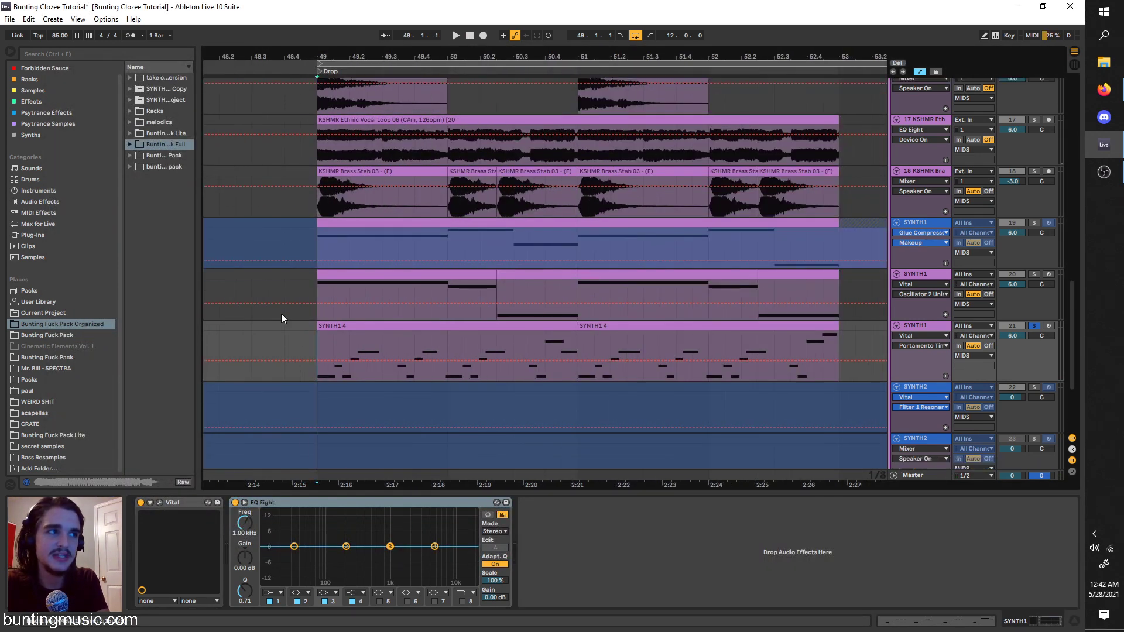
scroll(283, 310, "down", 3)
key("space")
scroll(292, 314, "left", 1)
double_click(342, 326)
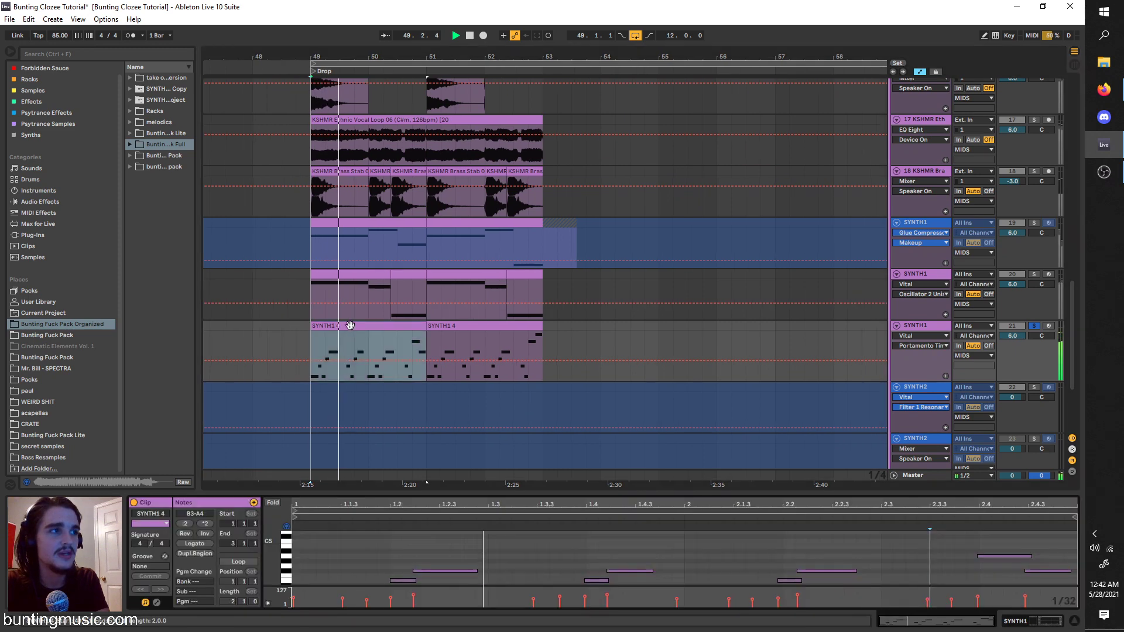
left_click_drag(372, 481, 351, 303)
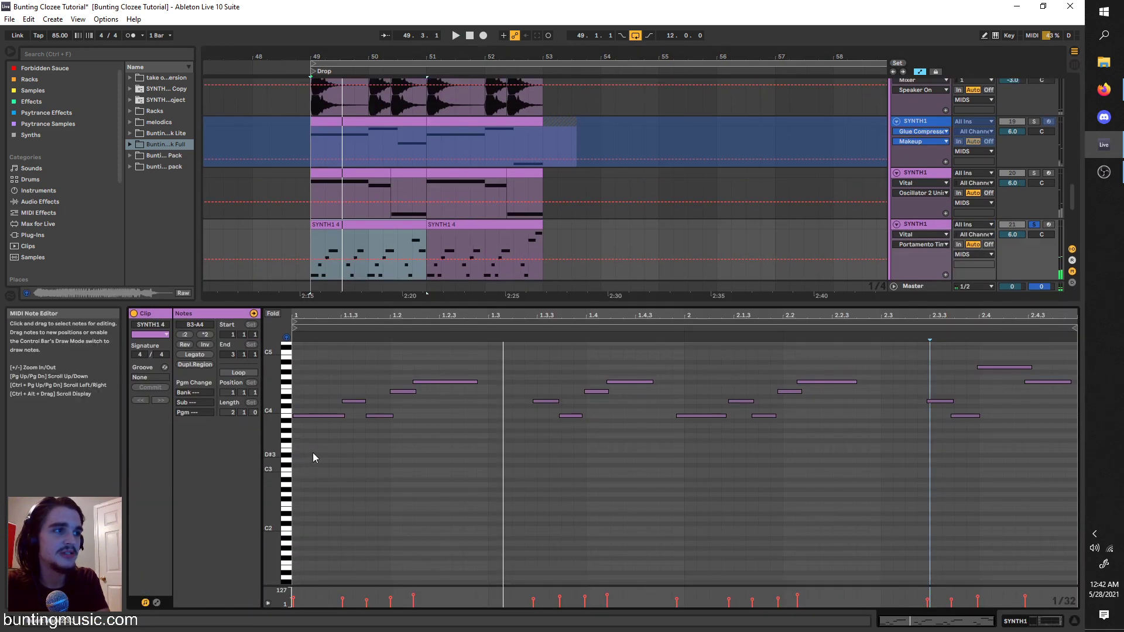
Inspect the arpeggio's first note and compare it with the note clips on SYNTH1 track 20.
left_click(314, 415)
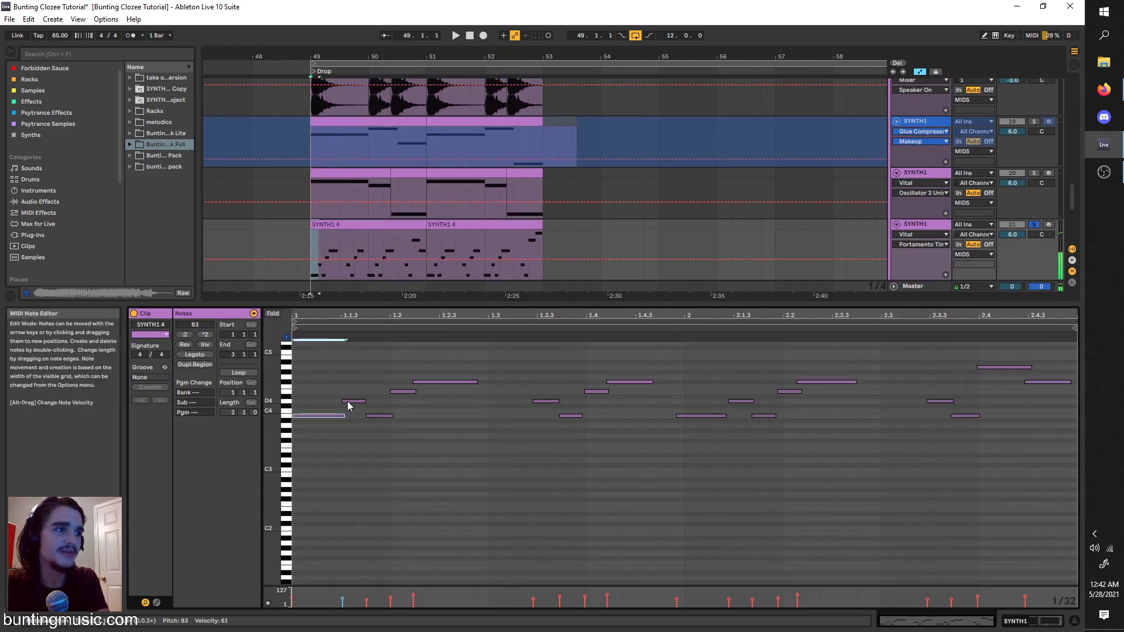
left_click(357, 206)
key("minus")
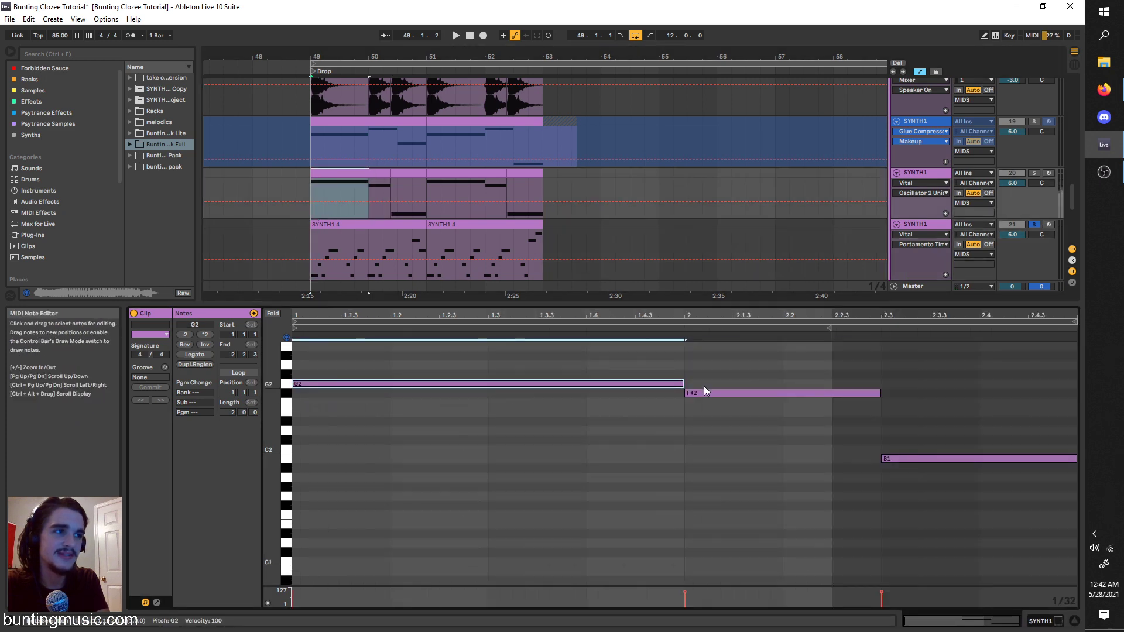
left_click(704, 391)
left_click(416, 173)
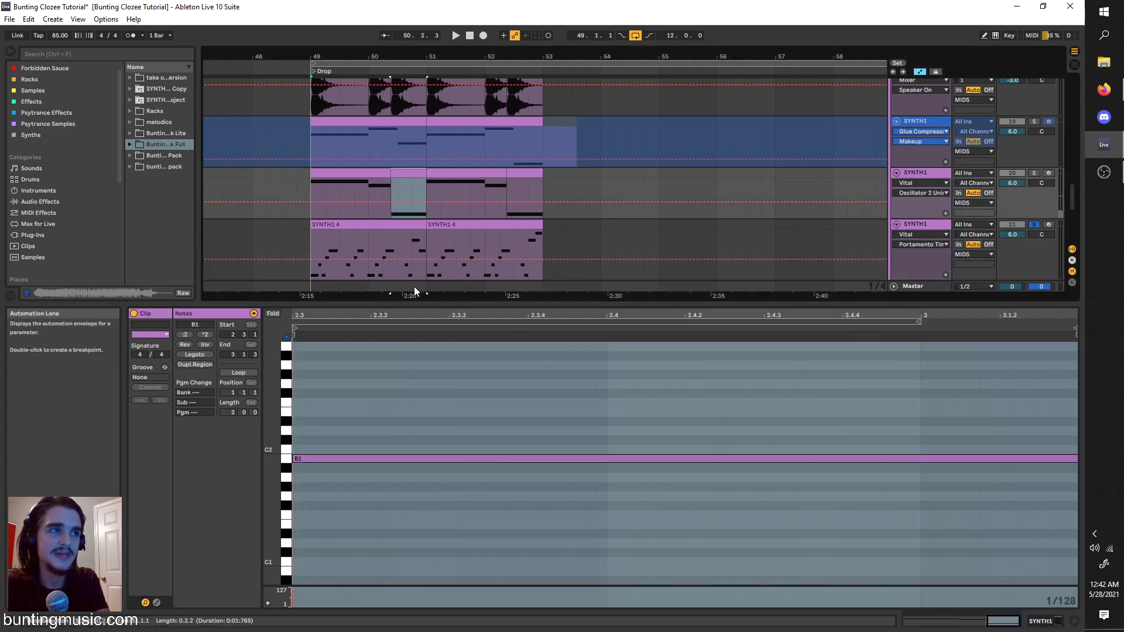
Play the arpeggio briefly, shrink the note editor and reselect the start of SYNTH1 track 21 at bar 49.
key("space")
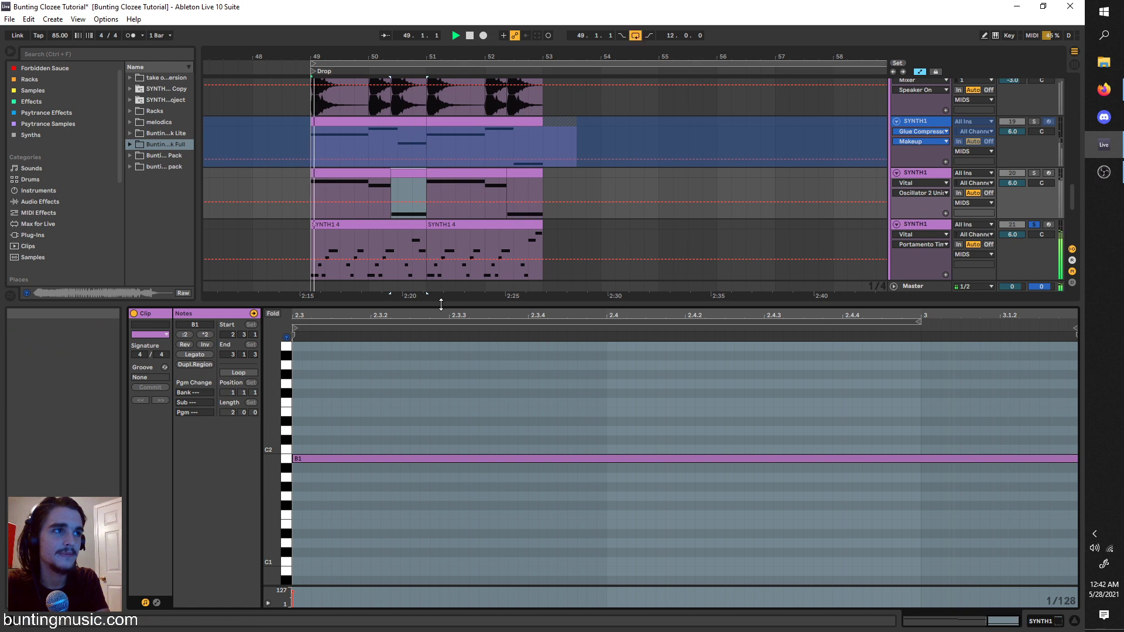
left_click_drag(441, 303, 436, 411)
key("space")
left_click(311, 243)
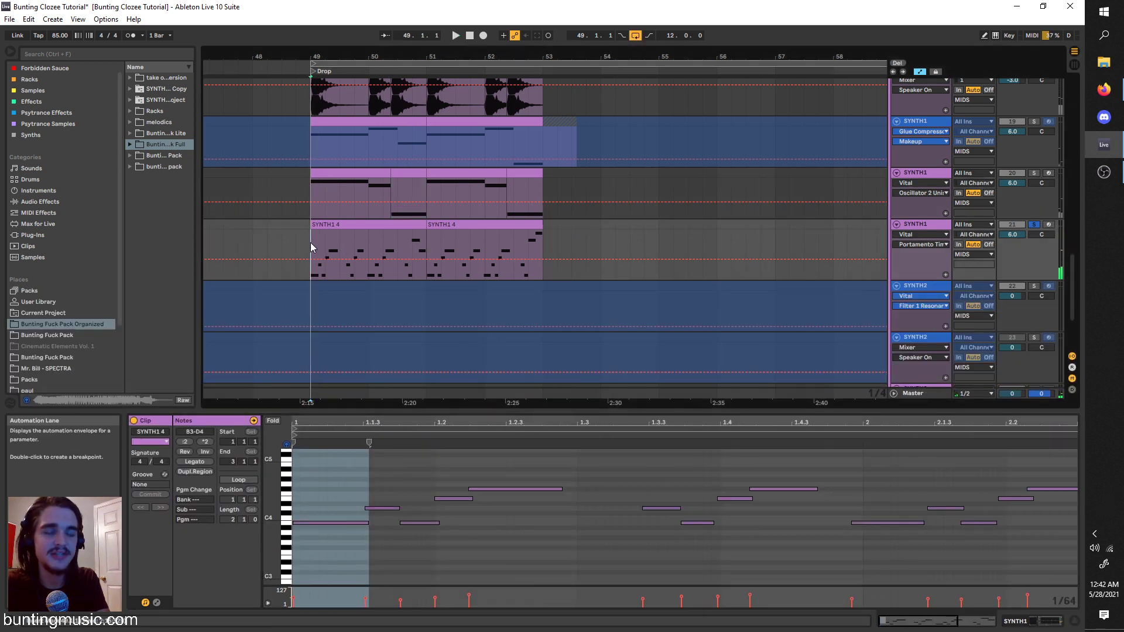
Solo SYNTH1 track 19, play it briefly from bar 49 and unfreeze the track.
scroll(1026, 216, "up", 3)
key("space")
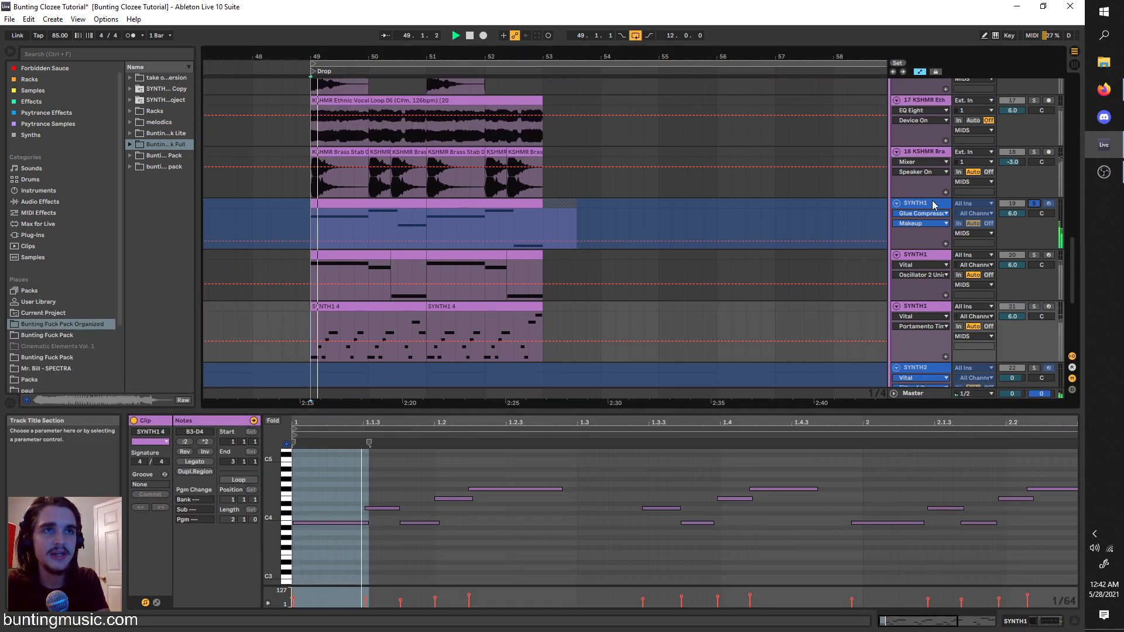
left_click(1034, 203)
left_click(309, 215)
key("space")
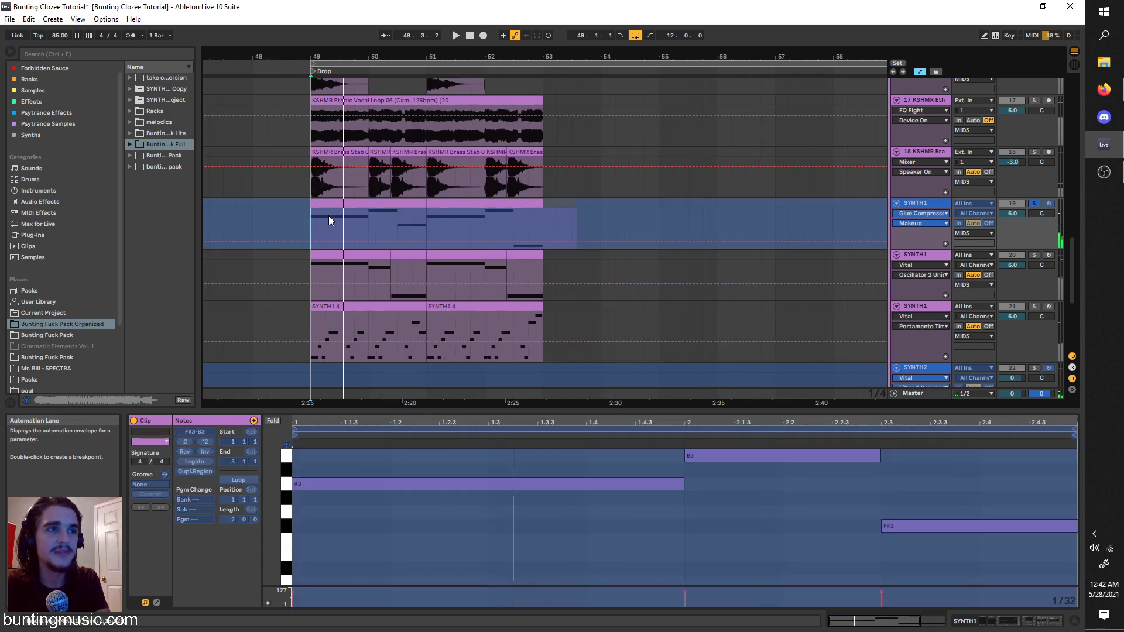
right_click(909, 204)
left_click(939, 274)
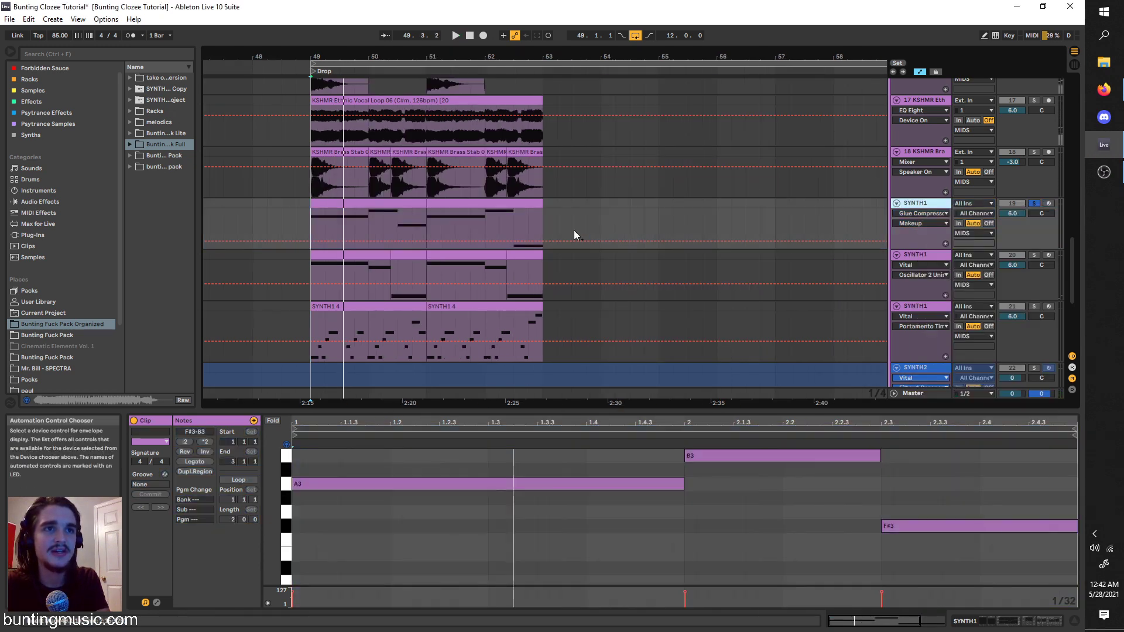
Show the device chain of SYNTH1 track 19 and open its LABS instrument window, repositioned over the arrangement.
scroll(330, 230, "up", 3)
left_click(917, 205)
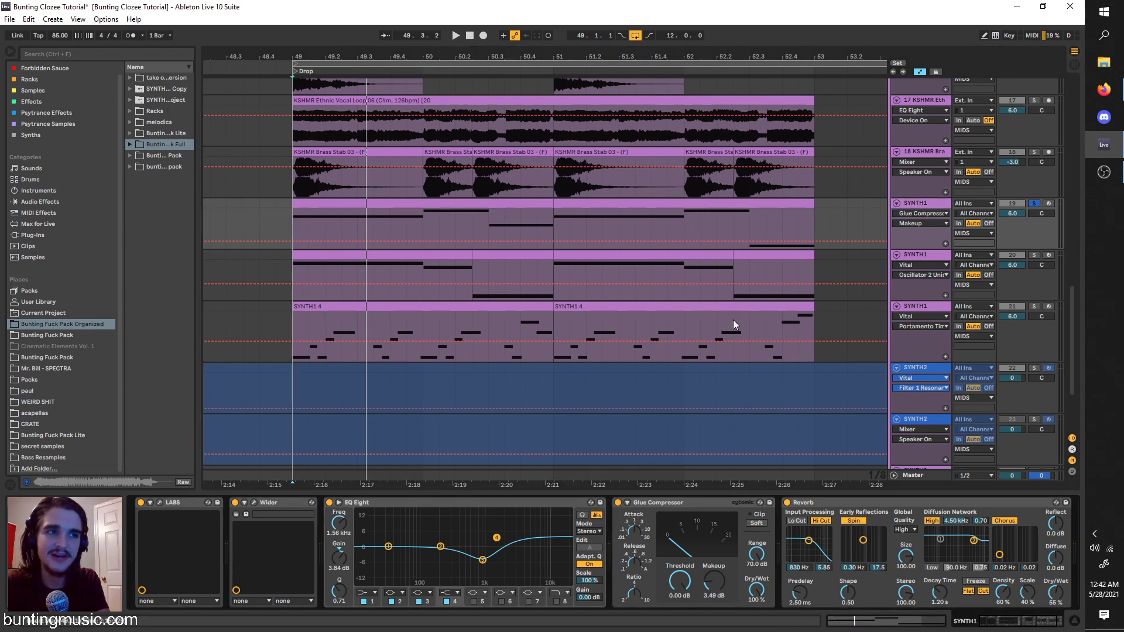
key("space")
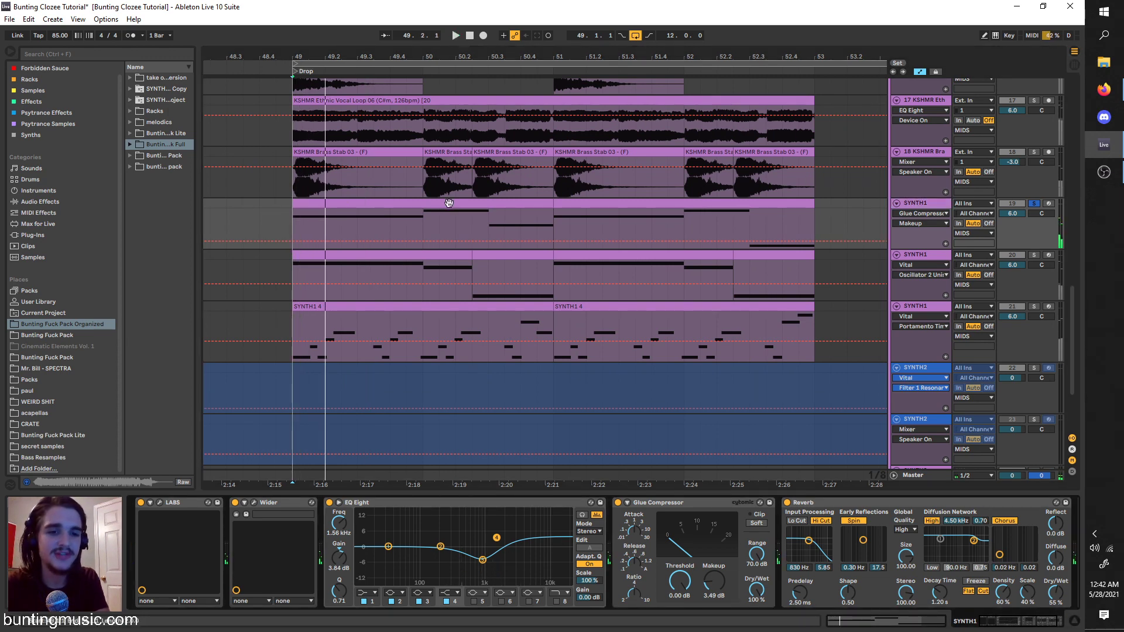
left_click(160, 504)
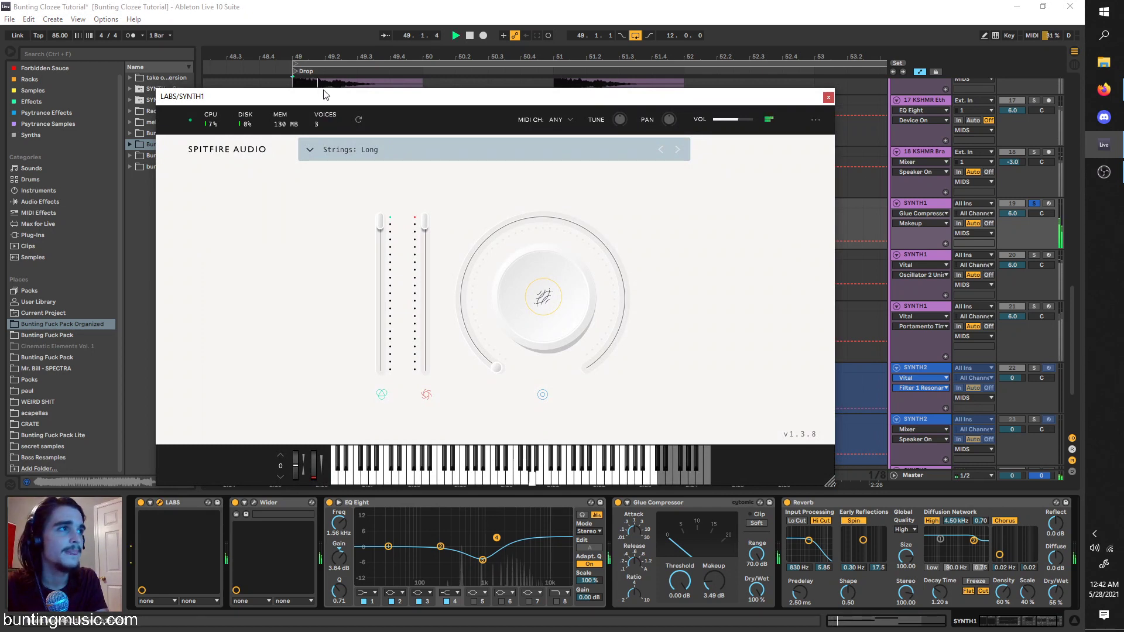
left_click_drag(343, 99, 402, 64)
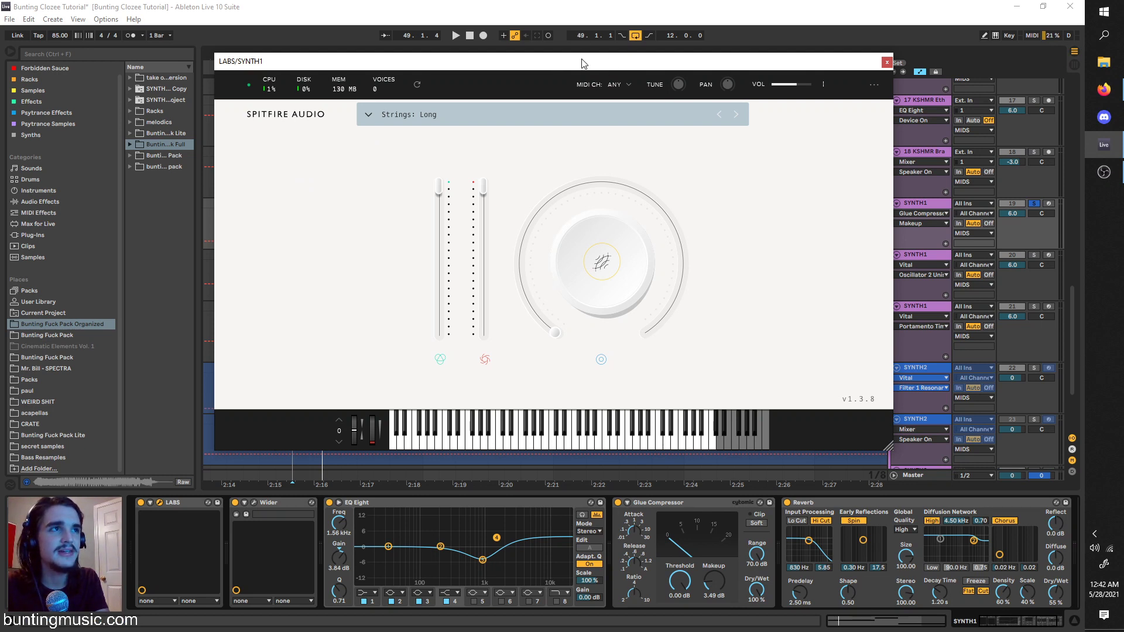
left_click_drag(583, 64, 619, 75)
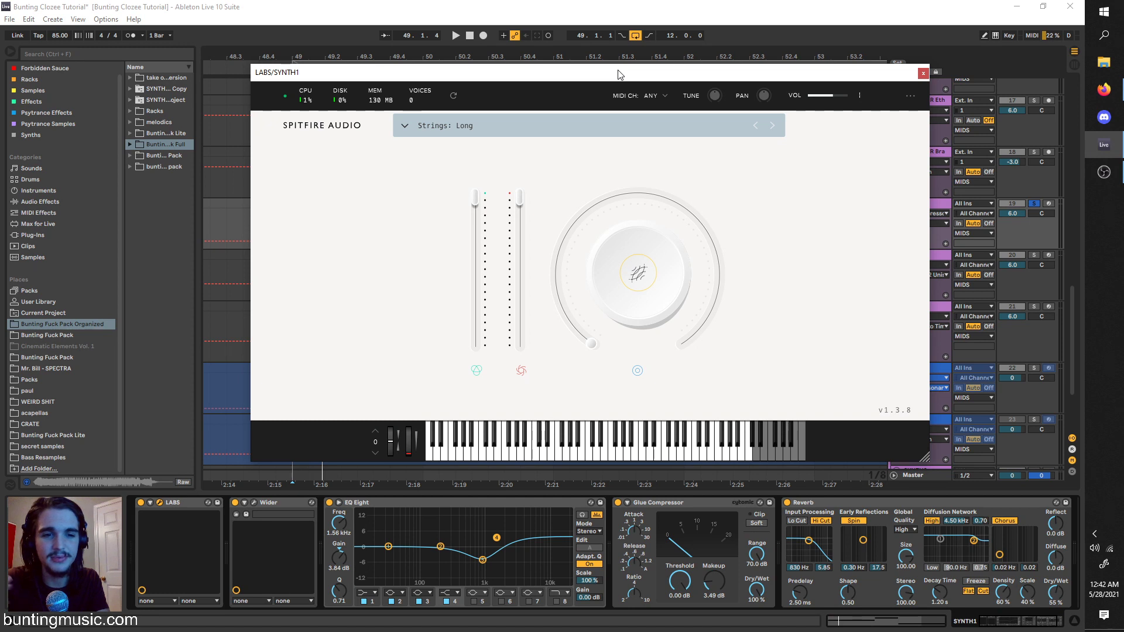
left_click_drag(836, 75, 810, 72)
Play the LABS strings briefly, inspect the Strings preset list without changing it, and close the instrument window.
key("space")
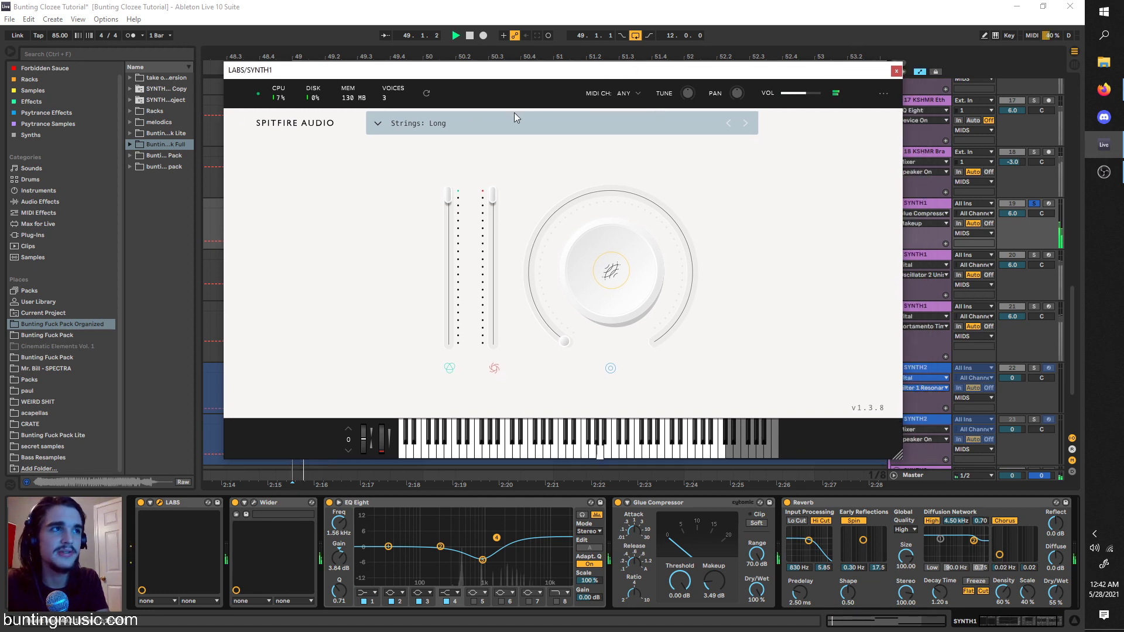
left_click(447, 119)
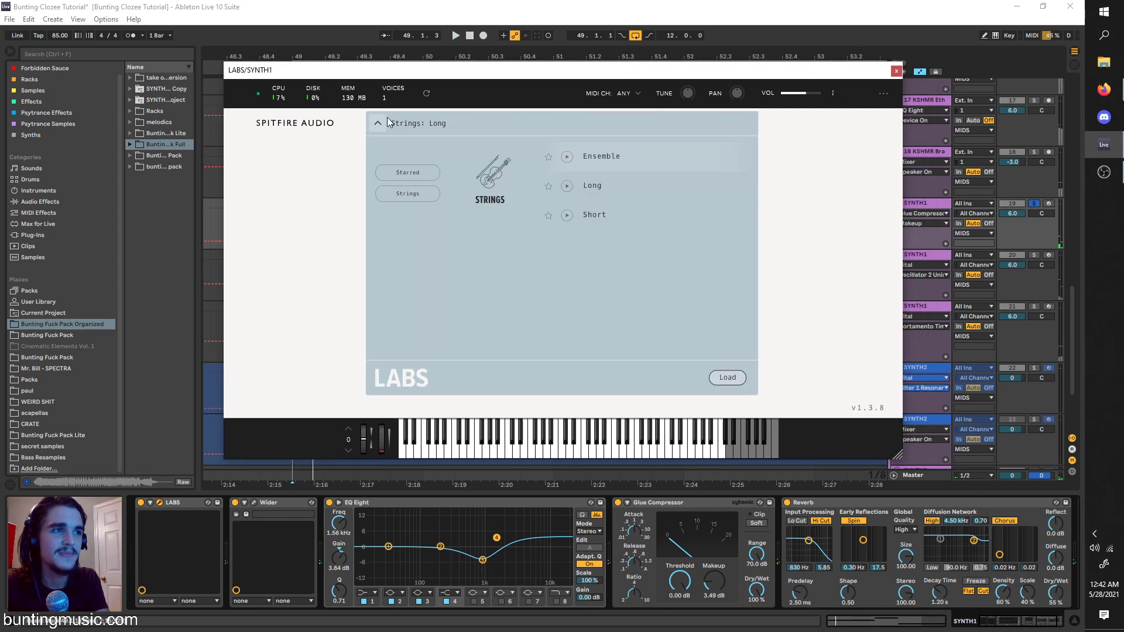
left_click(387, 121)
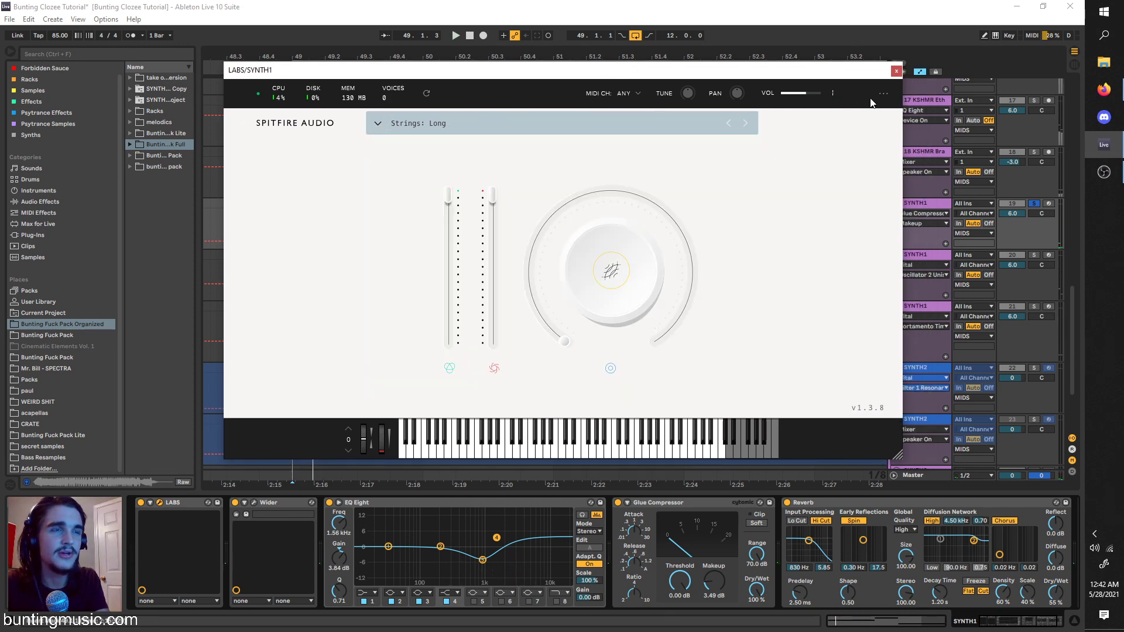
left_click(895, 71)
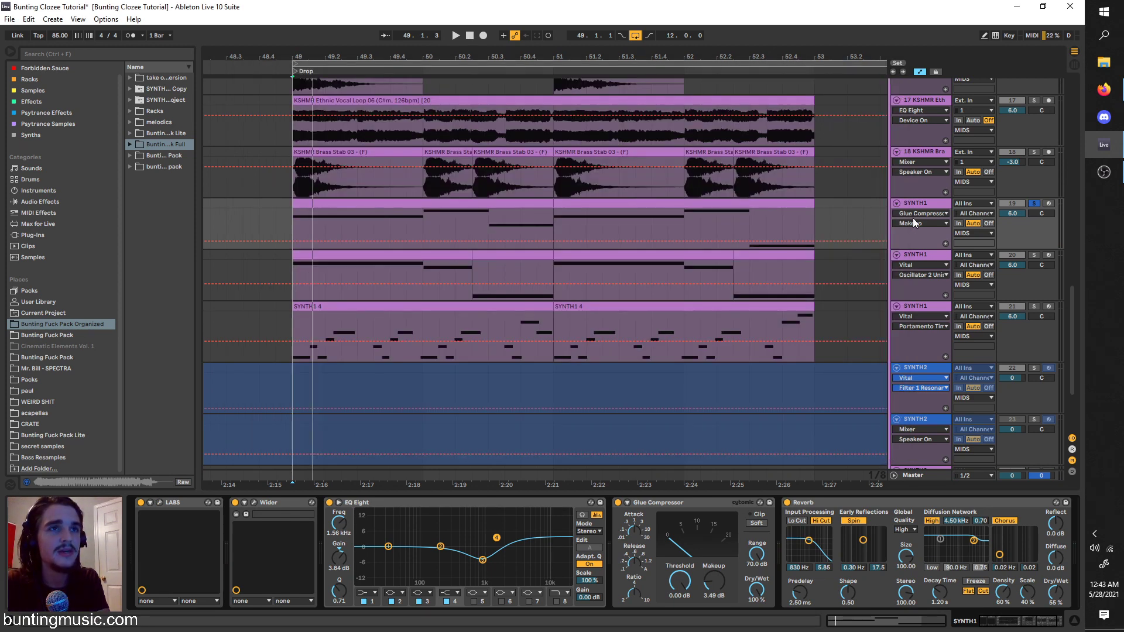
Play the soloed SYNTH1 track 19 strings from bar 49 in short bursts.
scroll(672, 225, "down", 3)
key("space")
key("space")
scroll(497, 230, "up", 1)
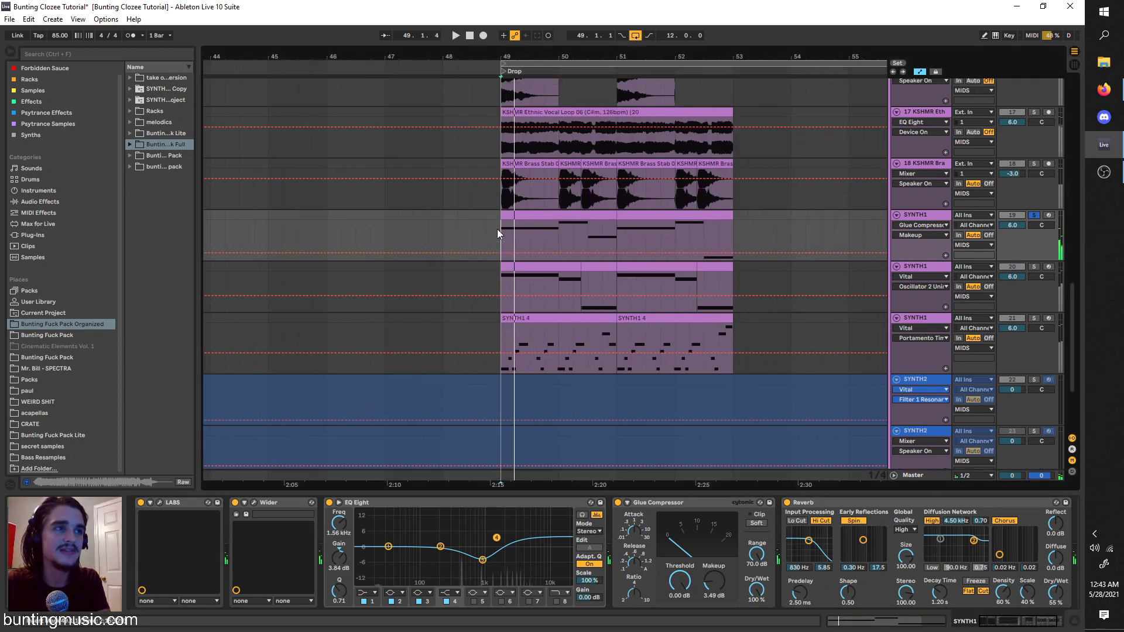
scroll(518, 235, "up", 3)
scroll(518, 235, "up", 1)
scroll(716, 222, "down", 3)
key("space")
scroll(650, 233, "up", 2)
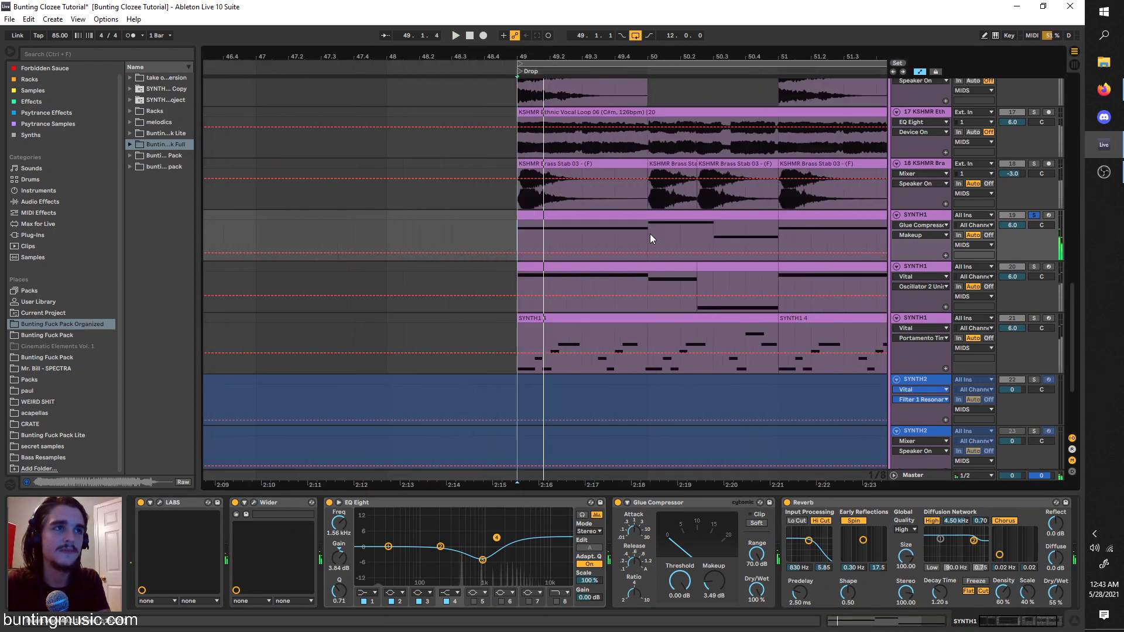
Play the second and third notes of SYNTH1 track 19, starting at bar 50 and at 50.3.
left_click(650, 234)
key("space")
key("space")
left_click(715, 237)
key("space")
key("space")
Add SYNTH1 tracks 20 and 21 to the solo and play them together with track 19.
left_click(1034, 267, "ctrl")
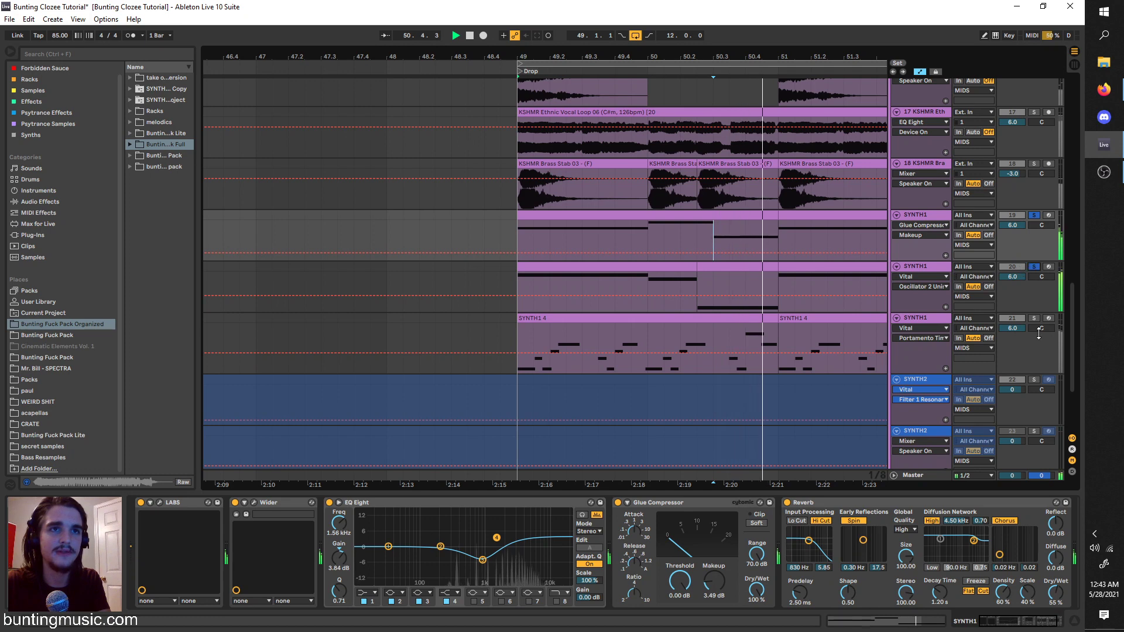
left_click(1035, 319, "ctrl")
key("space")
key("space")
key("space")
scroll(522, 233, "down", 3)
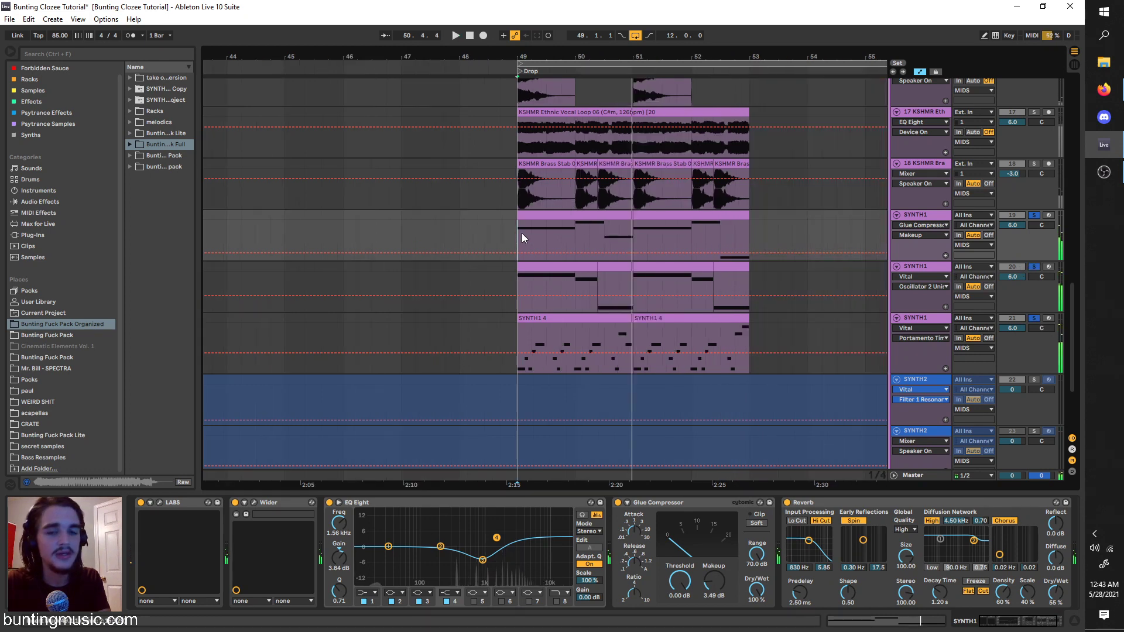
Solo only SYNTH1 track 21 and play its arpeggio from bar 49.
scroll(523, 242, "up", 3)
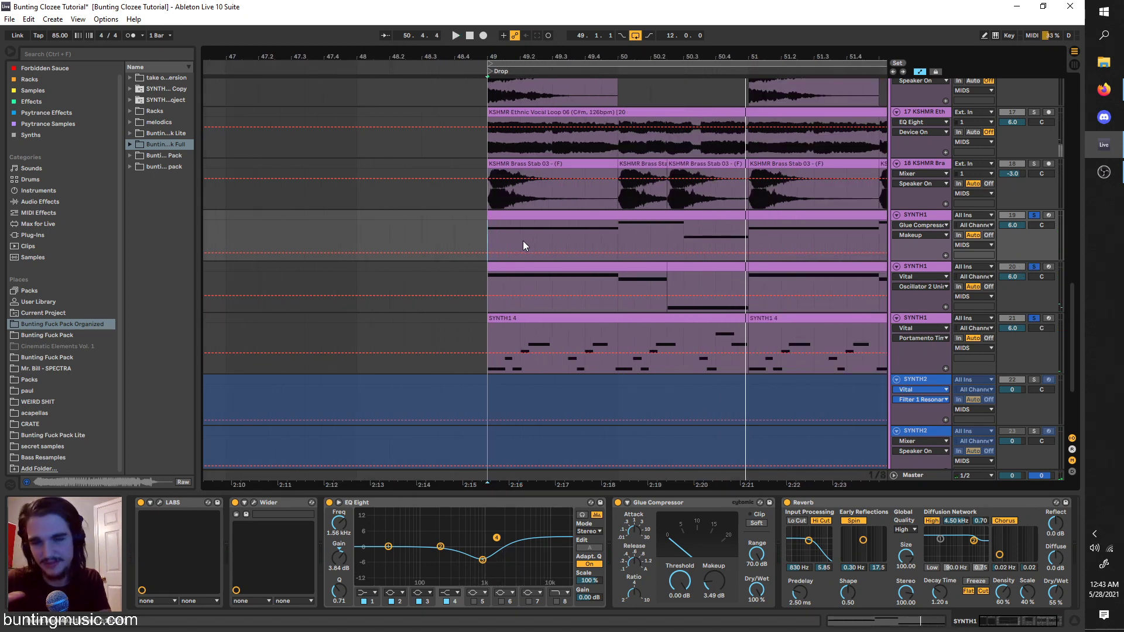
scroll(522, 240, "down", 3)
left_click(508, 337)
key("space")
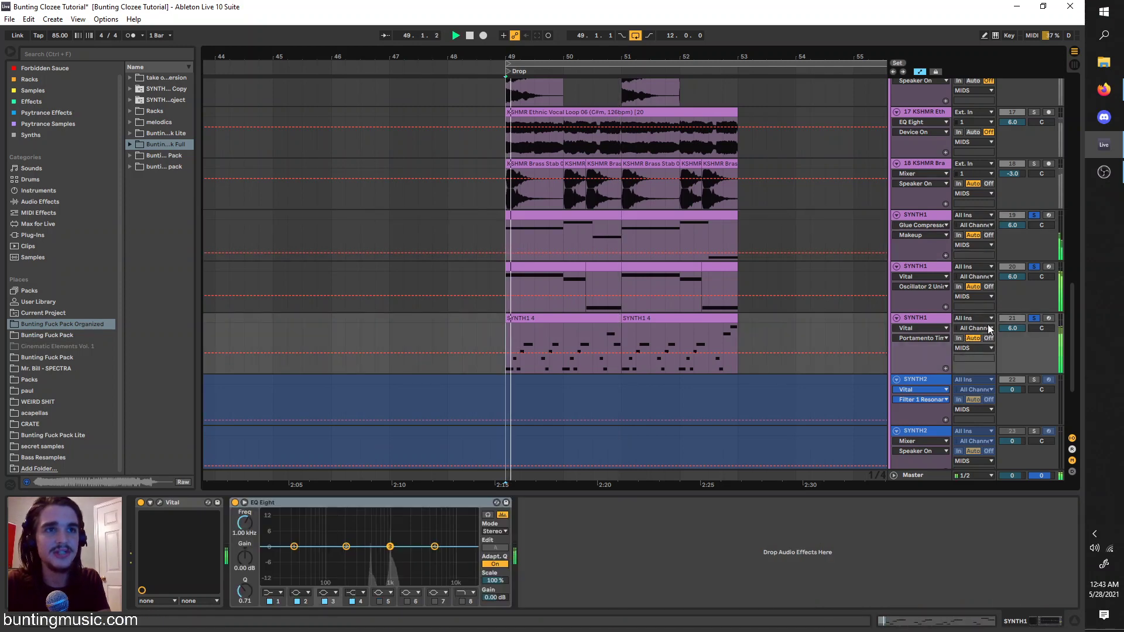
left_click(1033, 320)
left_click(1033, 320)
left_click(509, 328)
key("space")
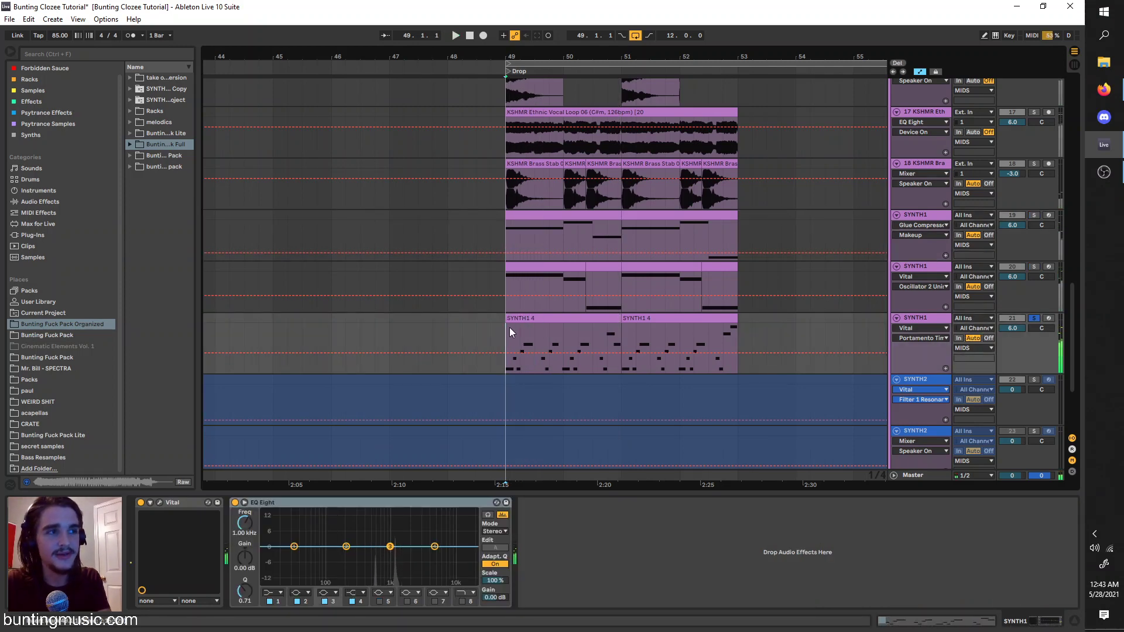
Play the arpeggio while adding SYNTH1 tracks 19 and 20 to the solo, and select track 20.
key("space")
left_click(1033, 215)
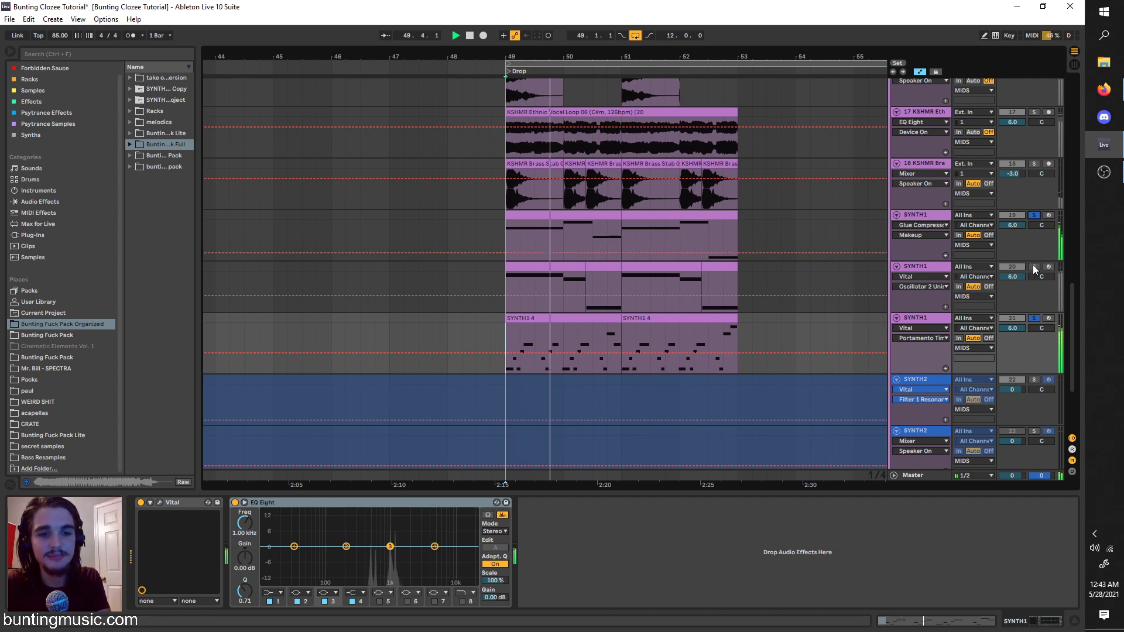
left_click(1034, 267)
left_click(965, 262)
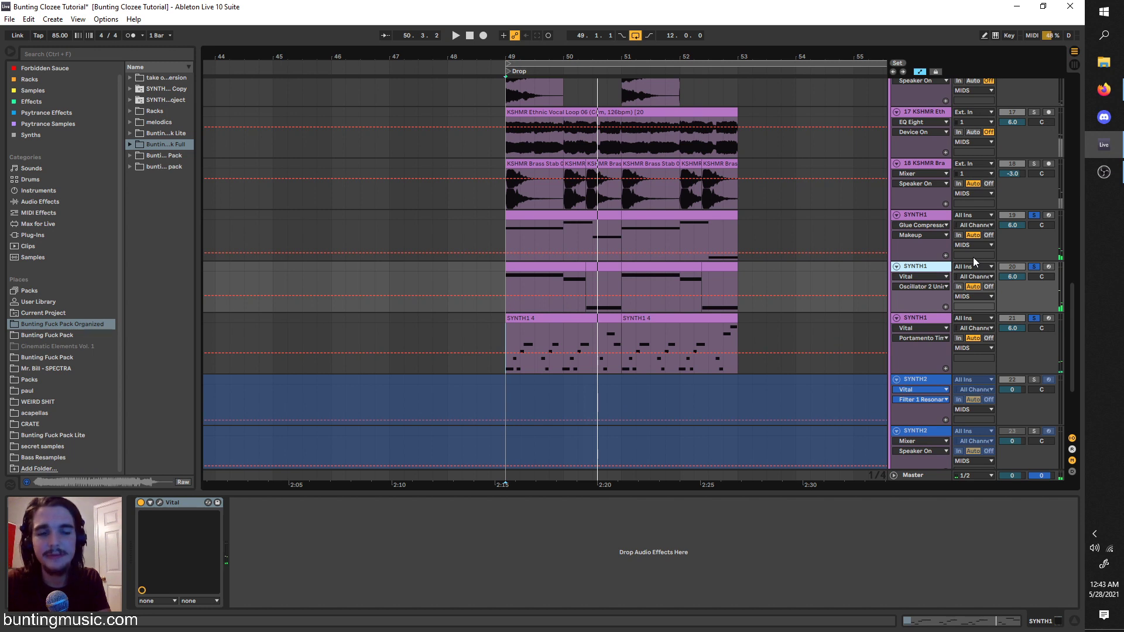
Solo only SYNTH1 track 19 and set the playback start at bar 50 on that track.
left_click(1035, 215)
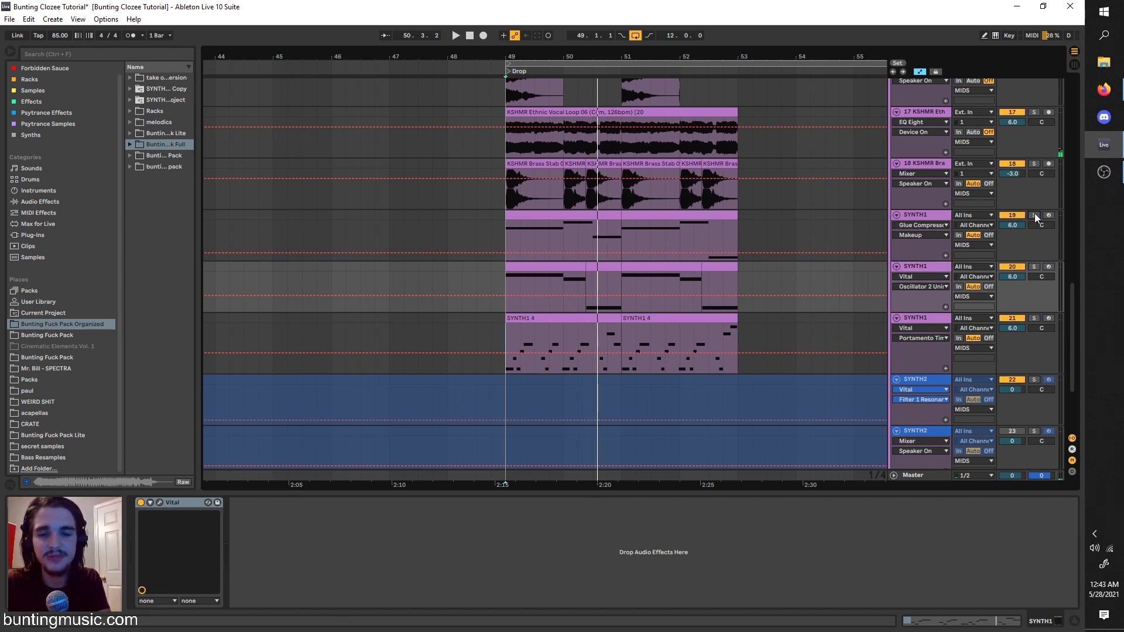
left_click(566, 223)
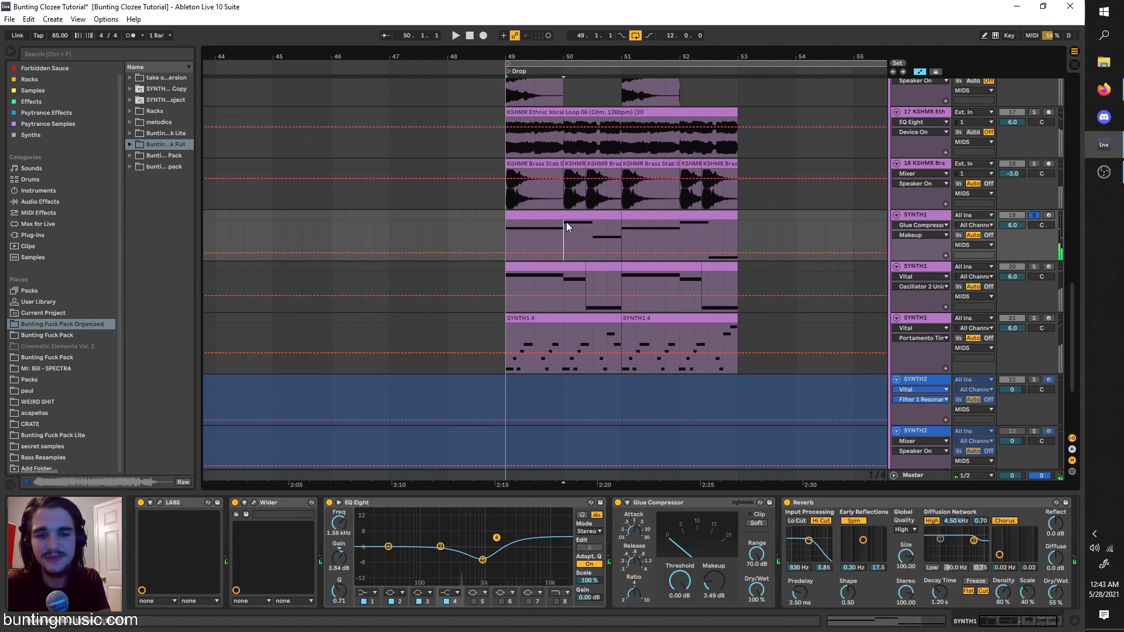
scroll(567, 223, "up", 1)
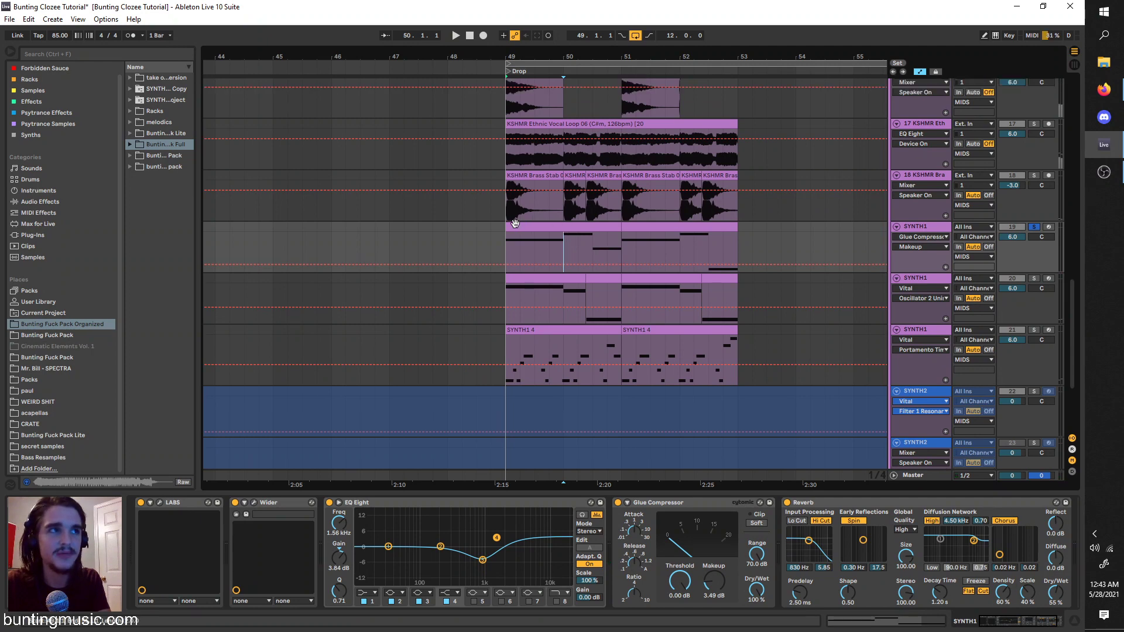
Solo the KSHMR Brass track 18 and play its stabs from bar 49.
left_click(513, 213)
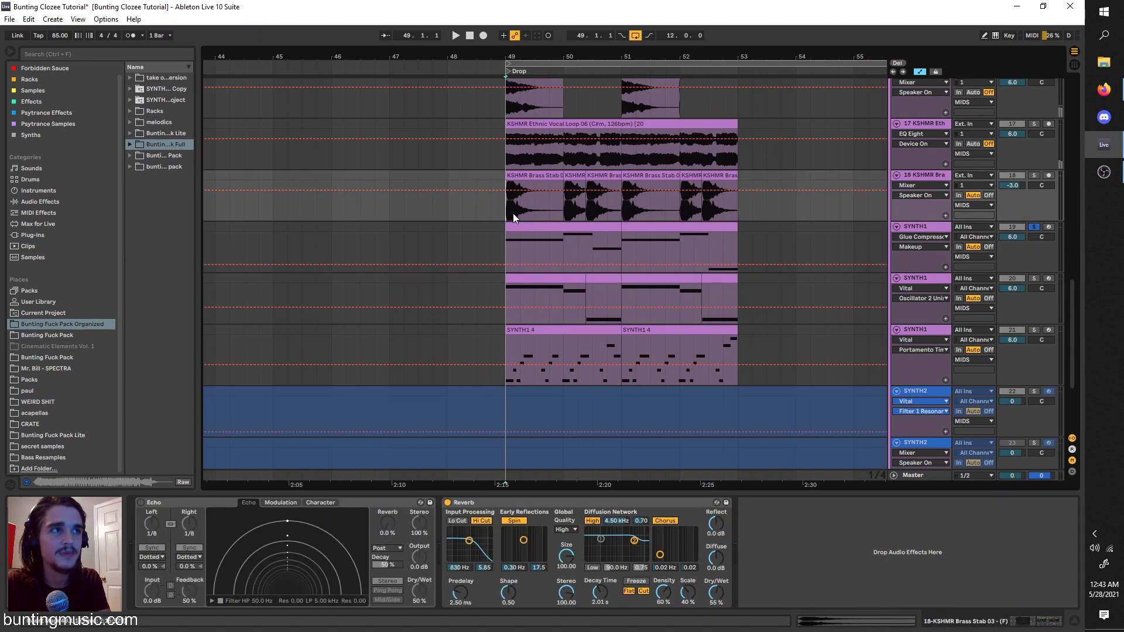
left_click(1034, 175)
key("space")
key("space")
key("plus")
key("plus")
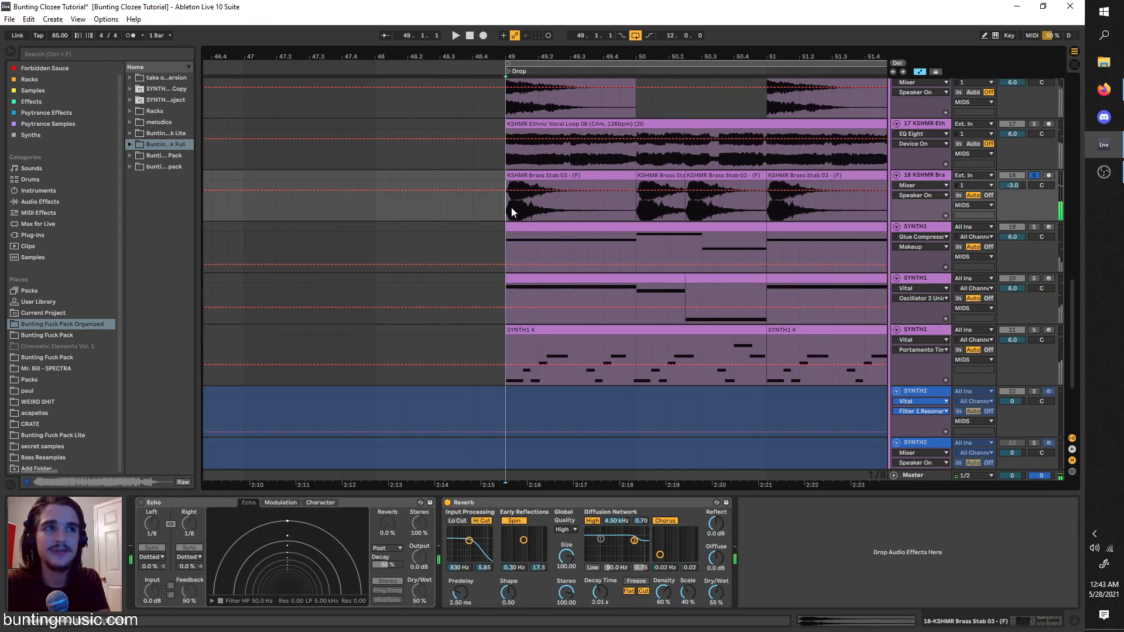
key("minus")
key("space")
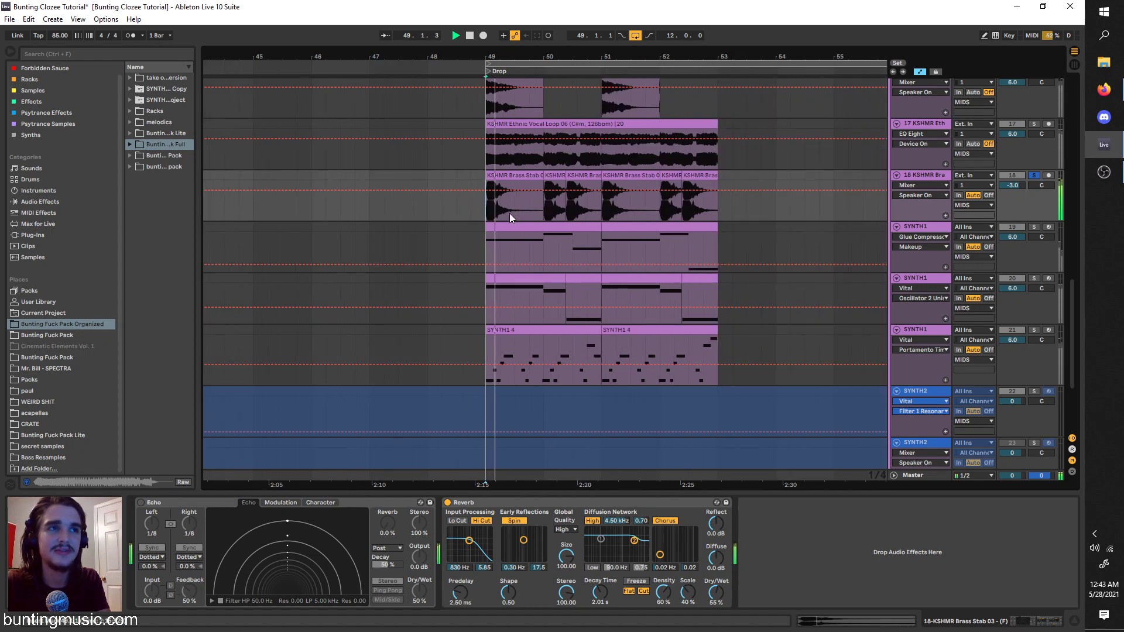
Replay the brass stabs from bar 49 and select the first KSHMR Brass Stab 03 clip.
scroll(509, 213, "up", 2)
key("space")
key("space")
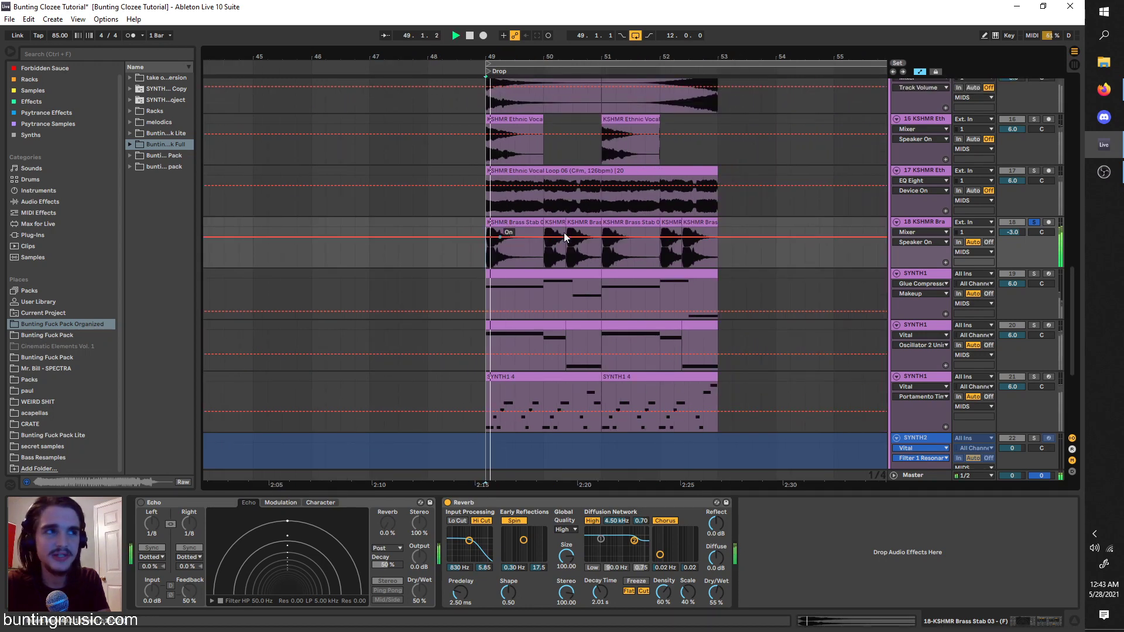
key("plus")
left_click(520, 222)
key("space")
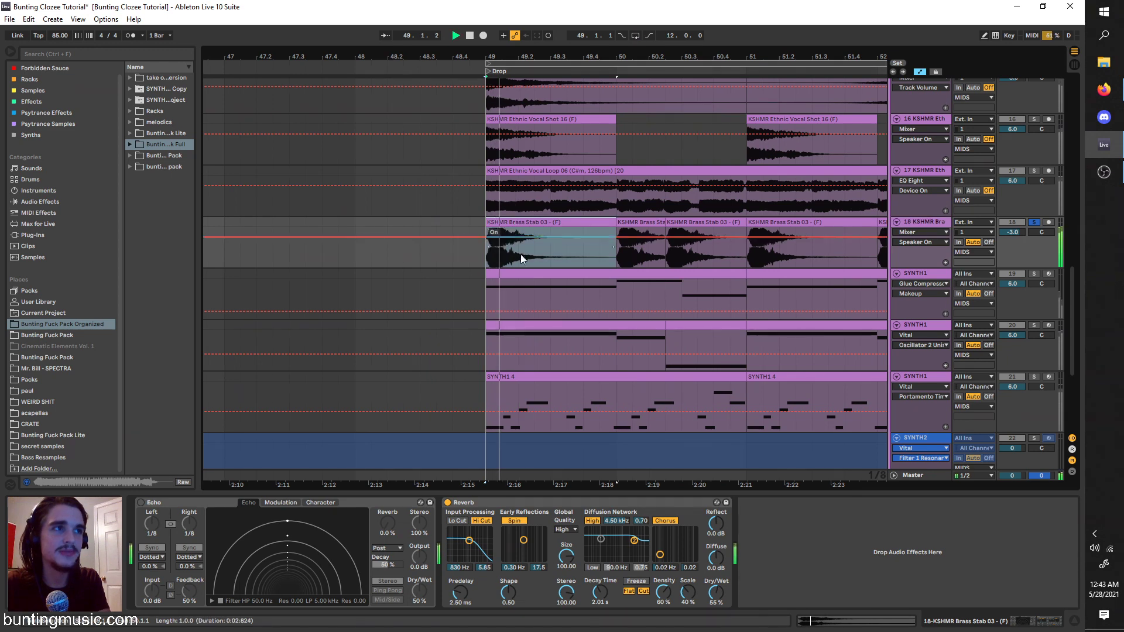
Open the brass stab clips to compare their transposition, and play track 18 from bar 50.
scroll(614, 251, "right", 2)
double_click(503, 223)
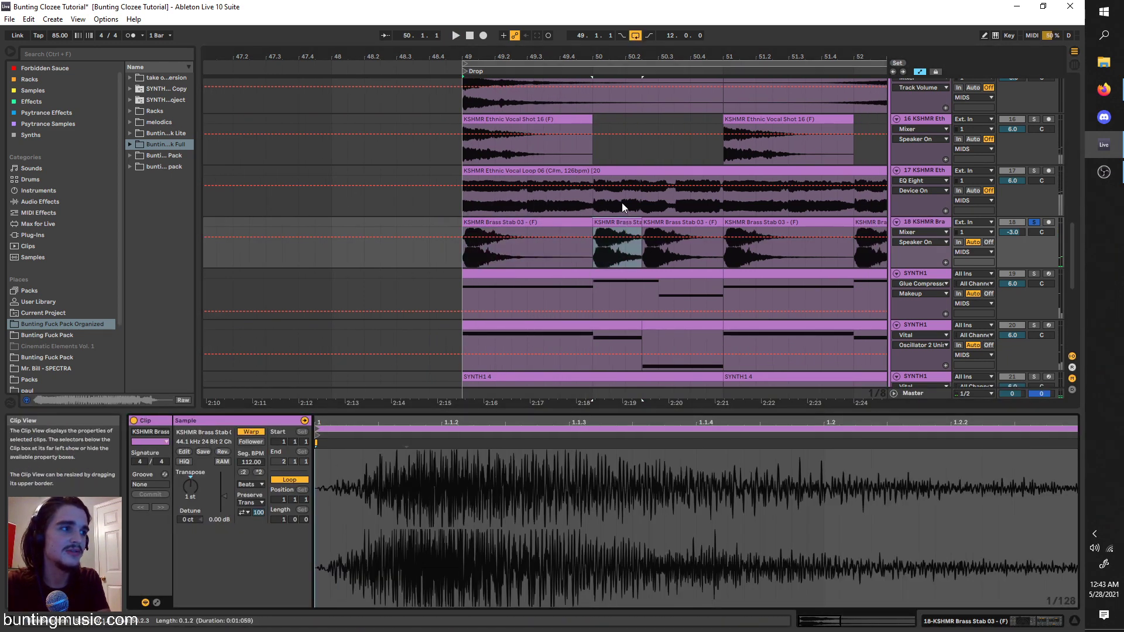
left_click(680, 222)
left_click(599, 255)
key("space")
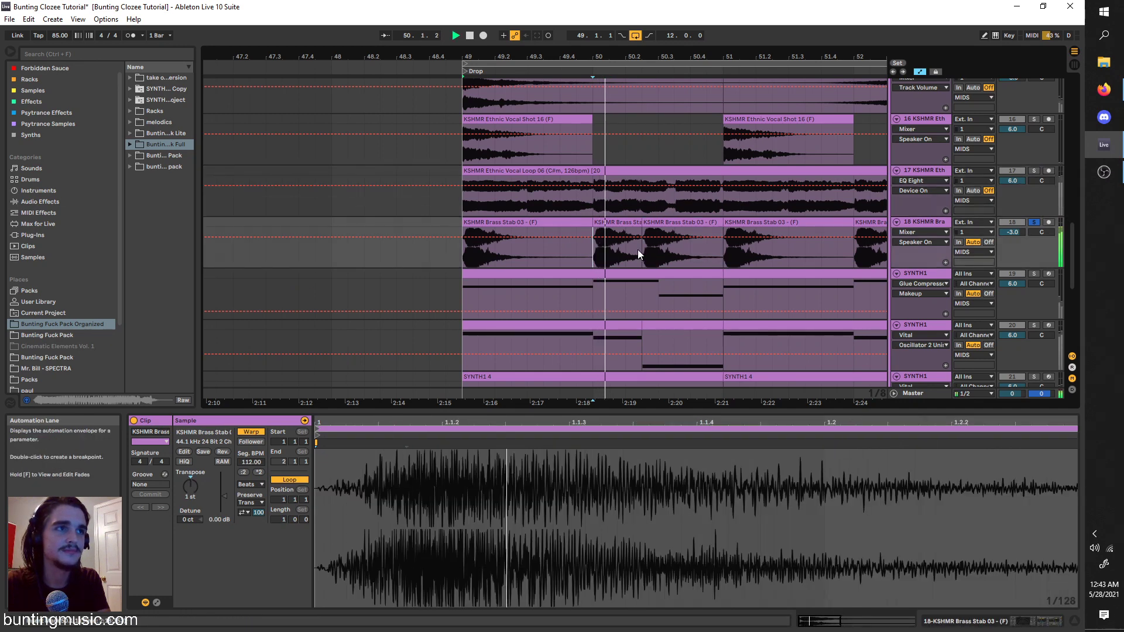
key("space")
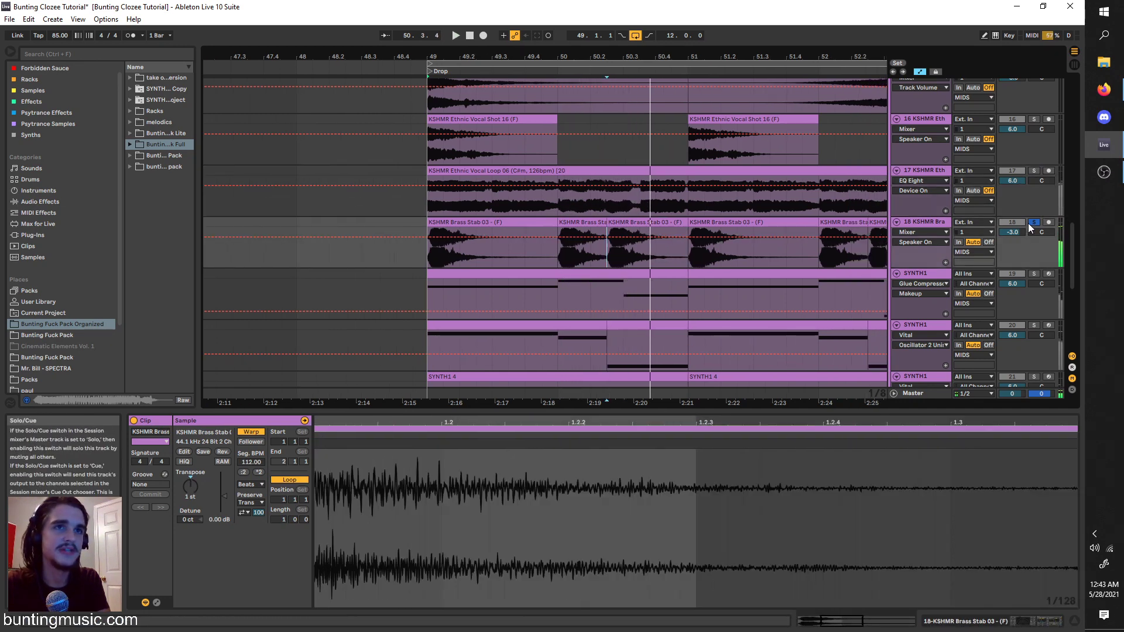
Unsolo the brass track, play the full drop from bar 49 and select the third brass stab clip.
left_click(428, 248)
key("space")
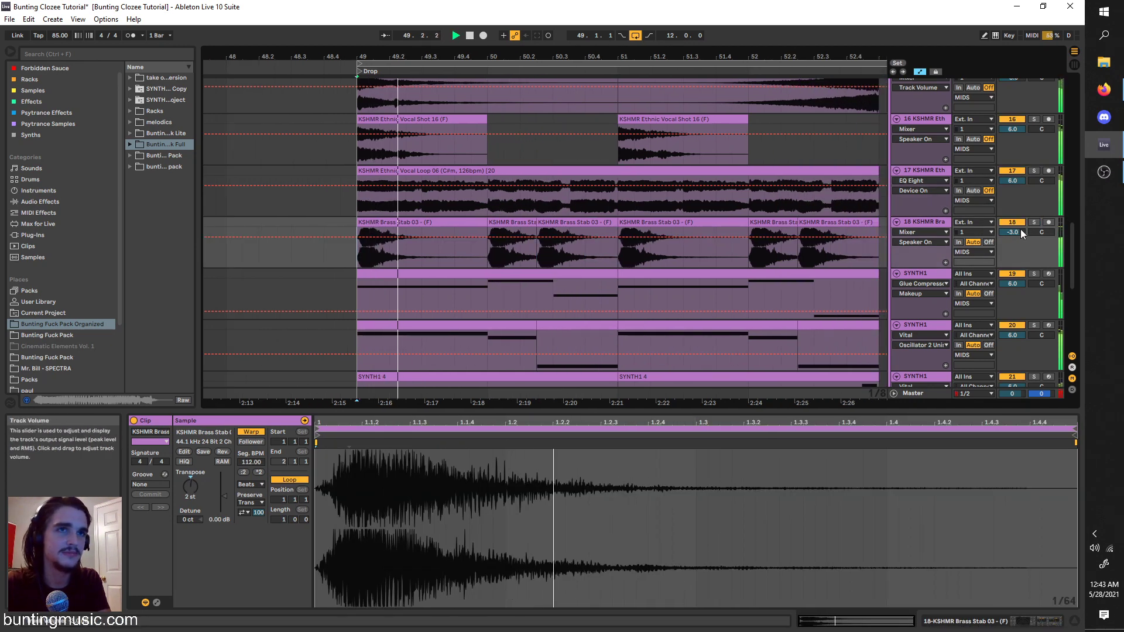
left_click(533, 224)
scroll(352, 216, "up", 2)
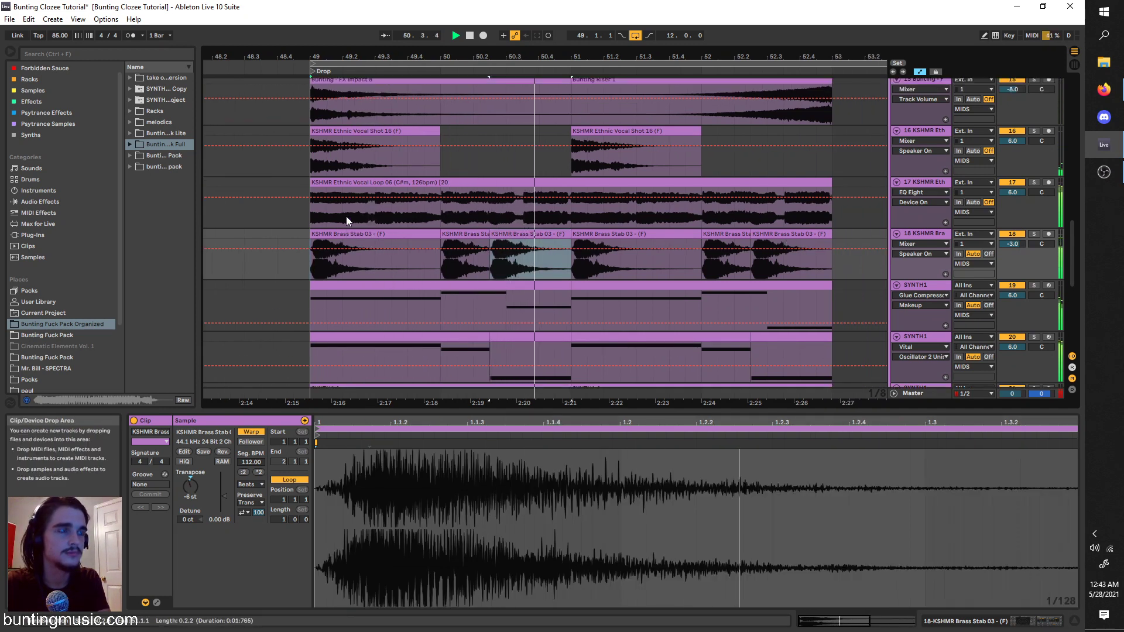
Solo the KSHMR Ethnic Vocal Shot track 16 and play it from bar 49.
left_click(306, 194)
scroll(347, 179, "up", 1)
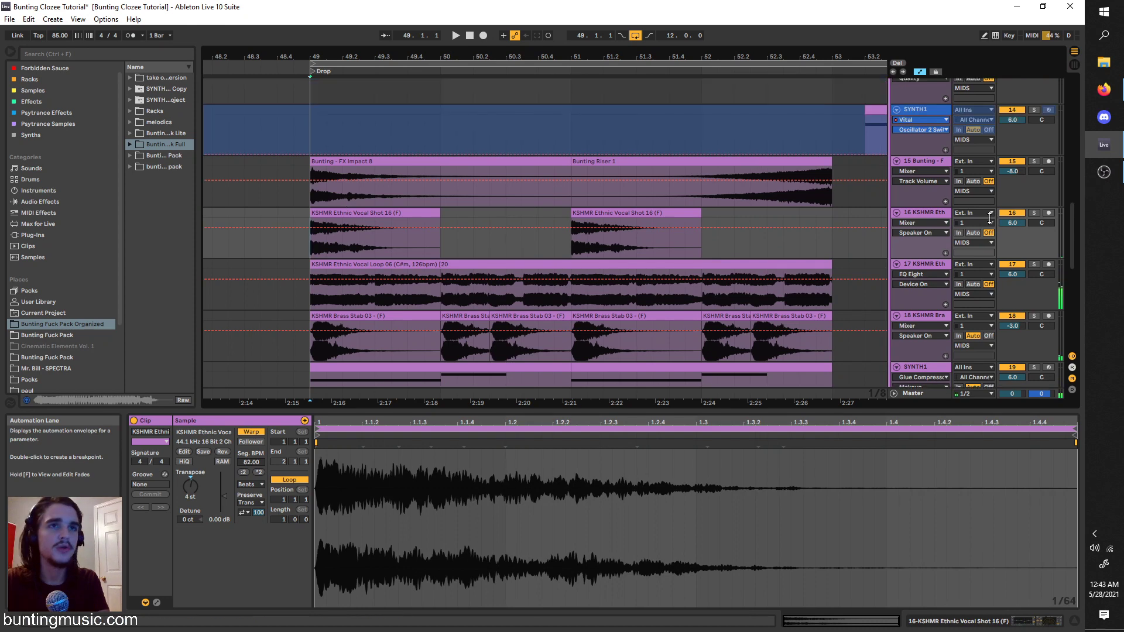
left_click(1022, 213)
left_click(1033, 212)
key("space")
left_click(1019, 212)
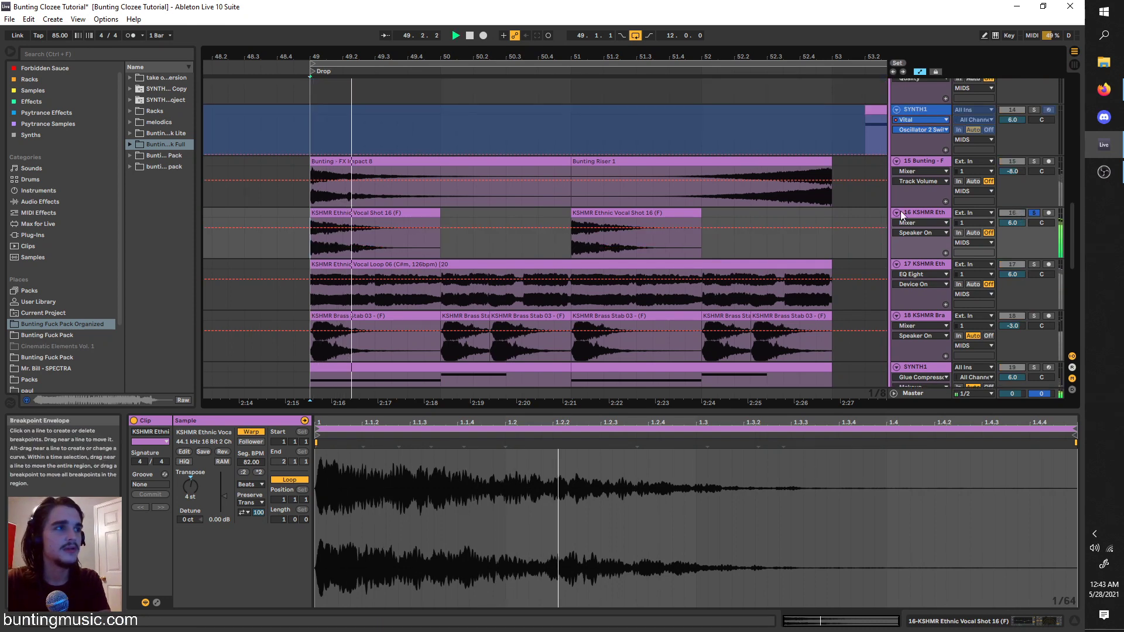
Select the first vocal shot clip, play the second one from bar 51 and show track 16's devices.
double_click(905, 212)
left_click(366, 213)
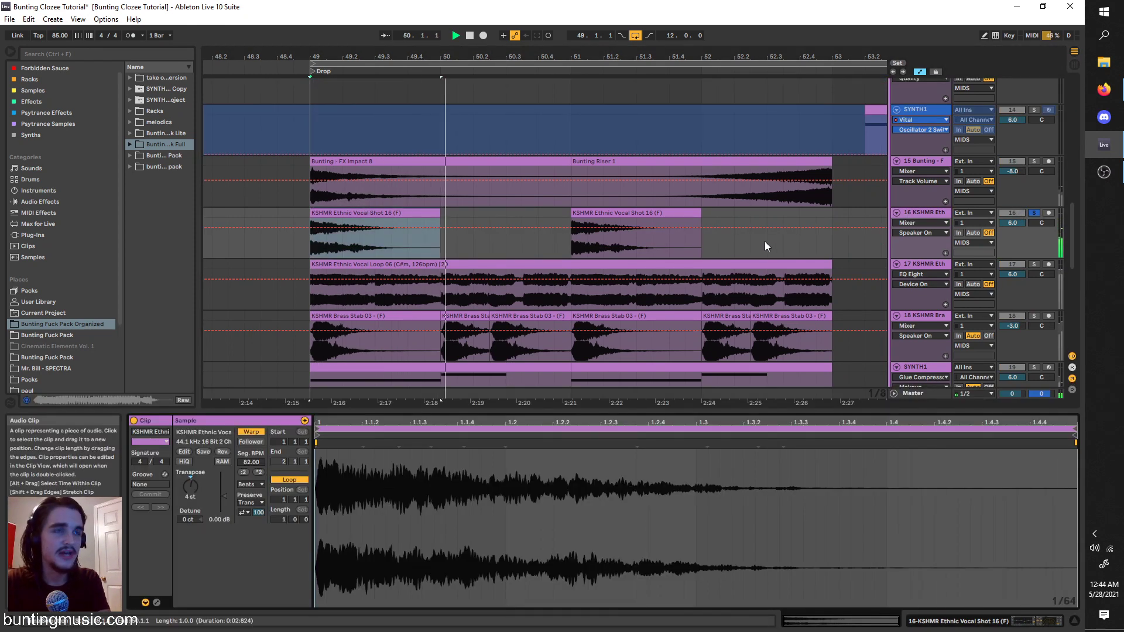
left_click(572, 246)
left_click(910, 212)
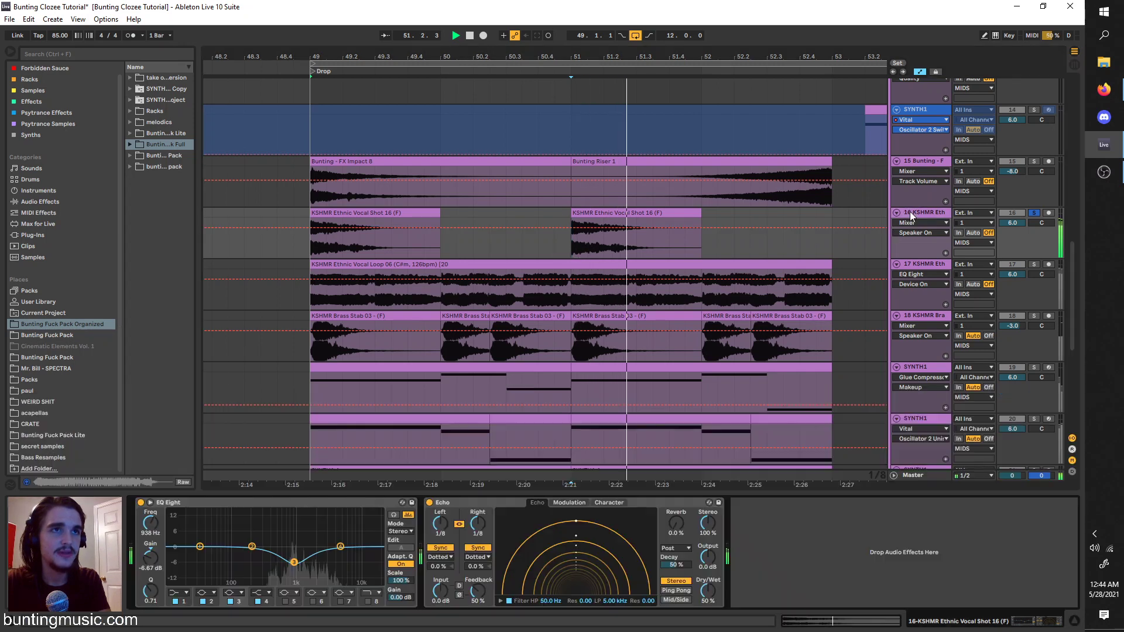
Play the second vocal shot on track 16 from bar 51.
key("space")
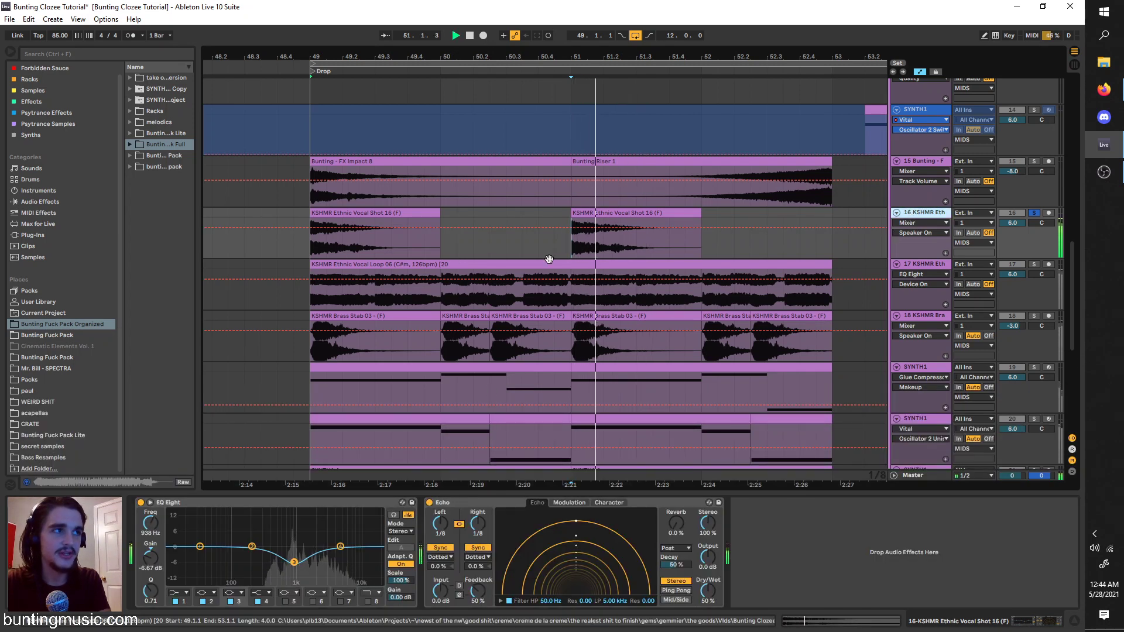
key("space")
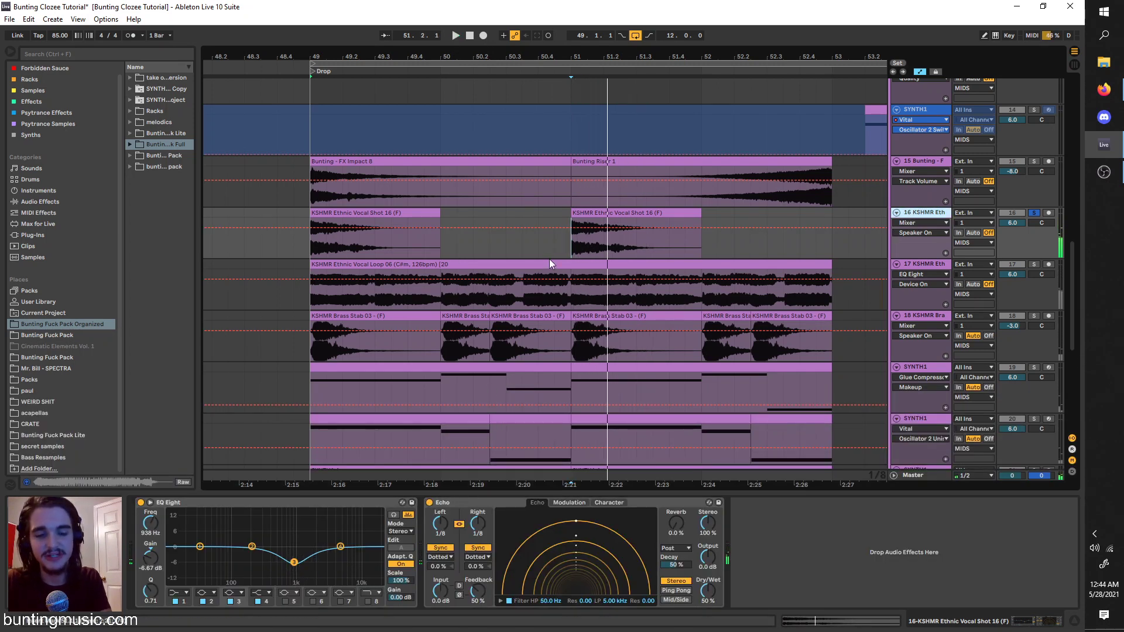
scroll(549, 259, "down", 2)
scroll(550, 259, "up", 2)
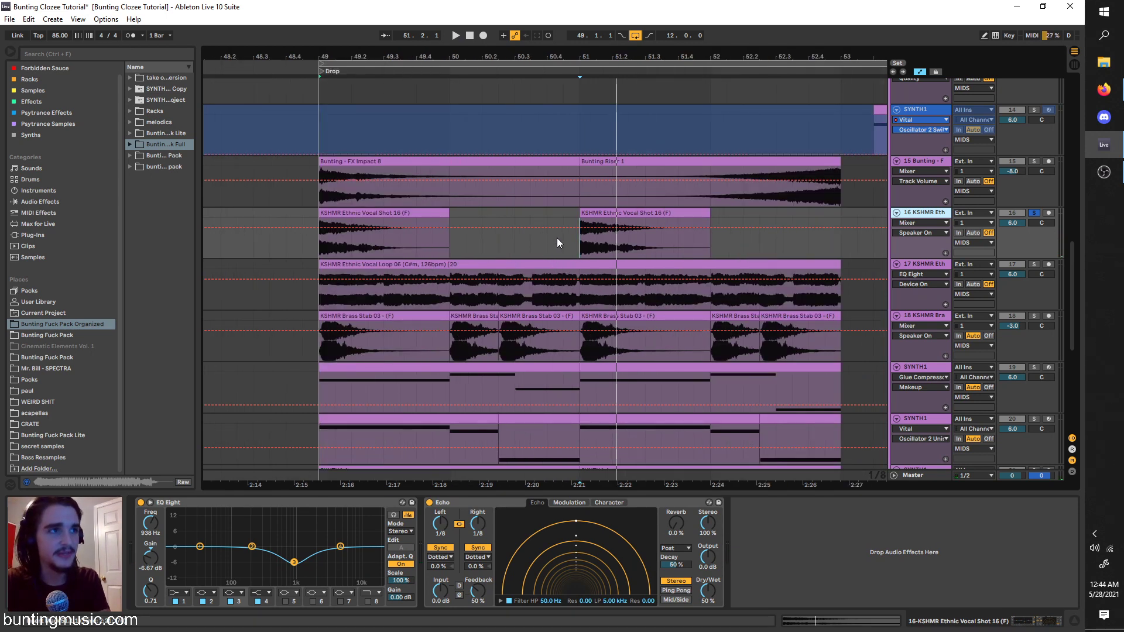
Solo the KSHMR Ethnic Vocal Loop 06 track 17, play it from bar 49 and open its clip to check the Warp setting.
left_click(317, 303)
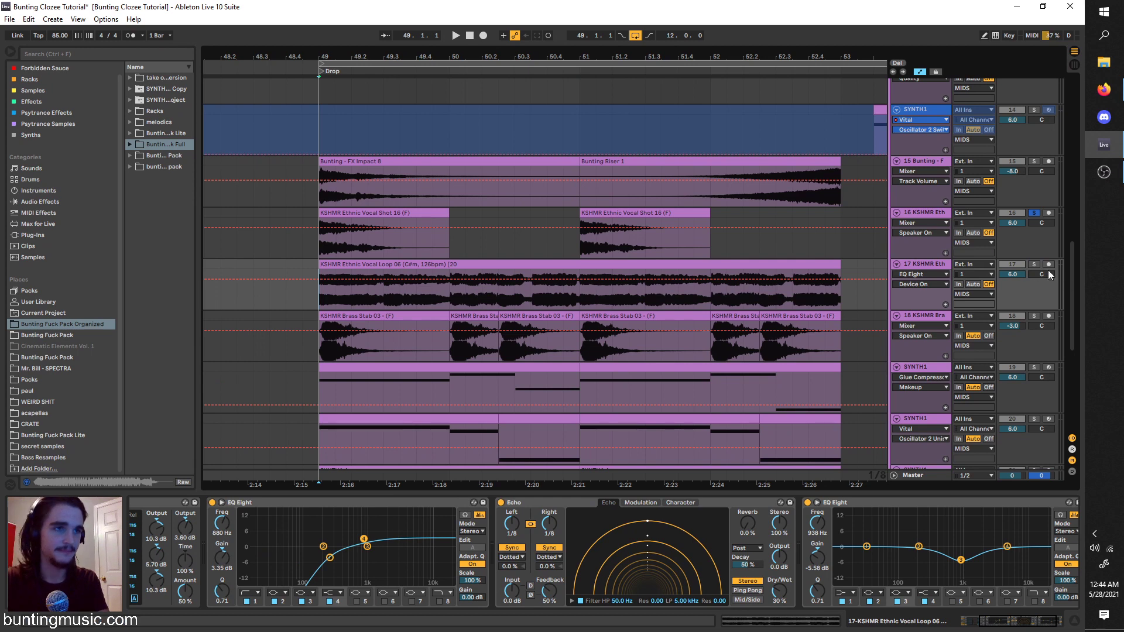
key("space")
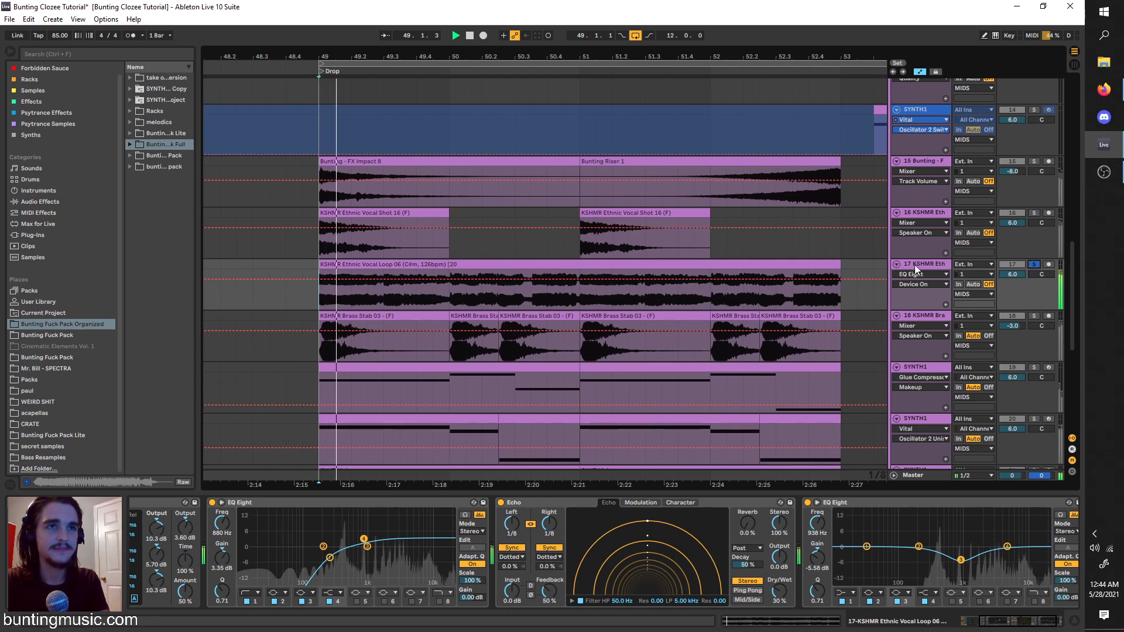
left_click(368, 263)
key("space")
left_click(256, 431)
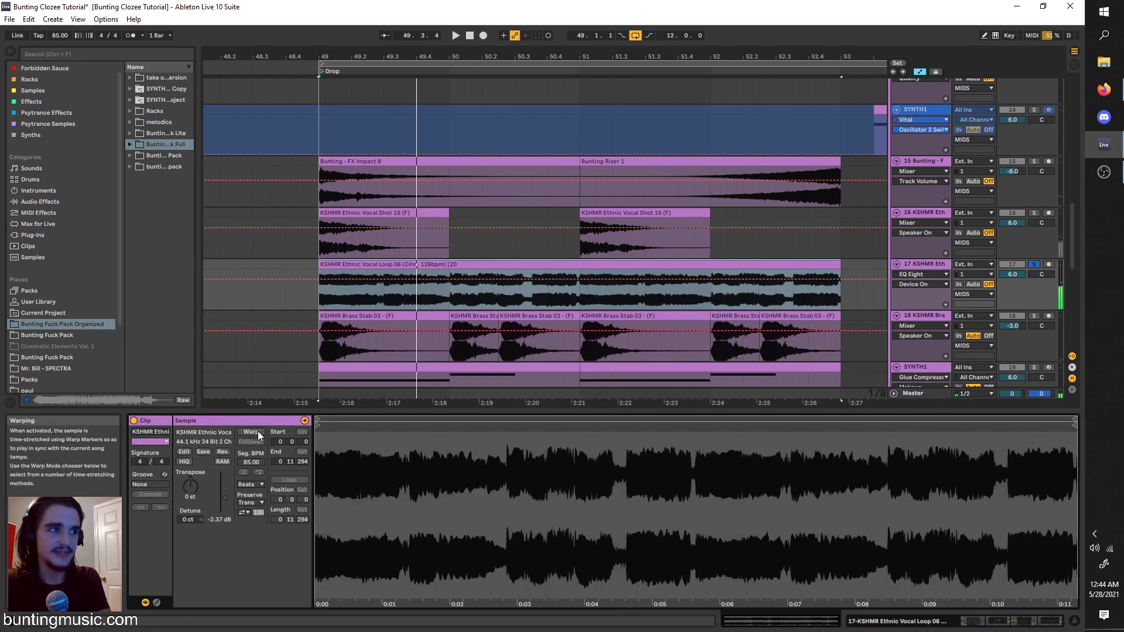
key("space")
key("space")
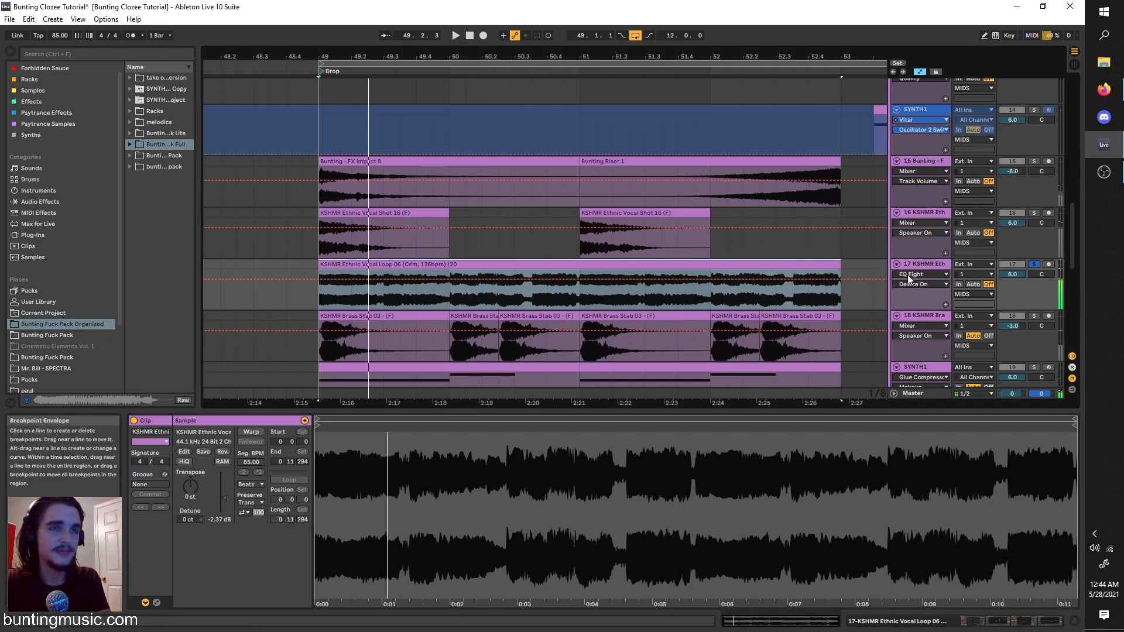
Show track 17's device chain and compare the vocal loop with the OTT device off and on during playback.
key("shift+Tab")
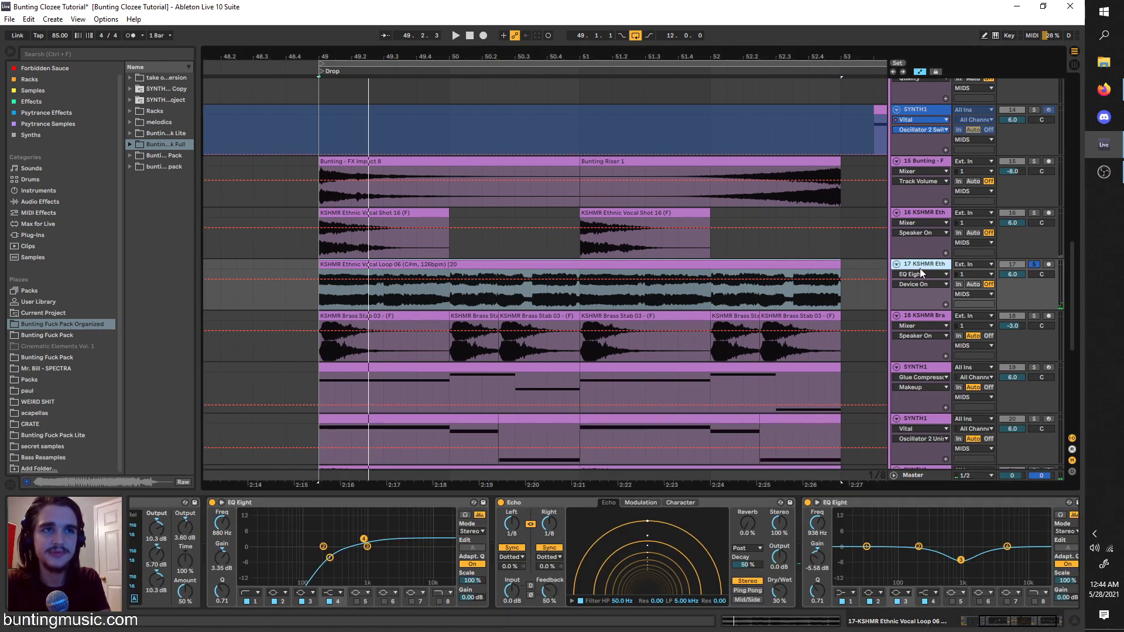
key("space")
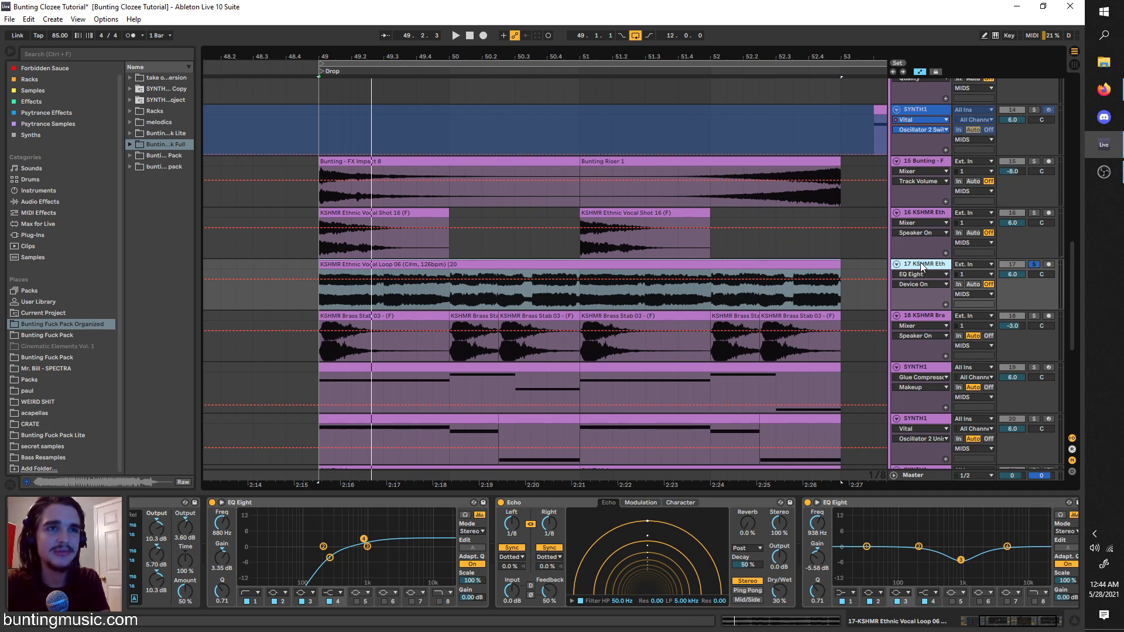
scroll(600, 509, "left", 4)
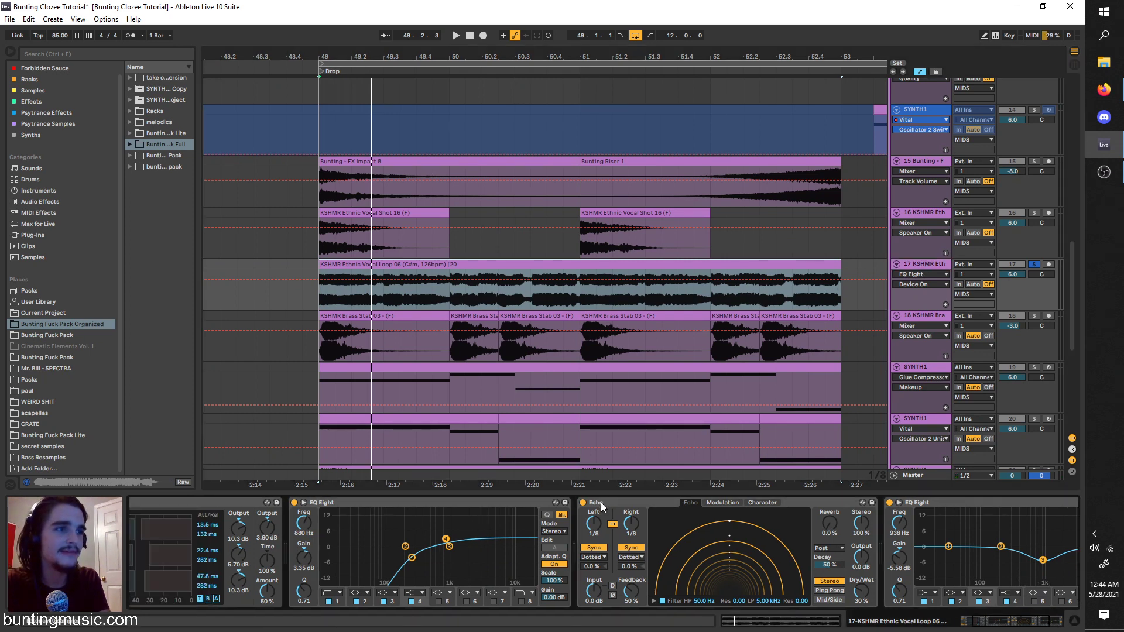
left_click(141, 502)
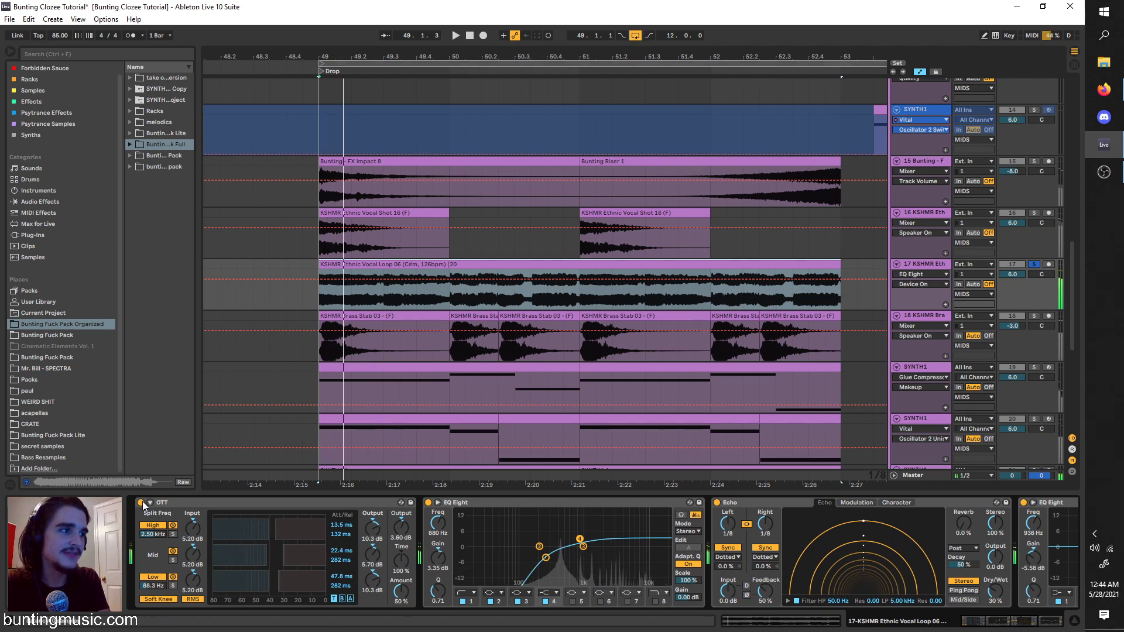
key("space")
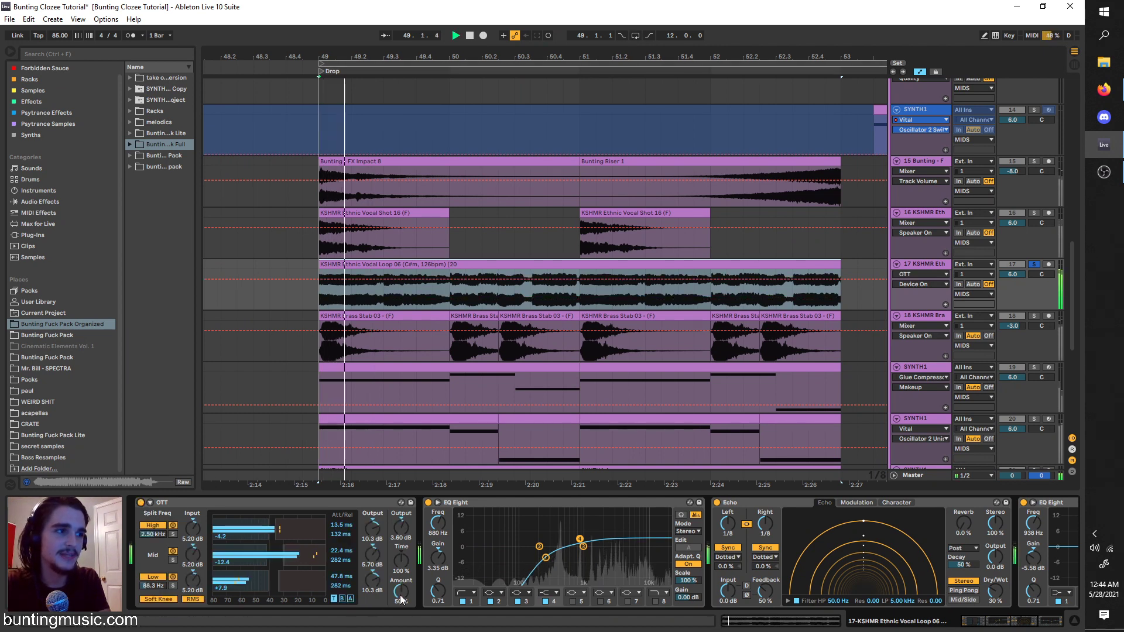
left_click(141, 503)
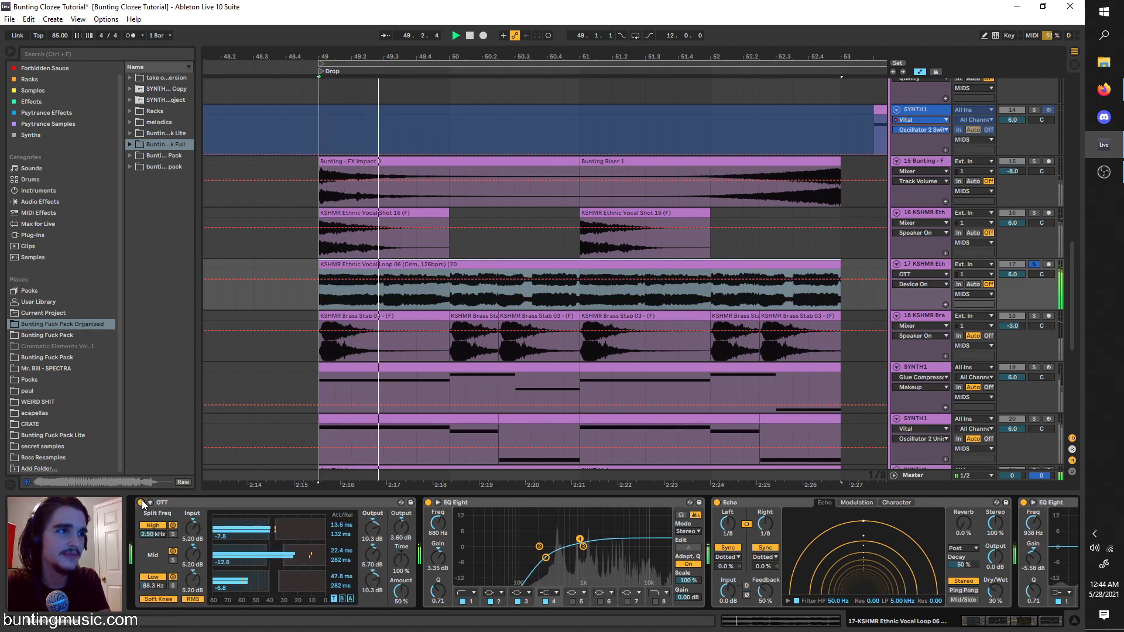
key("ctrl+l")
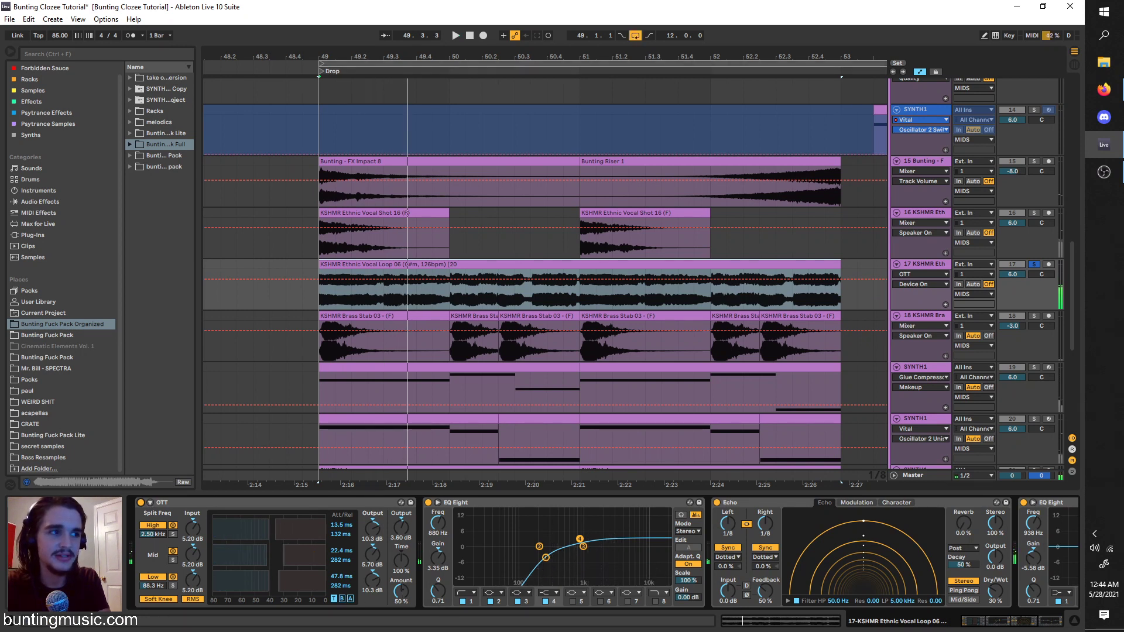
Set the OTT Amount on track 17 to 36% and play the vocal loop from bar 49.
left_click_drag(401, 592, 412, 626)
key("ctrl+l")
key("space")
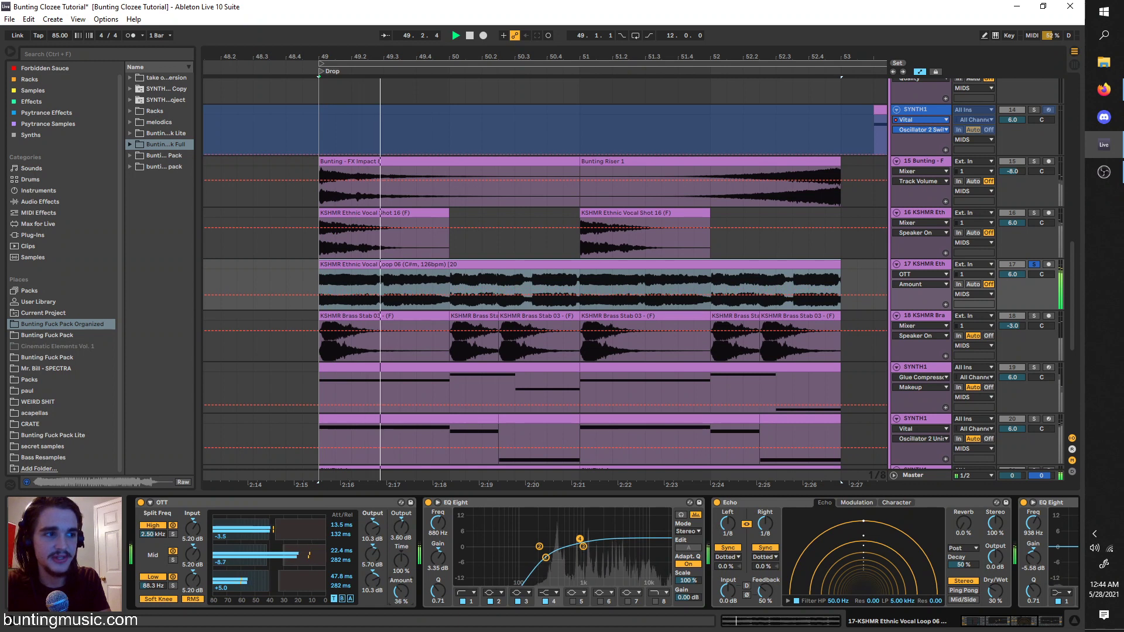
key("space")
key("ctrl+l")
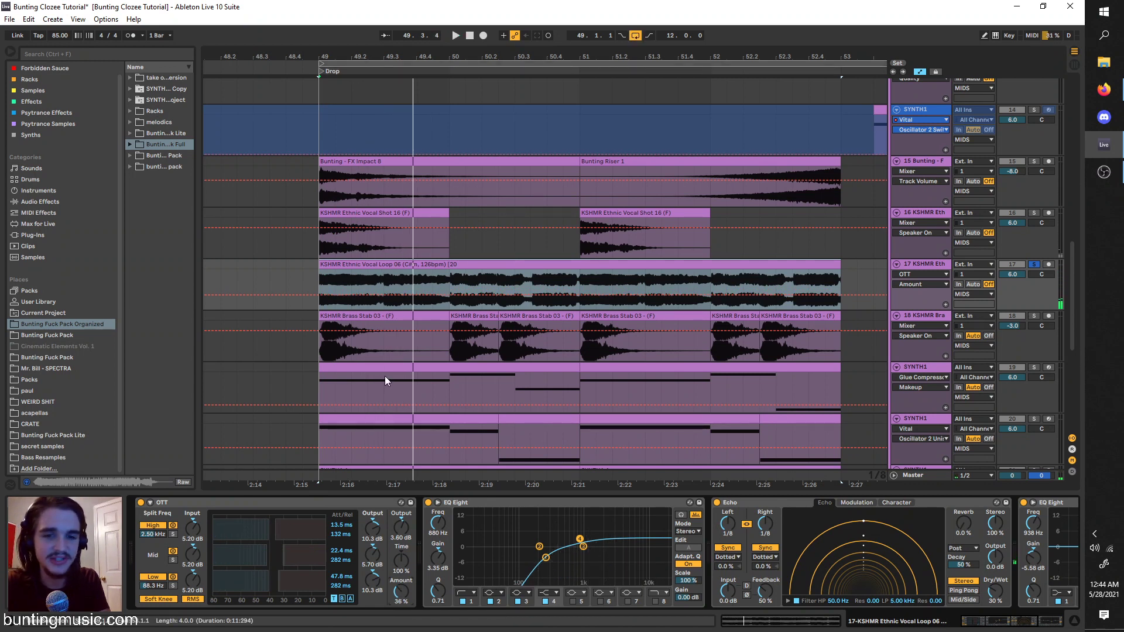
key("space")
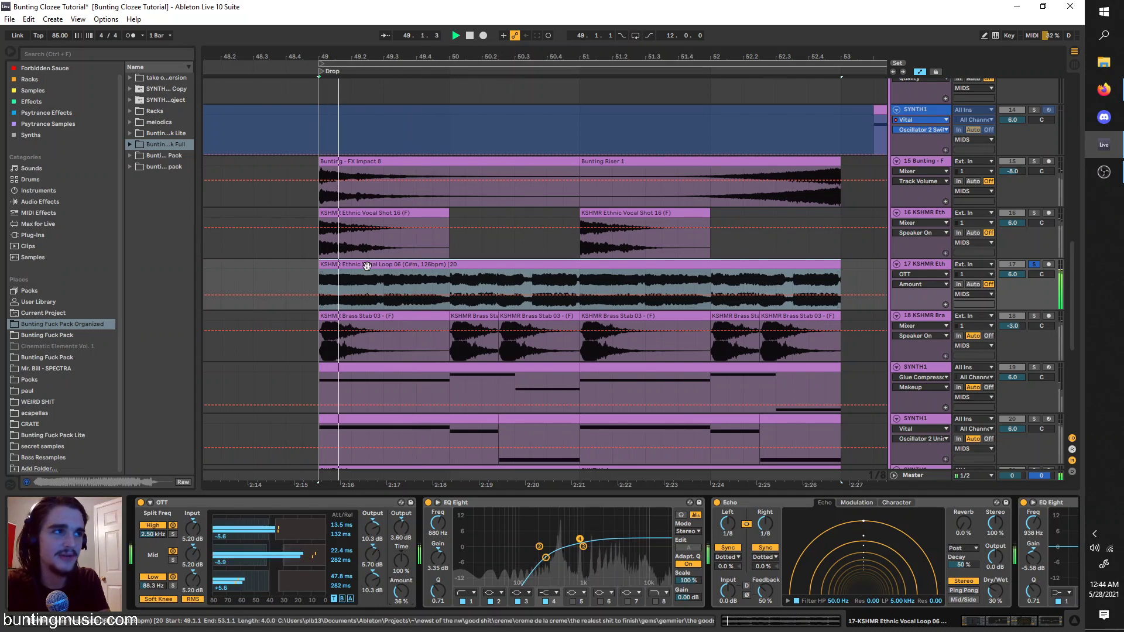
Insert an audio track below track 17 and copy the vocal loop's first half bar onto it at bar 49.
right_click(933, 265)
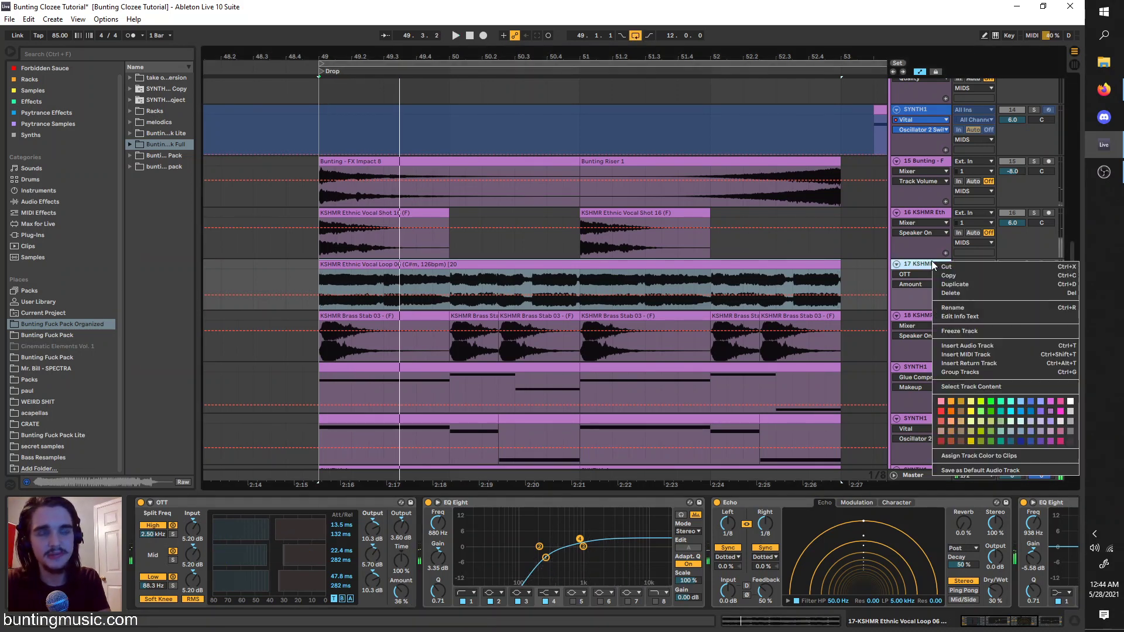
left_click(955, 346)
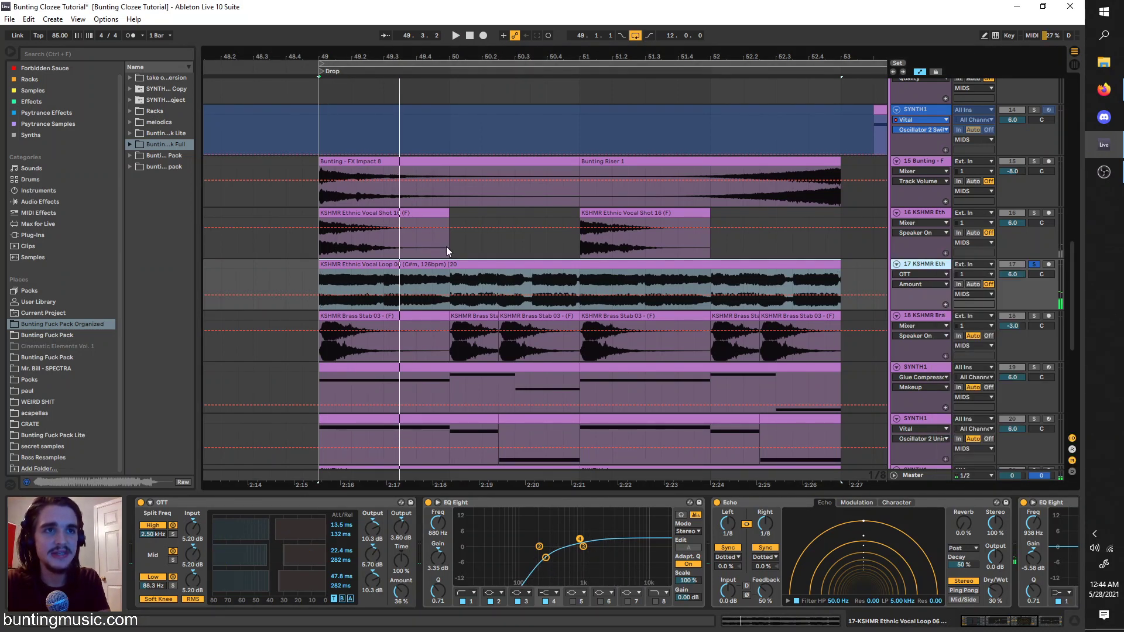
left_click_drag(378, 276, 319, 280)
key("ctrl+c")
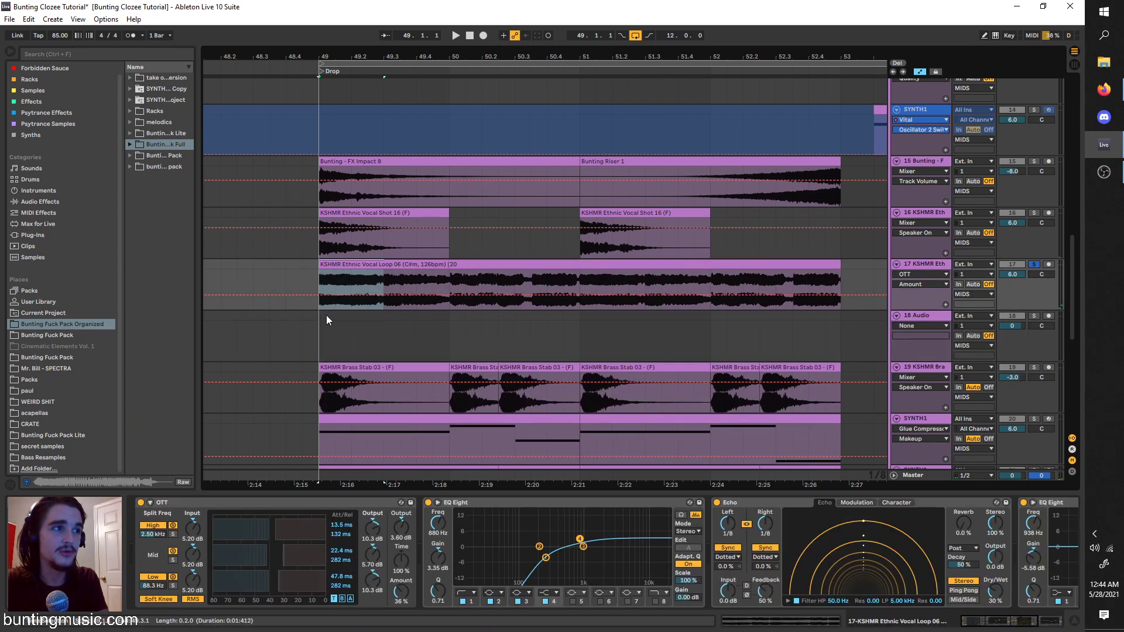
left_click(326, 319)
key("ctrl+v")
Solo and play the new track 18, and turn on Warp for its half-bar vocal clip.
left_click(1032, 316)
key("space")
key("space")
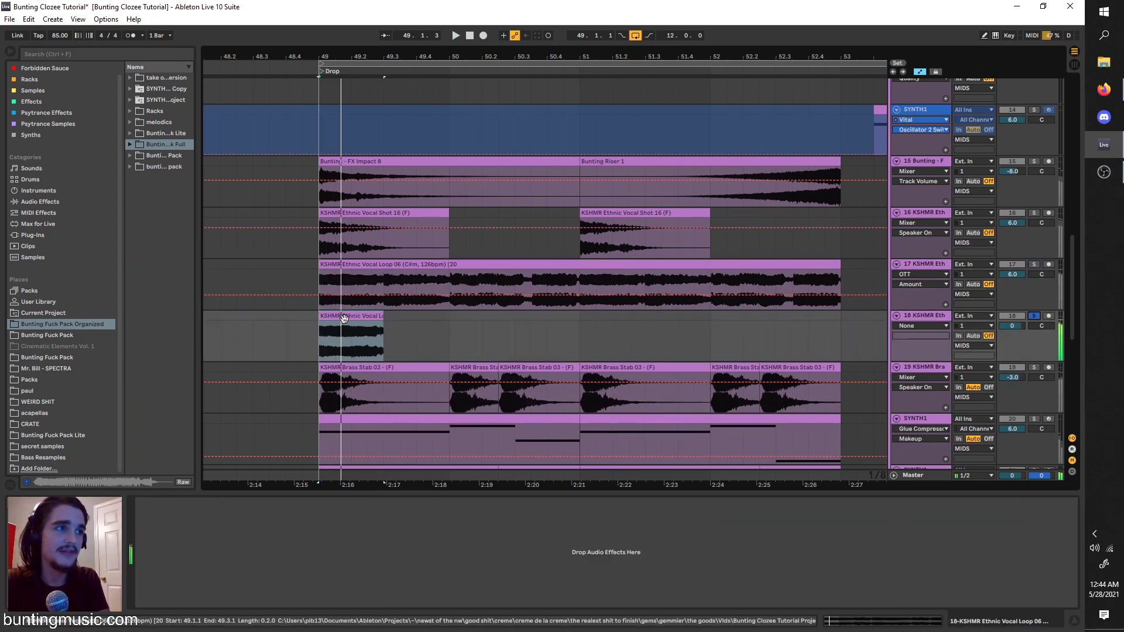
double_click(342, 317)
left_click(251, 432)
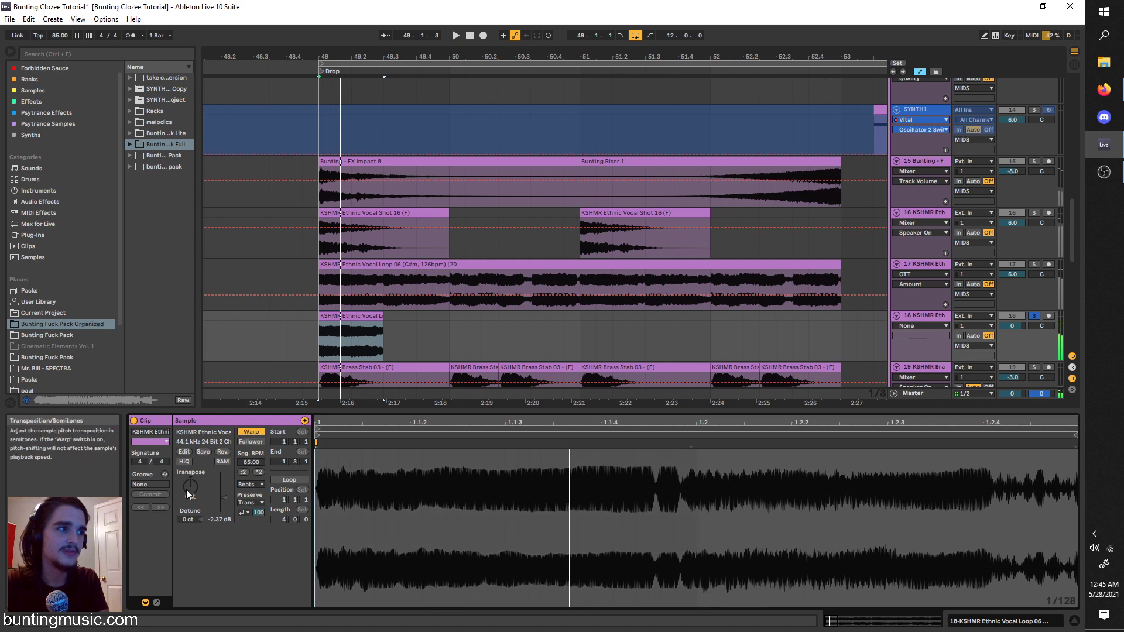
Try transposing the half-bar vocal clip by 7 and by 4 semitones, playing it from bar 49 each time.
left_click_drag(190, 486, 191, 466)
key("space")
key("space")
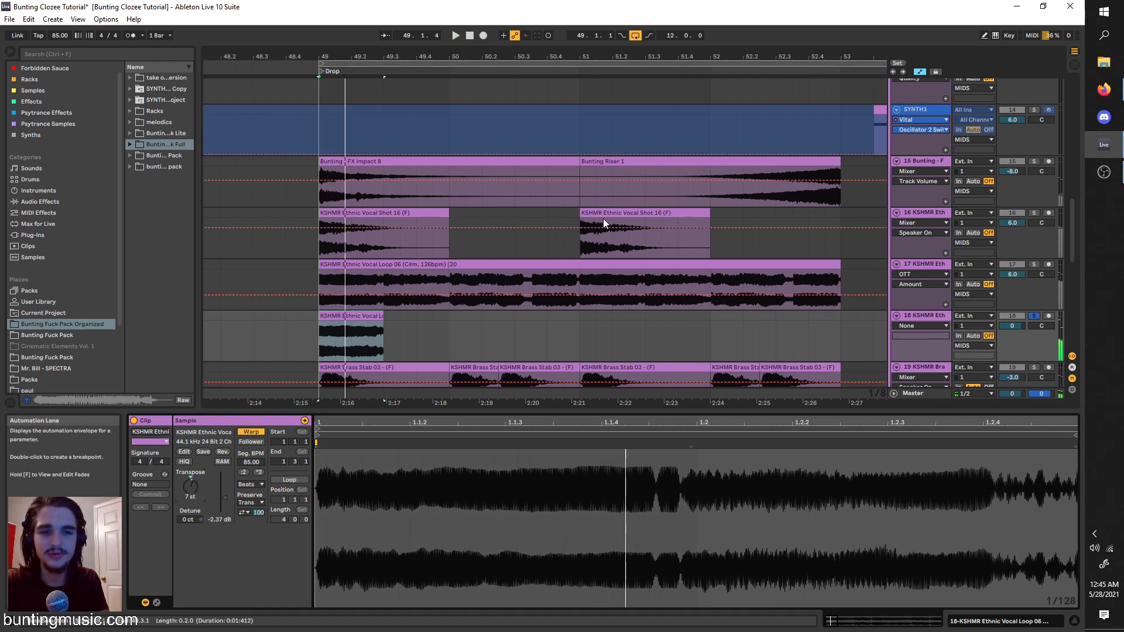
left_click_drag(205, 478, 205, 487)
key("space")
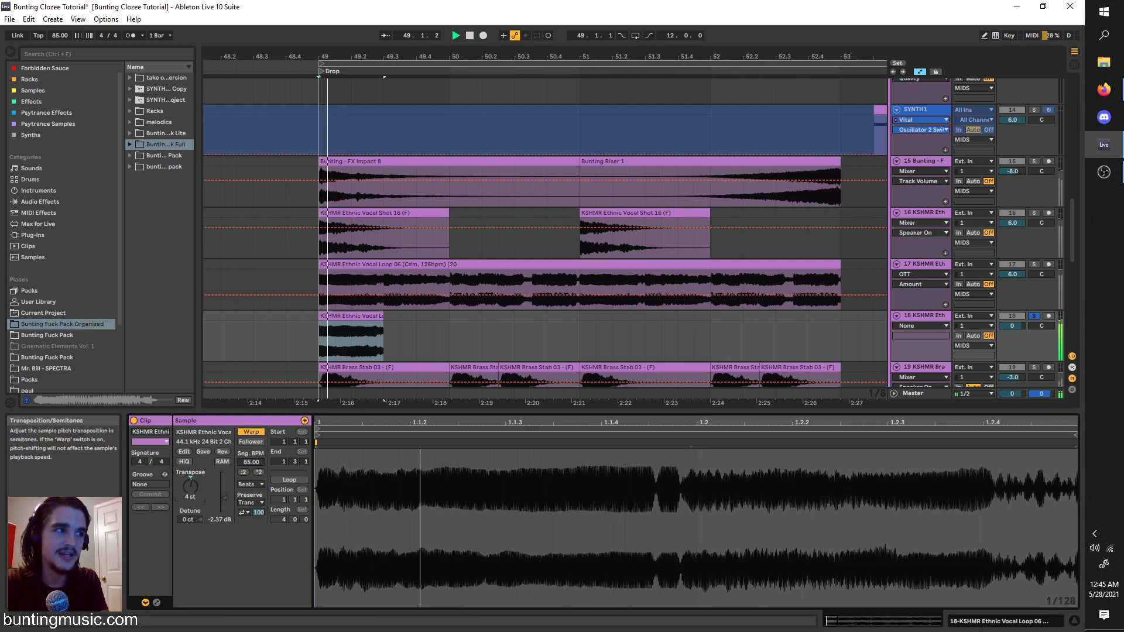
Set the vocal clip's warp mode to Complex Pro and its transposition to -3 semitones.
left_click(250, 484)
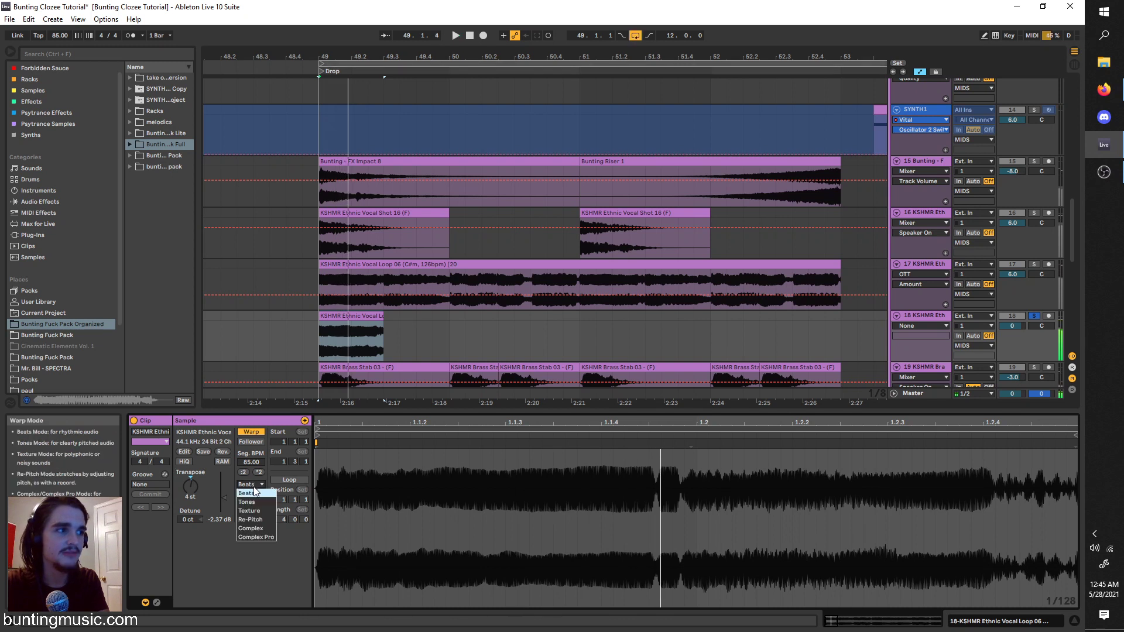
left_click(252, 523)
left_click_drag(251, 503, 250, 562)
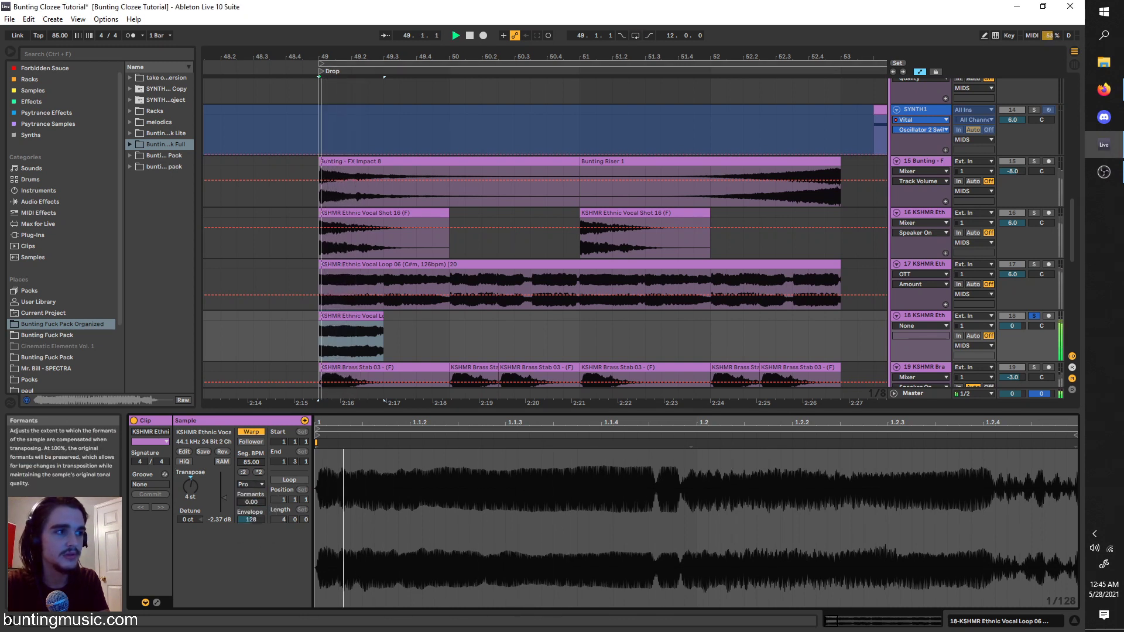
left_click_drag(185, 485, 185, 505)
key("space")
Duplicate the vocal clip, replace the first copy with two one-beat clips and transpose the second of these to -2 semitones.
left_click(356, 317)
key("ctrl+d")
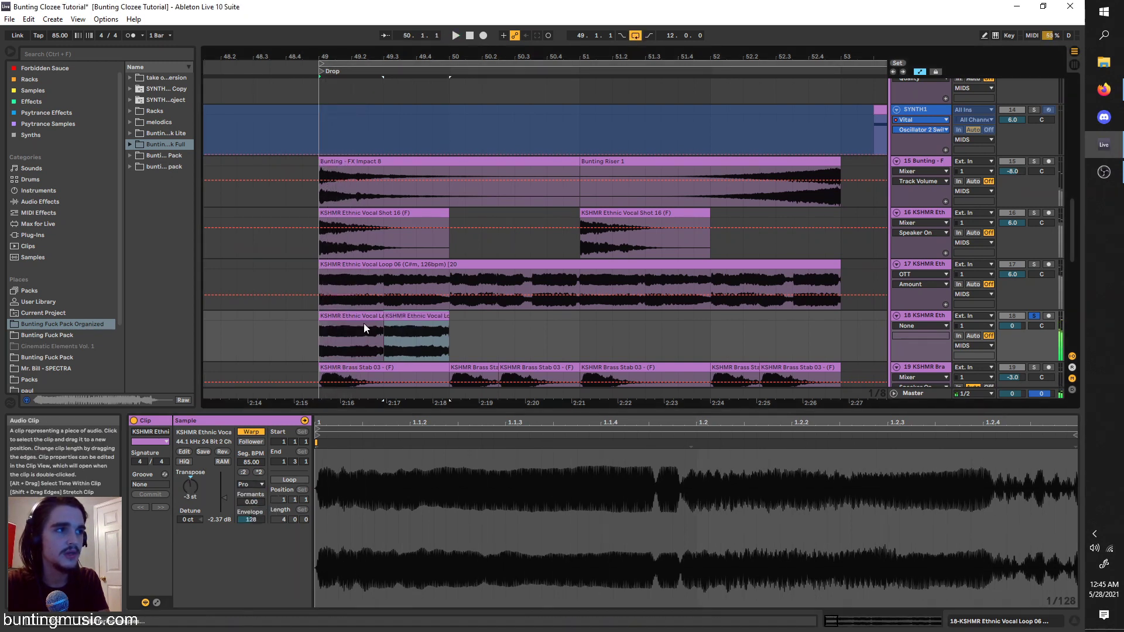
left_click(345, 323)
left_click_drag(329, 319, 321, 320)
key("ctrl+d")
key("space")
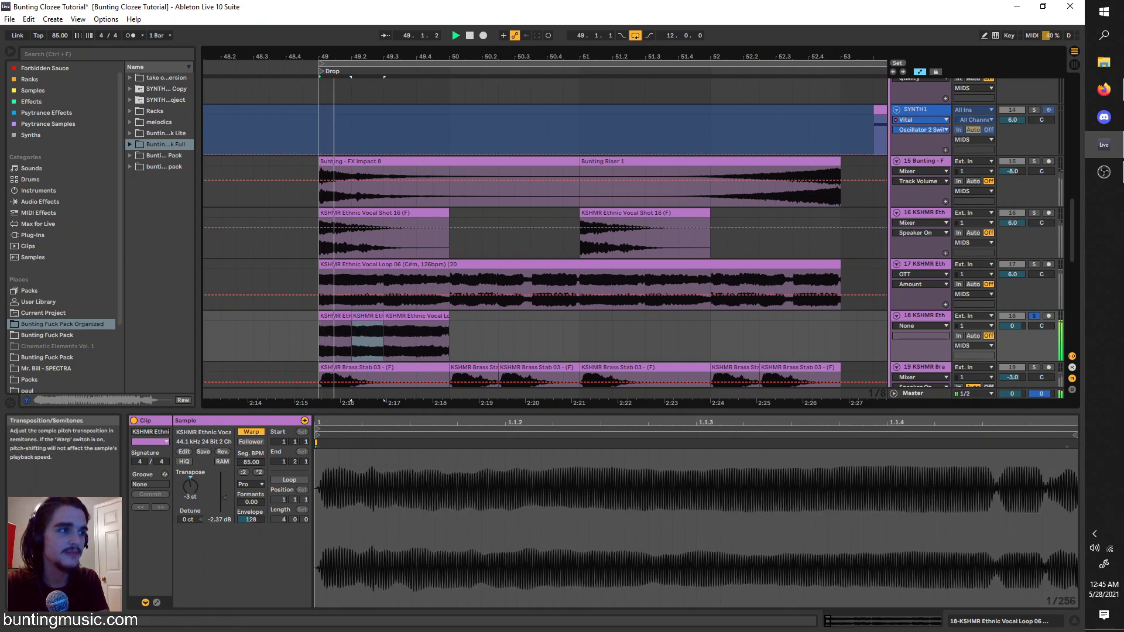
left_click_drag(190, 487, 191, 483)
Trim the vocal clip at 49.3 to one beat, duplicate it and set the duplicate's transposition to 0 semitones.
left_click(416, 317)
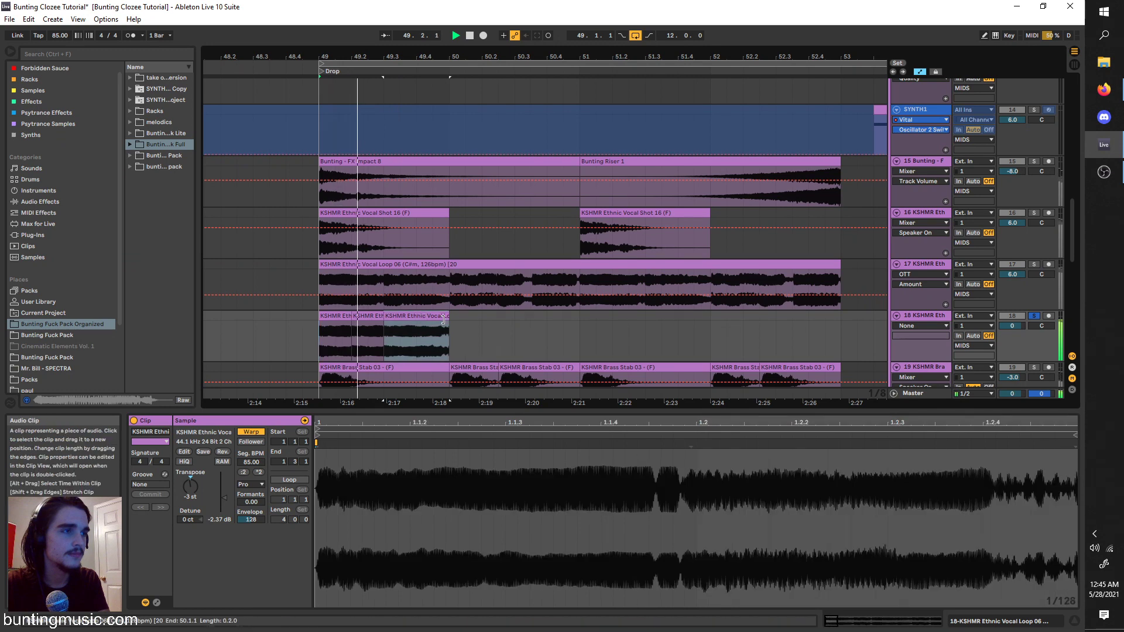
left_click_drag(449, 313, 416, 313)
key("ctrl+d")
key("space")
left_click_drag(191, 487, 191, 478)
key("space")
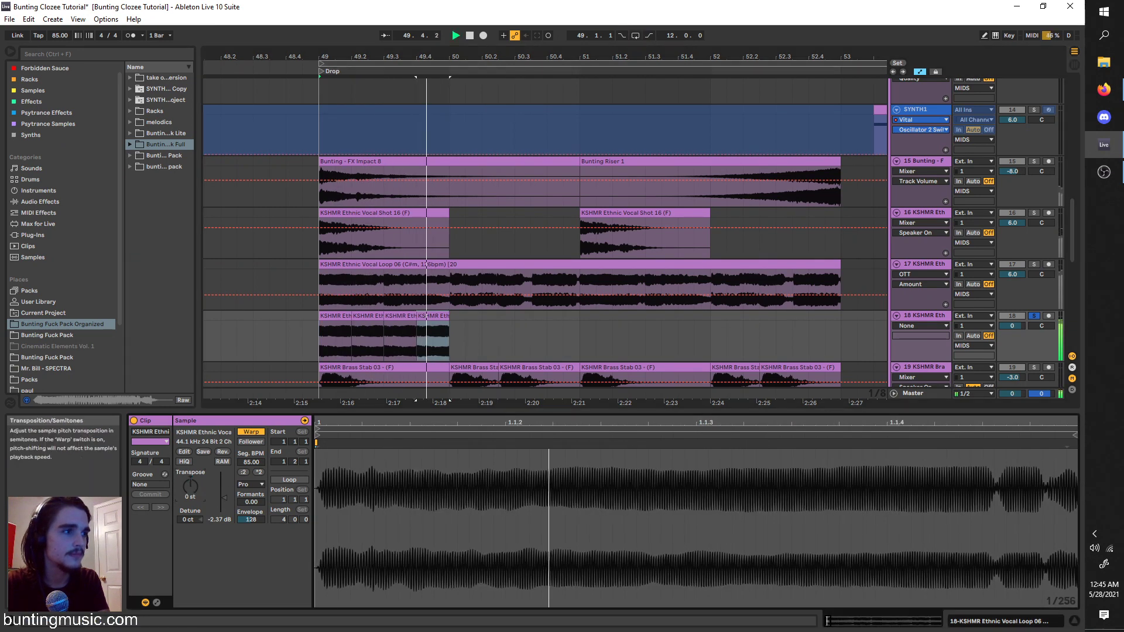
key("space")
Move the second one-beat clip's loop region two beats further into the sample and play track 18 from bar 49.
left_click(379, 339)
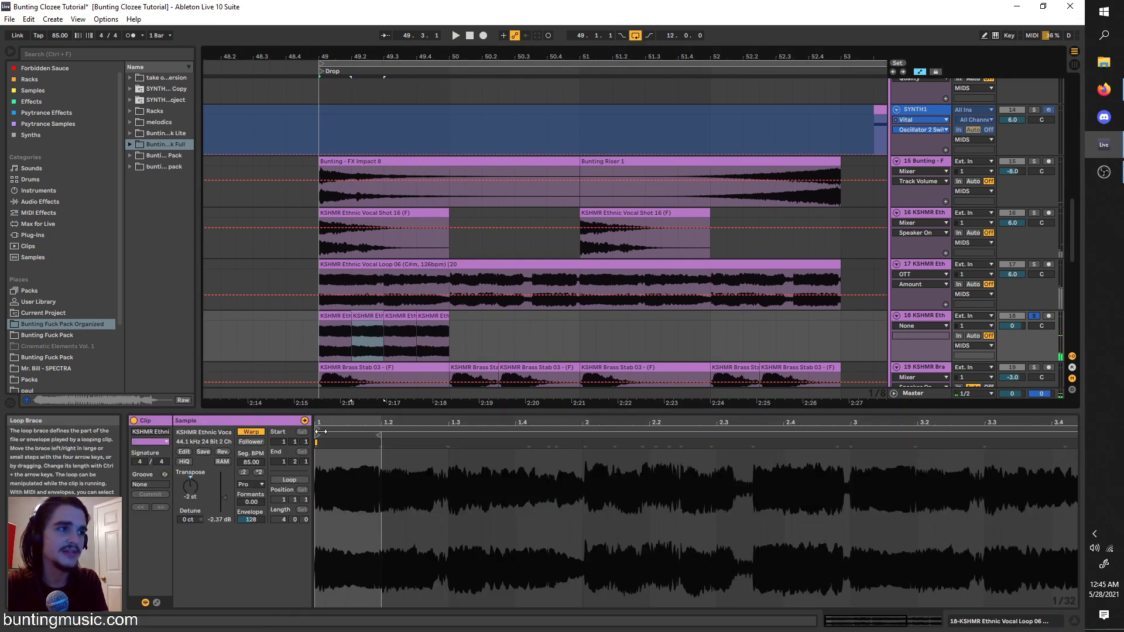
left_click_drag(319, 430, 459, 438)
left_click(327, 344)
key("space")
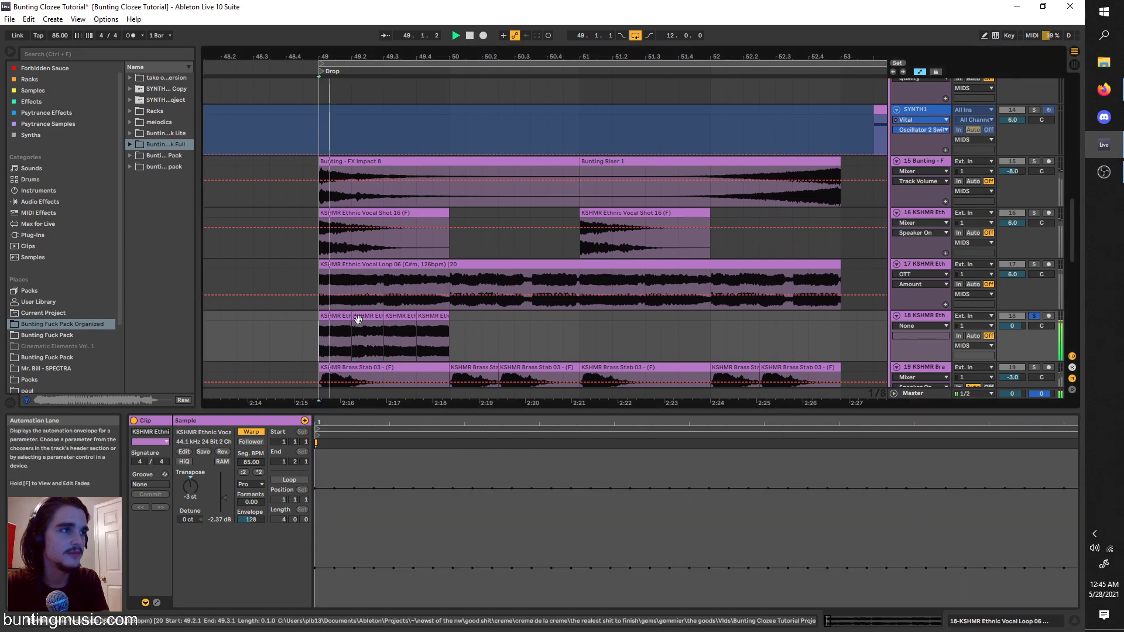
Move the fourth one-beat clip's loop region further into the sample and play the chopped vocals from bar 49.
left_click(410, 316)
double_click(438, 310)
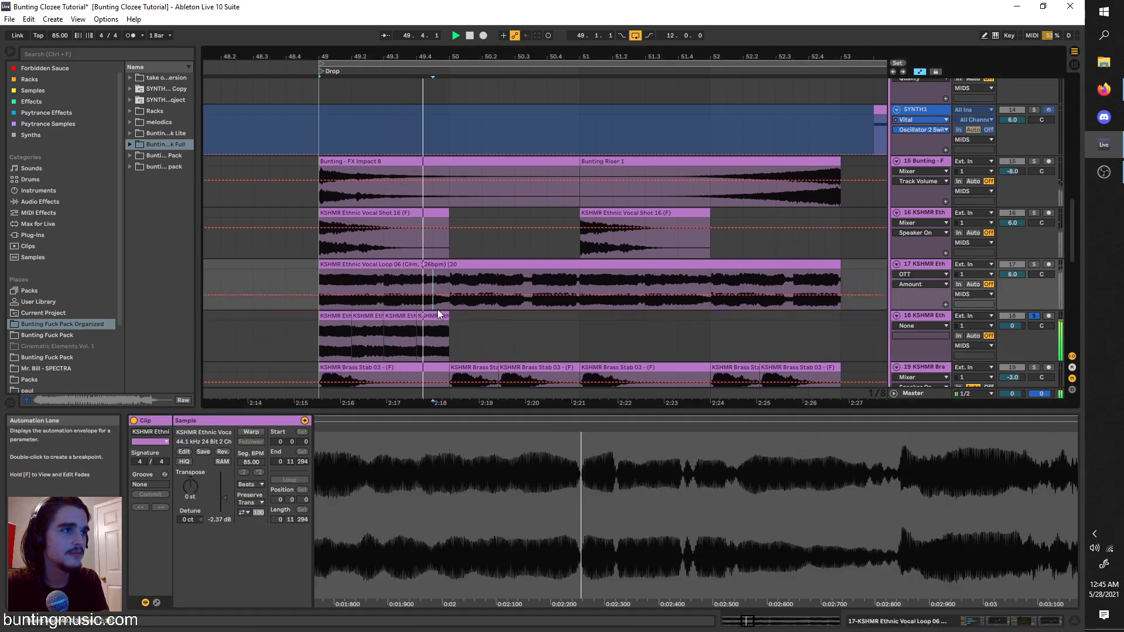
double_click(423, 315)
key("space")
left_click_drag(321, 435, 611, 435)
key("space")
left_click(319, 332)
key("space")
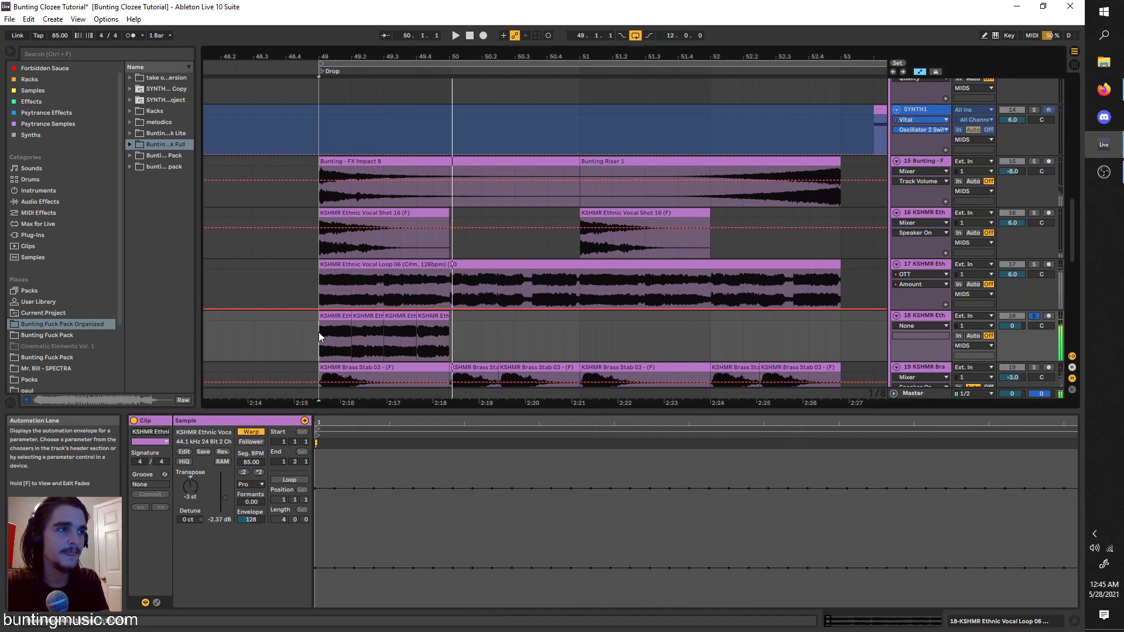
scroll(320, 333, "up", 2)
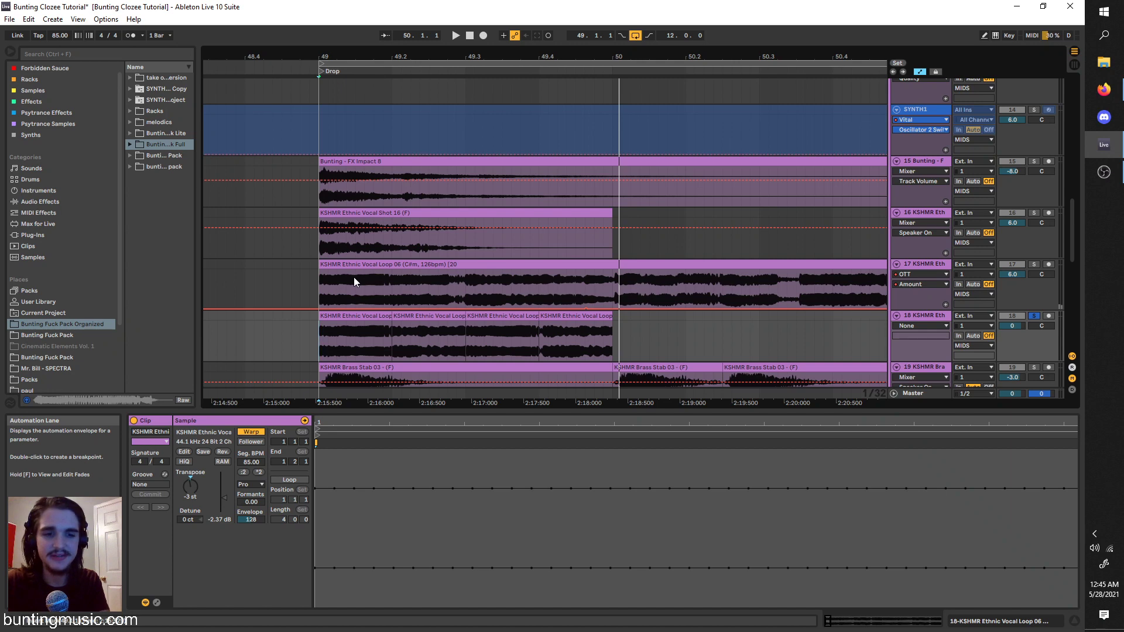
Solo track 13, activate its row of short vocal clips from bar 57 to bar 61 and play them.
scroll(355, 280, "down", 2)
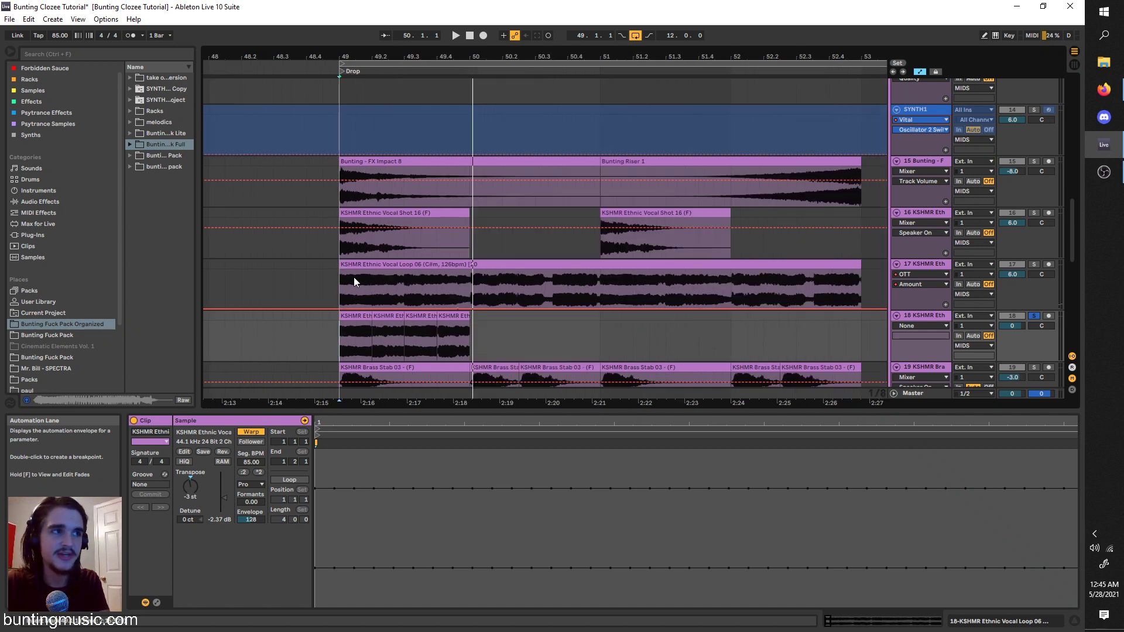
left_click(356, 316)
left_click(388, 316)
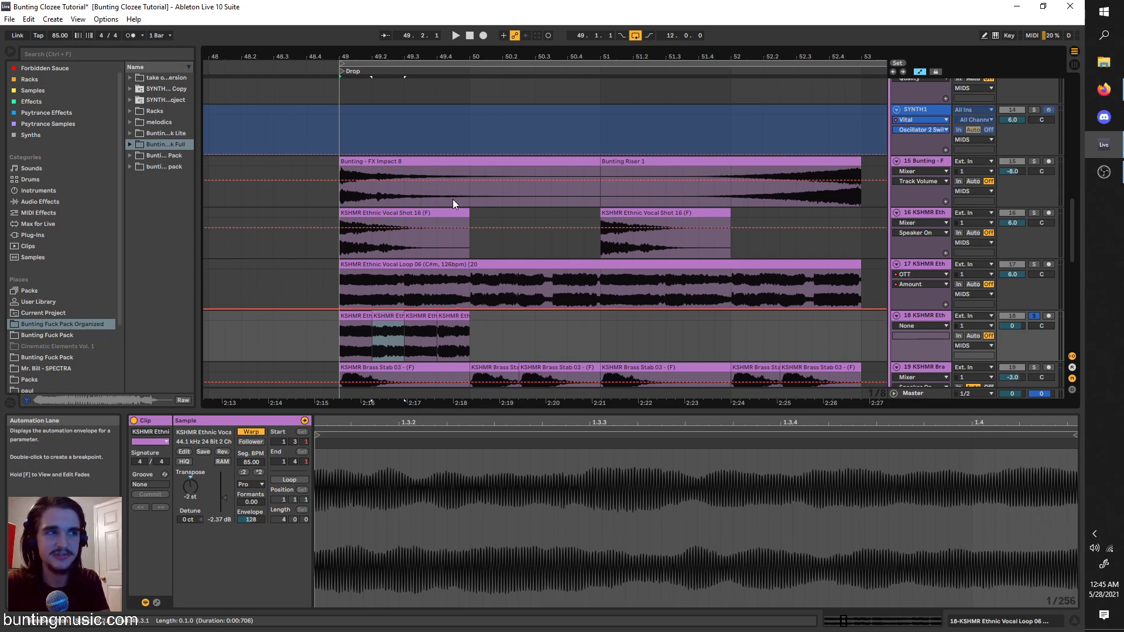
scroll(453, 199, "down", 5)
scroll(457, 174, "up", 3)
scroll(454, 174, "up", 4)
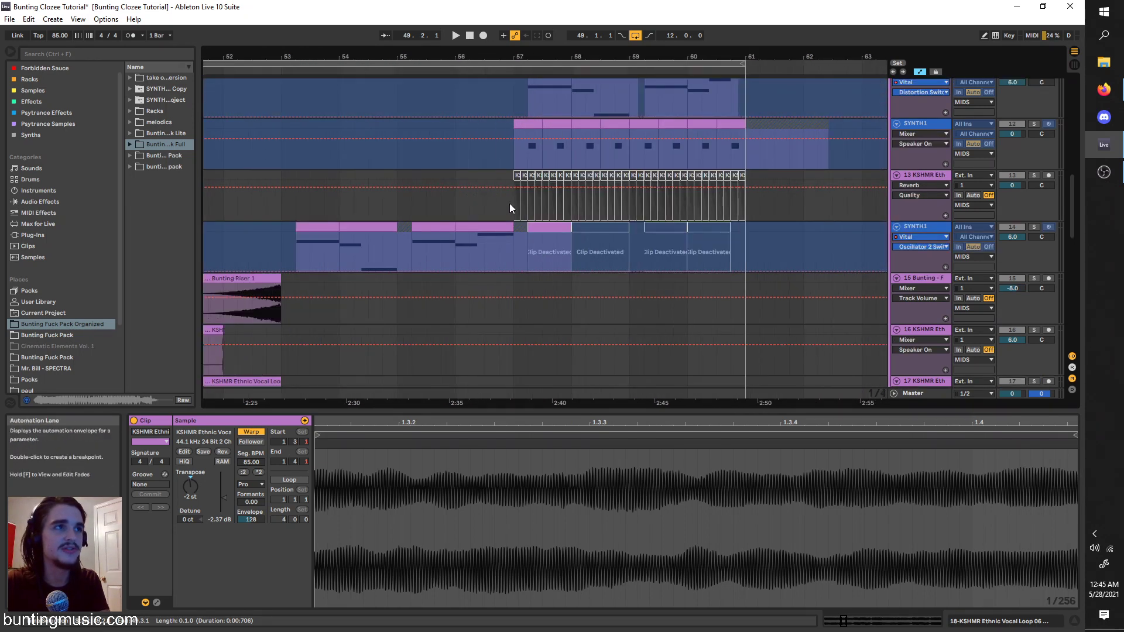
left_click(516, 203)
left_click(726, 210)
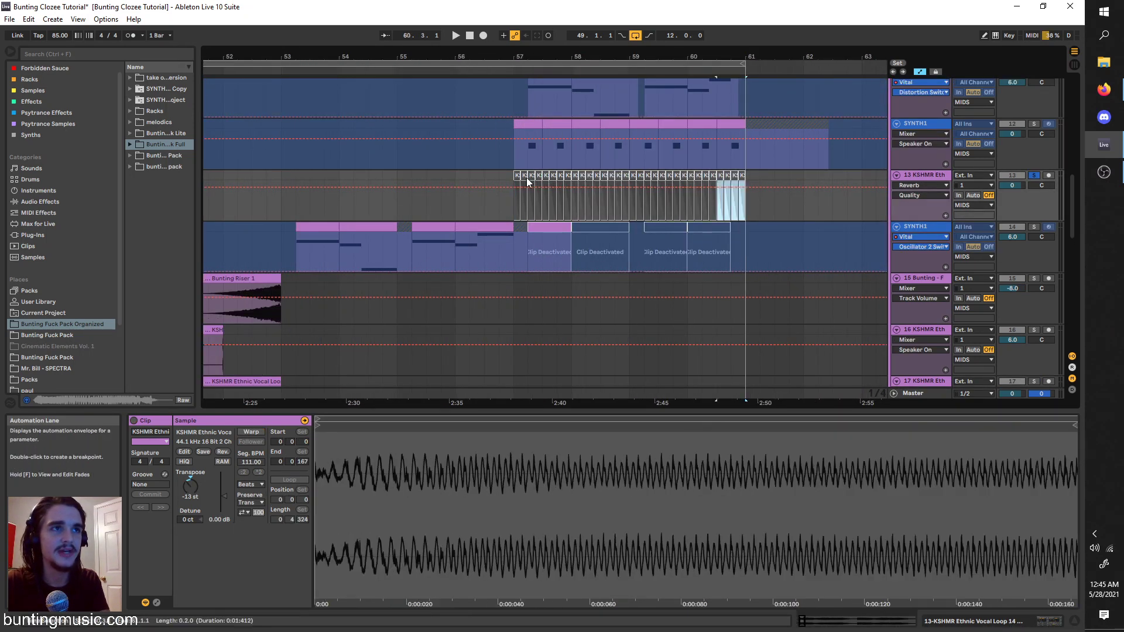
left_click(517, 175, "shift")
key("space")
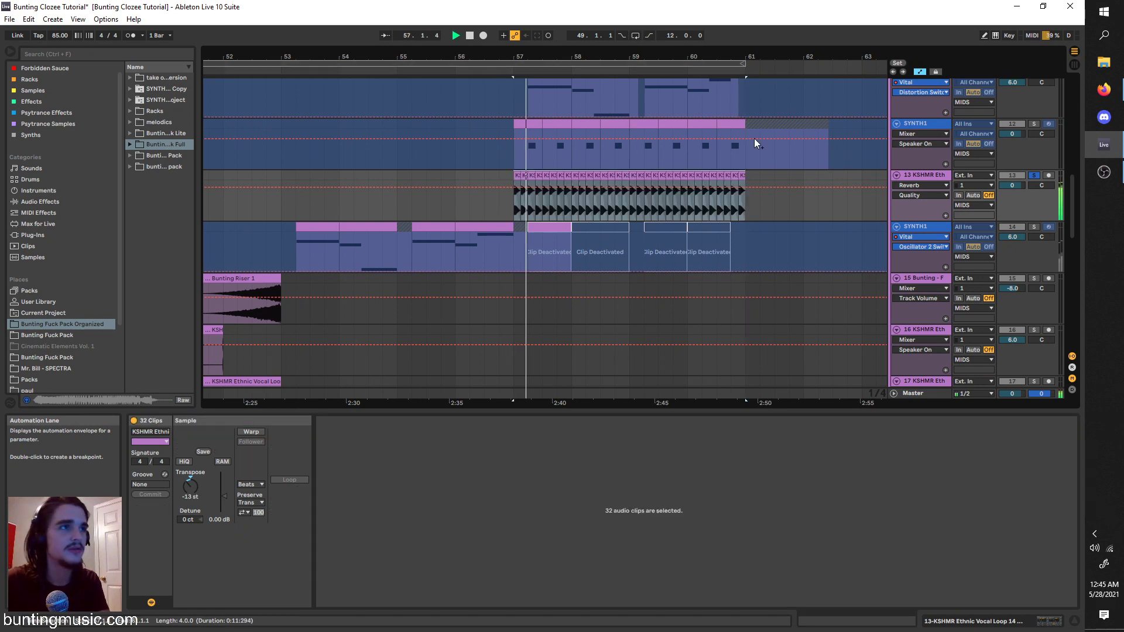
Select all the short vocal clips on track 13 and deactivate them again.
left_click_drag(746, 215, 575, 181)
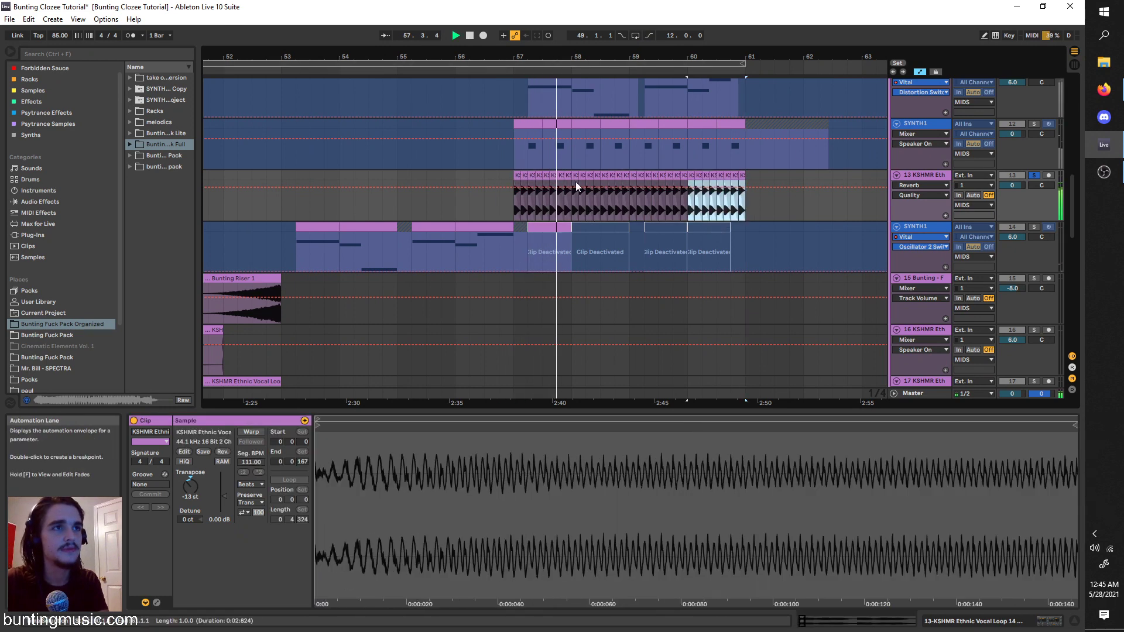
left_click(514, 172, "shift")
key("ctrl+l")
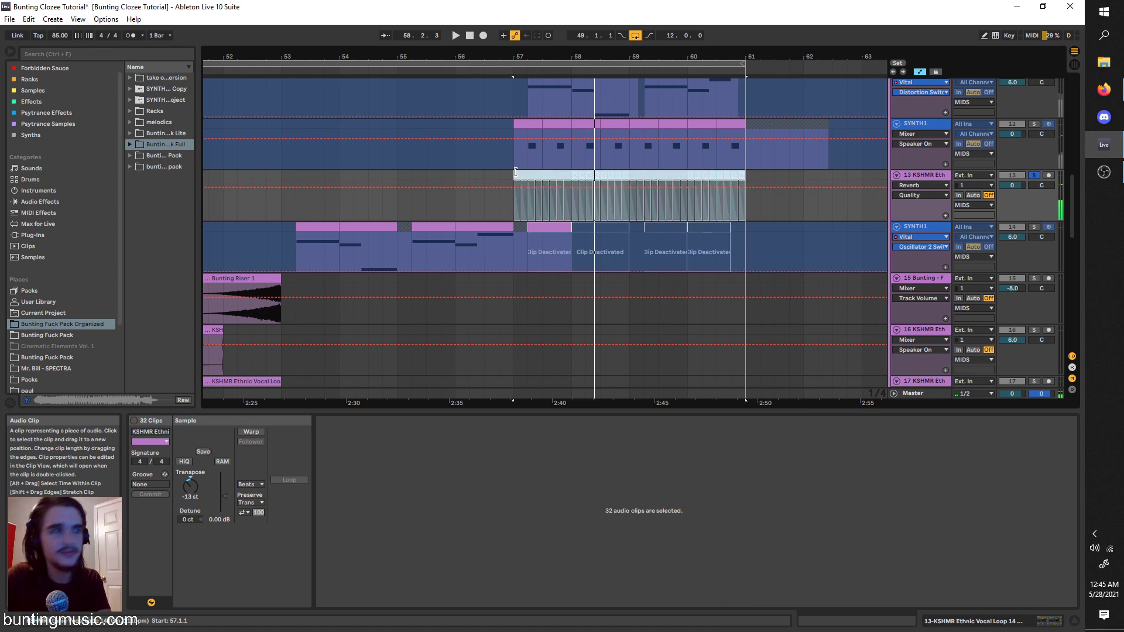
Return to bar 49 and audition the chopped vocals on track 18 in solo.
scroll(370, 240, "left", 8)
left_click(287, 206)
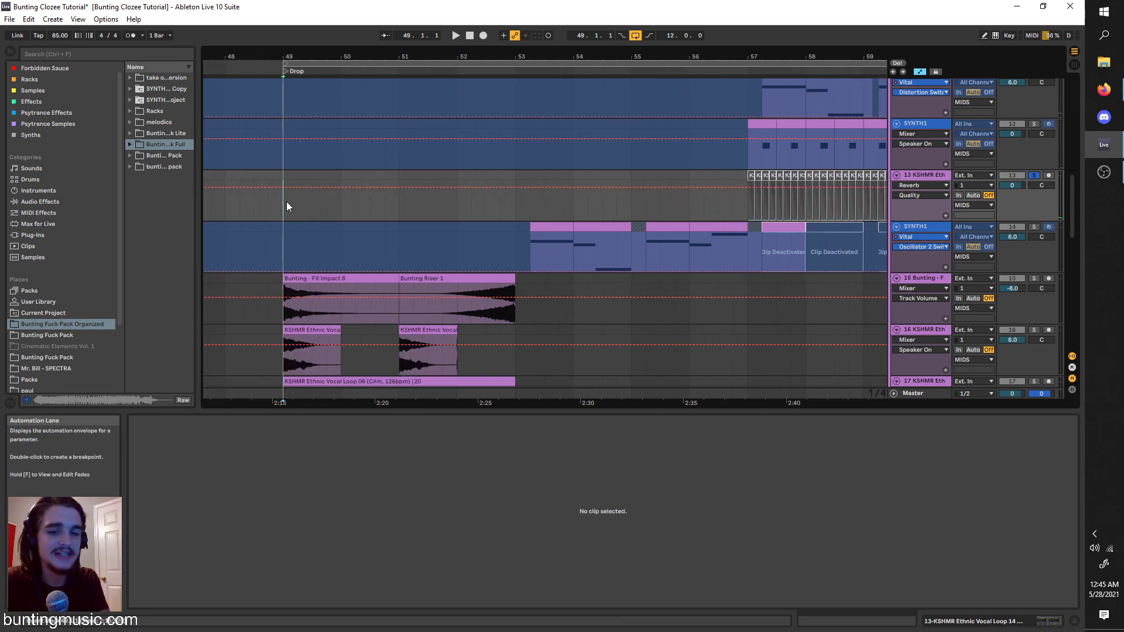
scroll(287, 205, "down", 4)
left_click(304, 198)
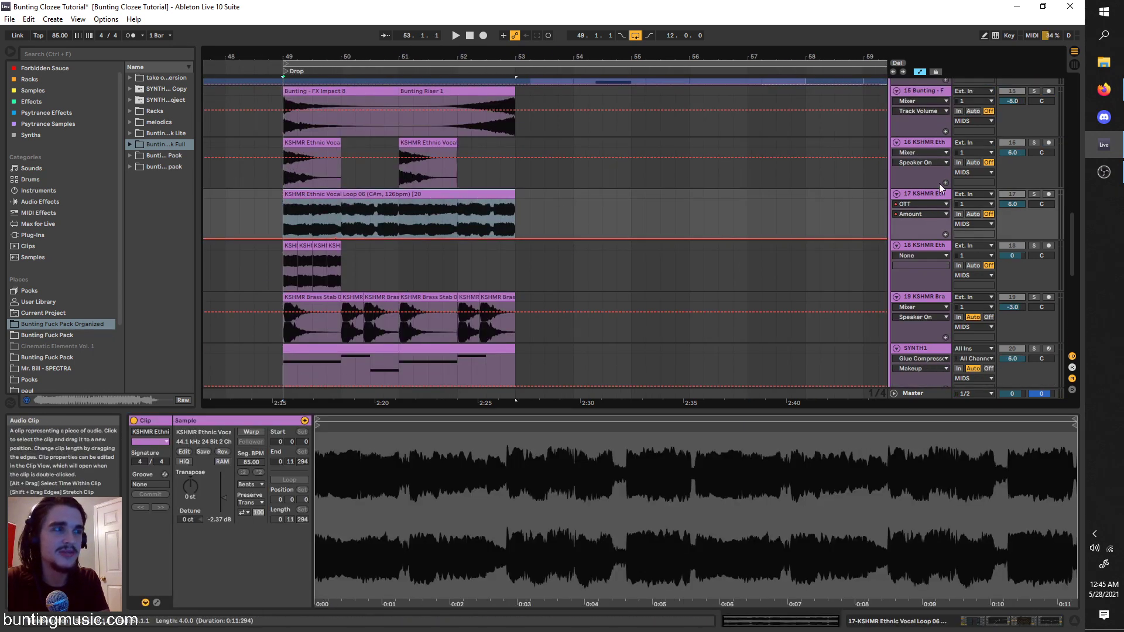
left_click(1034, 194)
scroll(623, 218, "down", 1)
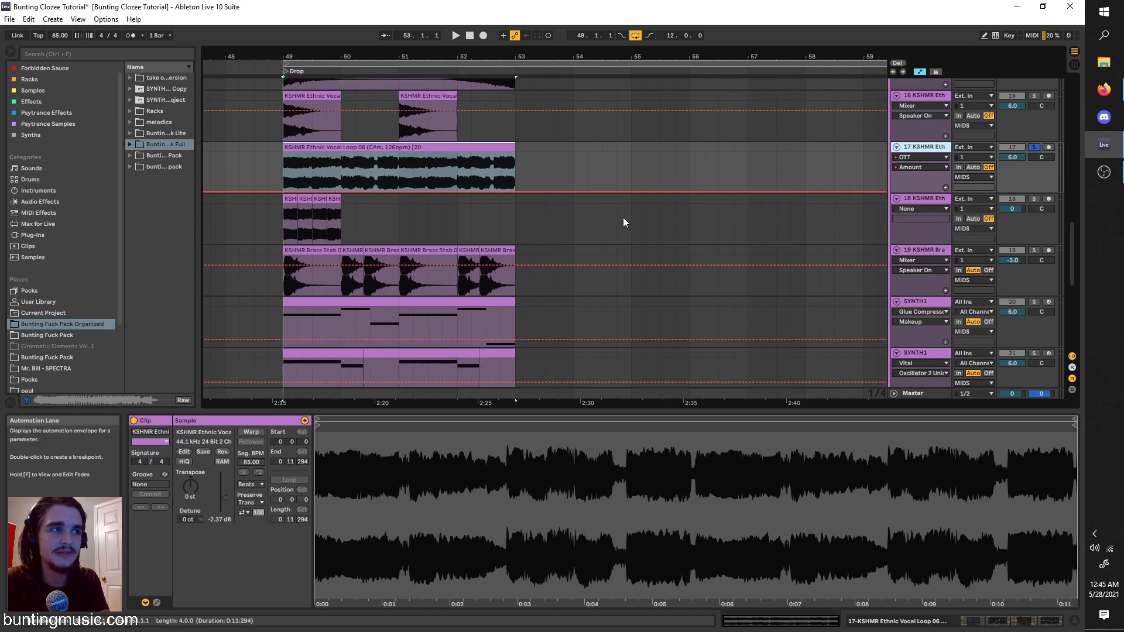
left_click(1034, 199)
key("space")
key("space")
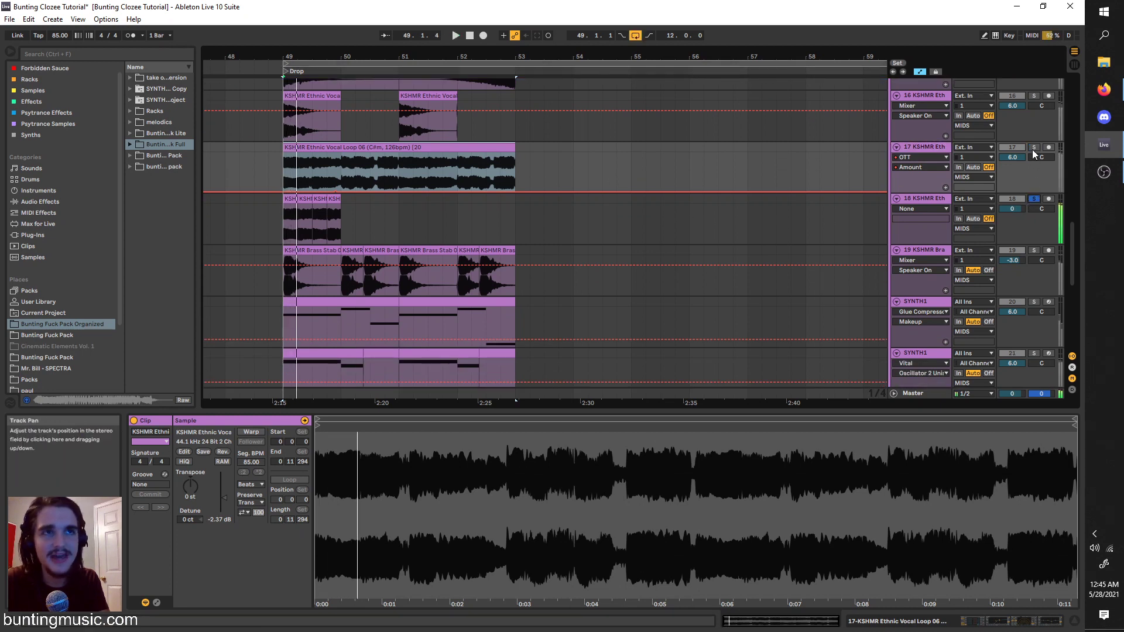
Solo track 17, play its vocal loop from bar 49 and fold track 18.
left_click(1034, 148)
key("space")
key("space")
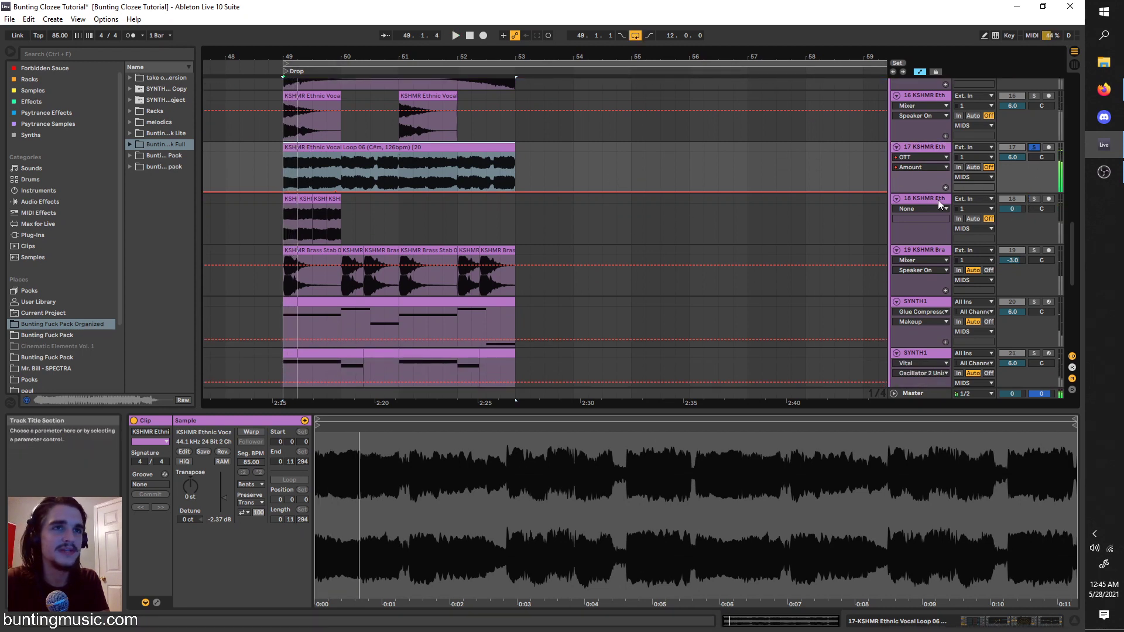
left_click(897, 199)
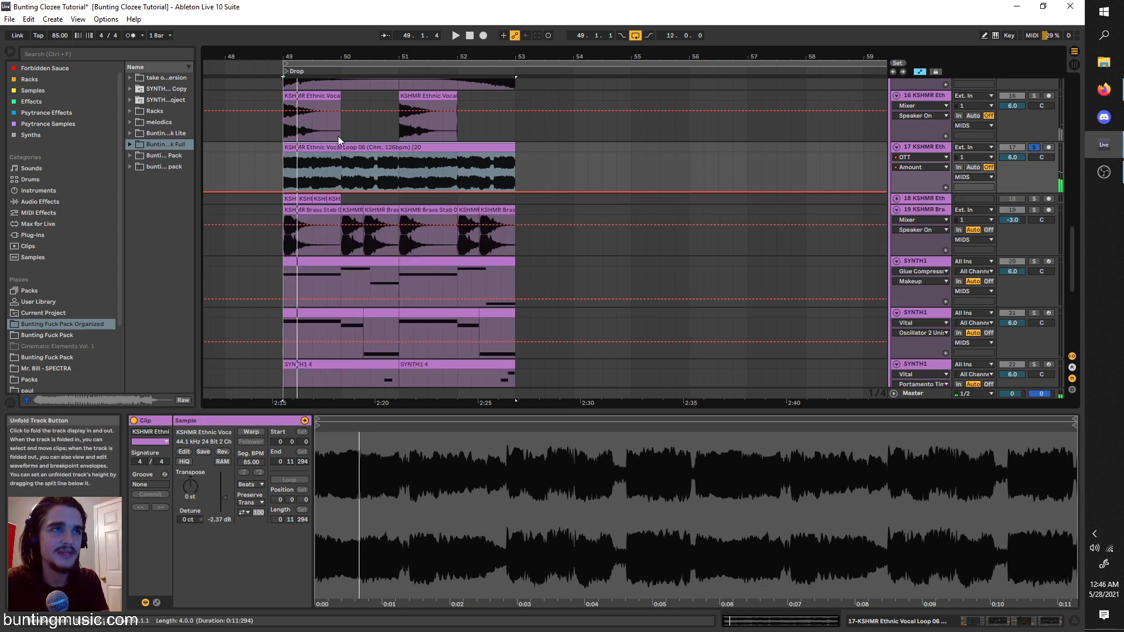
Play the soloed vocal loop and examine track 17's effects chain, including both EQ Eights and the Echo.
key("space")
left_click(920, 147)
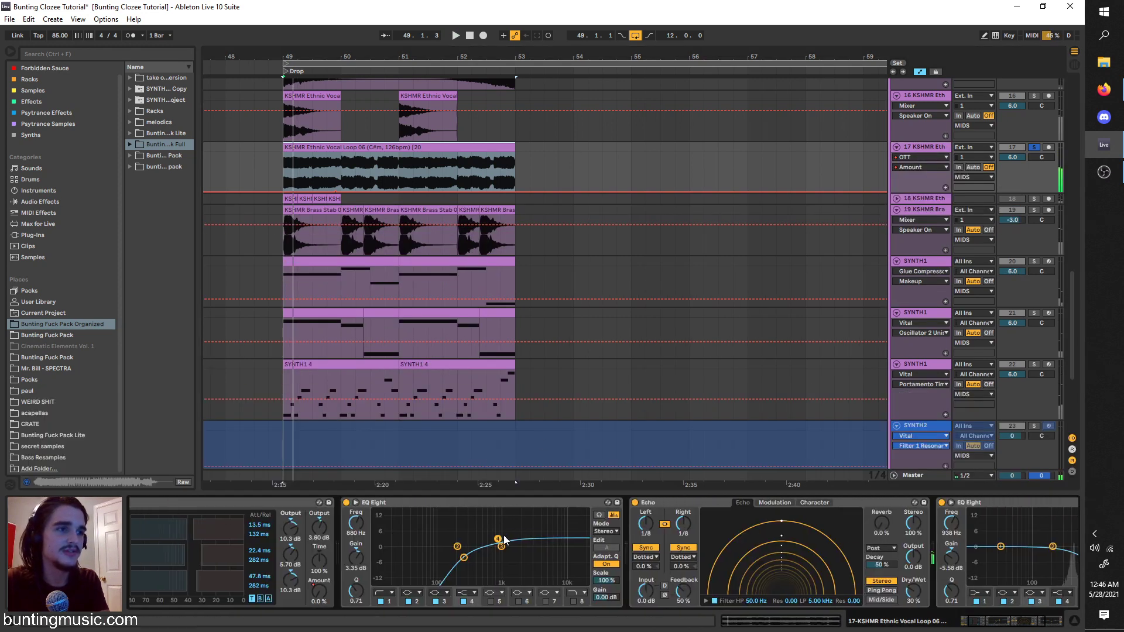
scroll(700, 550, "down", 3)
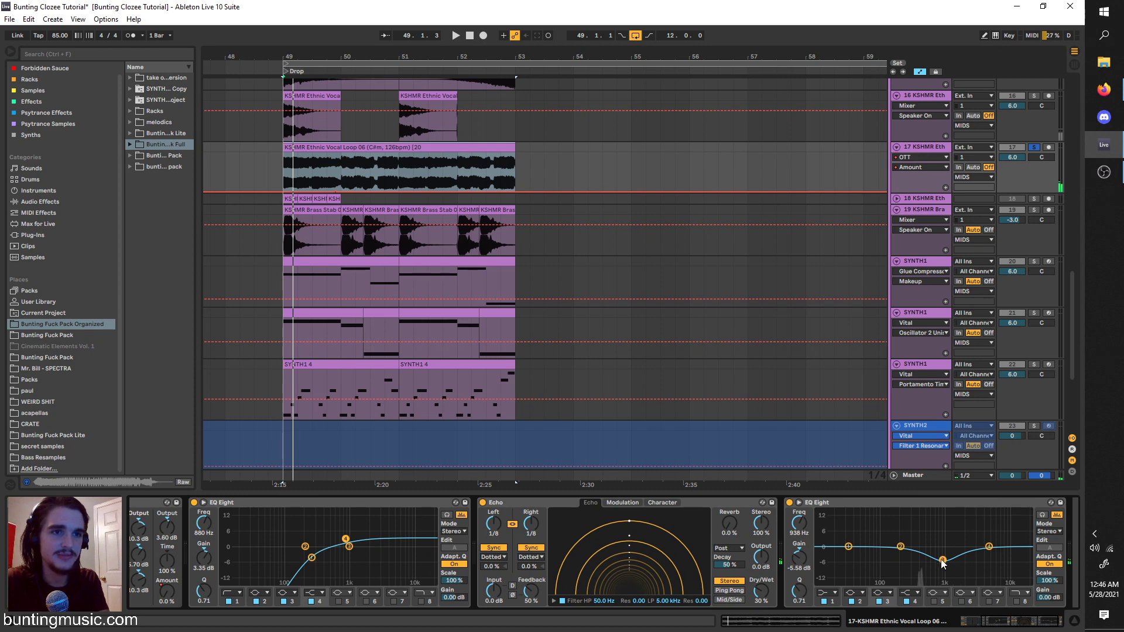
left_click_drag(962, 527, 943, 561)
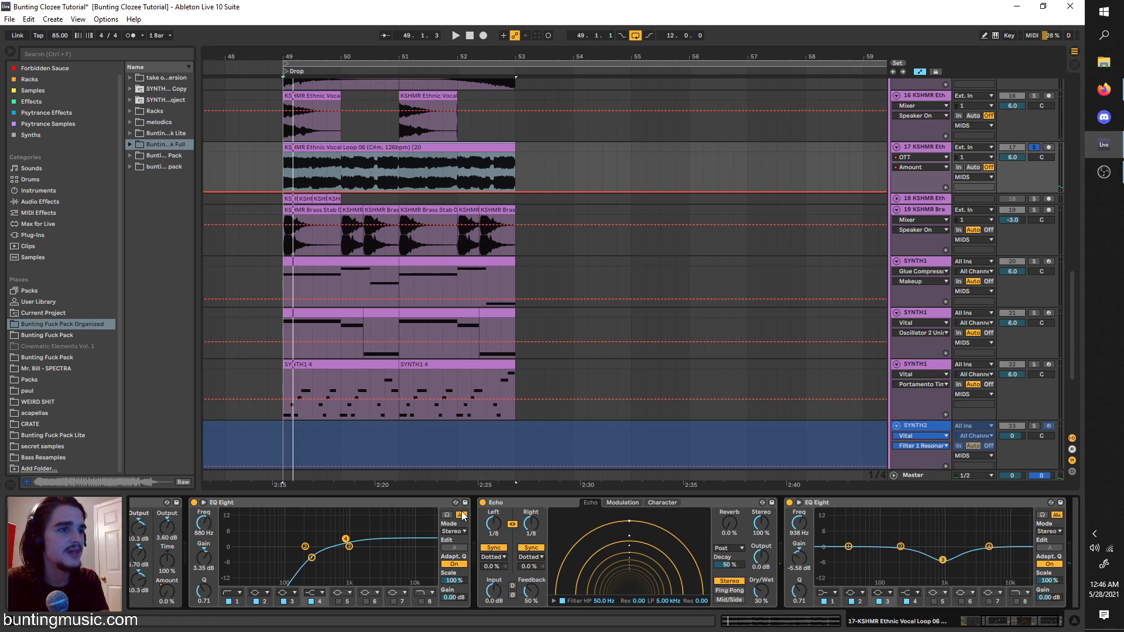
Unsolo track 17 and play the full drop from bar 49.
scroll(342, 361, "left", 1)
scroll(337, 357, "down", 4)
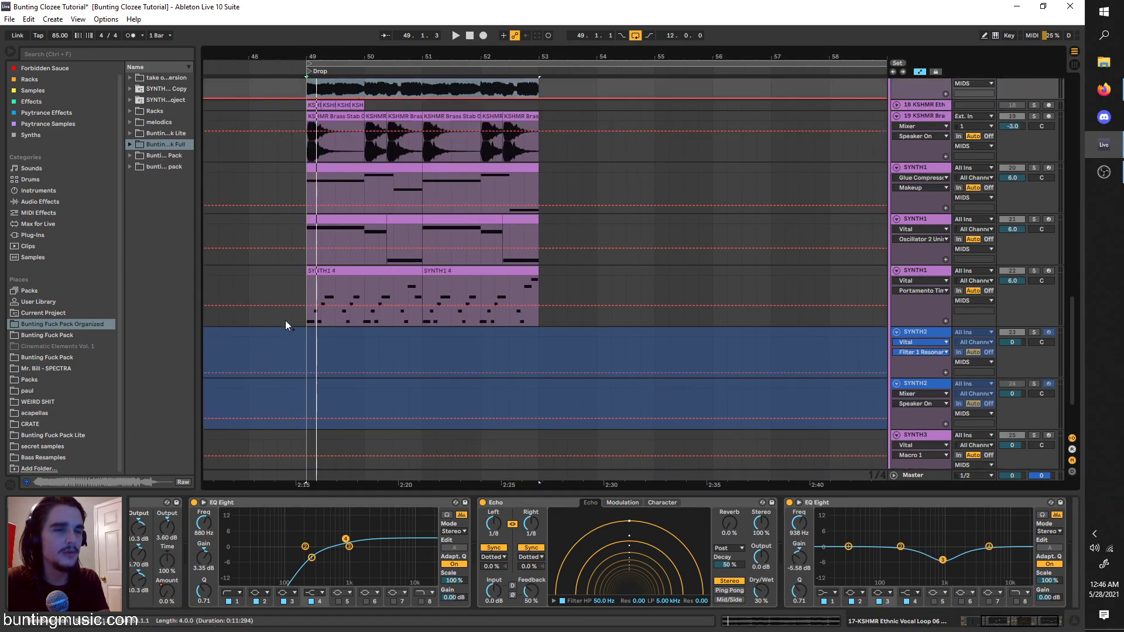
scroll(285, 325, "up", 8)
left_click(1034, 242)
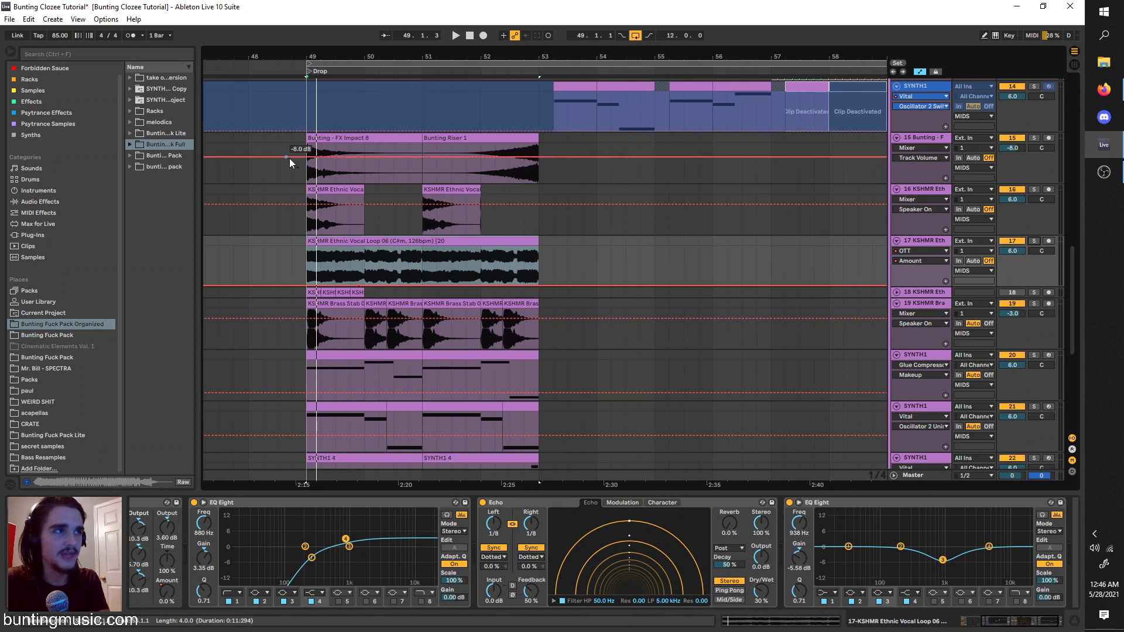
left_click(303, 174)
key("space")
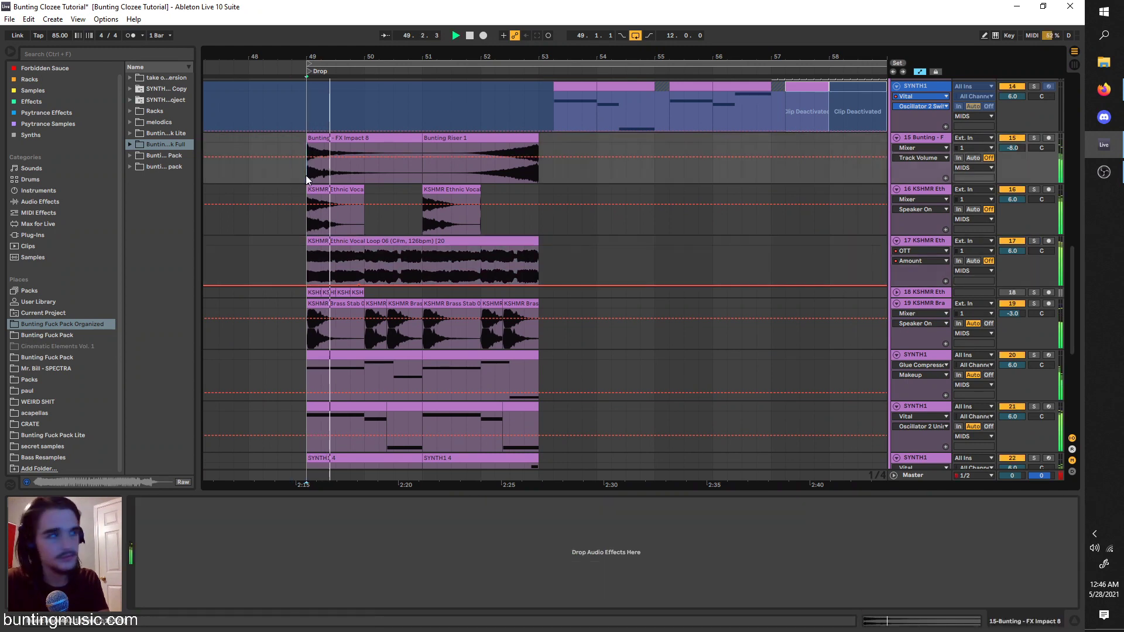
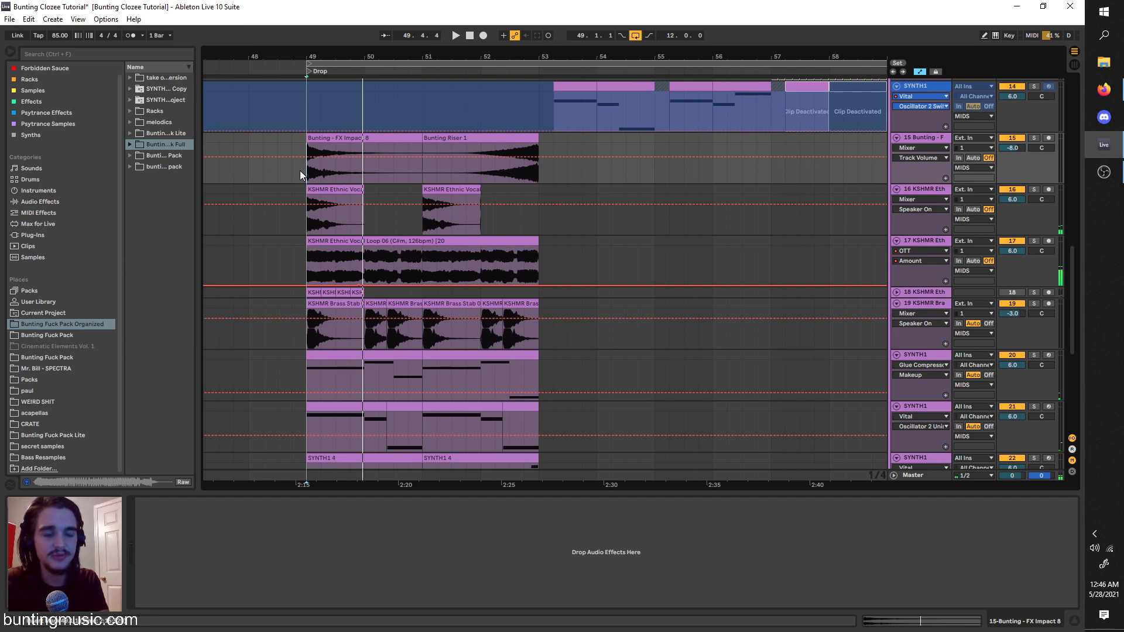
Examine the EQ Eight and Echo on track 16's vocal shot.
scroll(426, 232, "down", 3)
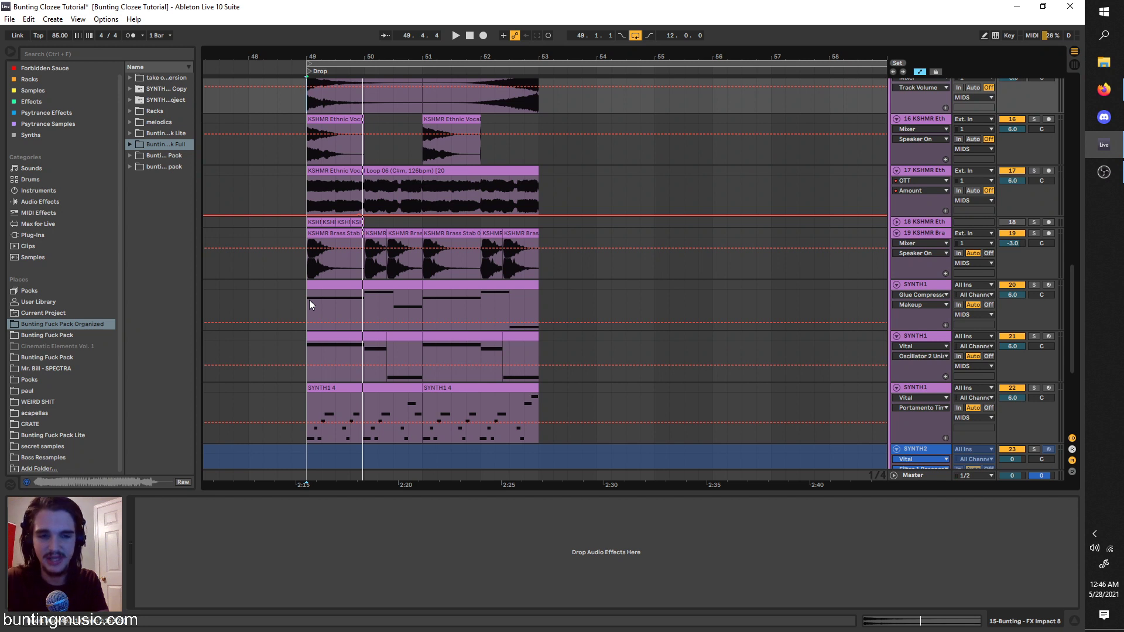
scroll(454, 316, "up", 2)
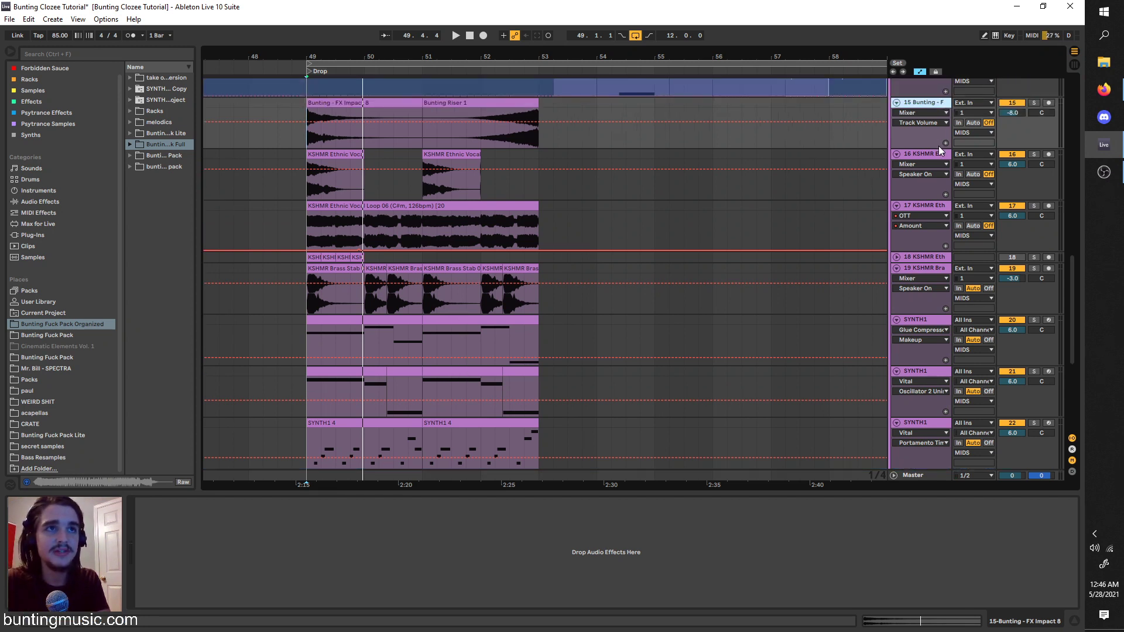
left_click(940, 173)
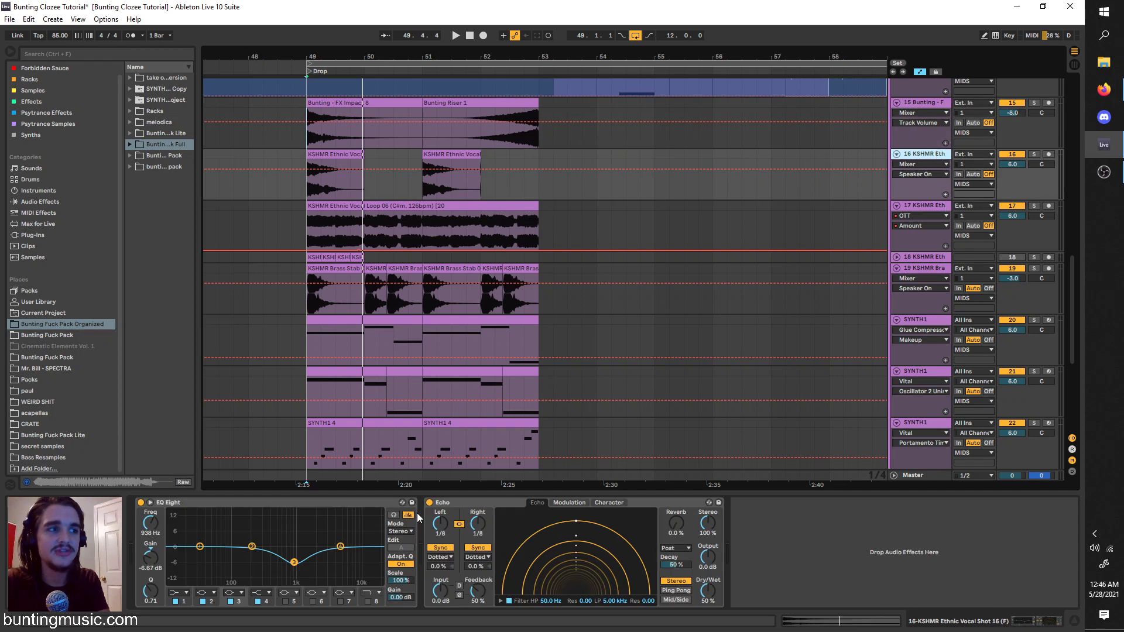
left_click(318, 502)
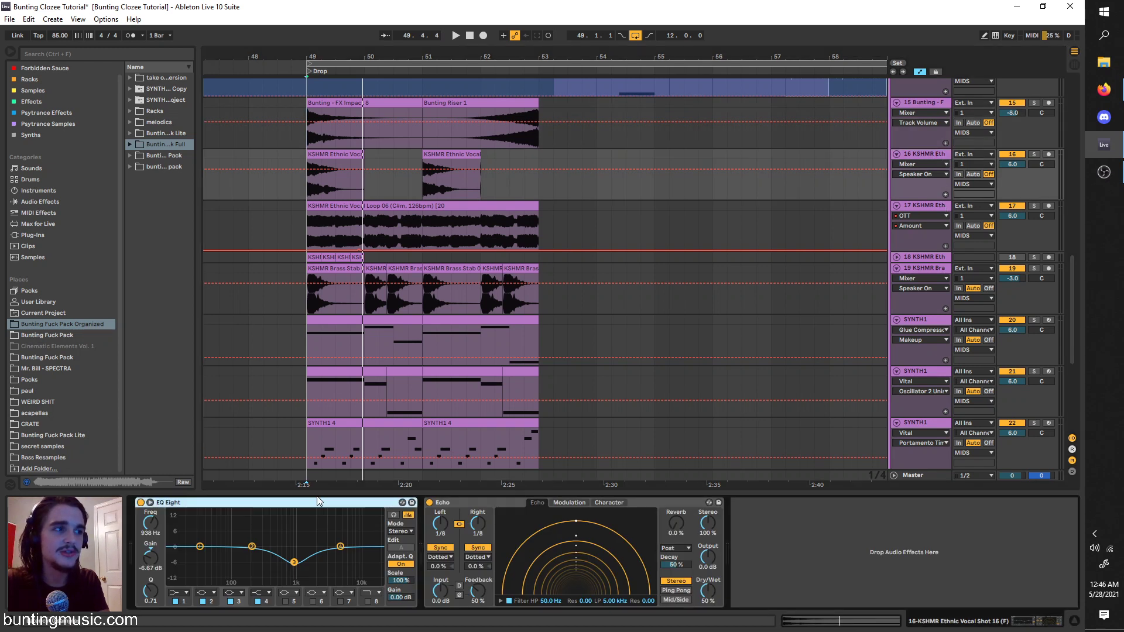
Solo the SYNTH1 arpeggio on track 22 and play it from bar 49 while viewing its EQ Eight.
left_click(939, 426)
left_click(1034, 422)
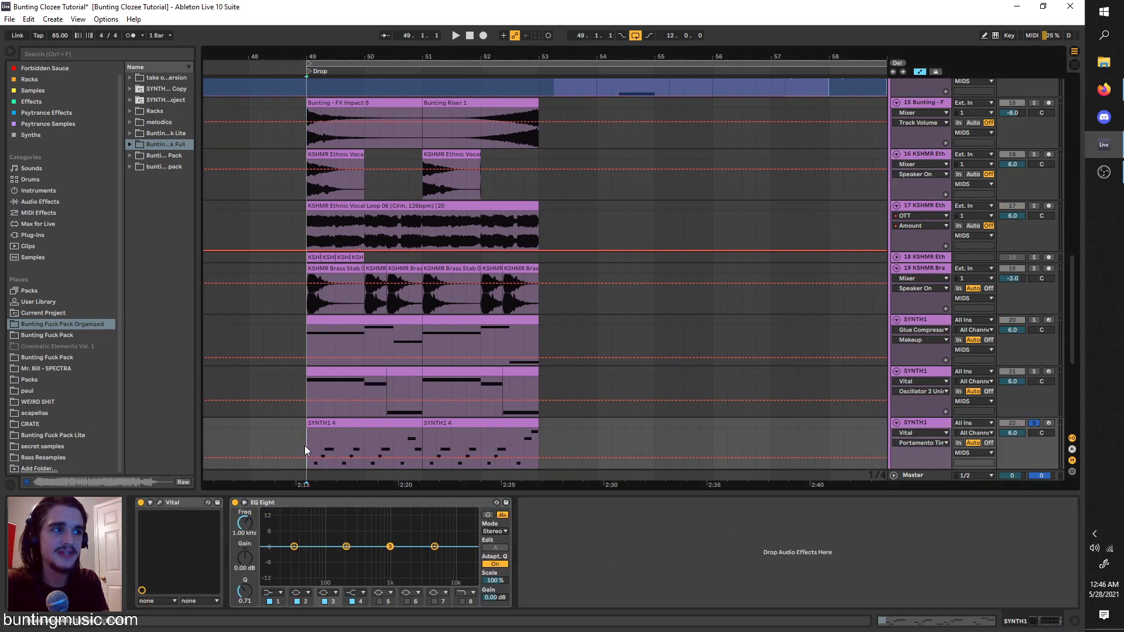
key("space")
key("Down")
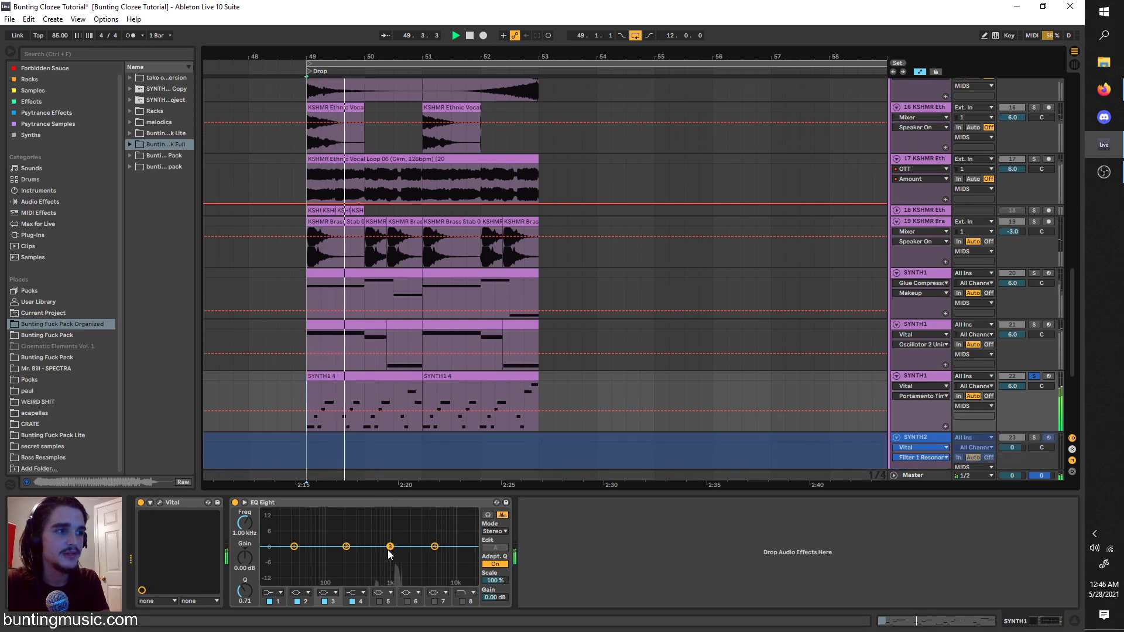
key("space")
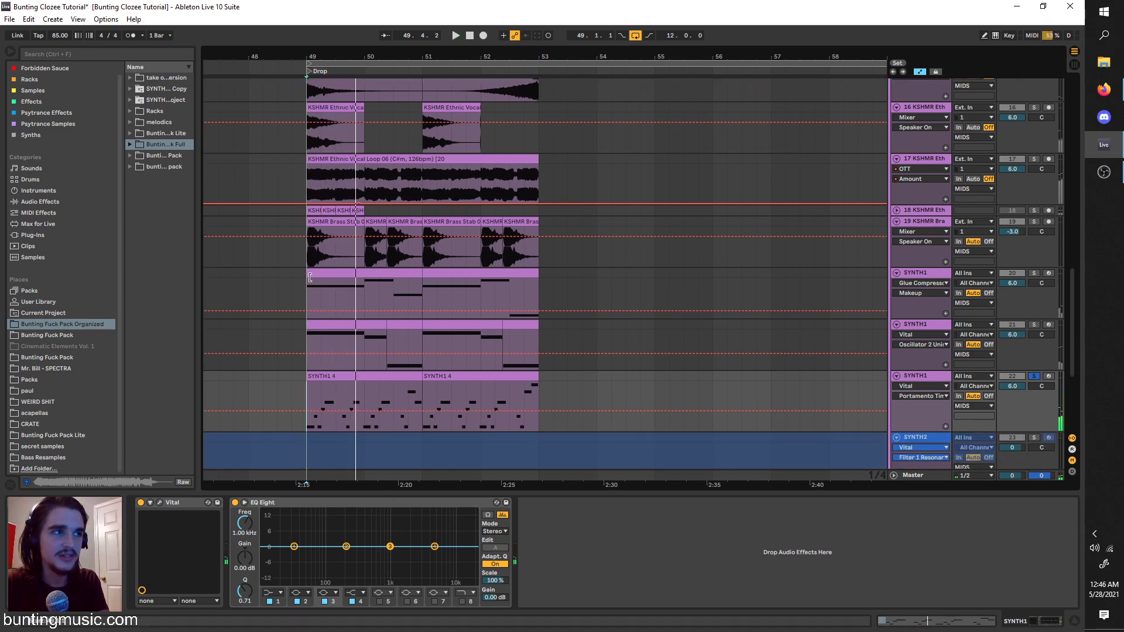
Show track 17's effects chain and play from bar 49 to examine the vocal loop's spectrum in its EQ Eights.
scroll(947, 203, "up", 2)
left_click(930, 206)
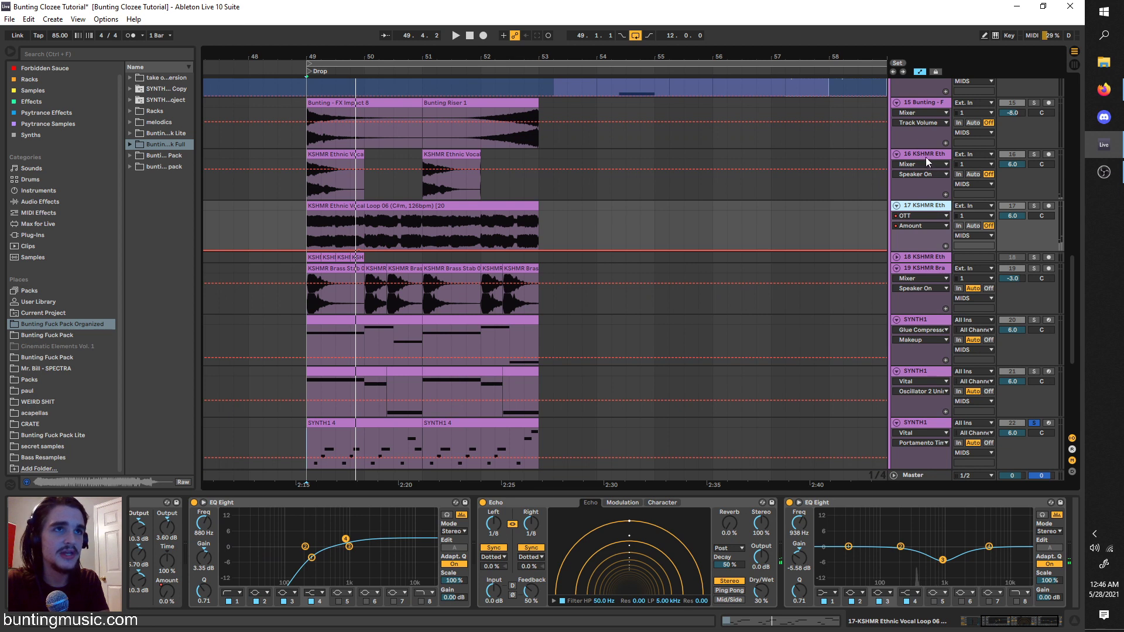
scroll(858, 546, "down", 1)
key("space")
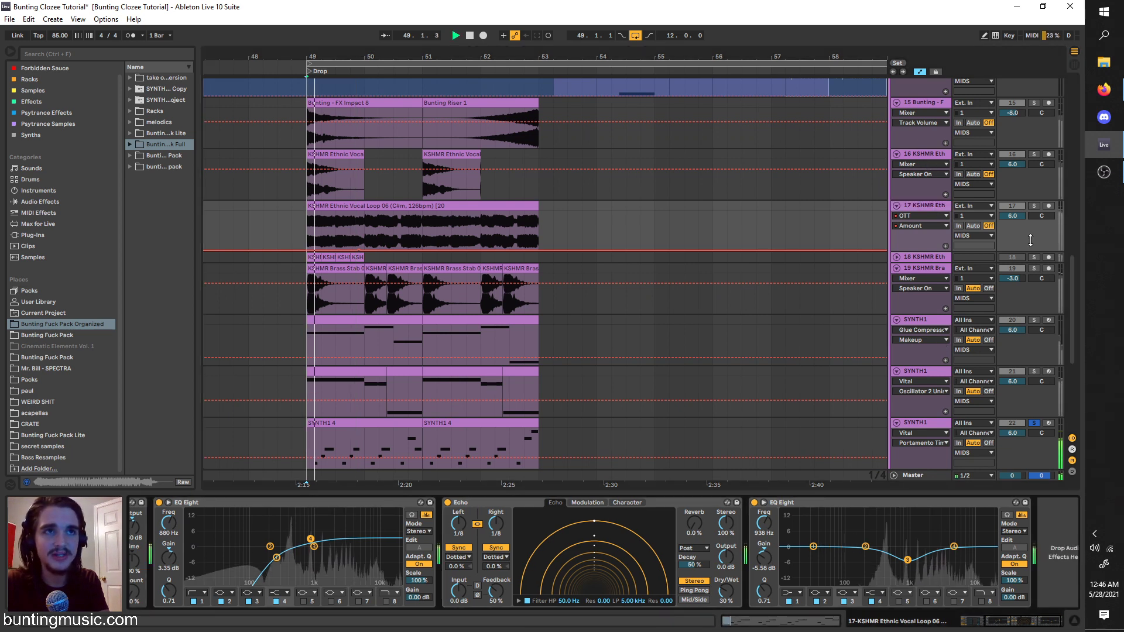
Unsolo the SYNTH1 arpeggio on track 22 and play all layers together from bar 49.
left_click(923, 424)
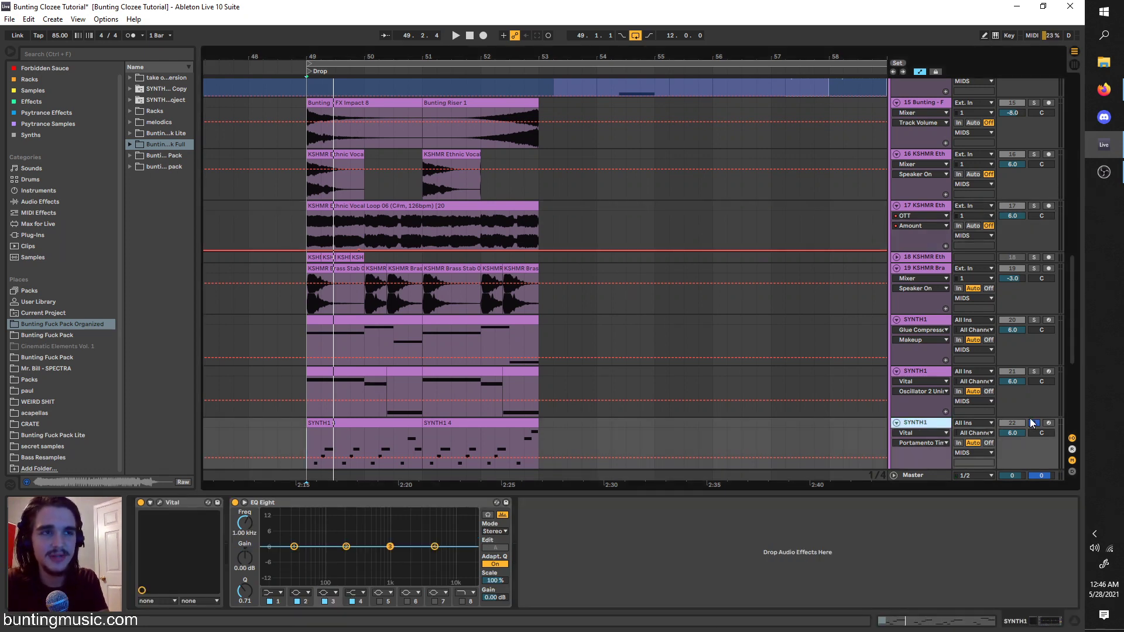
left_click(1032, 422)
scroll(321, 323, "up", 2)
left_click(308, 325)
key("space")
scroll(316, 314, "up", 1)
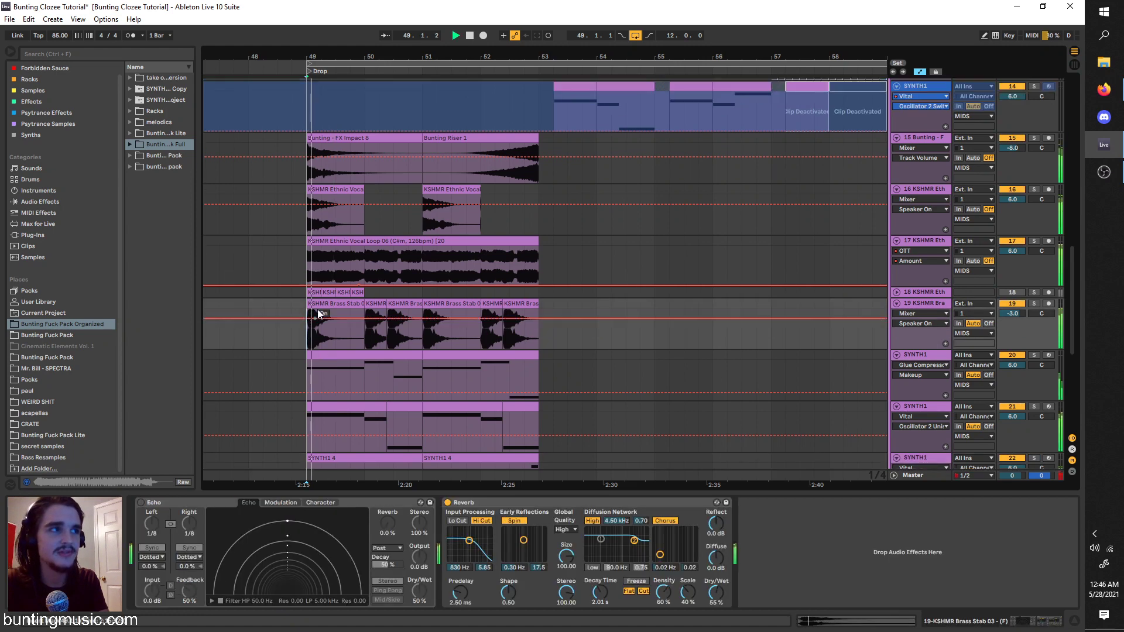
Play the drop from bar 49 with track 16's EQ Eight and Echo in view.
scroll(318, 290, "up", 2)
left_click(309, 286)
key("space")
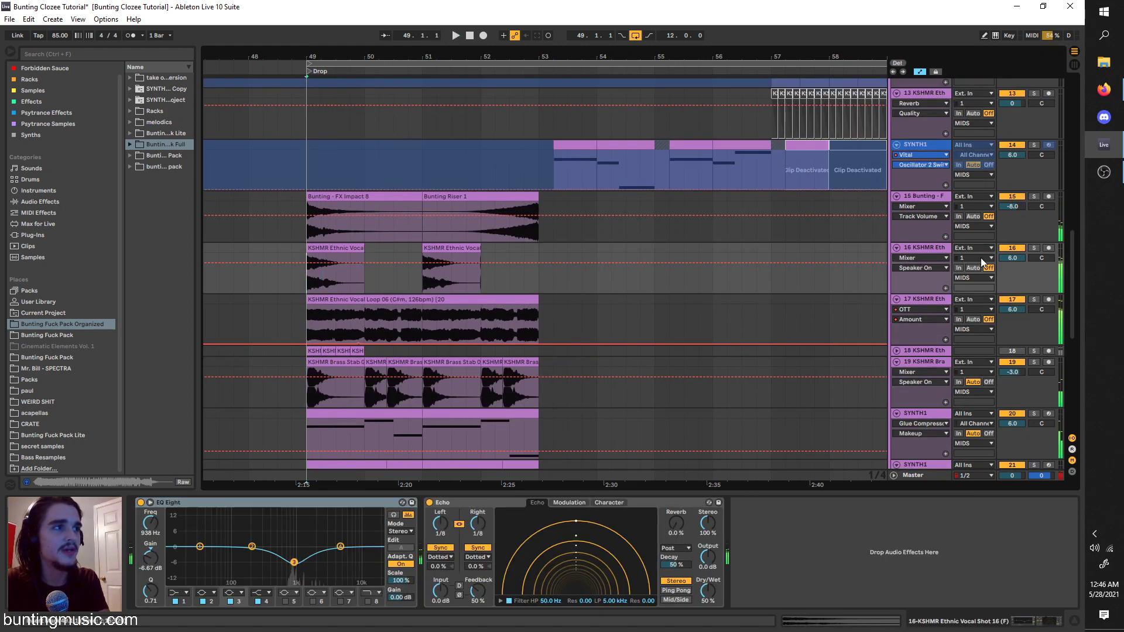
Solo the KSHMR Ethnic Vocal Shot track 16 and play its clips from the drop and from bar 51.
left_click(1034, 248)
key("space")
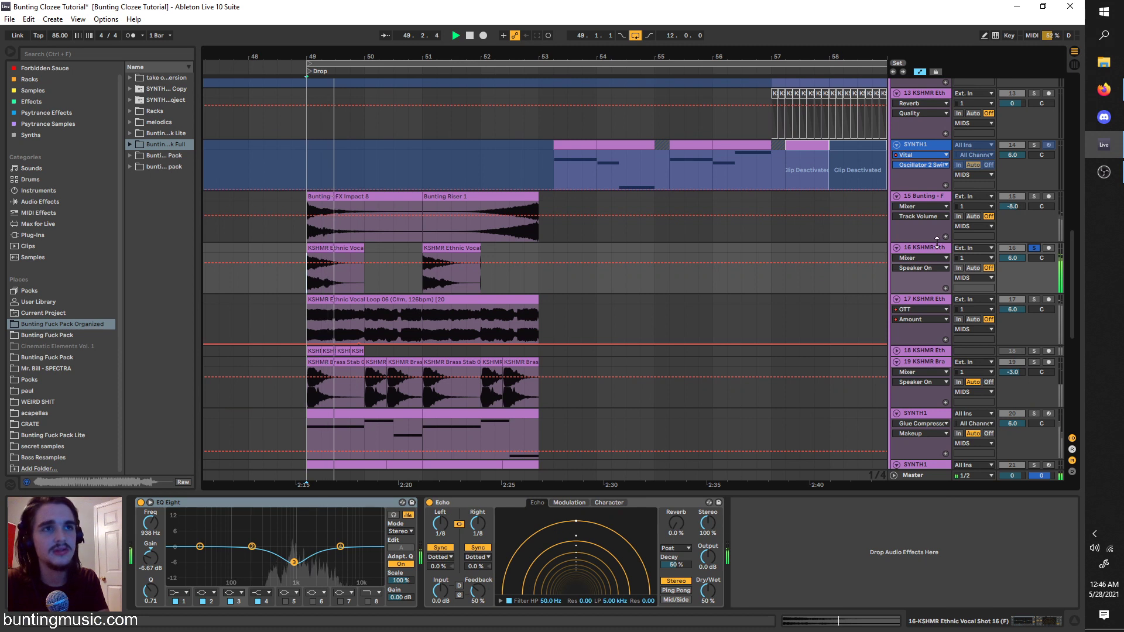
left_click(424, 279)
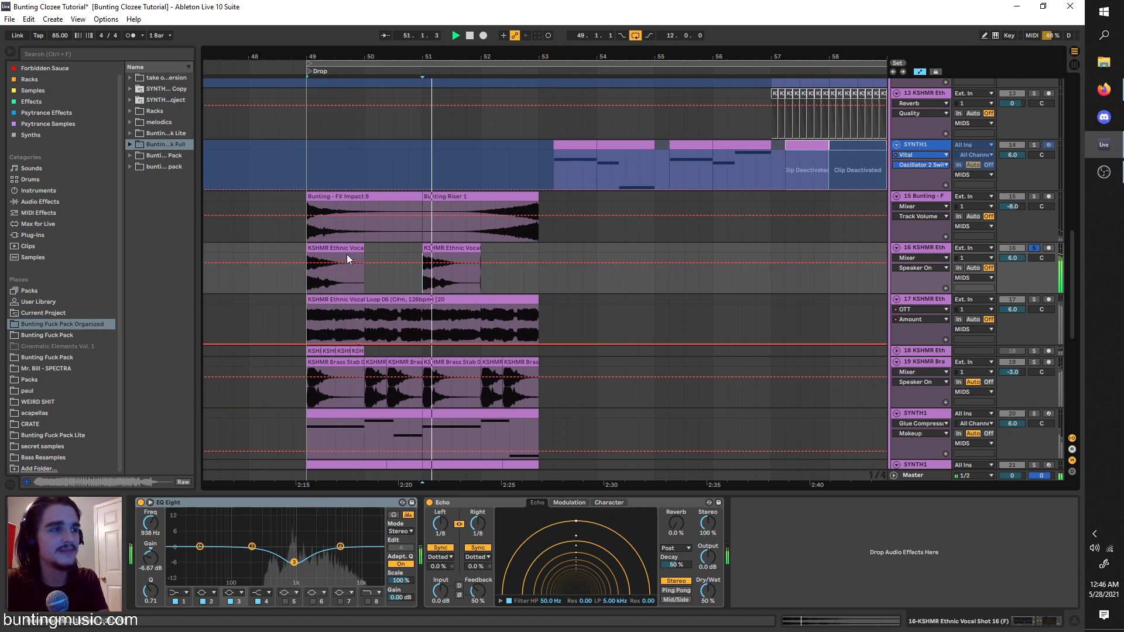
Audition the FX Impact 8 clip with track 15 soloed, take the track out of solo, and open the Bunting Riser 1 clip.
left_click(319, 226)
key("space")
left_click(1034, 196)
key("space")
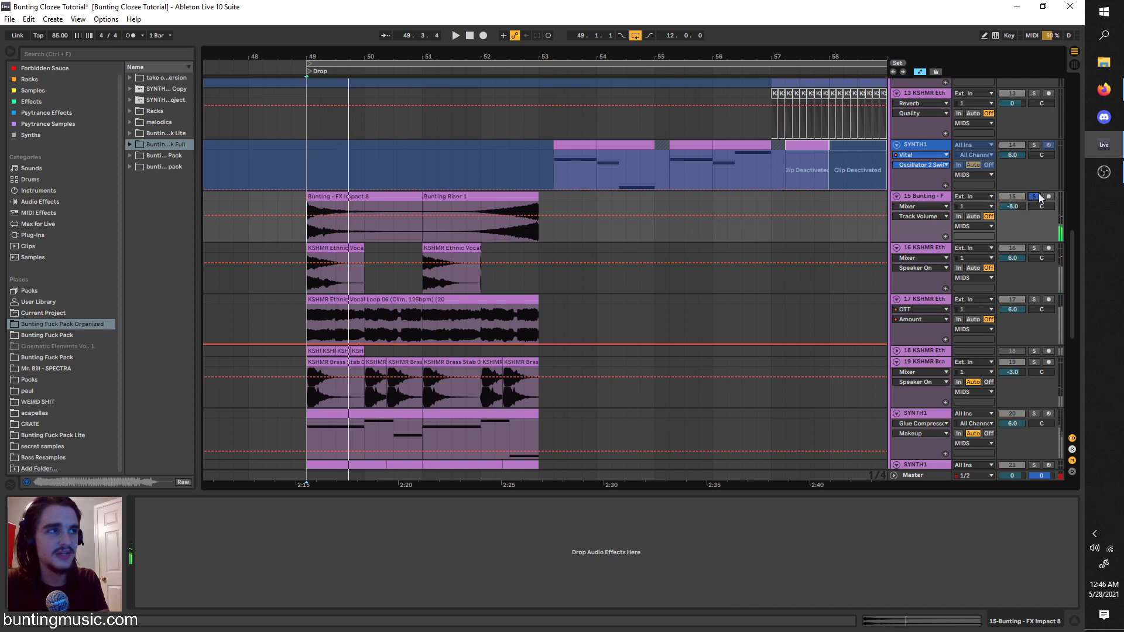
left_click(1036, 196)
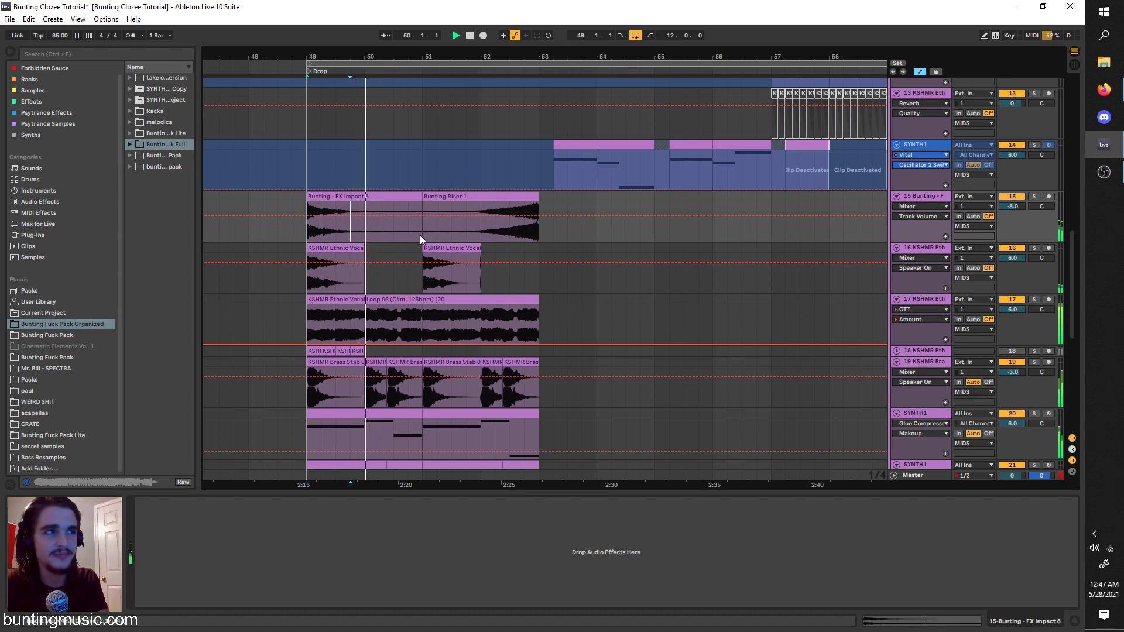
left_click(490, 198)
double_click(491, 197)
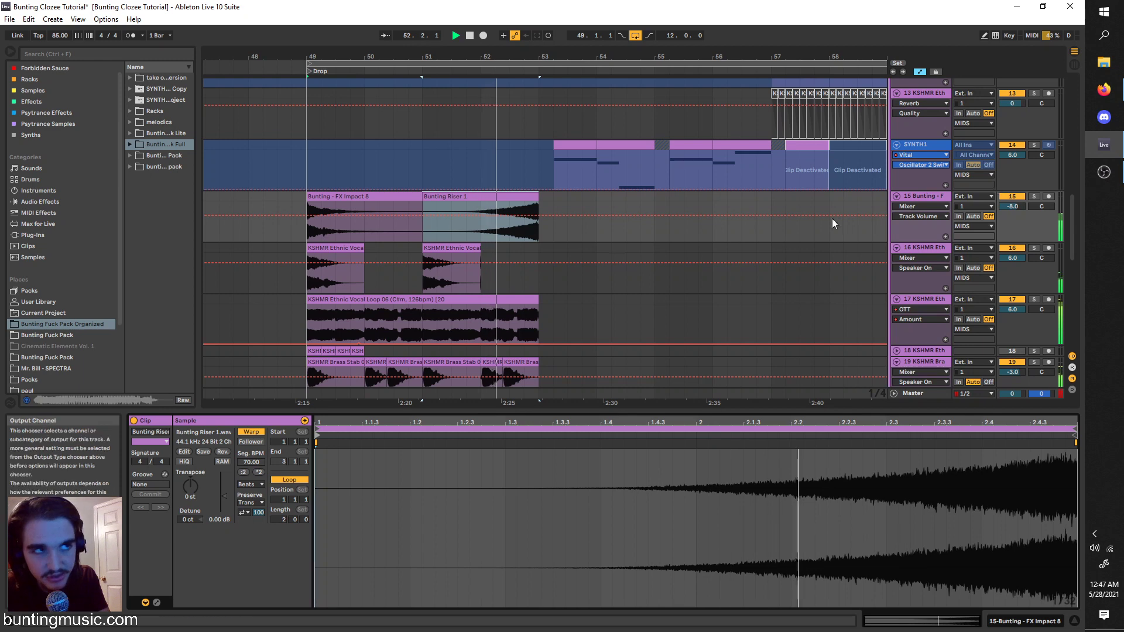
Solo the Bunting percussion track 7 and select its Mid Tom clip at 52.3.
scroll(546, 266, "up", 2)
scroll(526, 279, "up", 15)
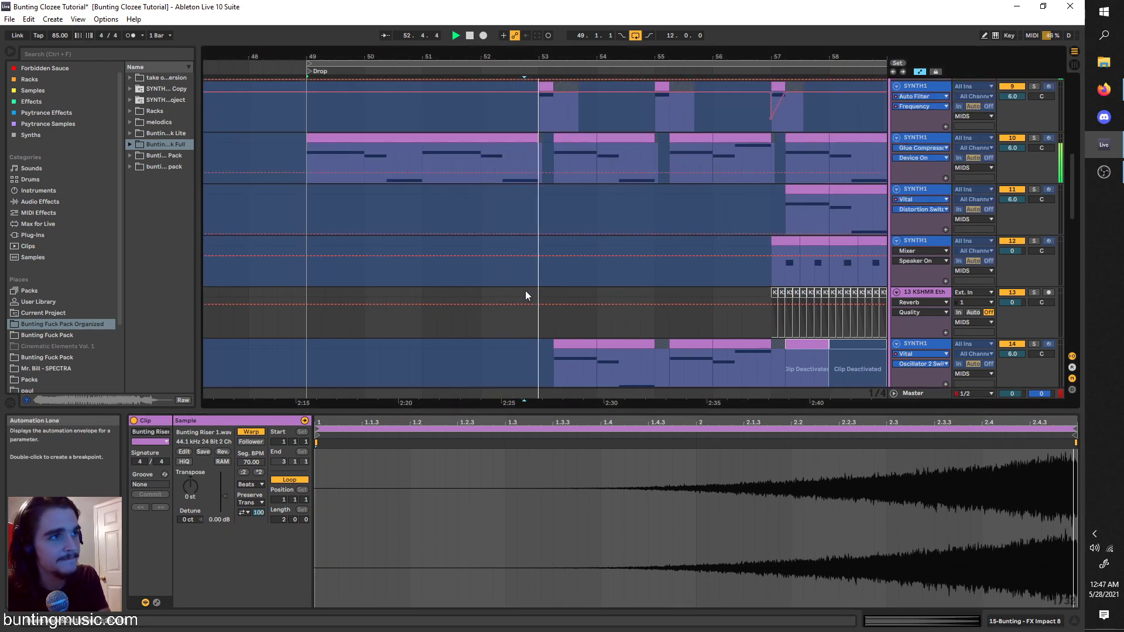
left_click(510, 235)
left_click(1035, 207)
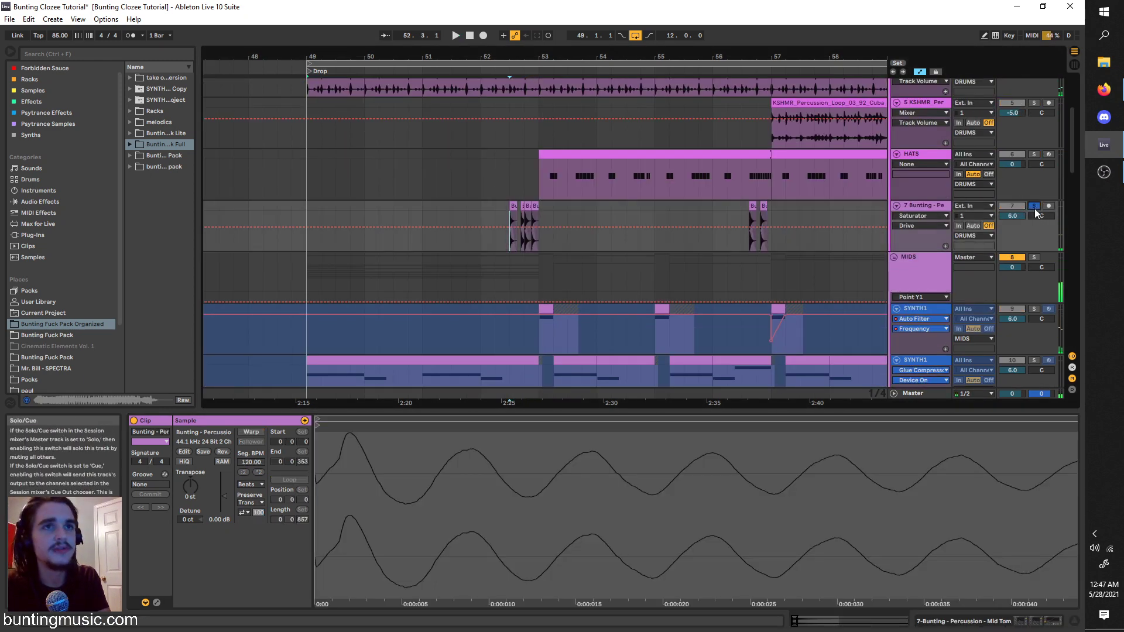
key("space")
scroll(470, 244, "up", 5)
scroll(722, 229, "up", 3)
key("space")
left_click(710, 206)
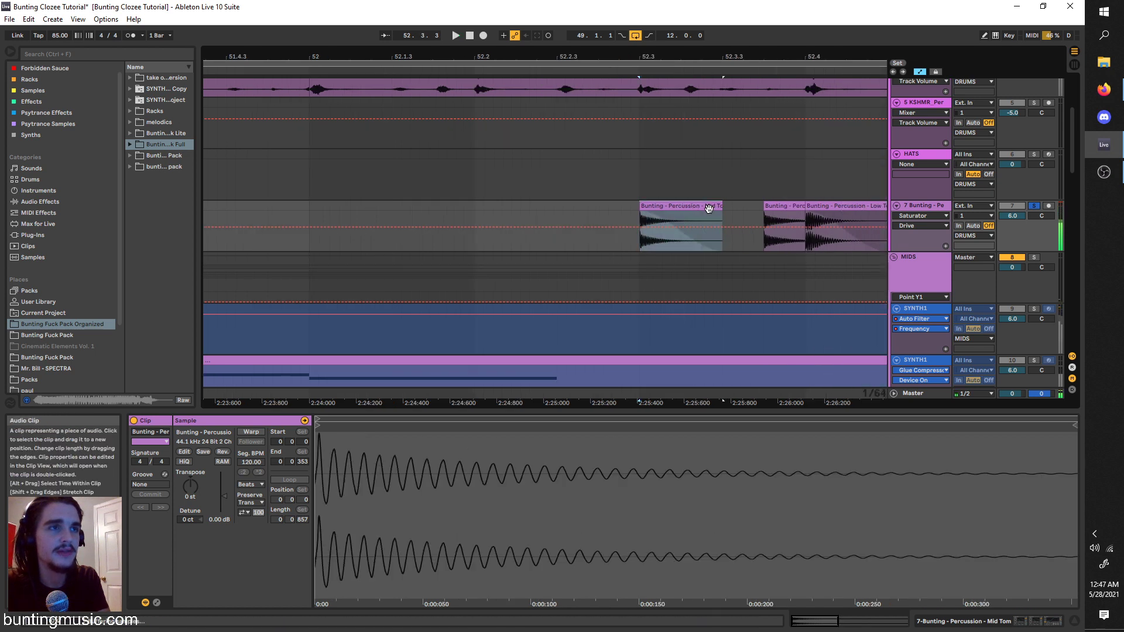
Play the tom fill on track 7 from 52.3 to bar 53, and take the track out of solo.
scroll(689, 234, "down", 3)
scroll(657, 237, "right", 2)
scroll(657, 234, "up", 3)
left_click(576, 237)
key("space")
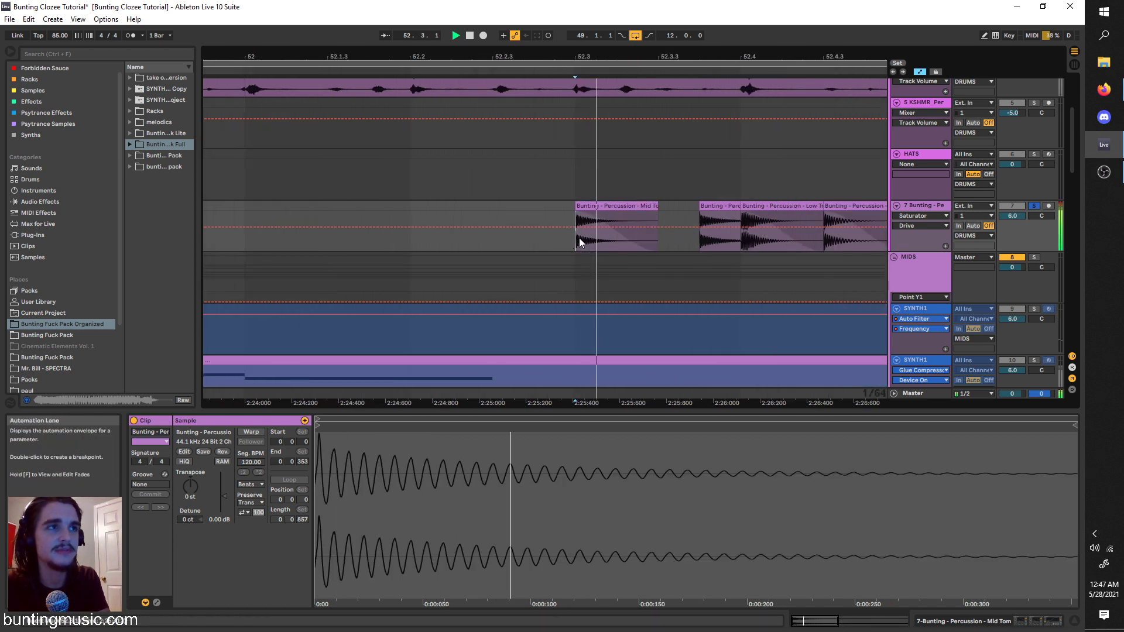
scroll(603, 259, "right", 3)
scroll(603, 258, "down", 3)
scroll(603, 258, "right", 2)
left_click(602, 237)
key("space")
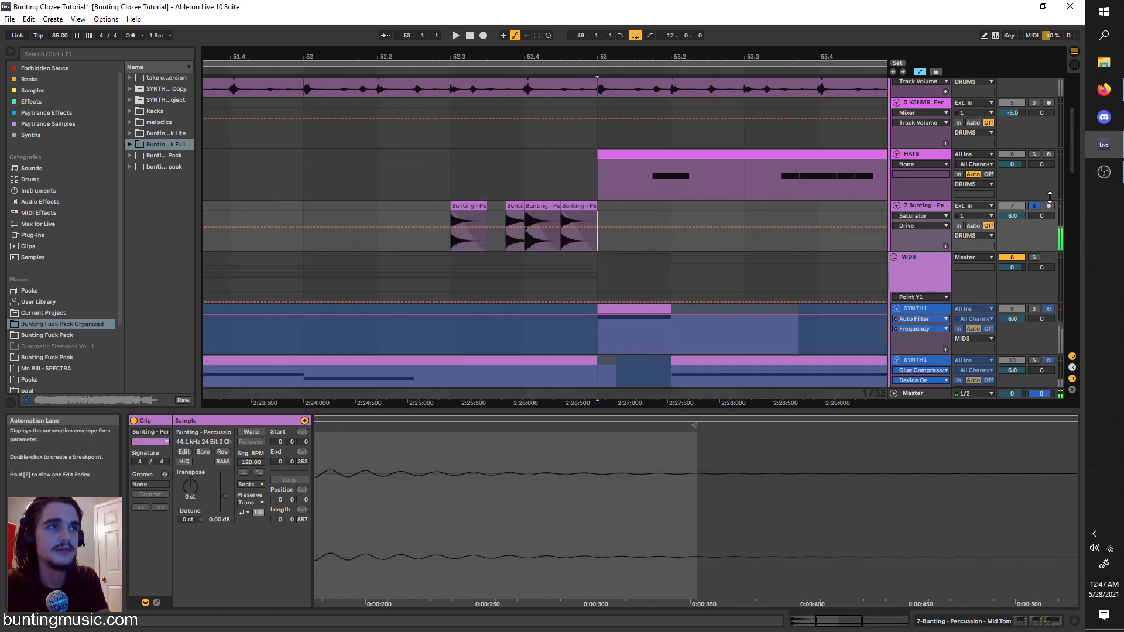
left_click(1034, 206)
Look over the drop's remaining tracks and examine the MIDI clips on SYNTH1 track 21 between bars 49 and 53.
scroll(776, 216, "right", 1)
scroll(773, 216, "down", 3)
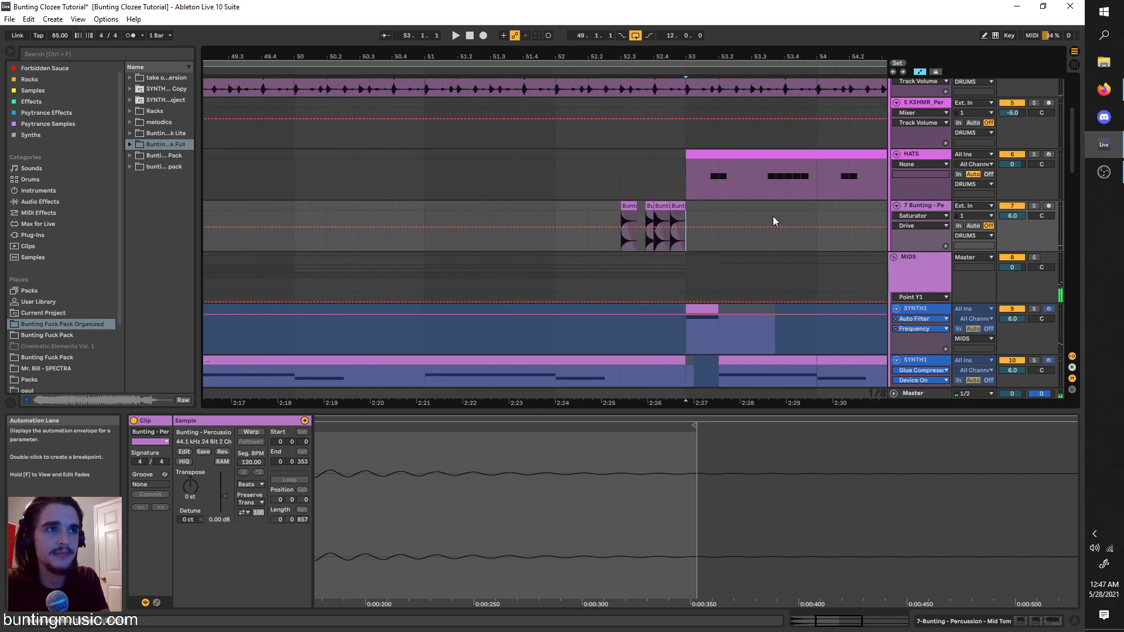
scroll(767, 216, "right", 2)
scroll(767, 215, "down", 2)
scroll(651, 237, "down", 3)
scroll(472, 300, "down", 8)
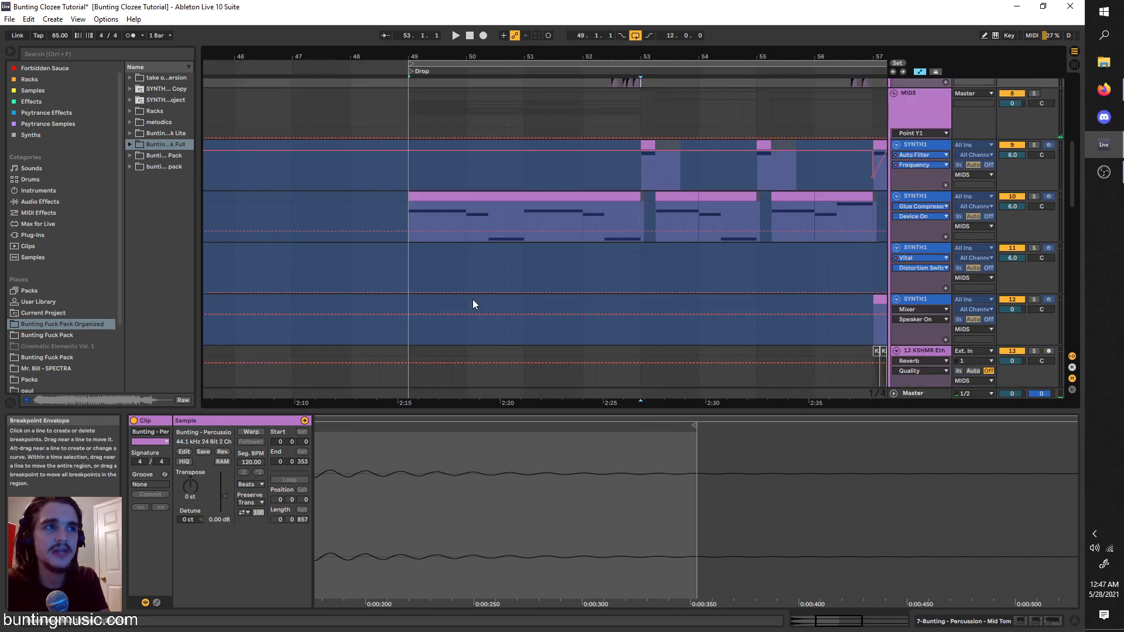
scroll(416, 258, "down", 3)
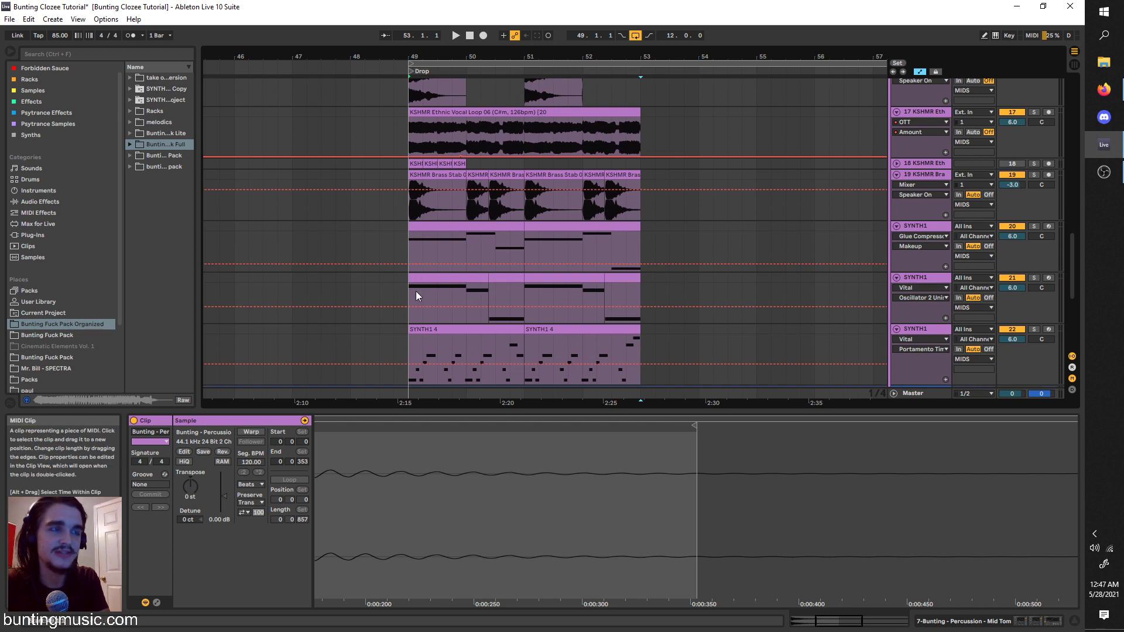
left_click(414, 291)
left_click(637, 295)
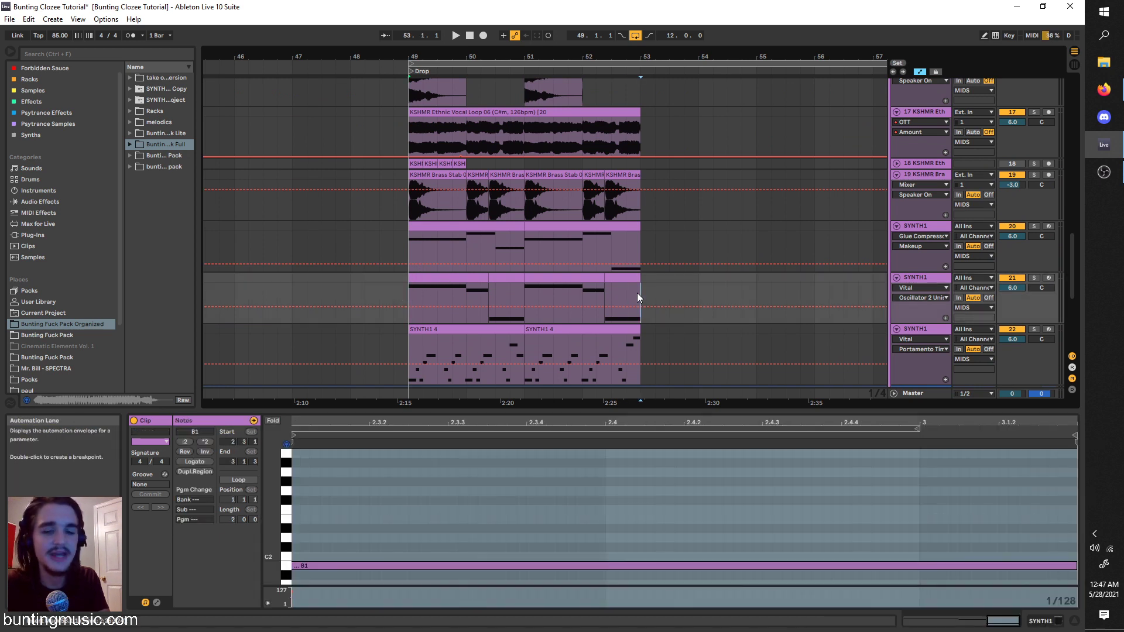
scroll(637, 293, "down", 3)
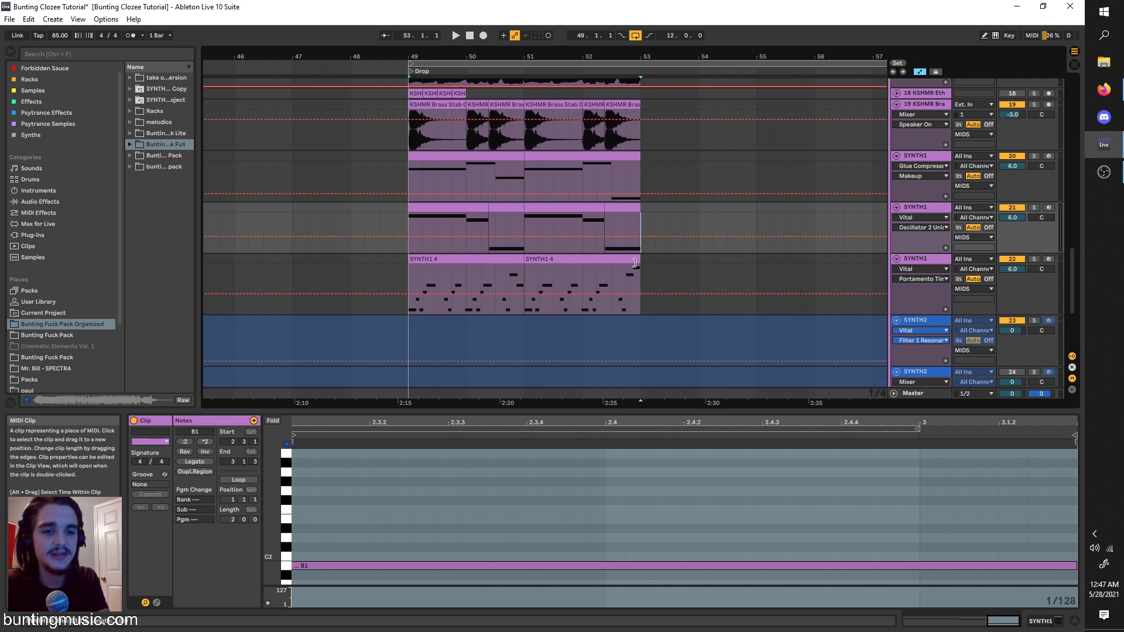
scroll(635, 263, "up", 10)
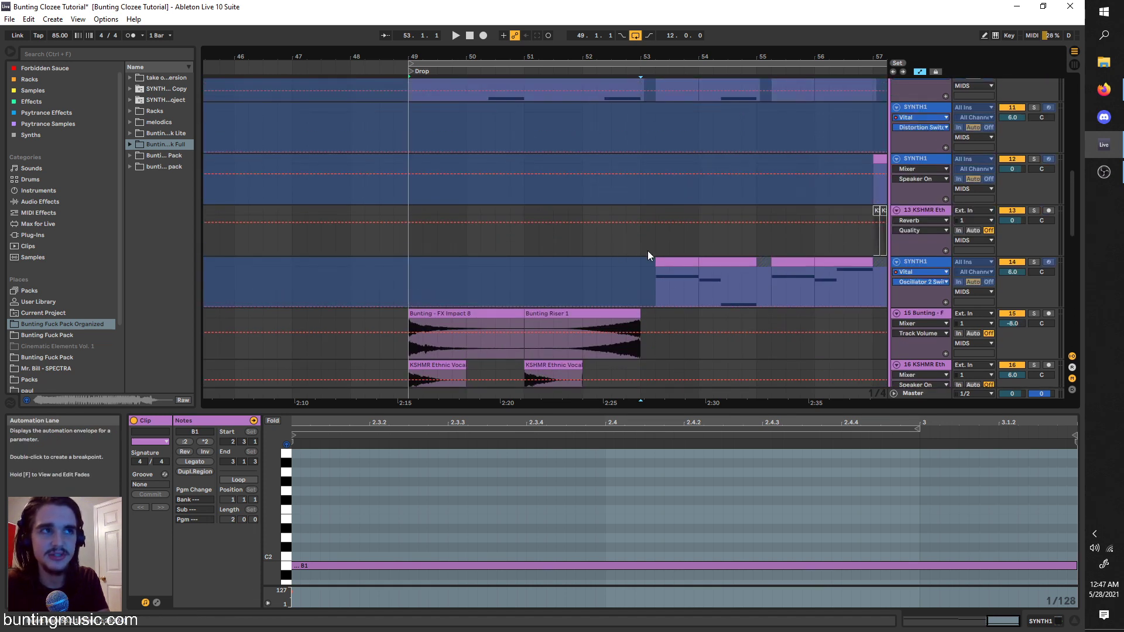
Play the arrangement from bar 53, starting at the stab clip on SYNTH1 track 9.
left_click(645, 259)
key("space")
scroll(606, 252, "right", 2)
scroll(597, 243, "up", 5)
left_click(570, 197)
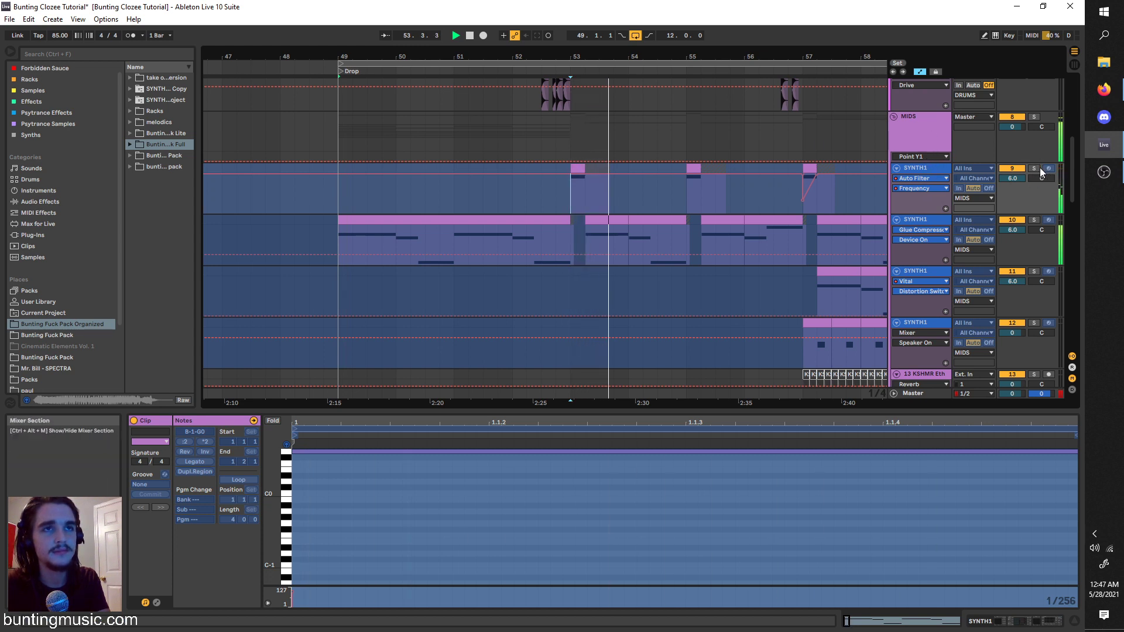
Unfreeze SYNTH1 track 9.
right_click(926, 168)
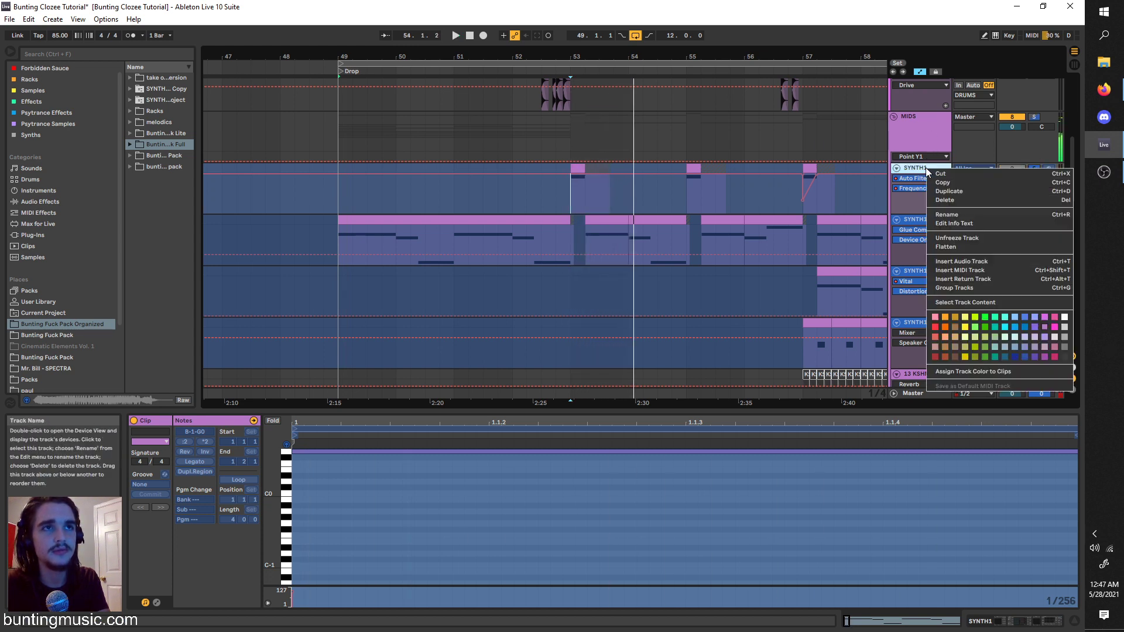
left_click(955, 237)
scroll(574, 190, "up", 5)
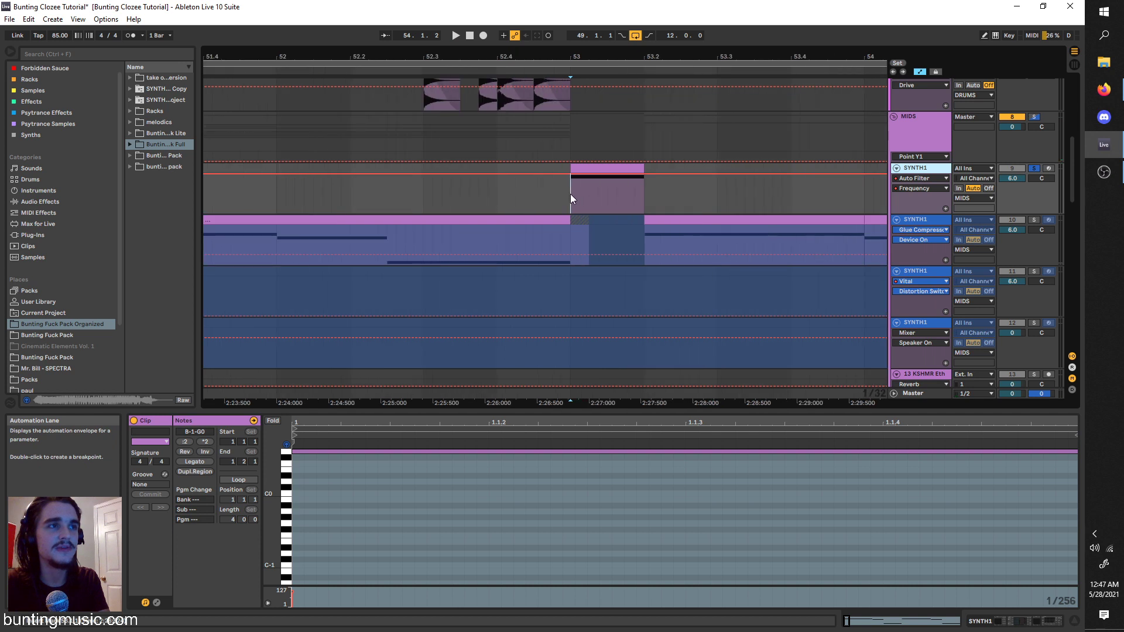
Bypass the OTT, Wider and Auto Filter devices on SYNTH1 track 9 and play the dry stab.
left_click(930, 168)
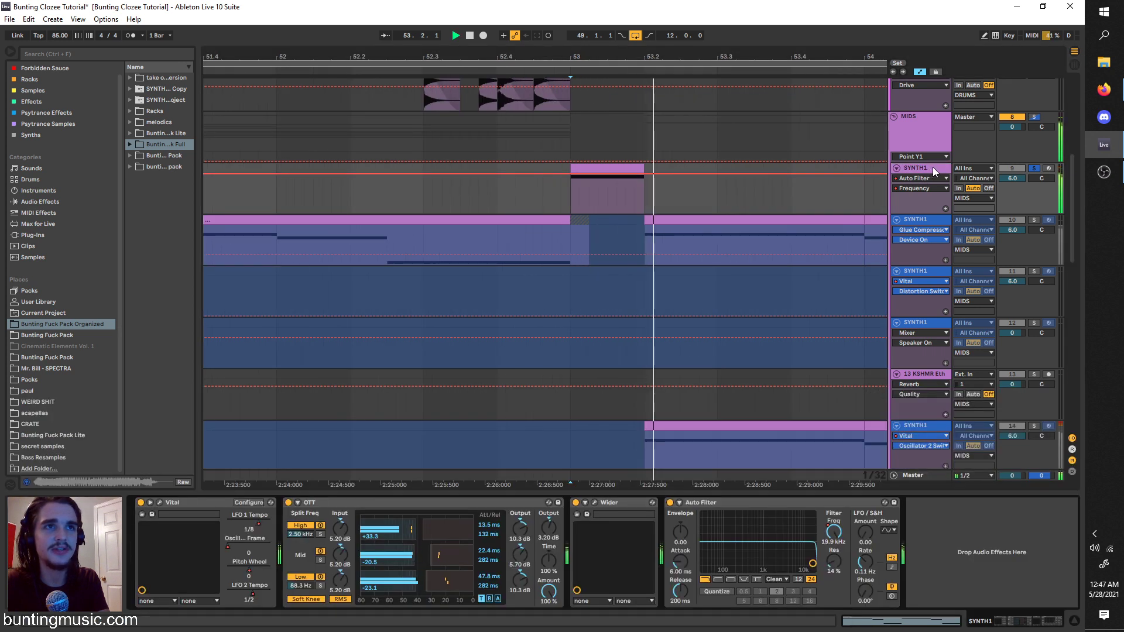
left_click(288, 502)
left_click(573, 504)
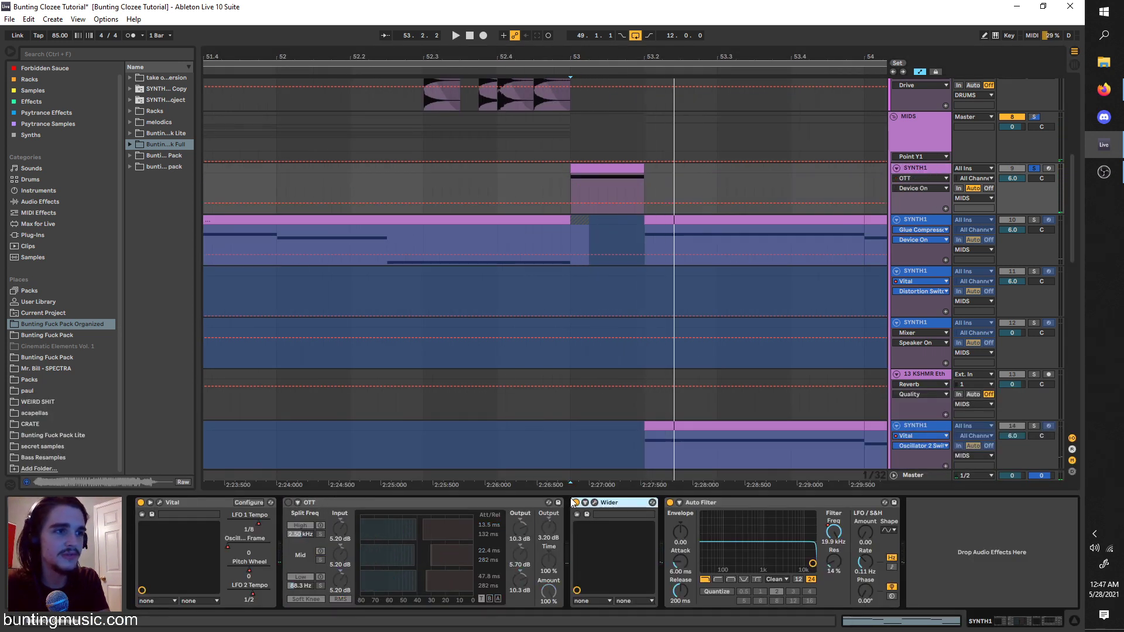
left_click(670, 503)
key("space")
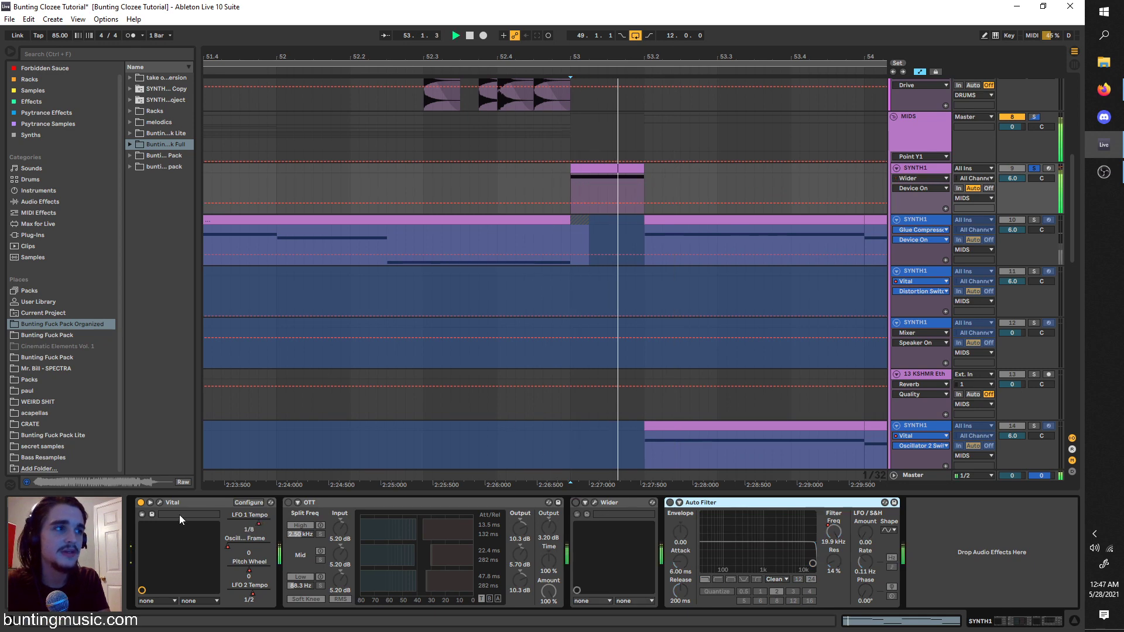
Open the Vital plug-in window of track 9, move it clear of the device chain, and check its effects and voice pages.
left_click(160, 503)
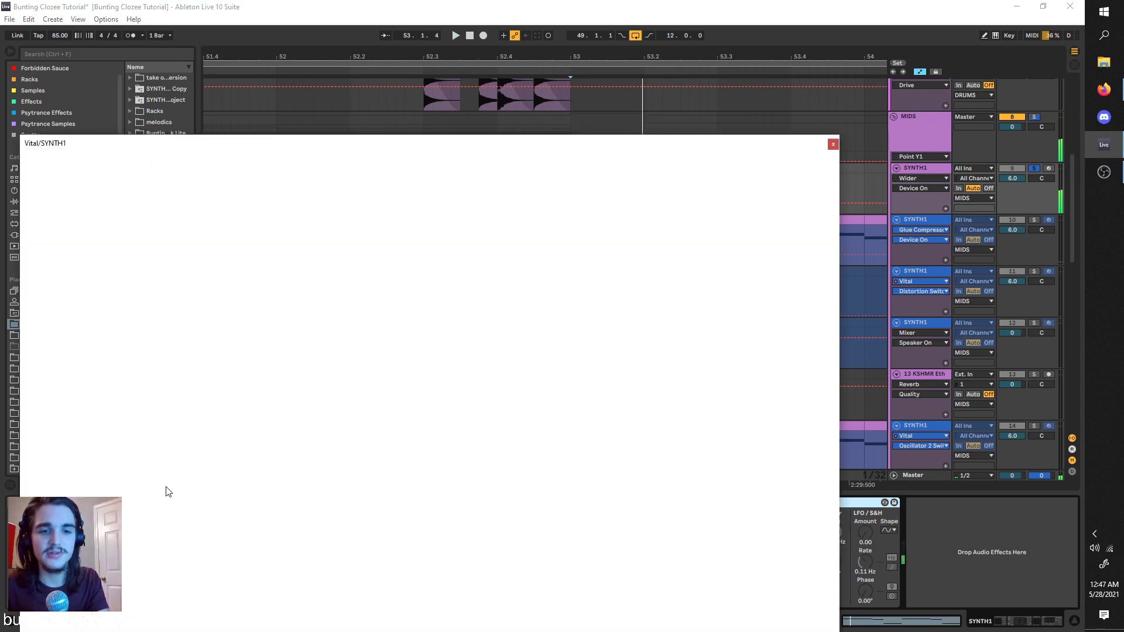
left_click_drag(291, 144, 449, 74)
key("space")
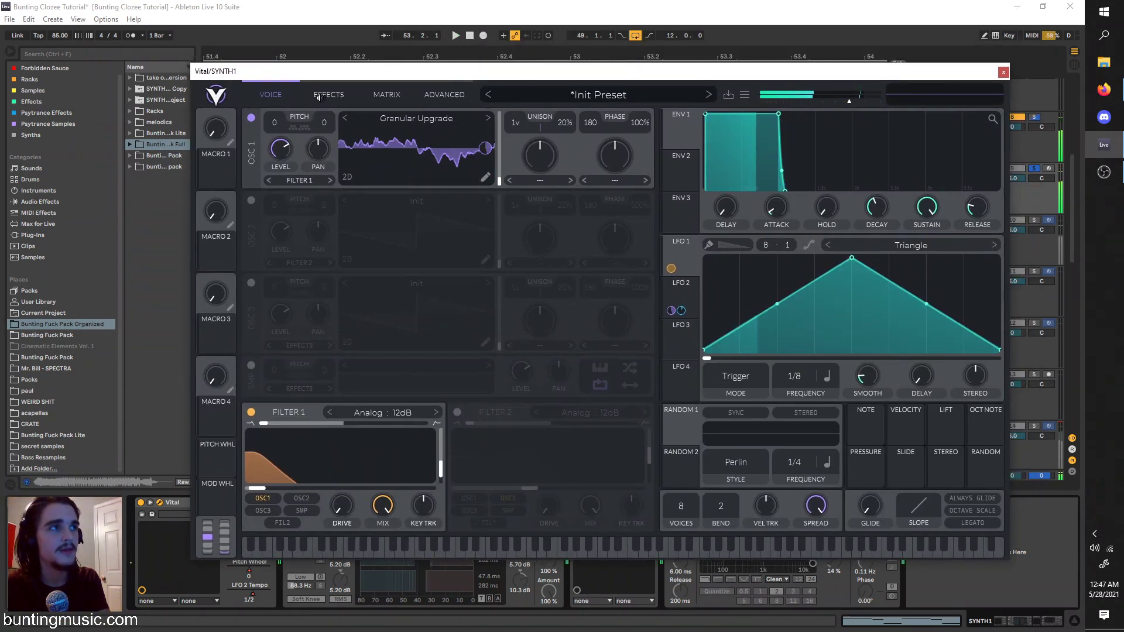
left_click(323, 97)
left_click(287, 94)
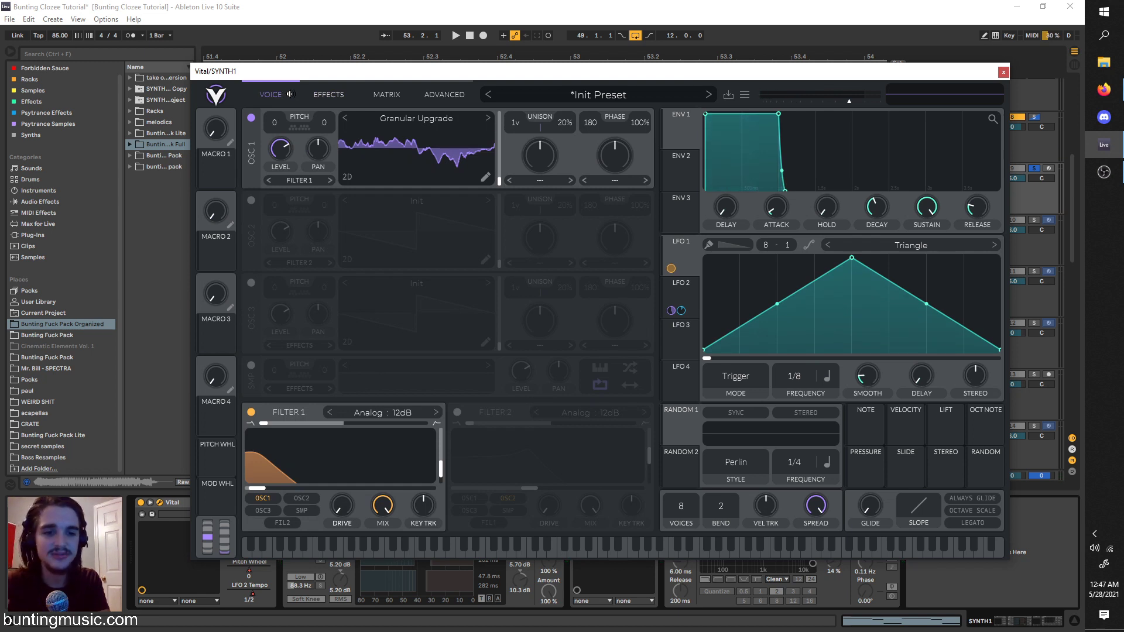
Load the Granular Upgrade wavetable from the Glorkglunk folder into oscillator 1.
left_click(459, 118)
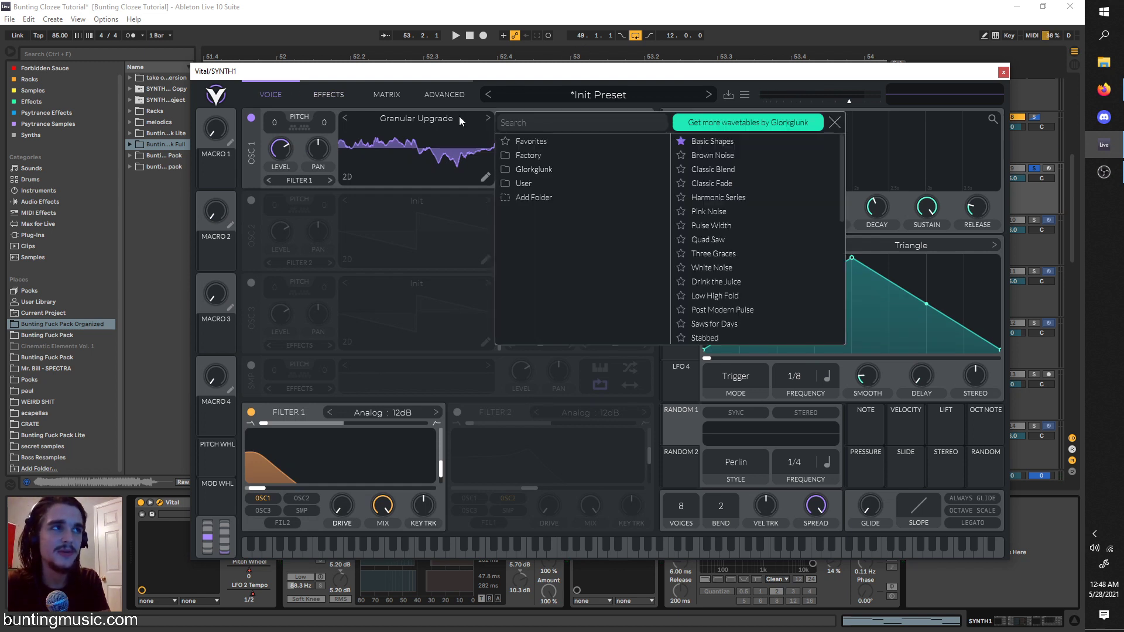
left_click(550, 170)
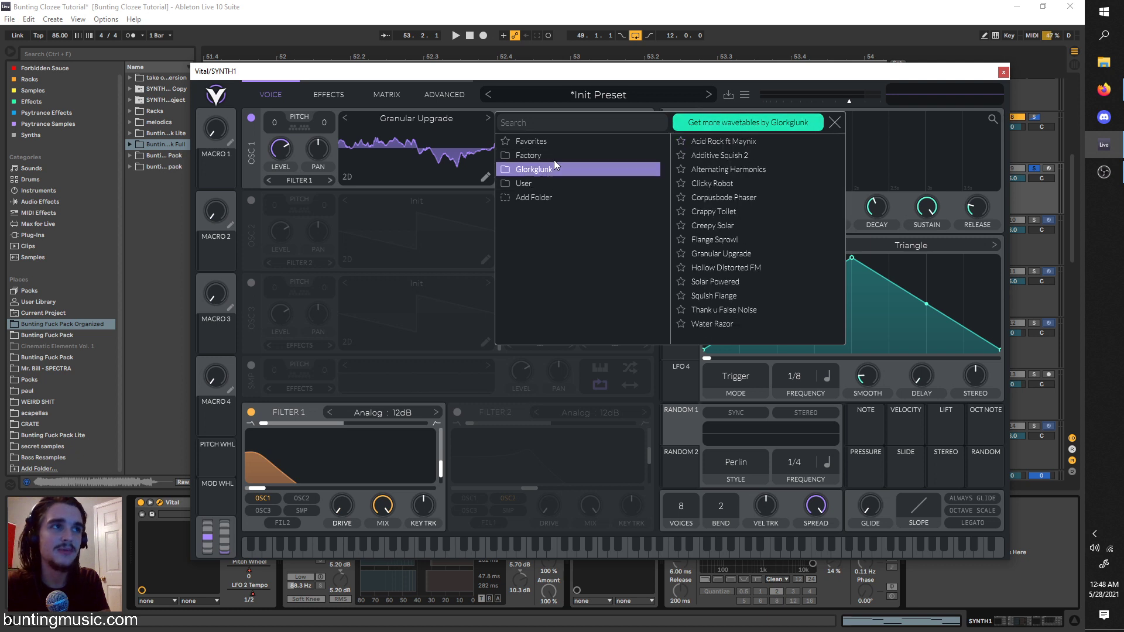
left_click(740, 259)
left_click(836, 117)
Play the stab repeatedly and examine the triangle shape of LFO 1.
key("space")
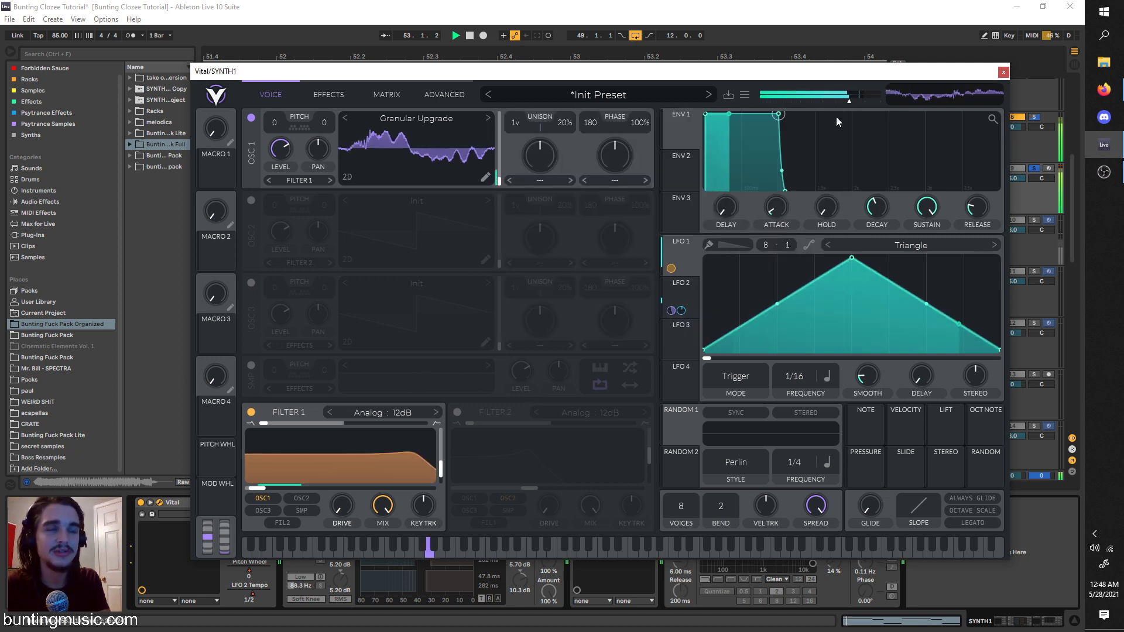
key("space")
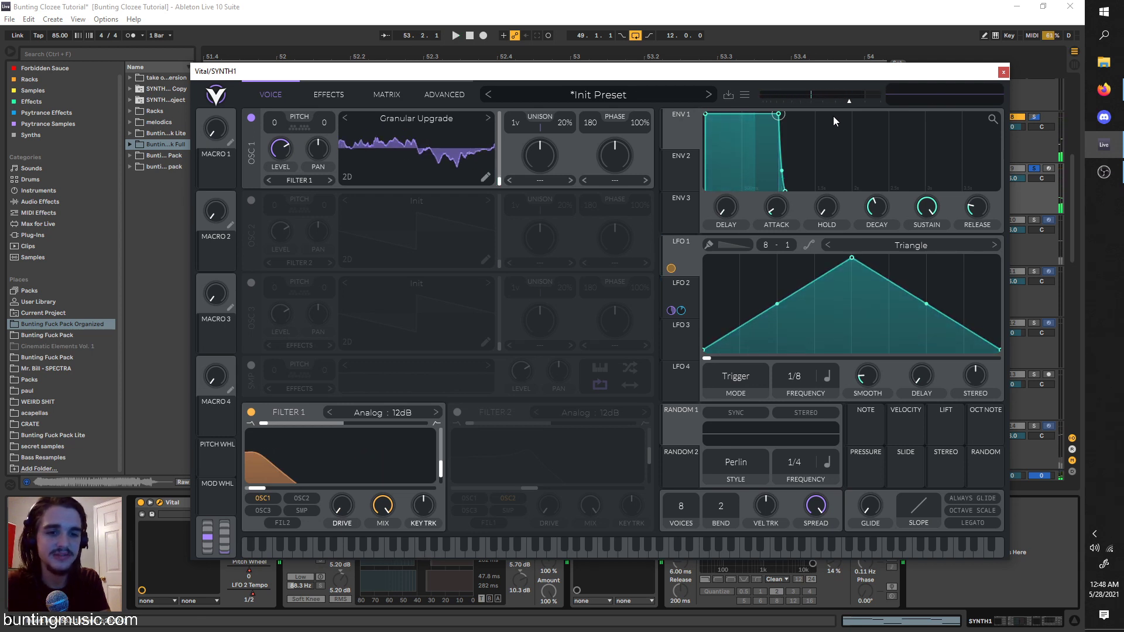
key("space")
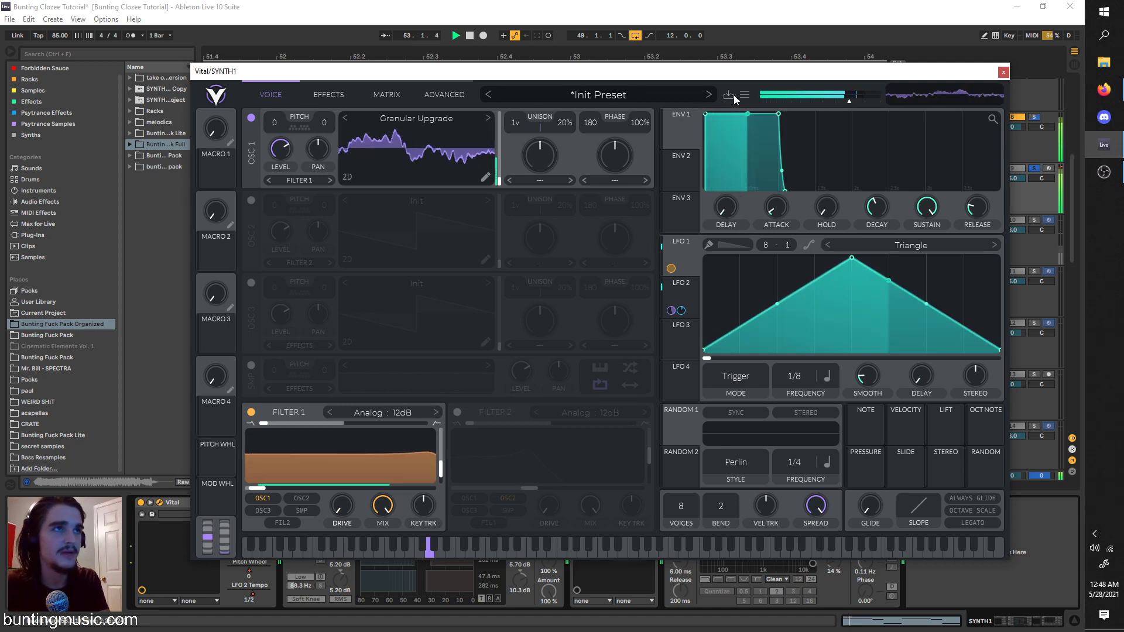
left_click(674, 244)
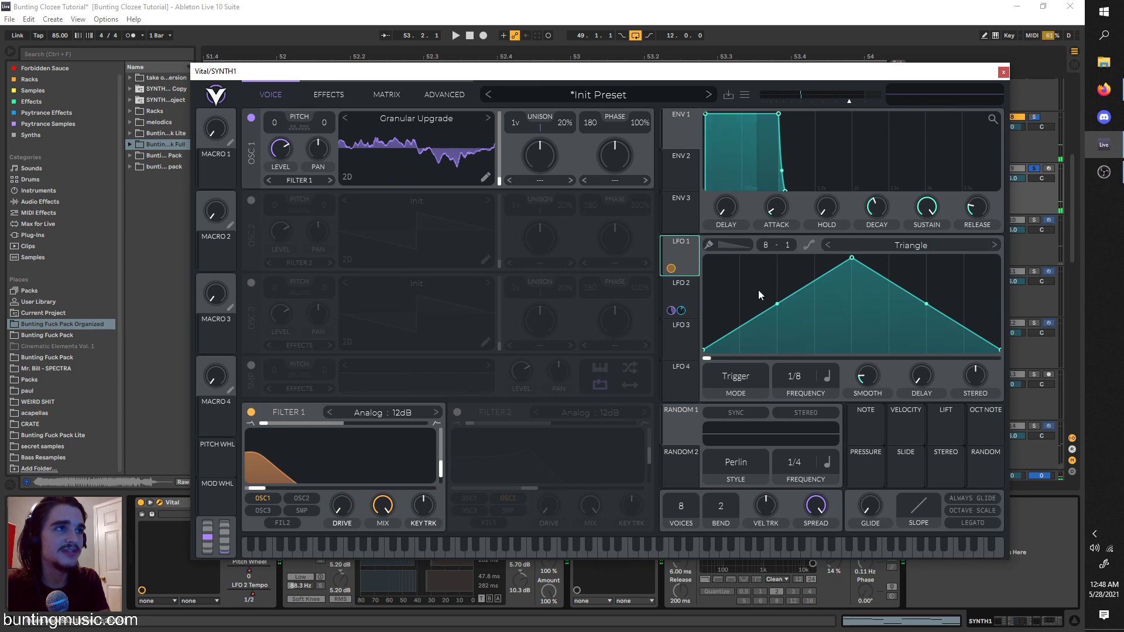
key("space")
key("space")
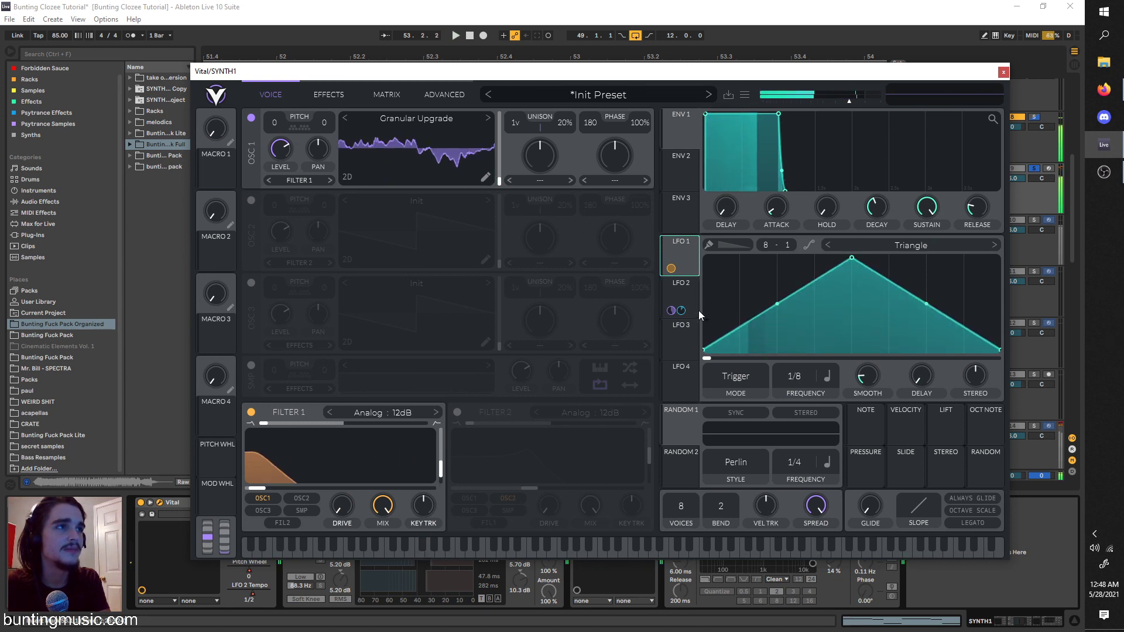
Assign LFO 1 to the cutoff of Filter 1 and play the stab.
left_click_drag(263, 487, 264, 487)
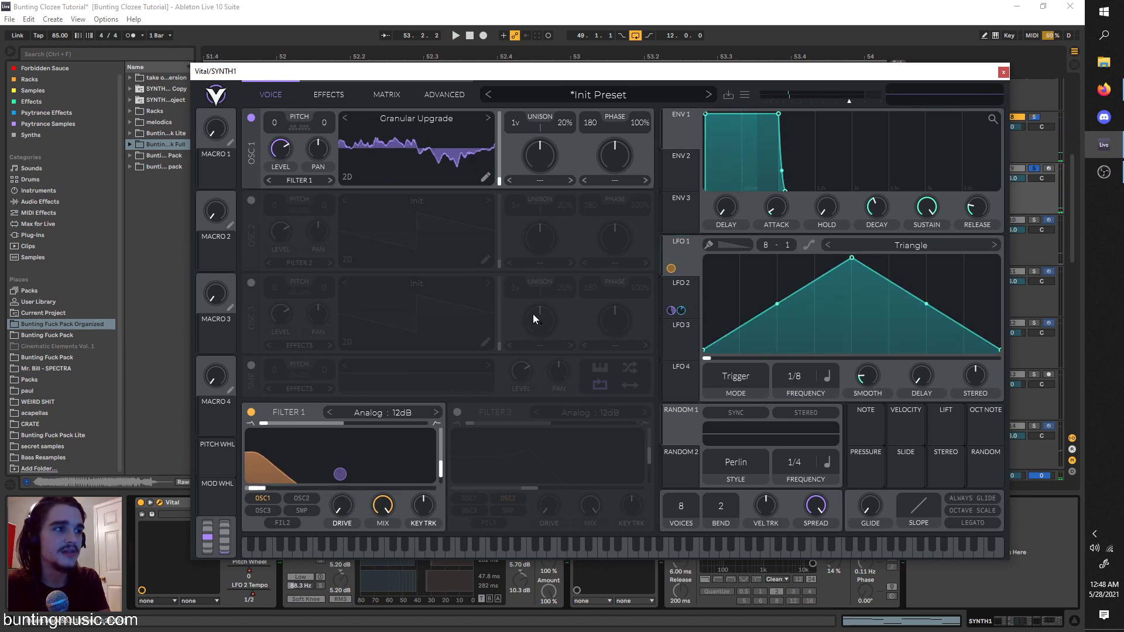
left_click_drag(676, 252, 263, 484)
key("space")
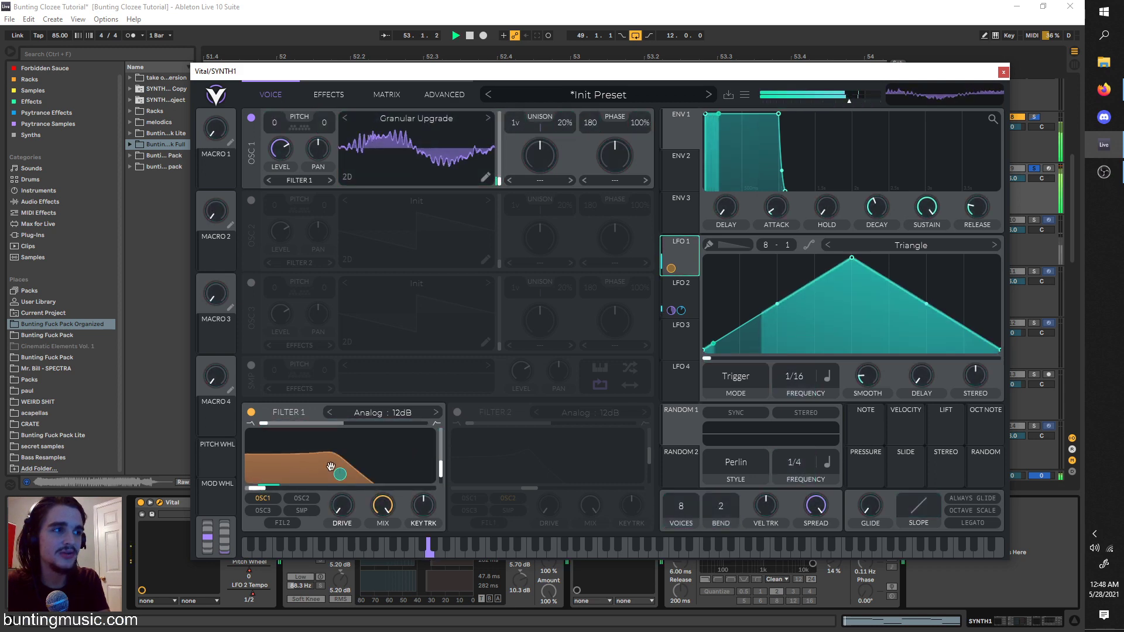
Switch Filter 1 off and back on, and play the filtered stab again.
key("space")
left_click(251, 413)
left_click(251, 413)
key("space")
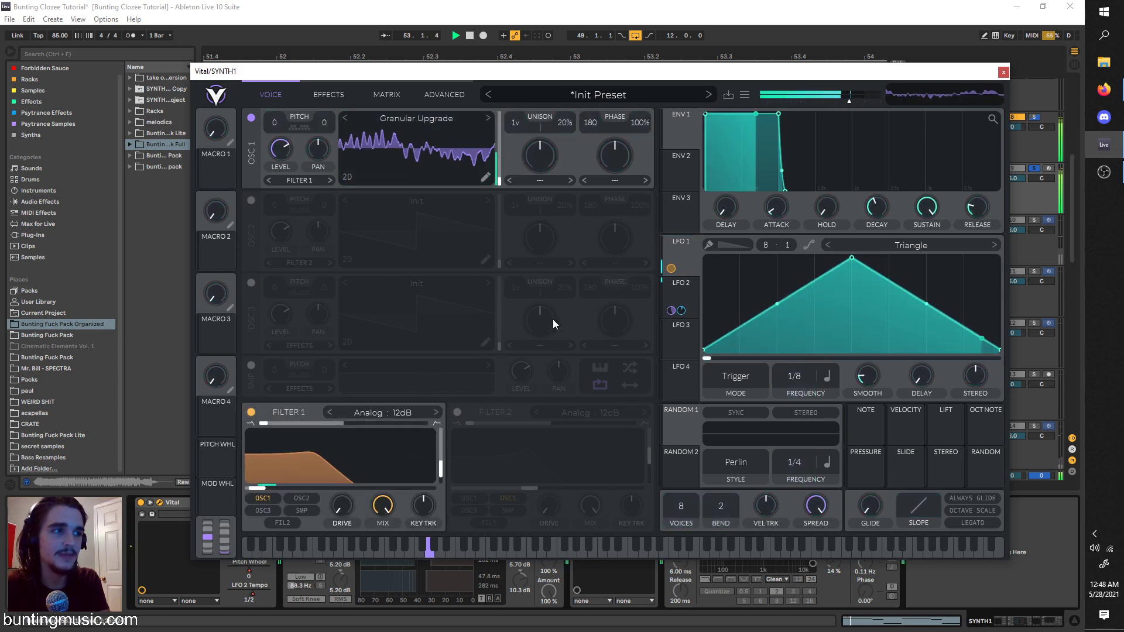
Play the filtered stab repeatedly and examine how LFO 1 sweeps the filter cutoff at its tempo-synced frequency.
key("space")
left_click_drag(595, 70, 500, 50)
key("space")
key("space")
key("space")
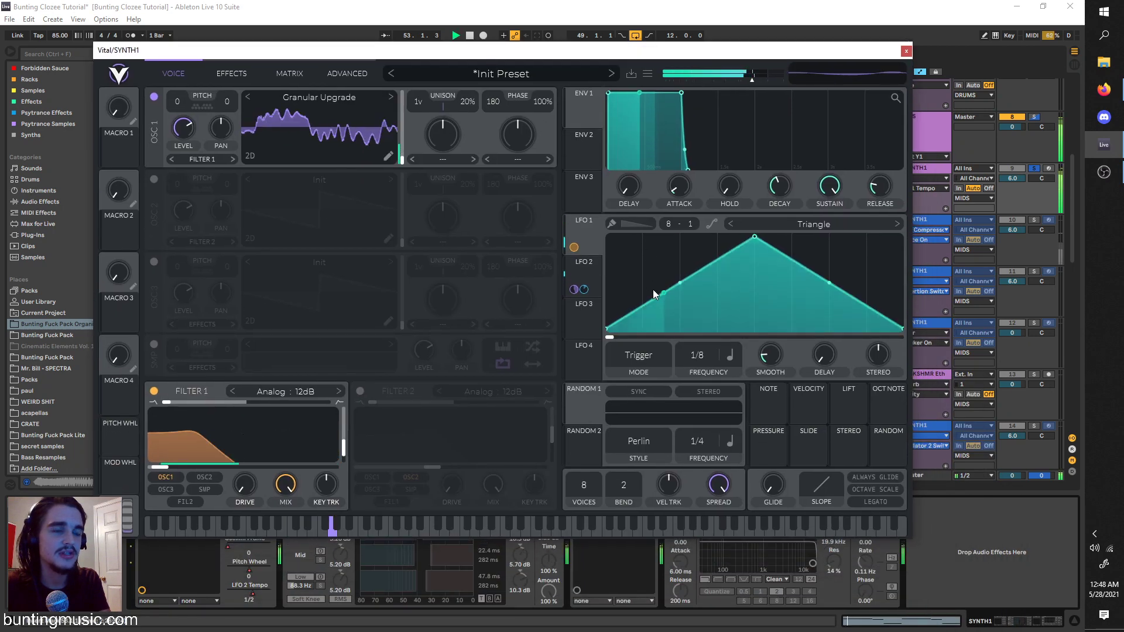
key("space")
key("space")
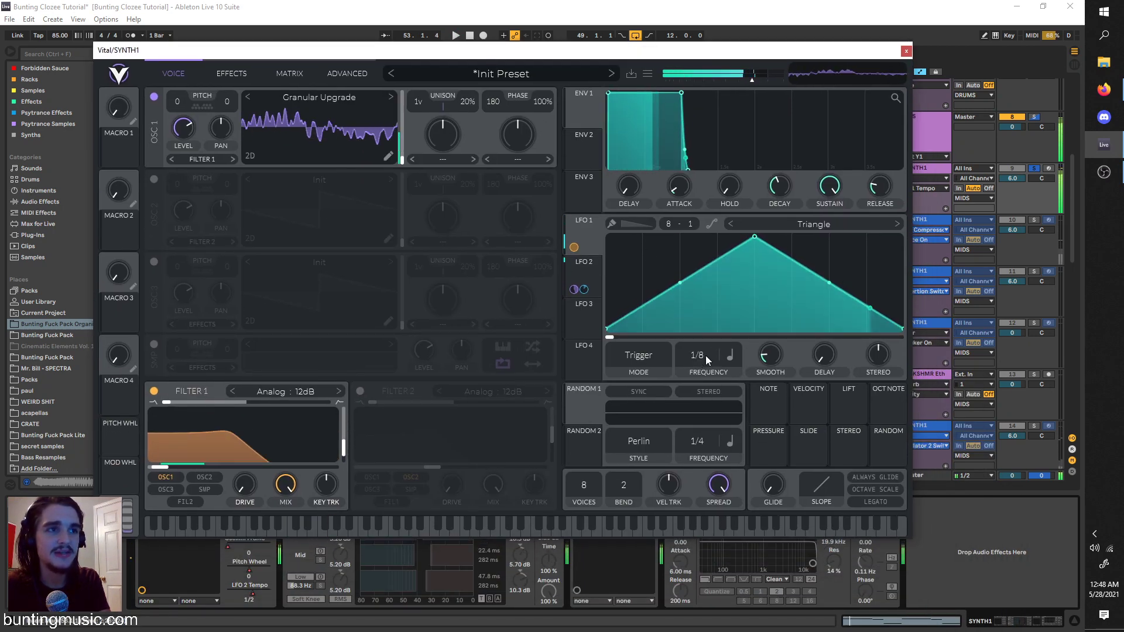
Uncover the LFO 1 Tempo automation on the SYNTH1 track, and bring Vital back into full view.
left_click_drag(530, 51, 582, 216)
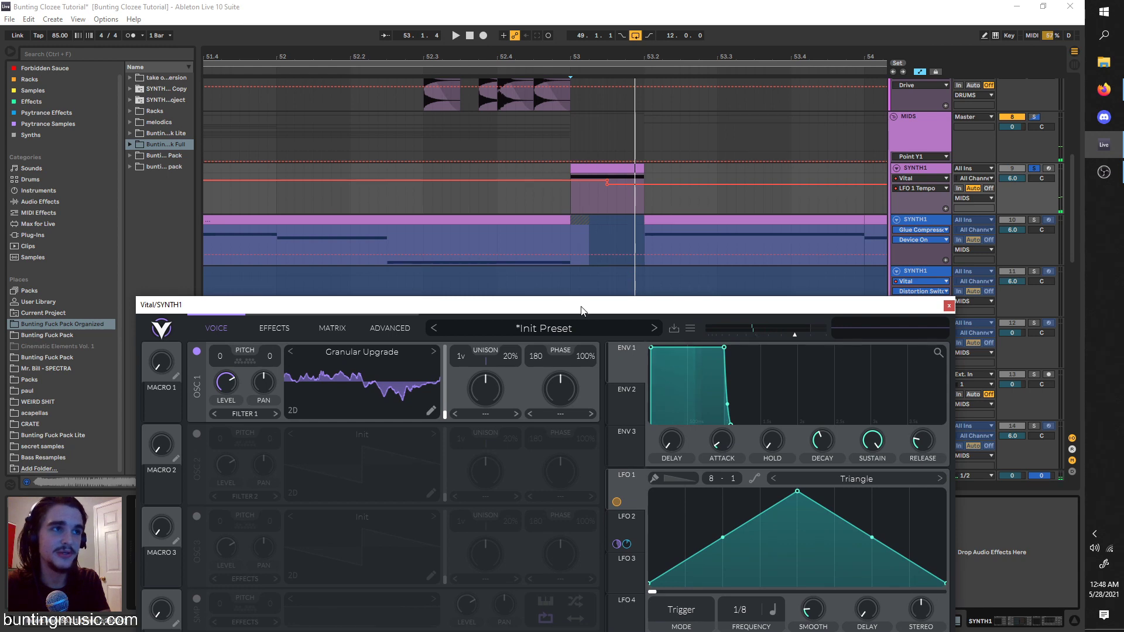
left_click_drag(582, 309, 611, 407)
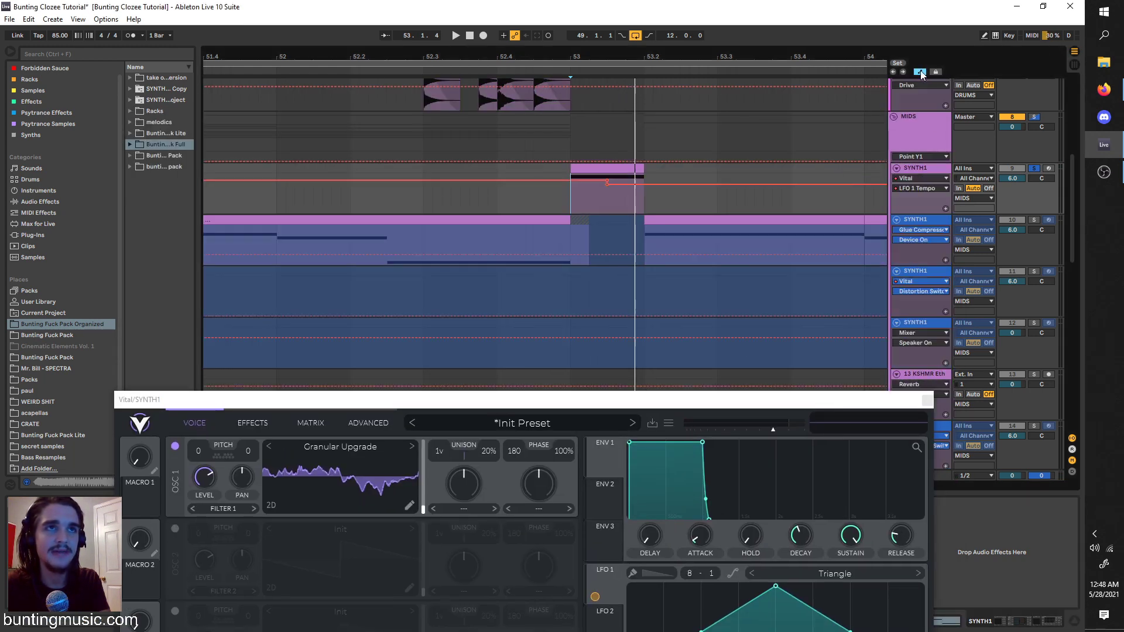
left_click_drag(674, 401, 697, 112)
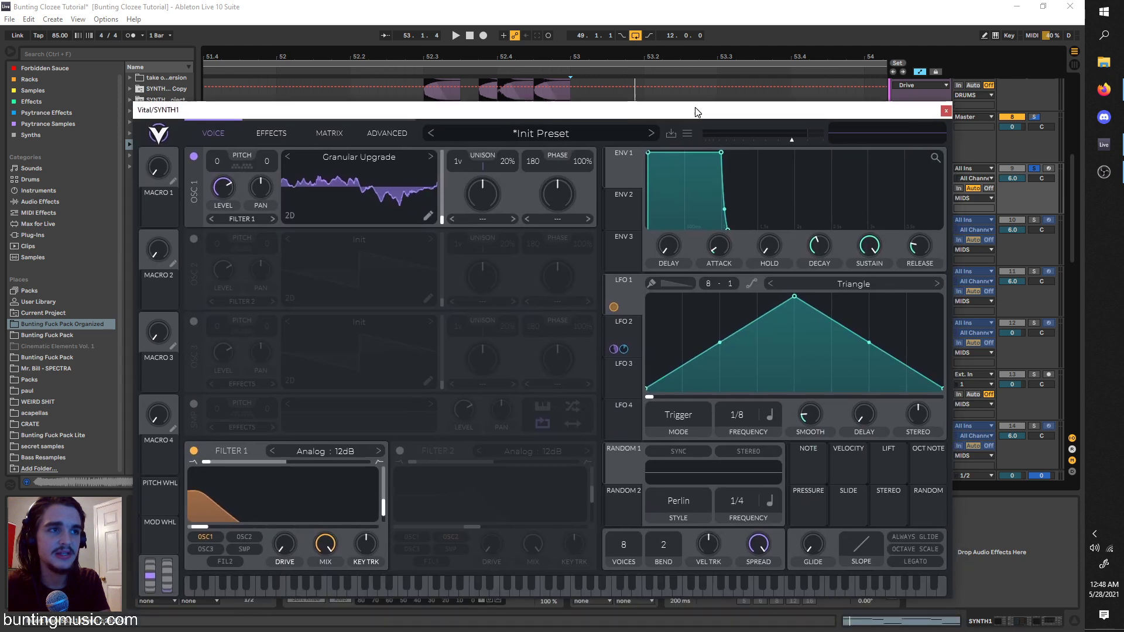
Show LFO 2 in Vital and play the stab to examine its movement of oscillator 1's wave frame.
left_click(620, 328)
key("space")
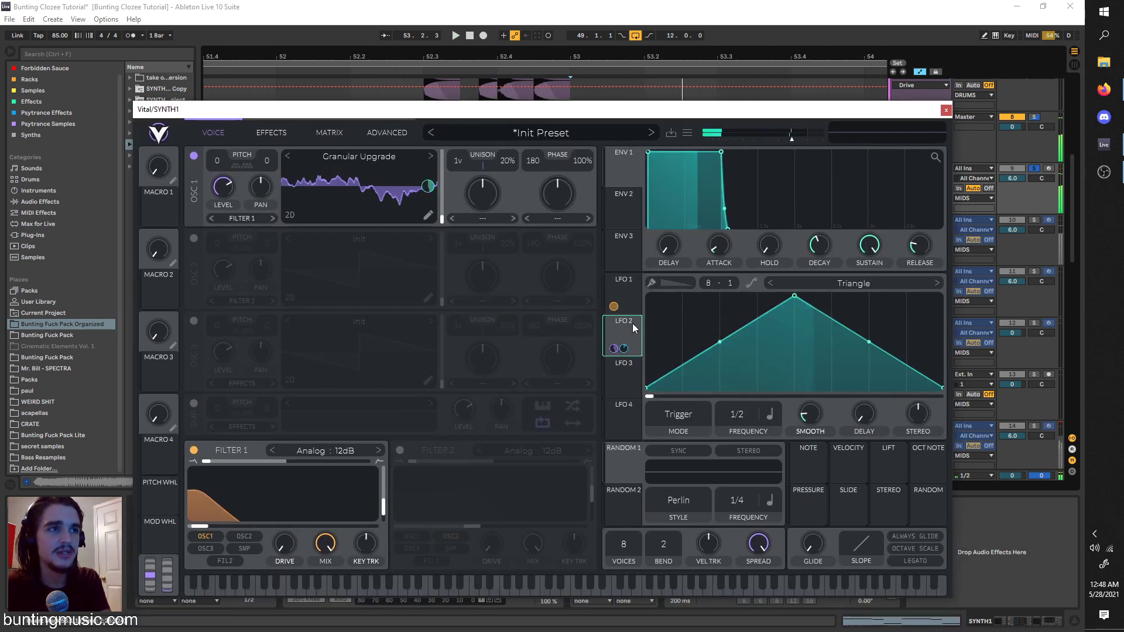
key("space")
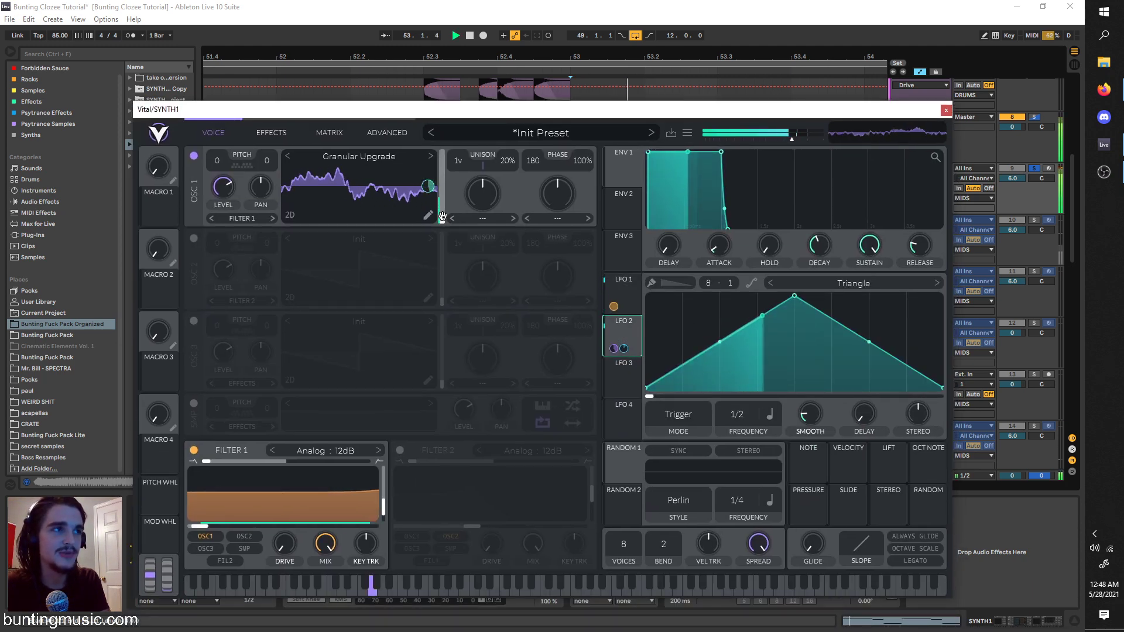
key("space")
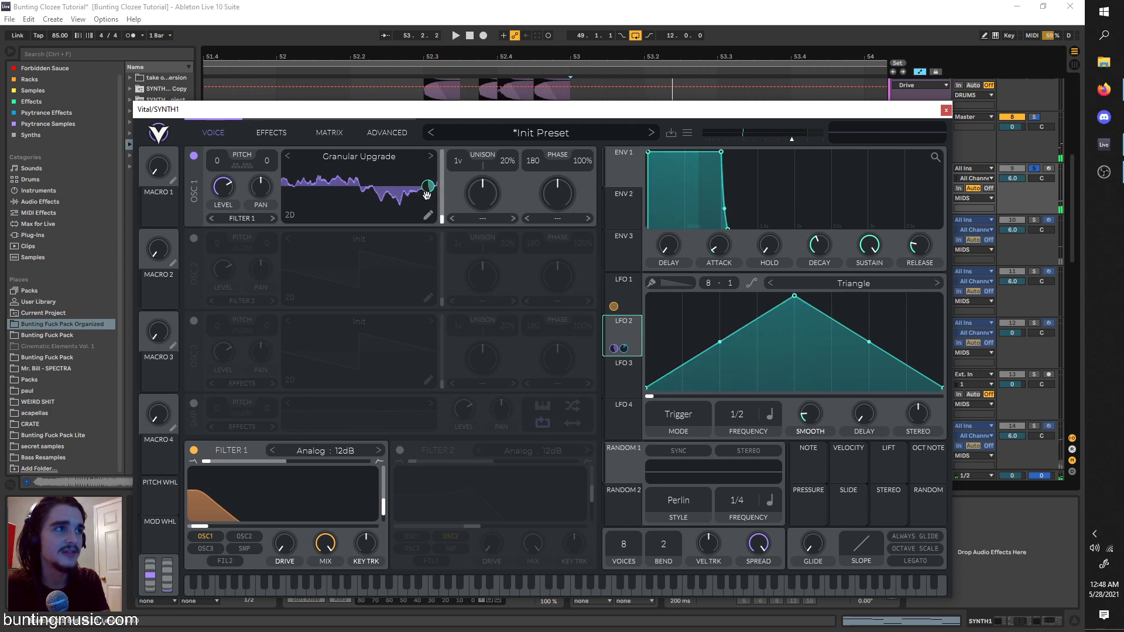
Remove the LFO 2 modulation from oscillator 1's wave frame and play the stab without it.
right_click(427, 195)
left_click(440, 202)
key("space")
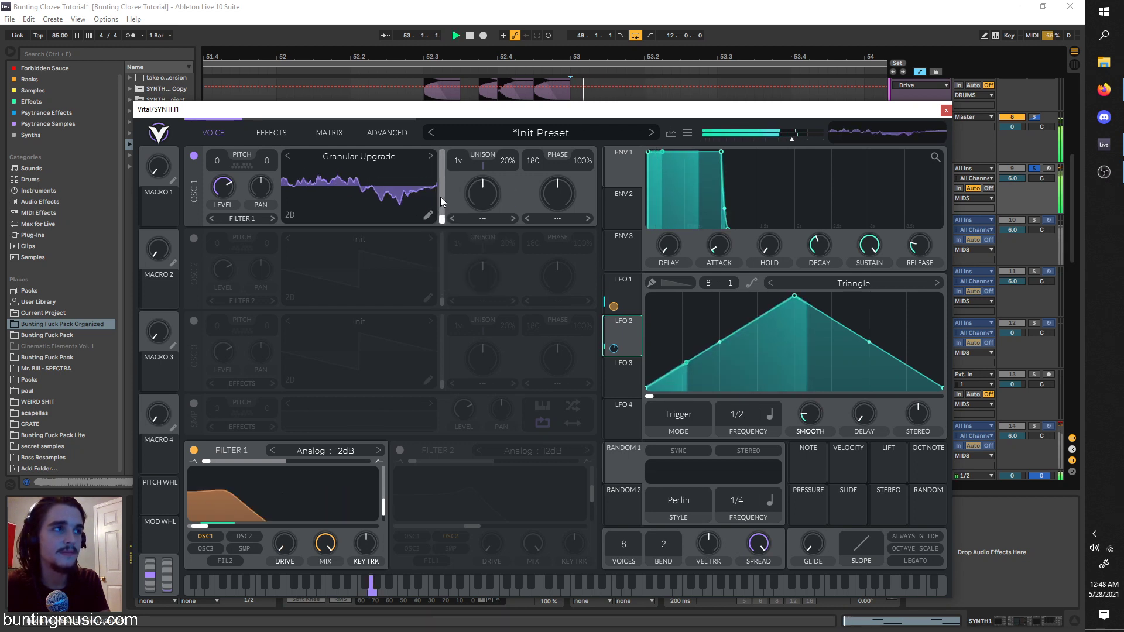
key("space")
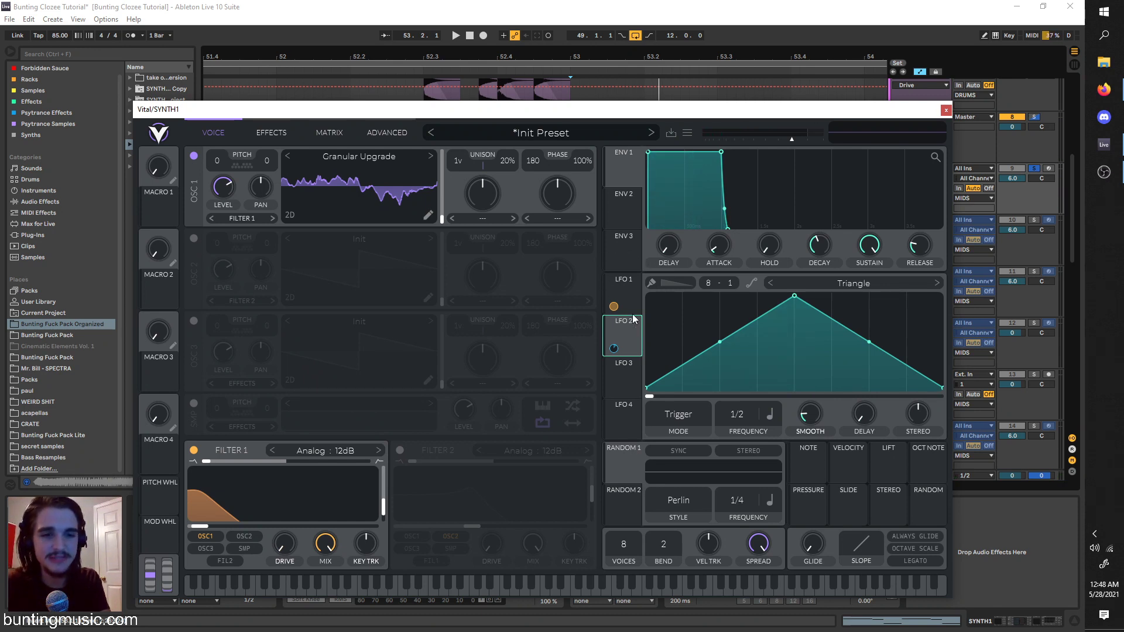
Assign LFO 2 to oscillator 1's wave frame, adjust the modulation amount and play the stab.
left_click_drag(613, 348, 431, 196)
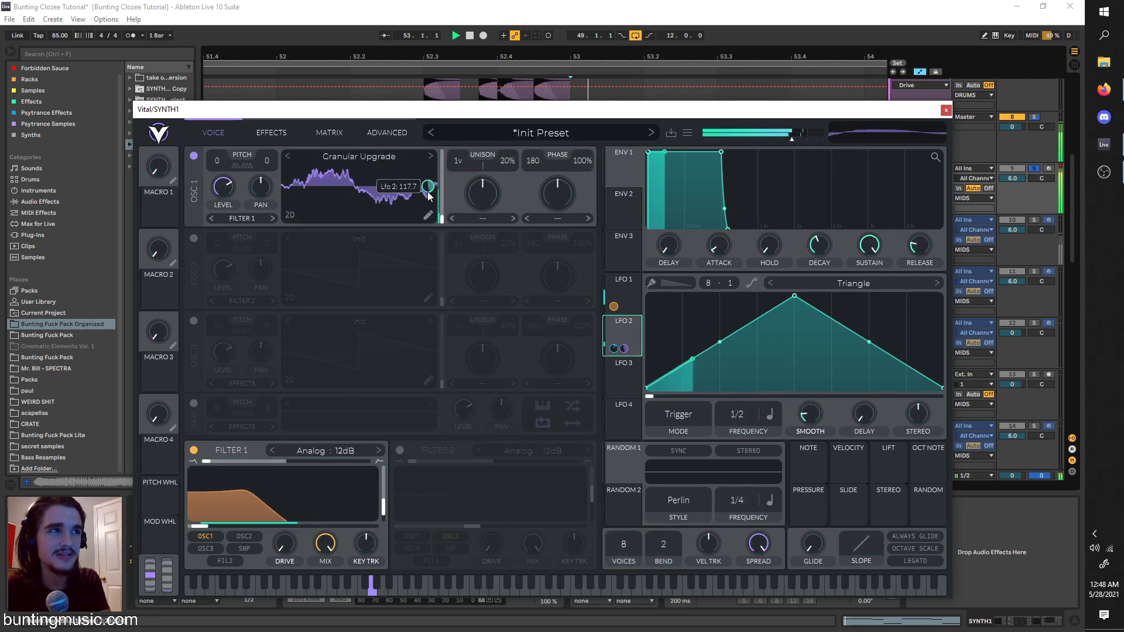
key("space")
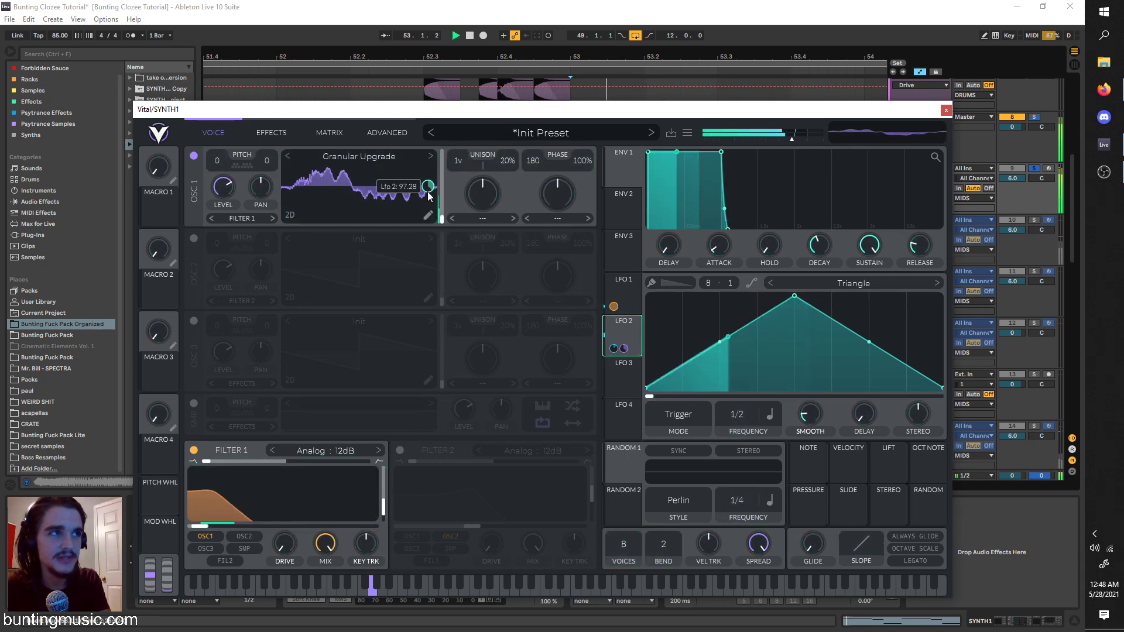
key("space")
key("space")
left_click_drag(429, 187, 428, 184)
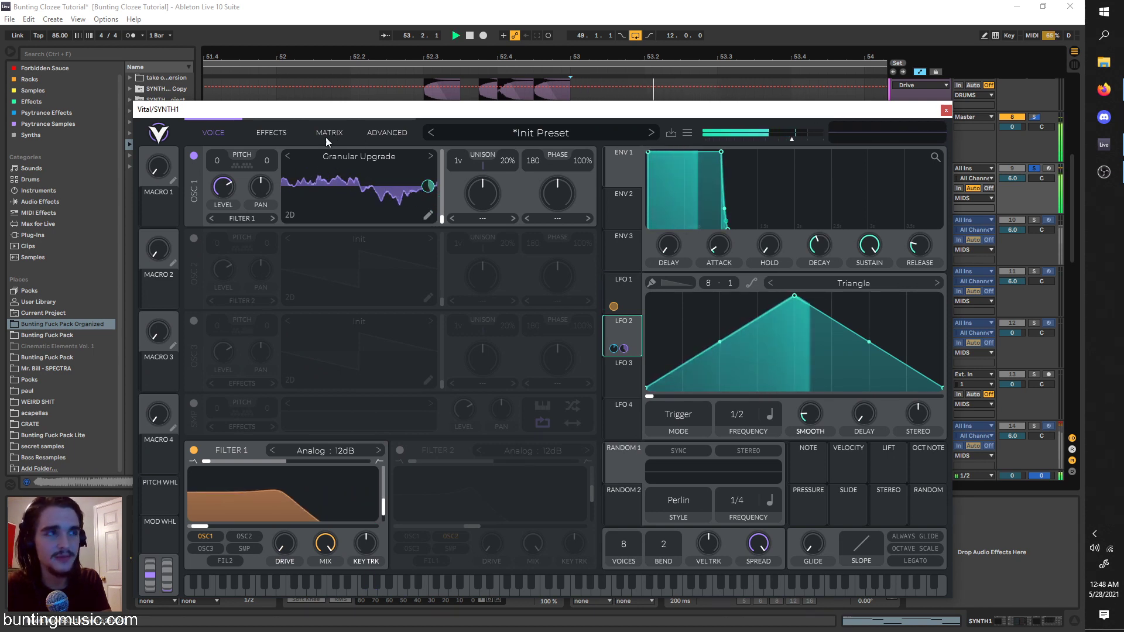
Show Vital's effects and compare the stab with the Chorus switched off and on, checking its feedback.
left_click(269, 134)
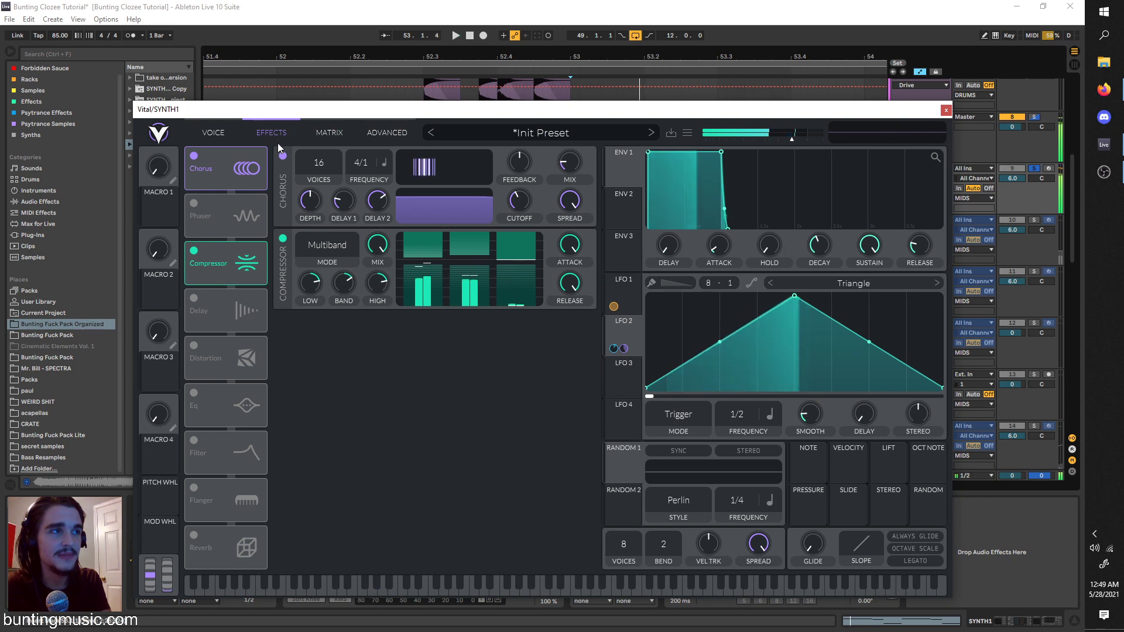
left_click(192, 157)
key("space")
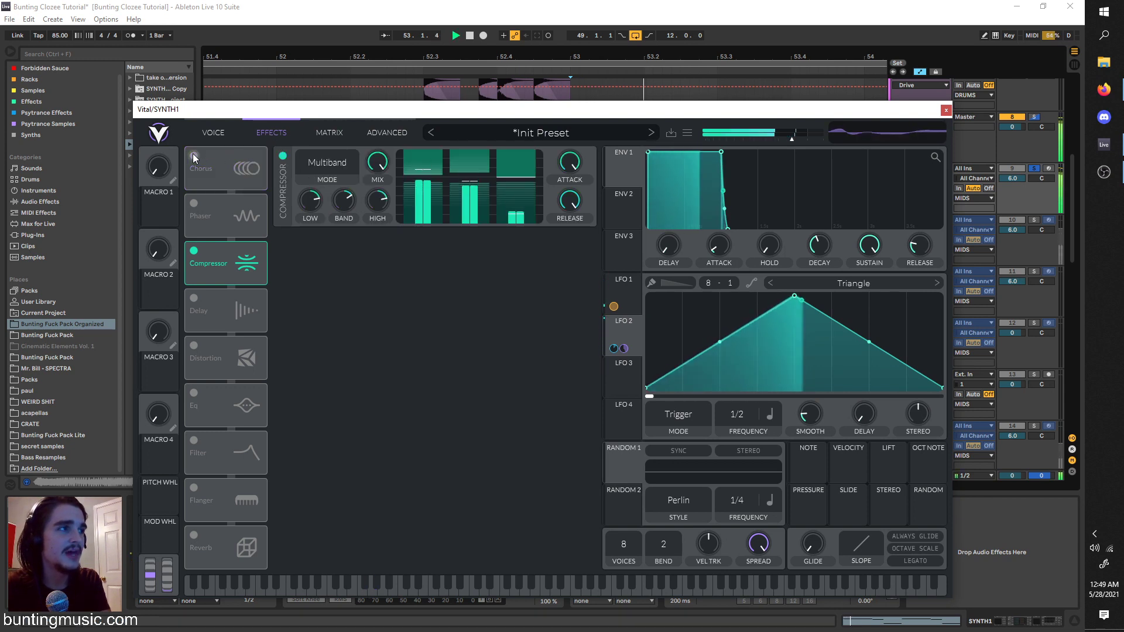
key("space")
left_click(192, 156)
key("space")
mouse_move(519, 162)
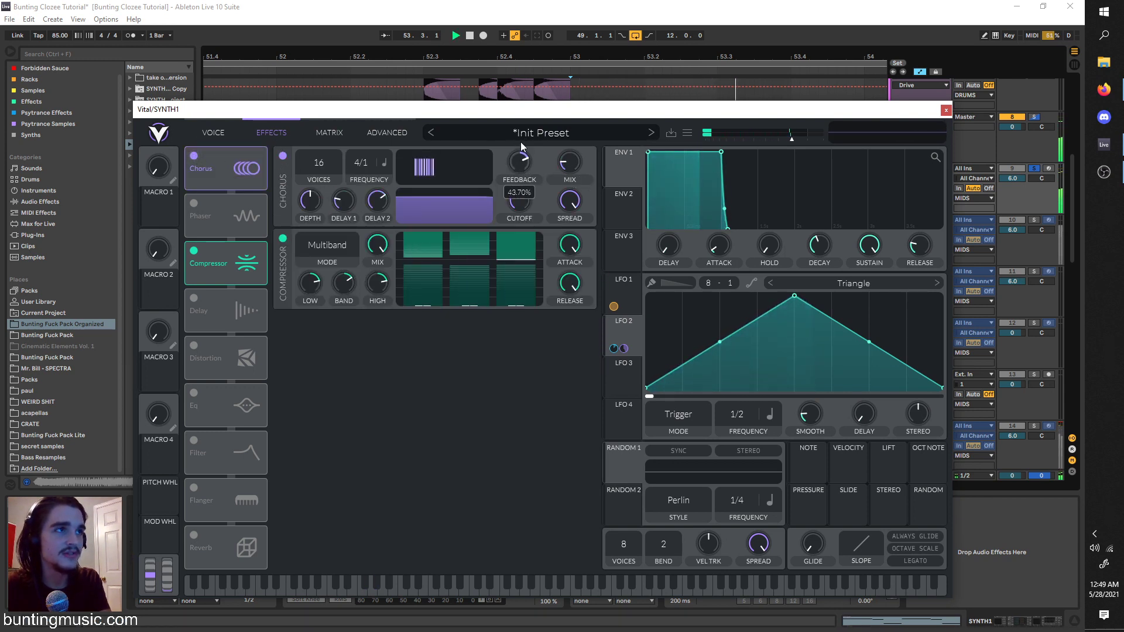
left_click(194, 157)
left_click(194, 157)
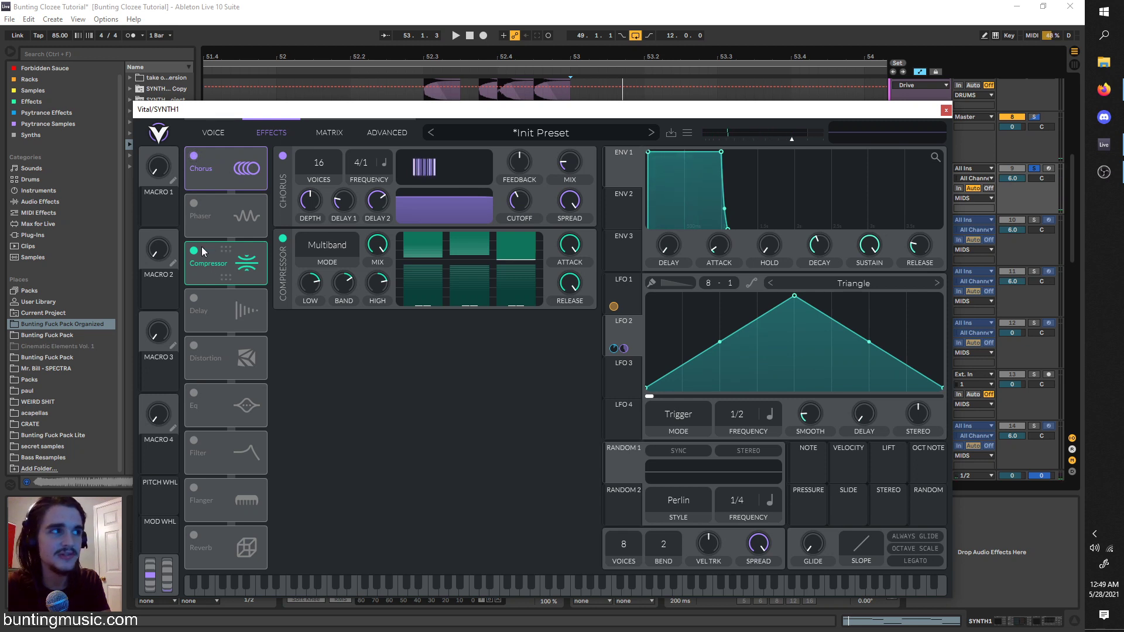
Play the stab through the Multiband compressor, examine its settings, and close Vital from the voice page.
key("space")
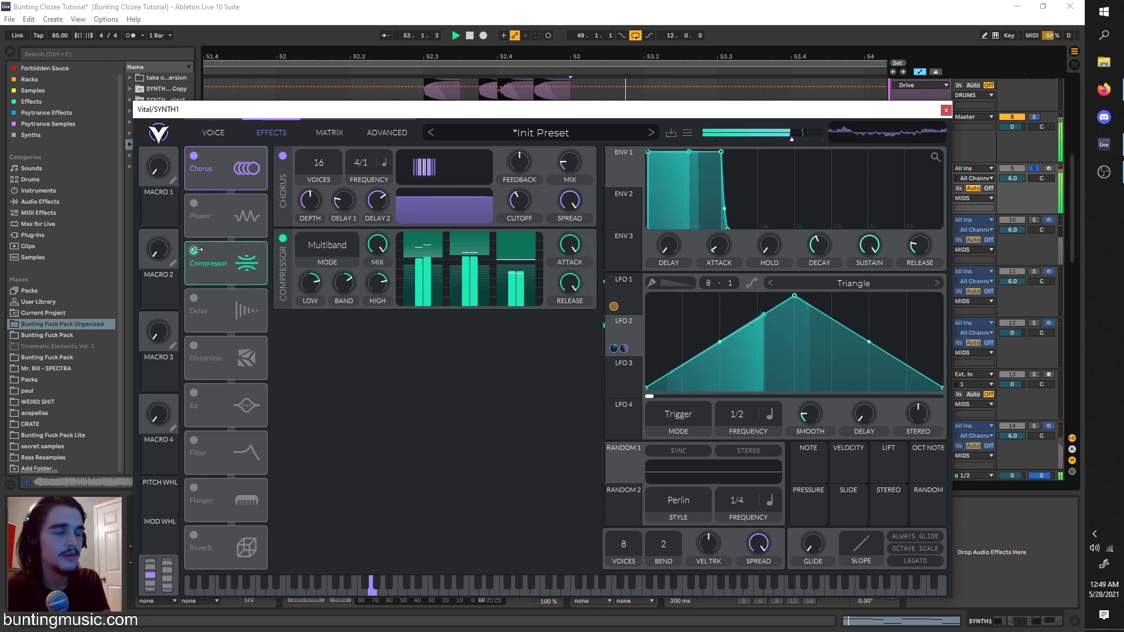
key("space")
key("space")
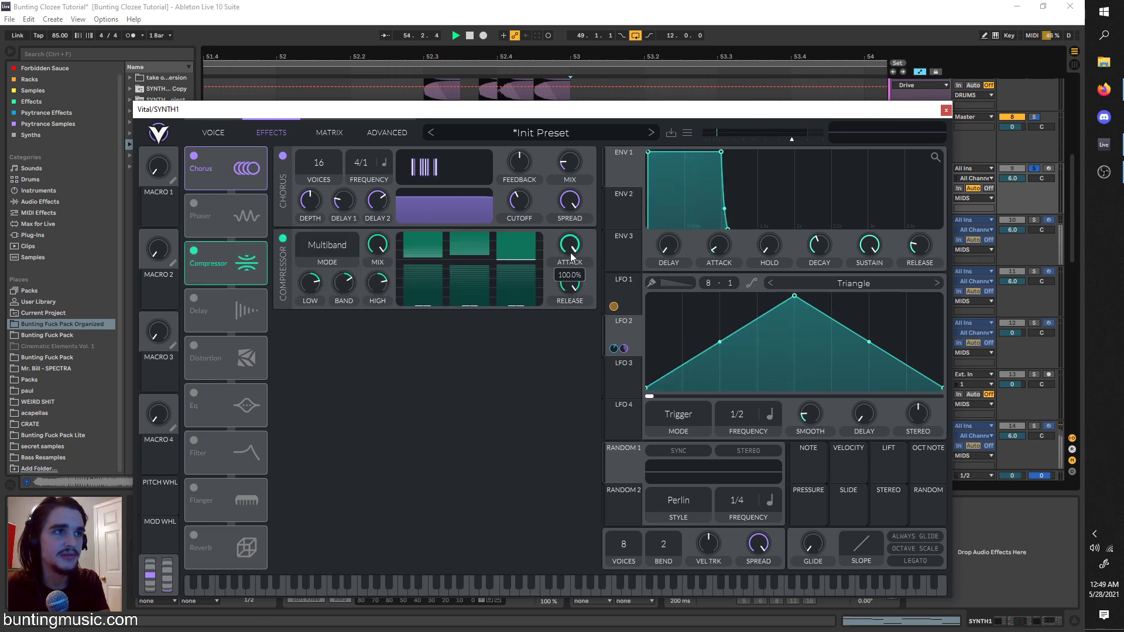
left_click(213, 133)
key("space")
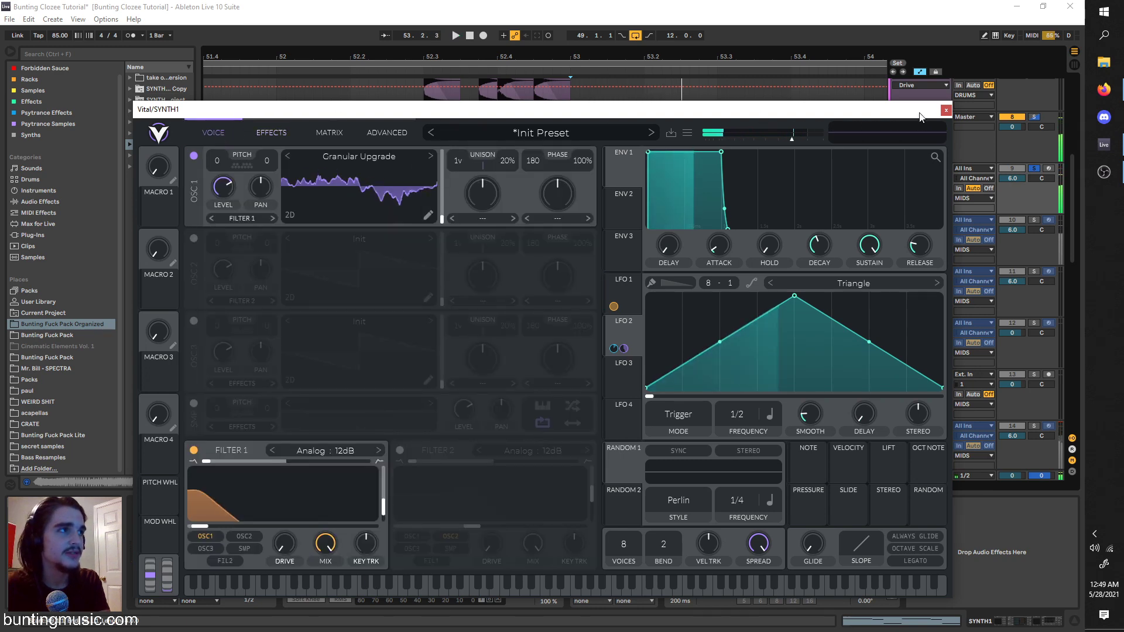
left_click(946, 111)
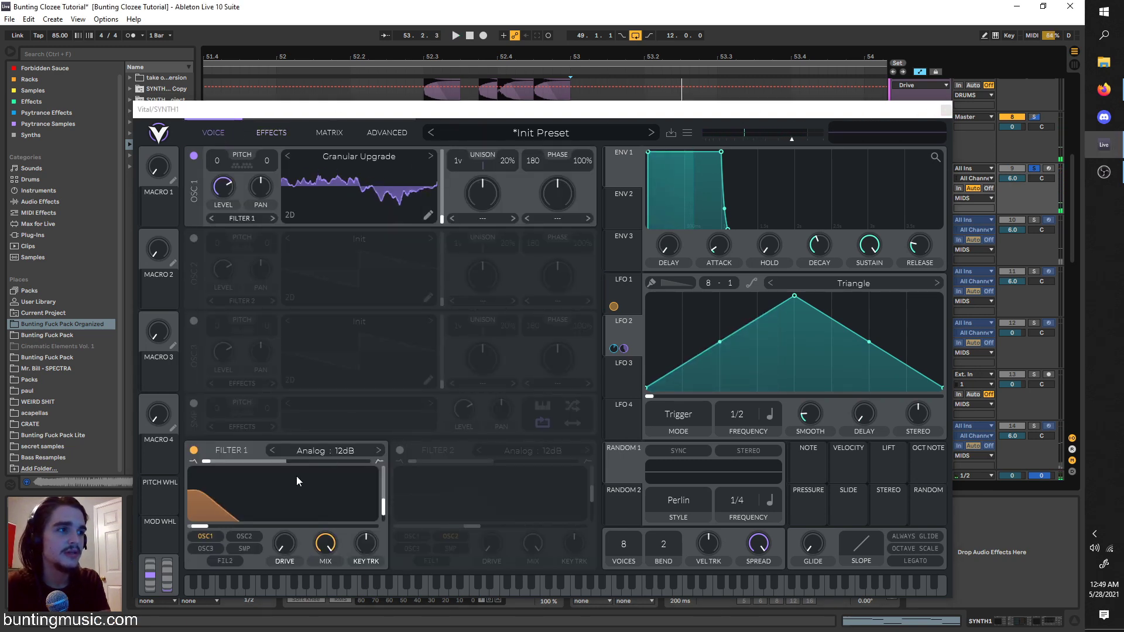
Play the stab while switching on Wider and Auto Filter on the SYNTH1 track, checking Wider's width setting.
key("space")
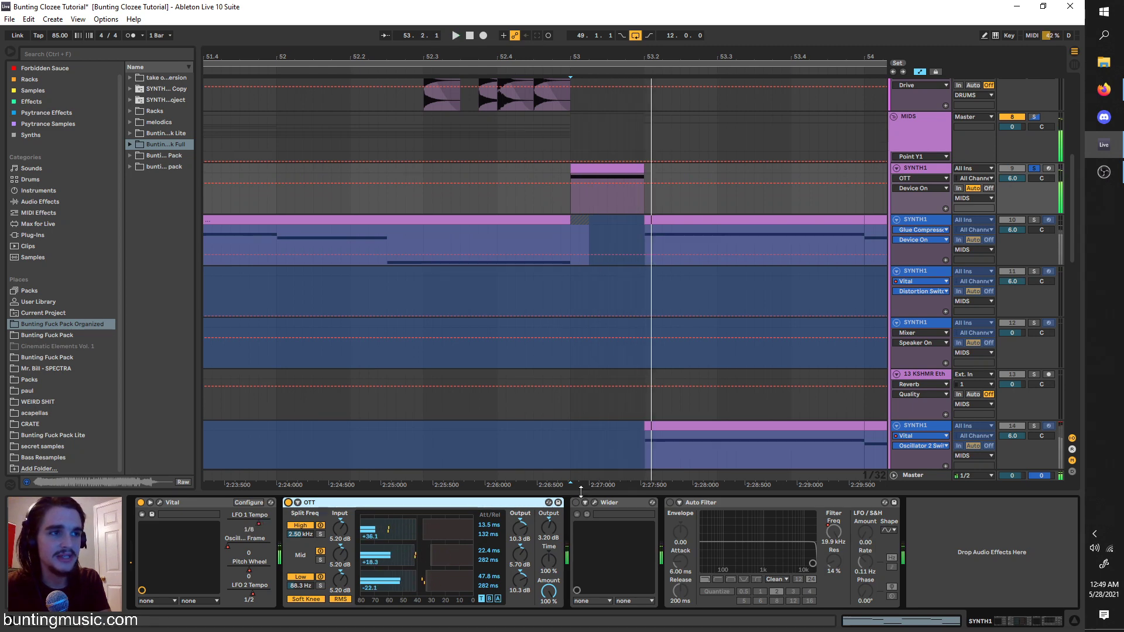
left_click(595, 504)
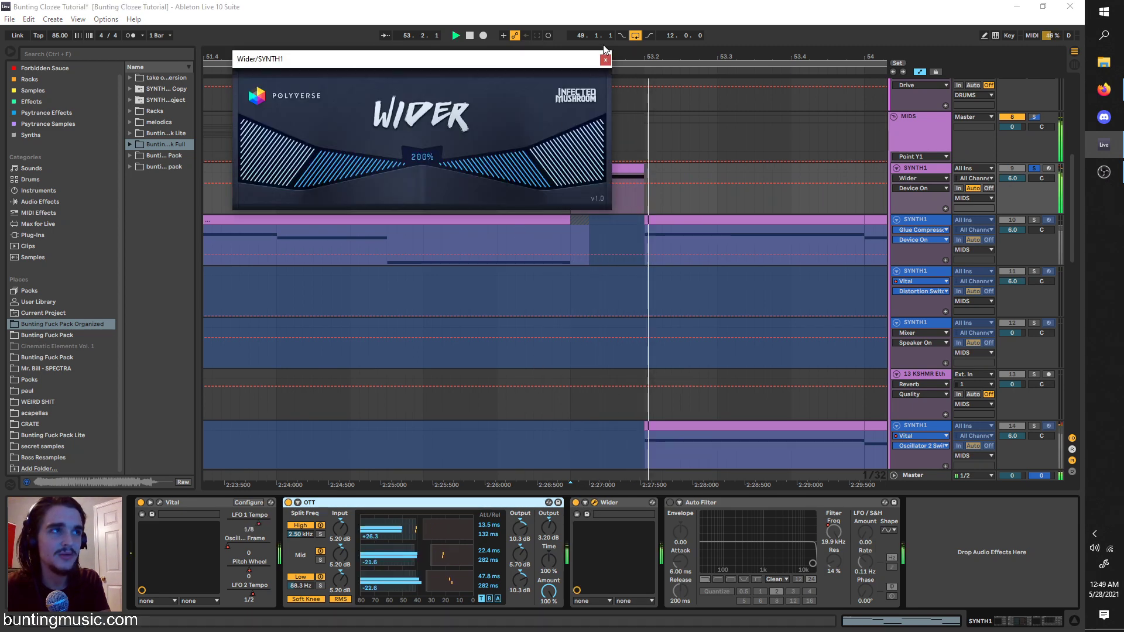
left_click(611, 54)
left_click(670, 503)
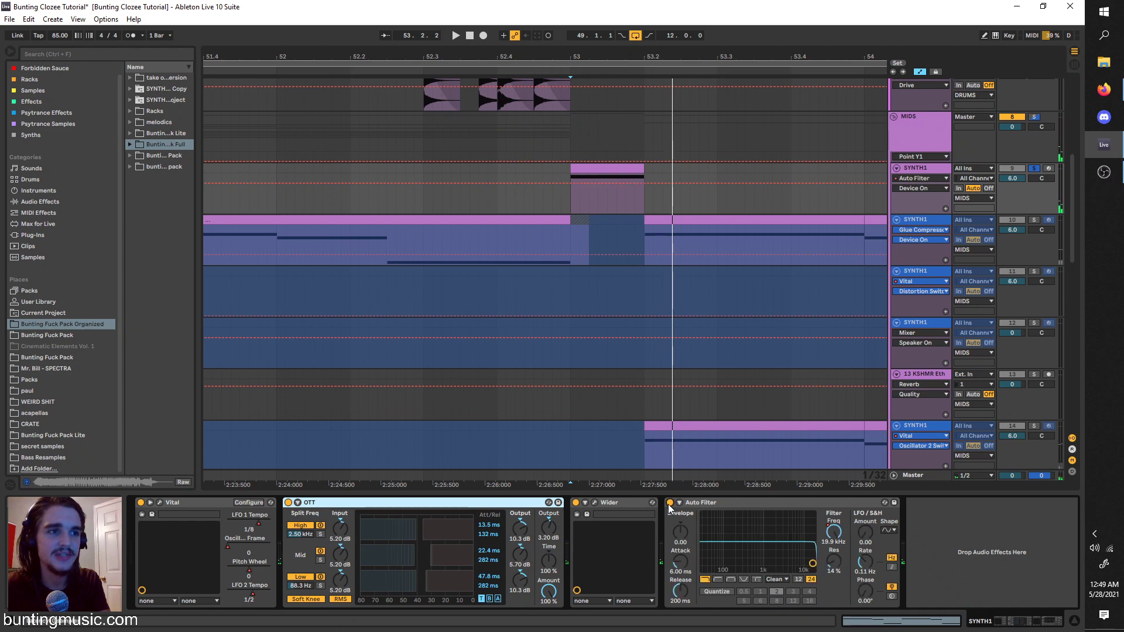
Play the SYNTH1 stabs at bars 53, 55 and 57 to compare them, and replay the one at bar 55.
scroll(652, 375, "down", 6)
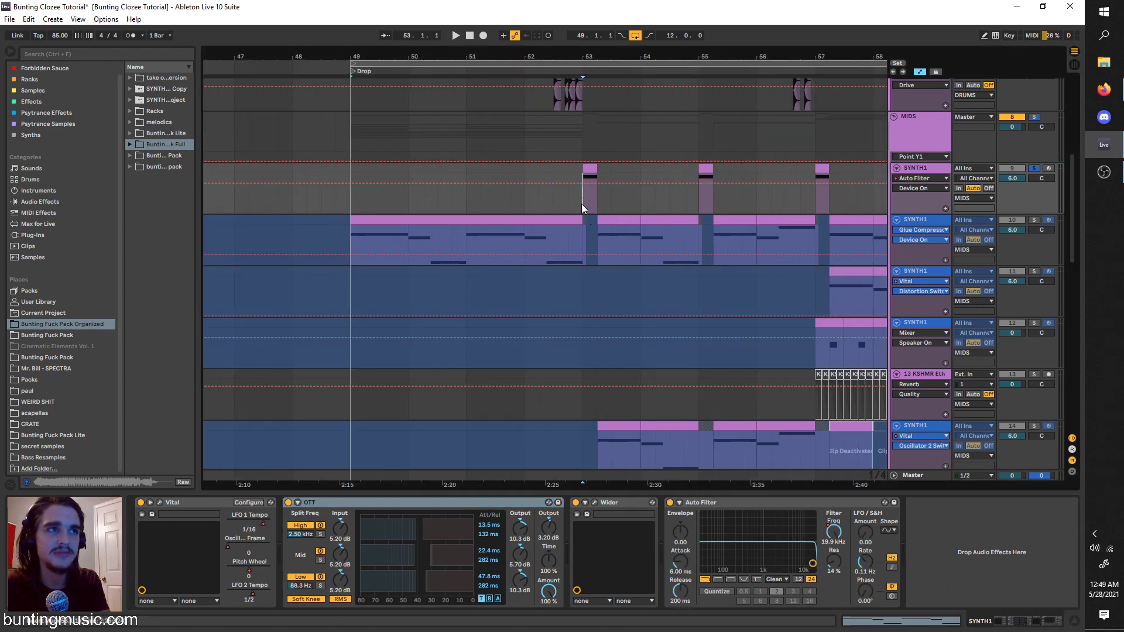
key("space")
scroll(585, 205, "up", 3)
scroll(621, 203, "up", 2)
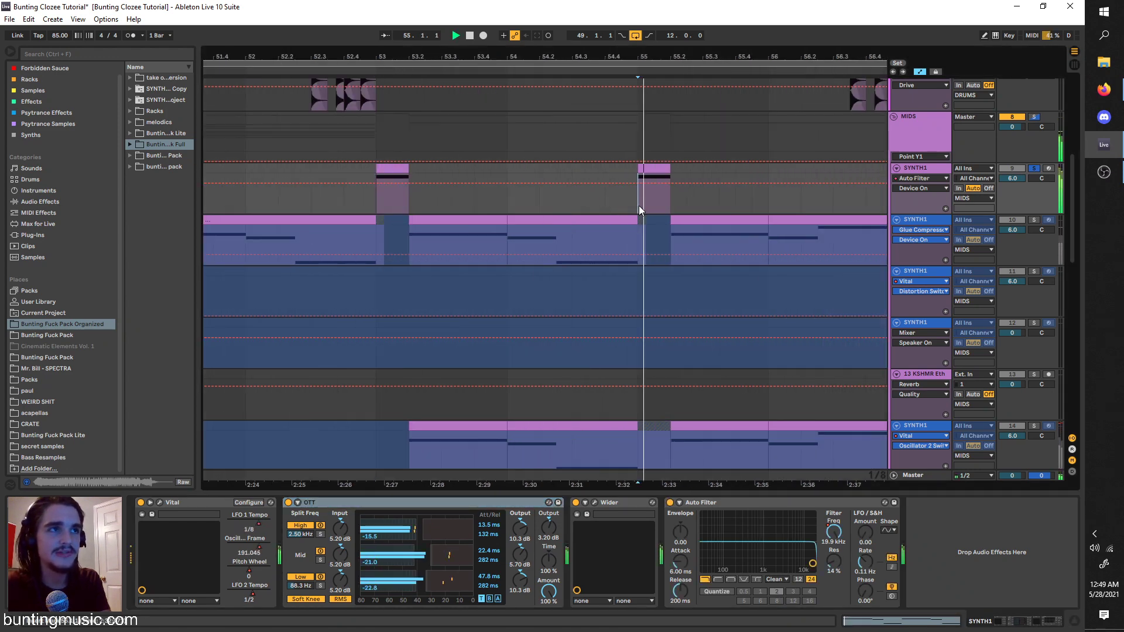
scroll(639, 205, "down", 4)
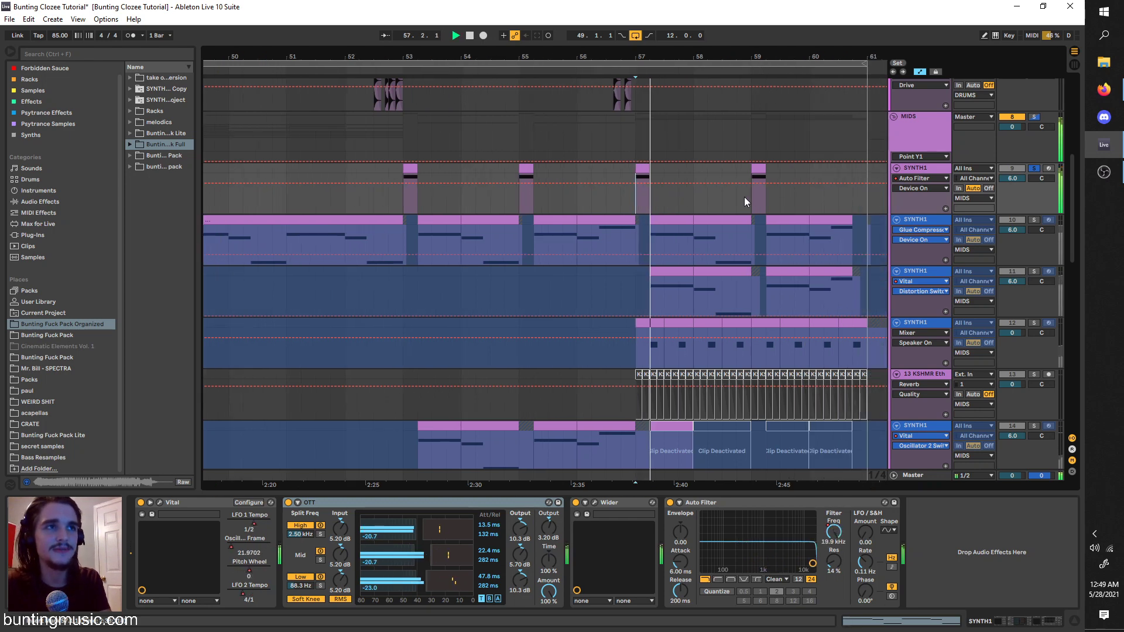
left_click(515, 197)
scroll(518, 195, "up", 4)
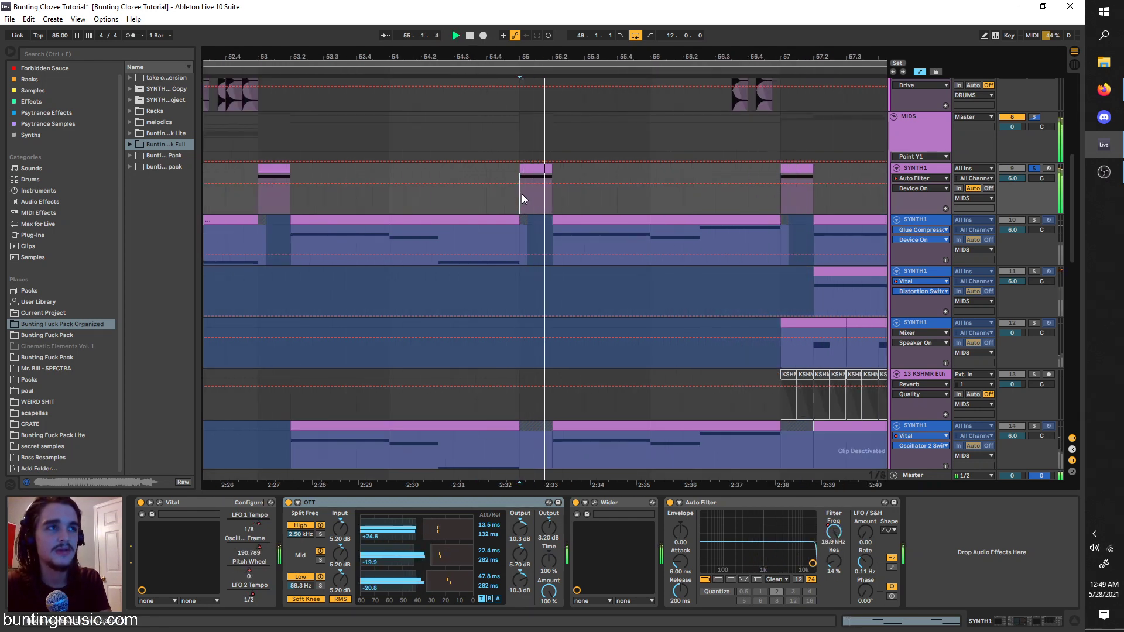
Display Vital's Oscillator 1 Wave Frame automation on the SYNTH1 track around the bar 55 stab.
left_click(924, 188)
left_click(919, 177)
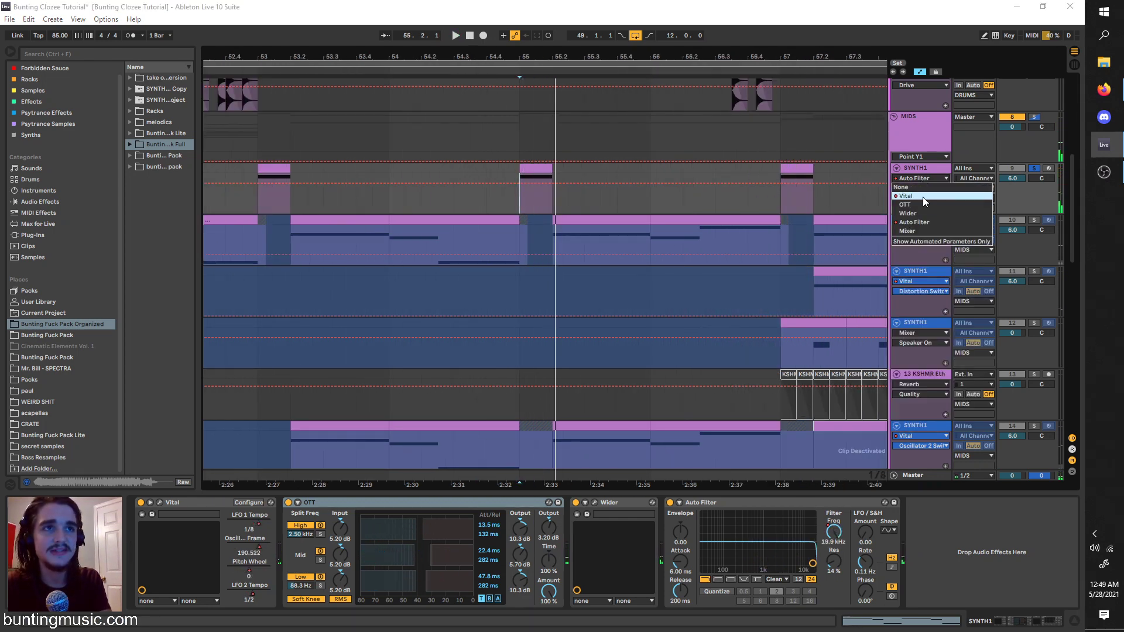
left_click(923, 197)
left_click(914, 189)
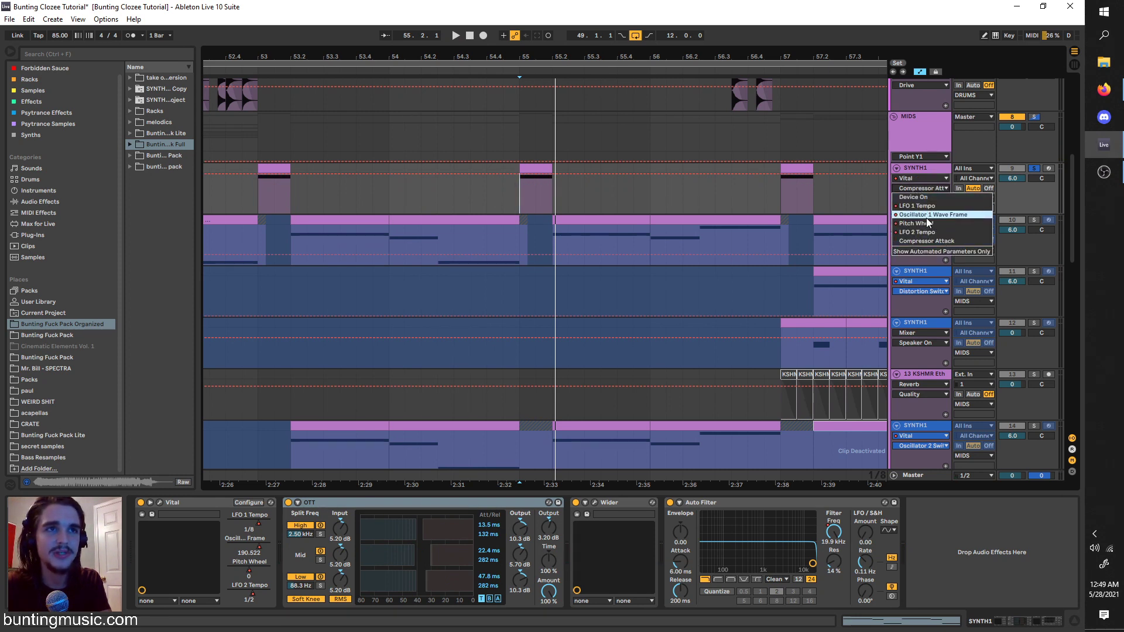
left_click(932, 214)
scroll(532, 210, "up", 1)
scroll(532, 209, "up", 2)
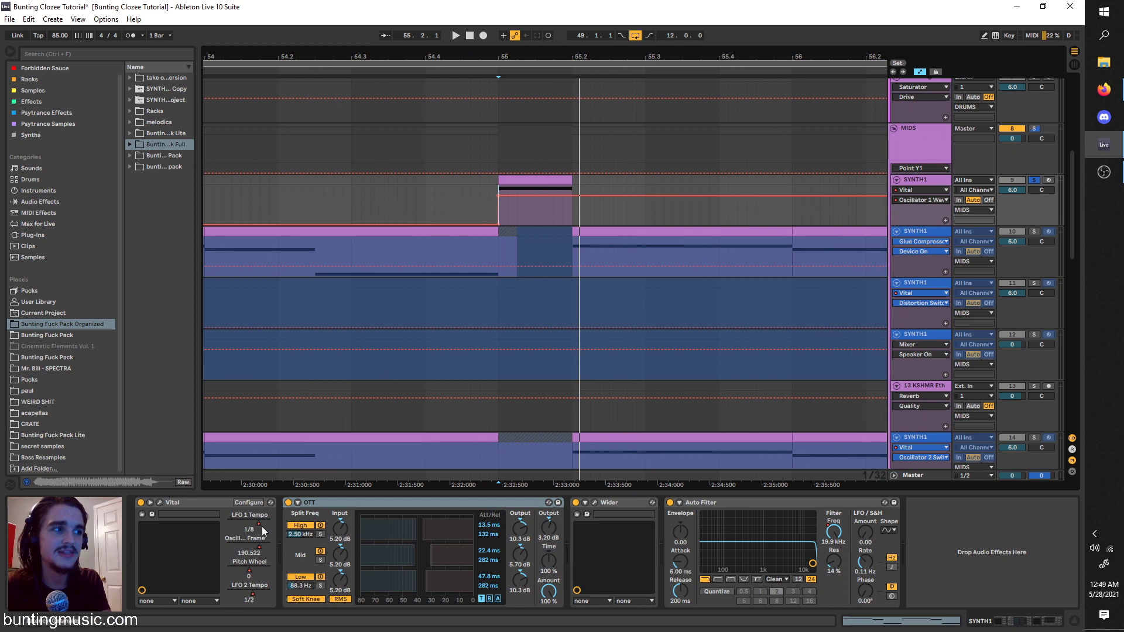
Open Vital on the SYNTH1 track and play the stabs at bars 53 and 55 to compare Oscillator 1's wavetable position.
left_click(160, 501)
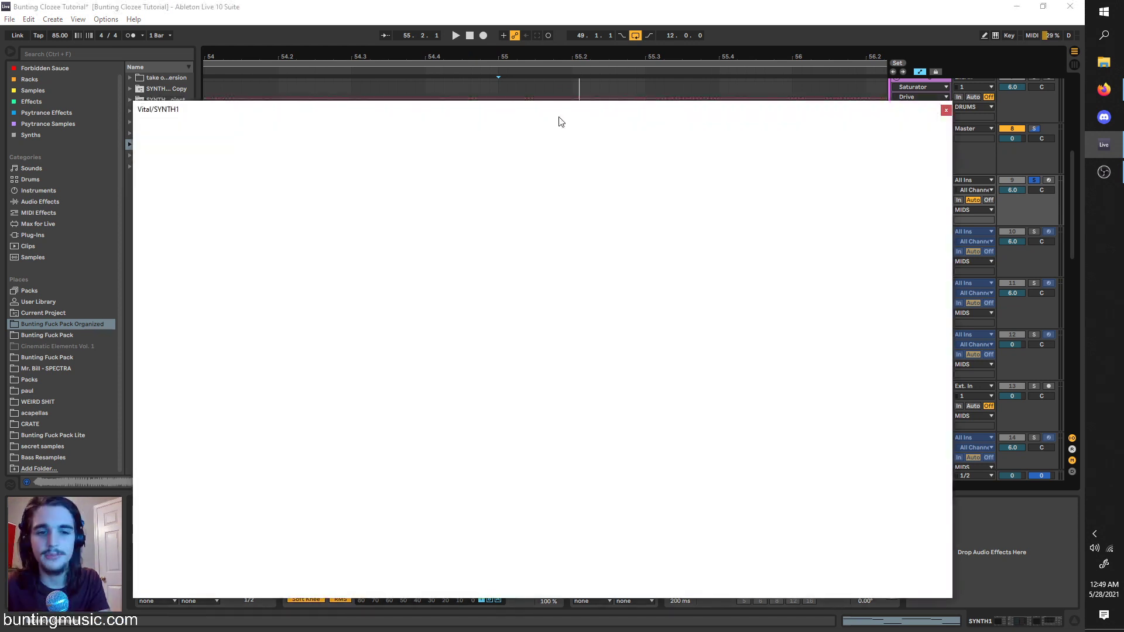
left_click_drag(645, 107, 654, 142)
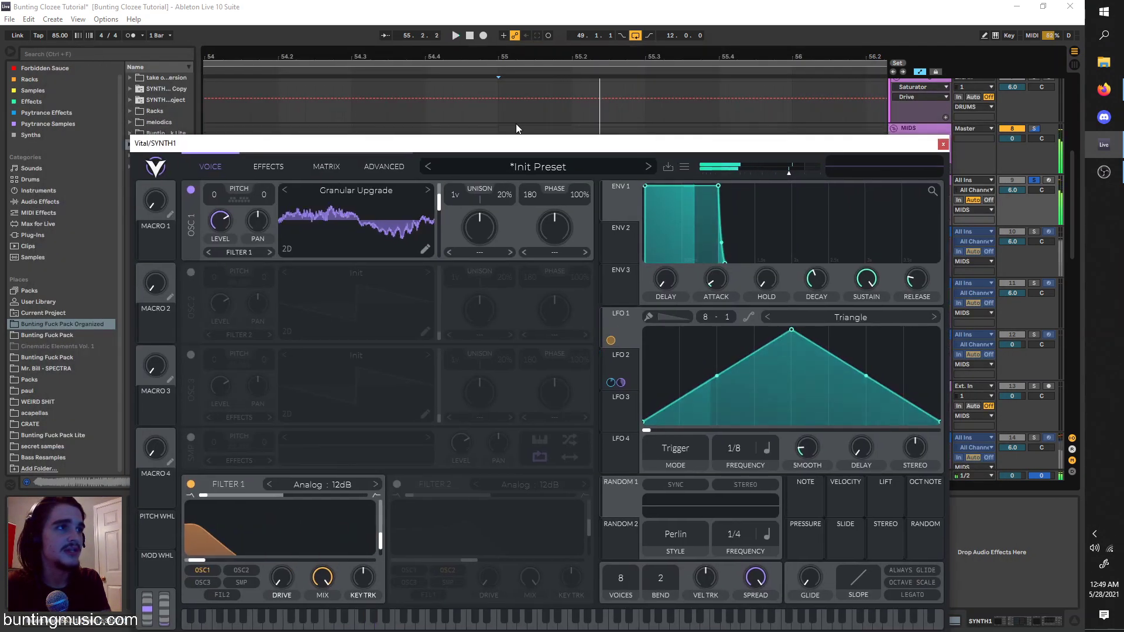
mouse_move(357, 142)
left_mouse_down()
mouse_move(417, 180)
mouse_move(584, 248)
left_mouse_up()
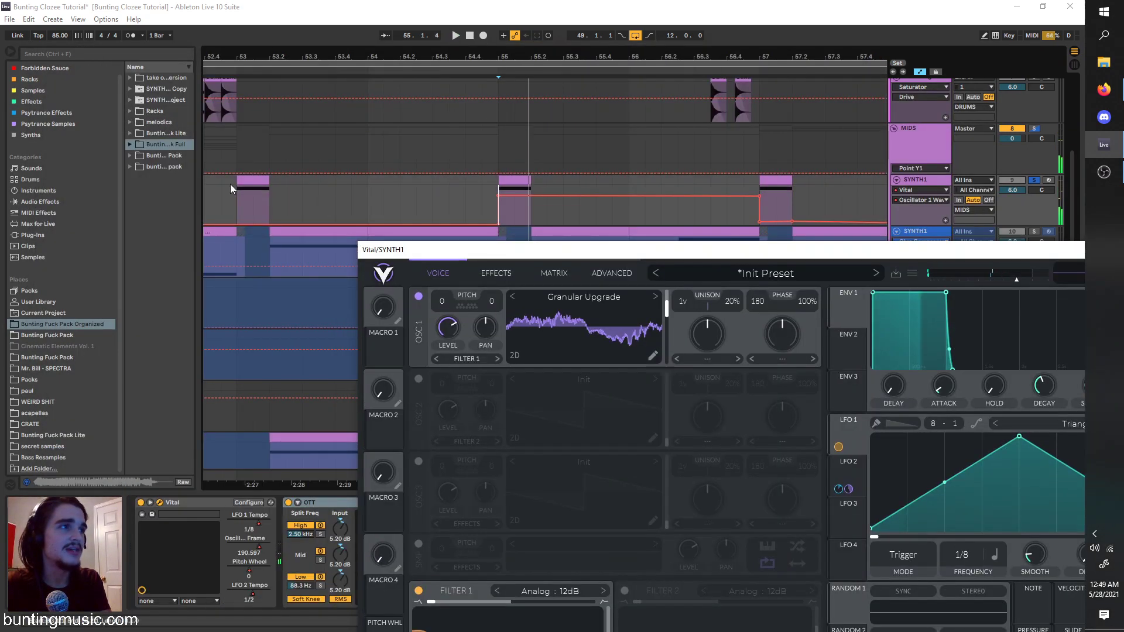
left_click(236, 192)
key("space")
left_click(496, 184)
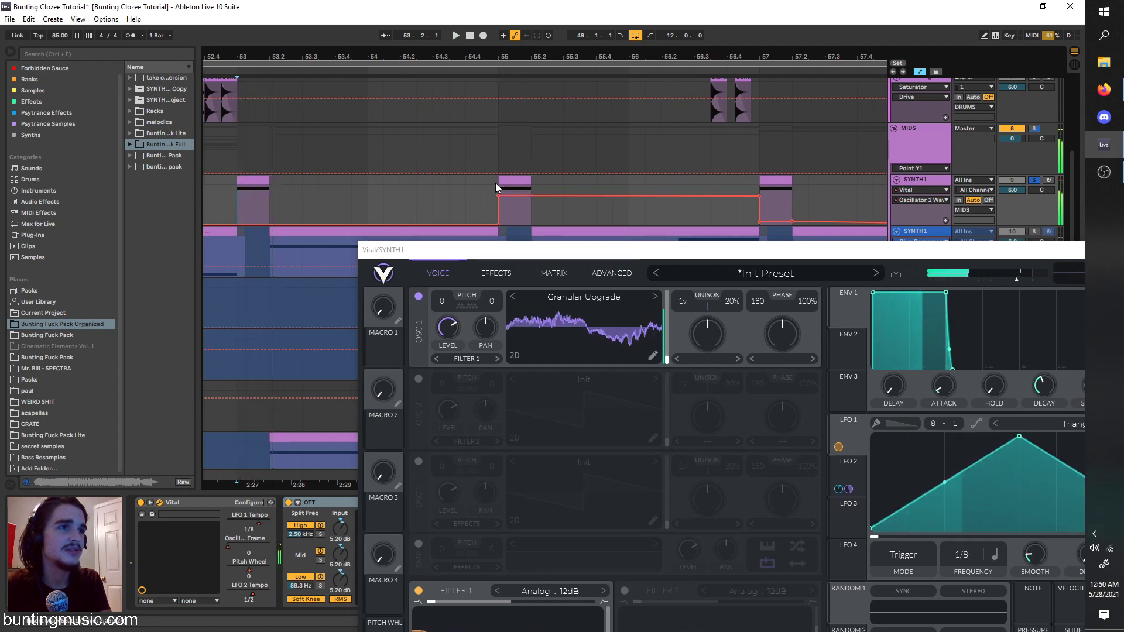
key("space")
key("space")
key("space")
key("space")
key("space")
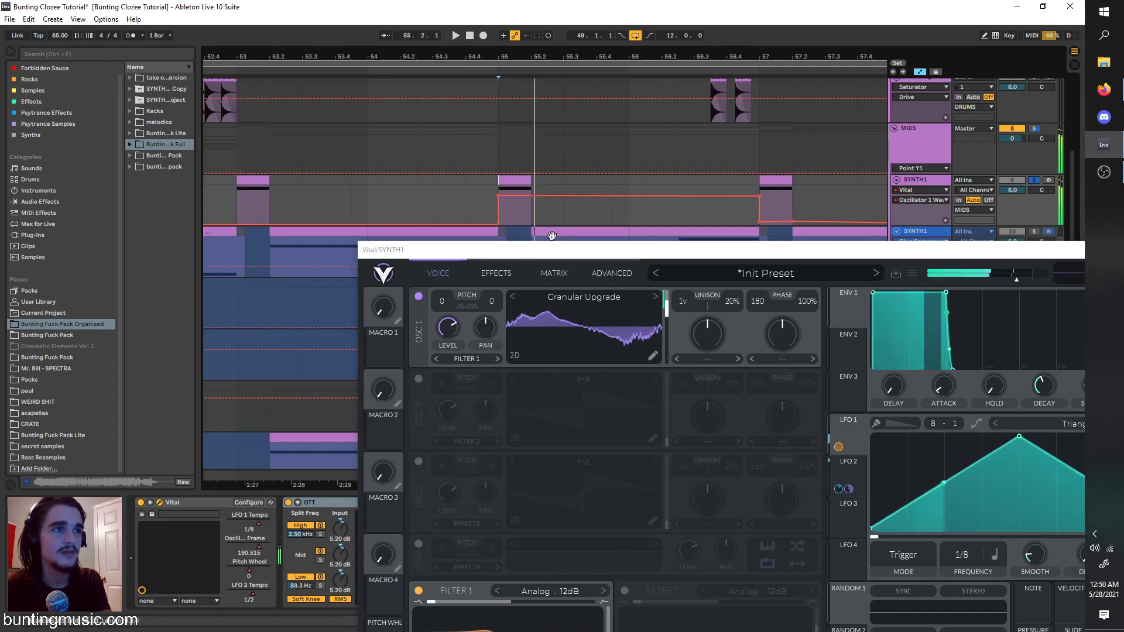
Play the stabs at bars 53 and 55 with Vital's LFO 1 Tempo automation displayed on the SYNTH1 track.
left_click_drag(659, 252, 405, 158)
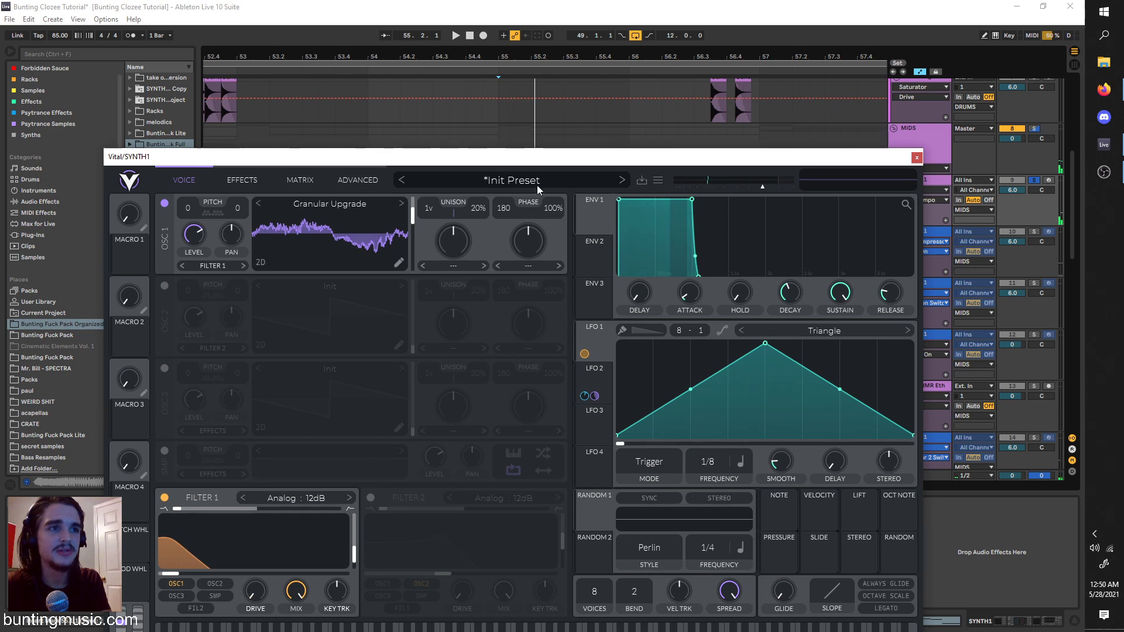
mouse_move(538, 156)
left_mouse_down()
mouse_move(555, 395)
mouse_move(546, 384)
left_mouse_up()
left_click(236, 210)
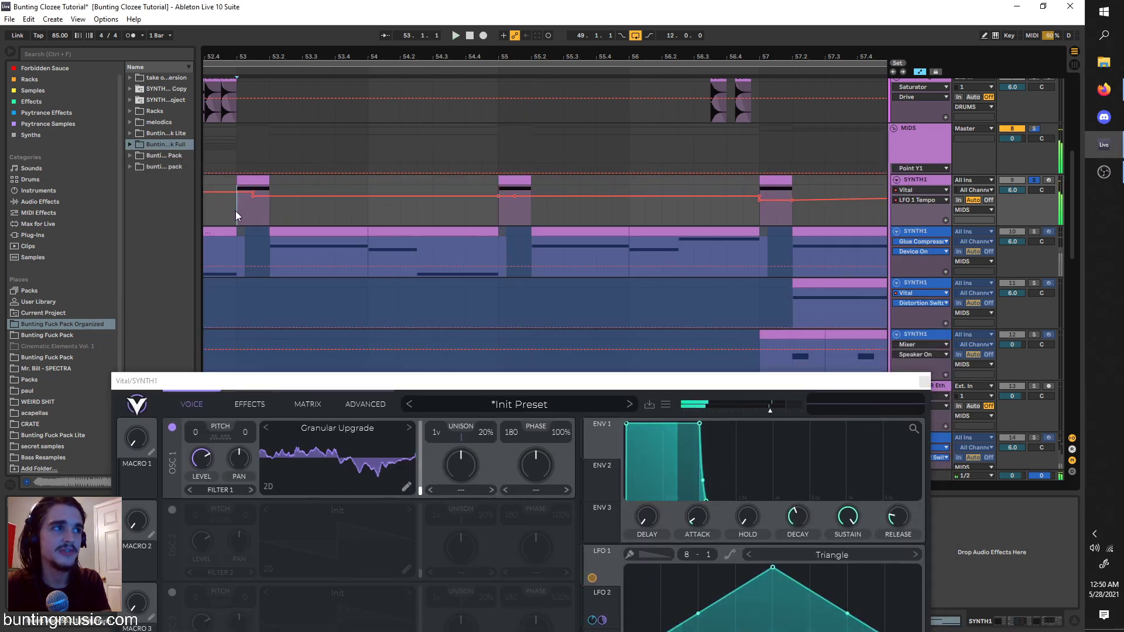
left_click(500, 208)
key("space")
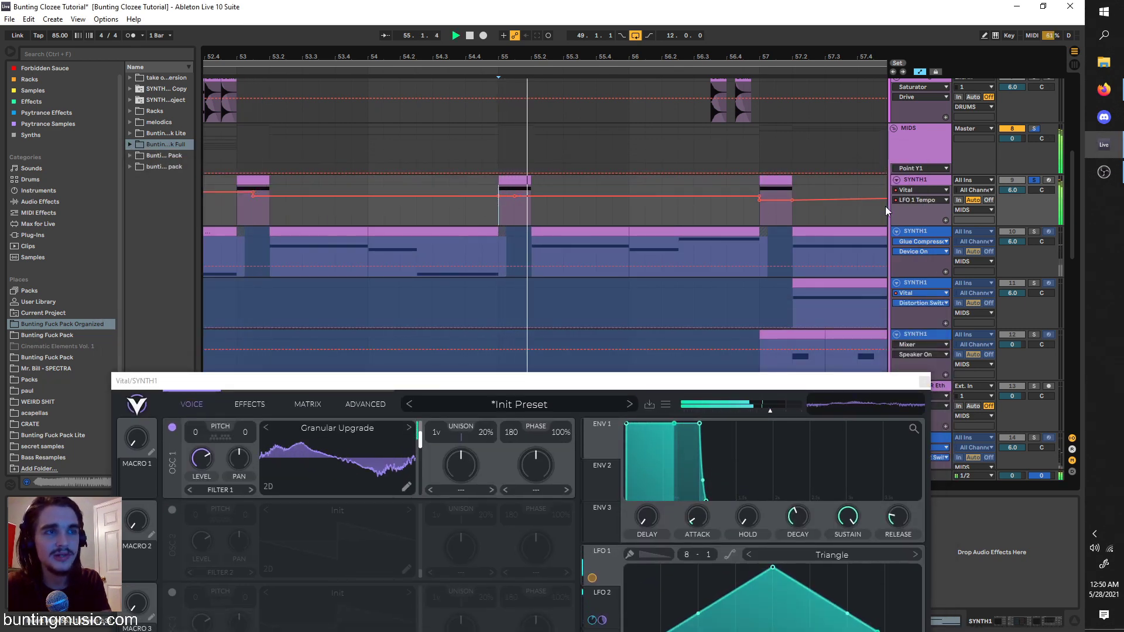
left_click_drag(680, 381, 648, 200)
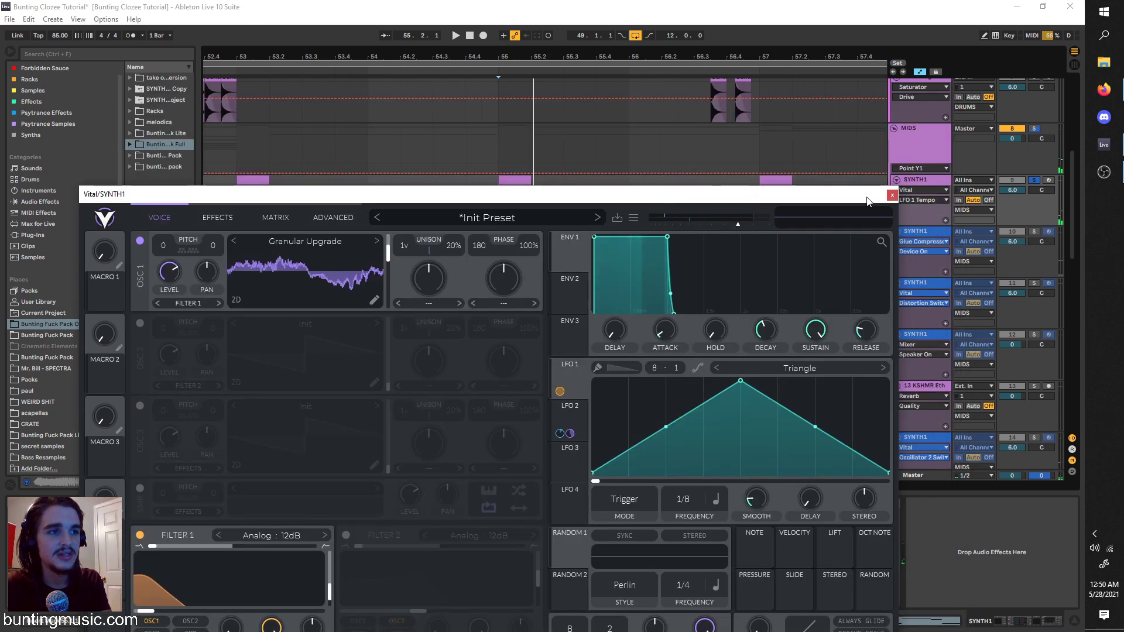
left_click_drag(867, 201, 826, 250)
Display the Oscillator 1 Wave Frame automation for the bar 57 stab, play it, and switch the lane to LFO 1 Tempo.
left_click(920, 199)
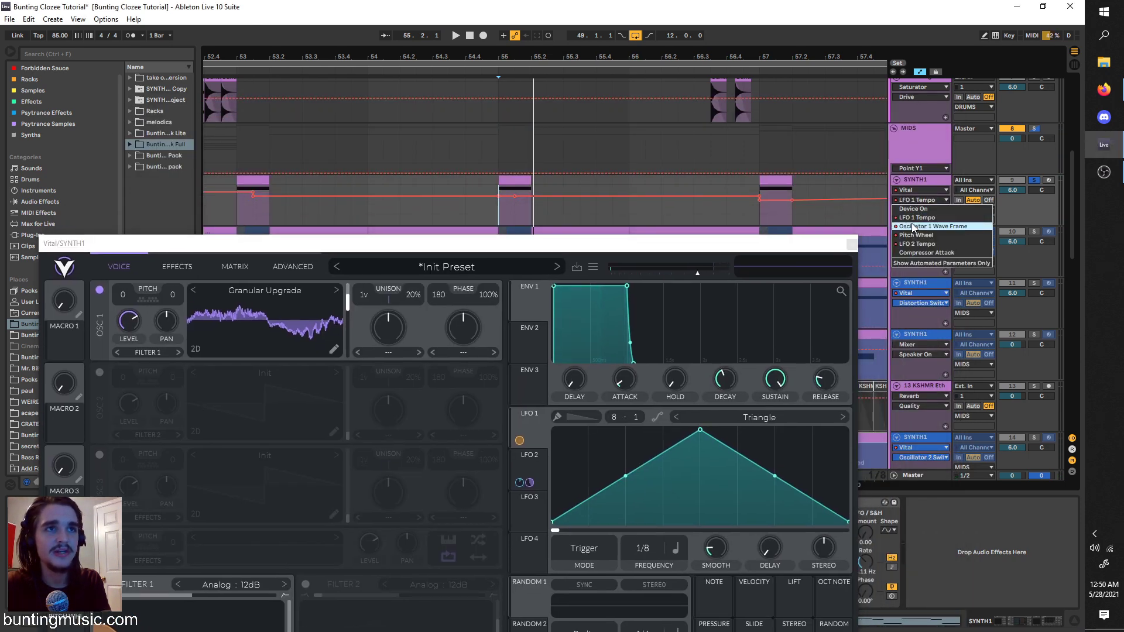
left_click(913, 227)
left_click(761, 192)
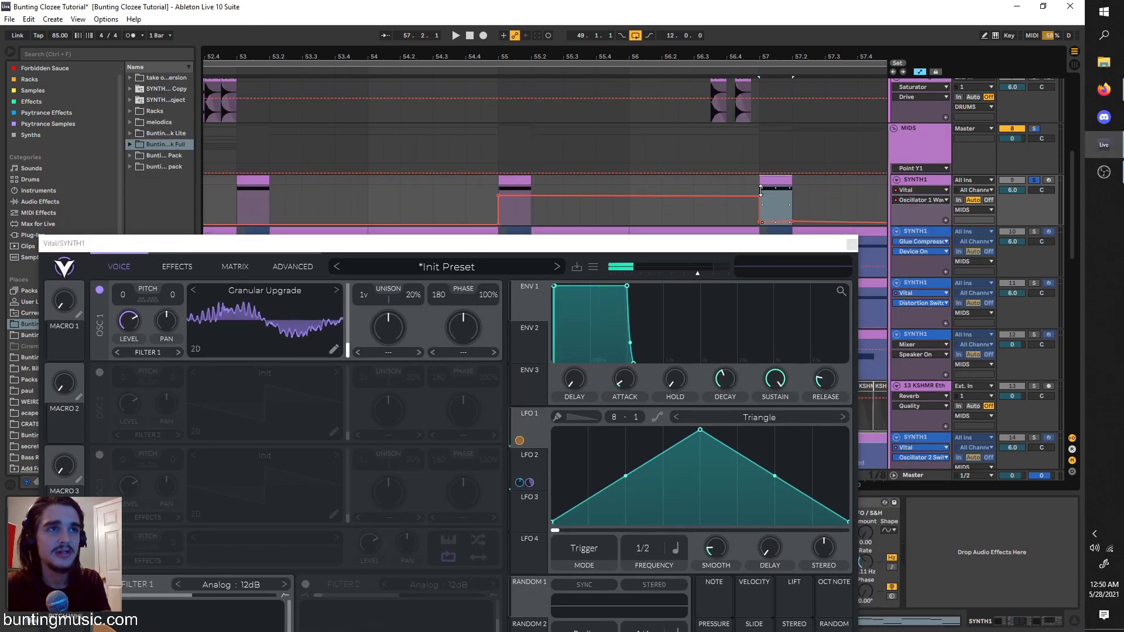
key("space")
left_click(919, 201)
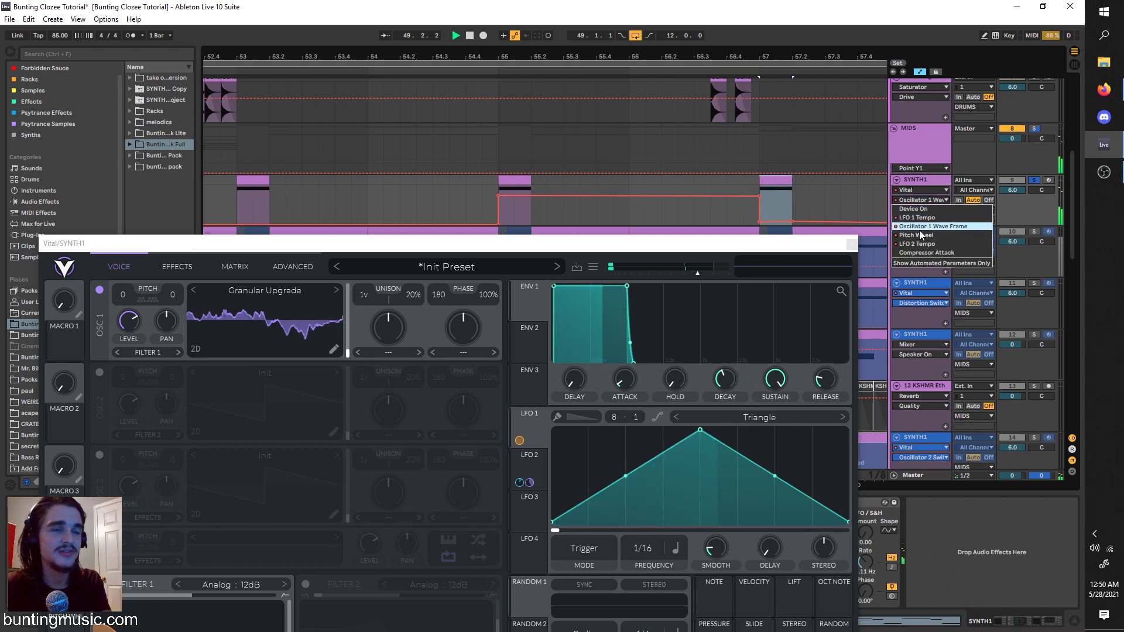
left_click(918, 218)
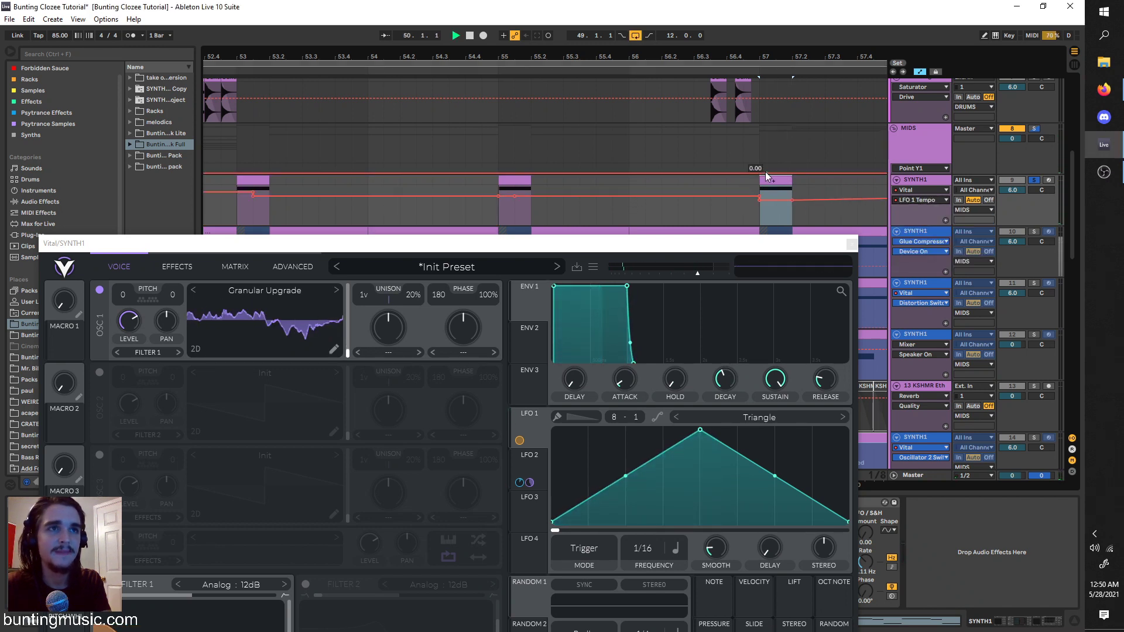
Display Vital's Pitch Wheel automation on the SYNTH1 track around the bar 57 stab and close the Vital window.
left_click(918, 200)
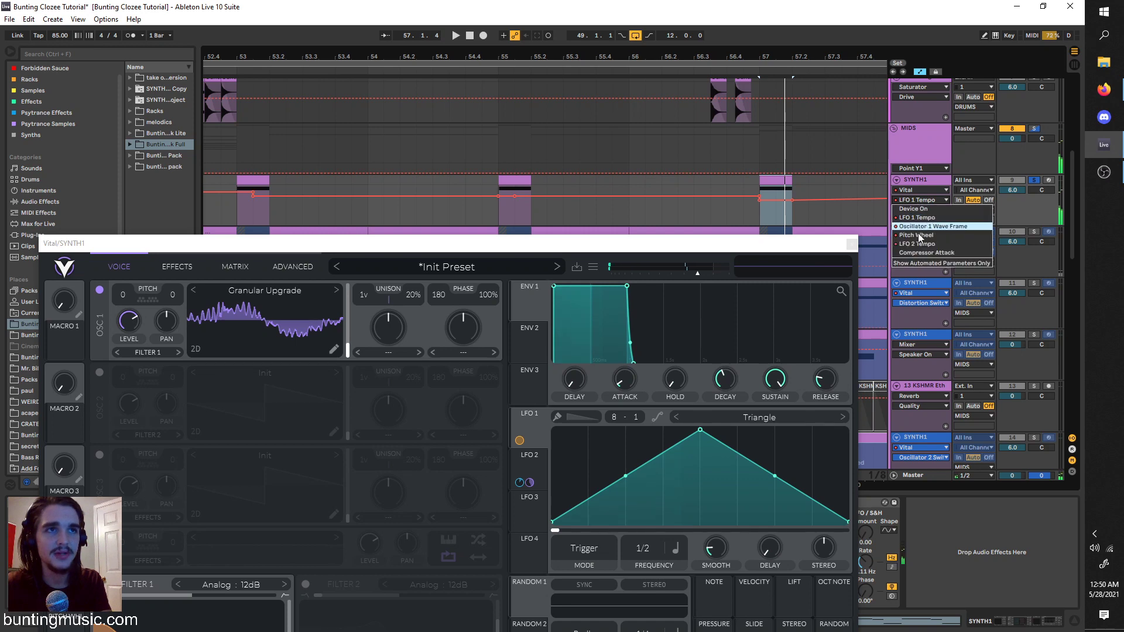
left_click(920, 246)
left_click_drag(719, 248, 870, 114)
left_click_drag(217, 591, 217, 588)
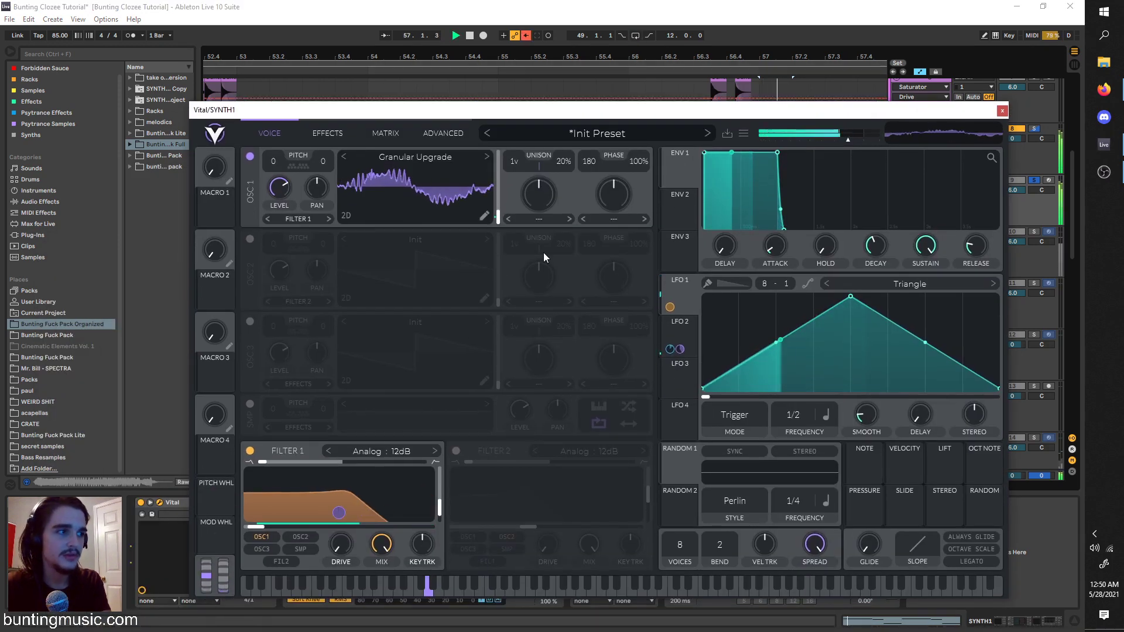
left_click(1002, 110)
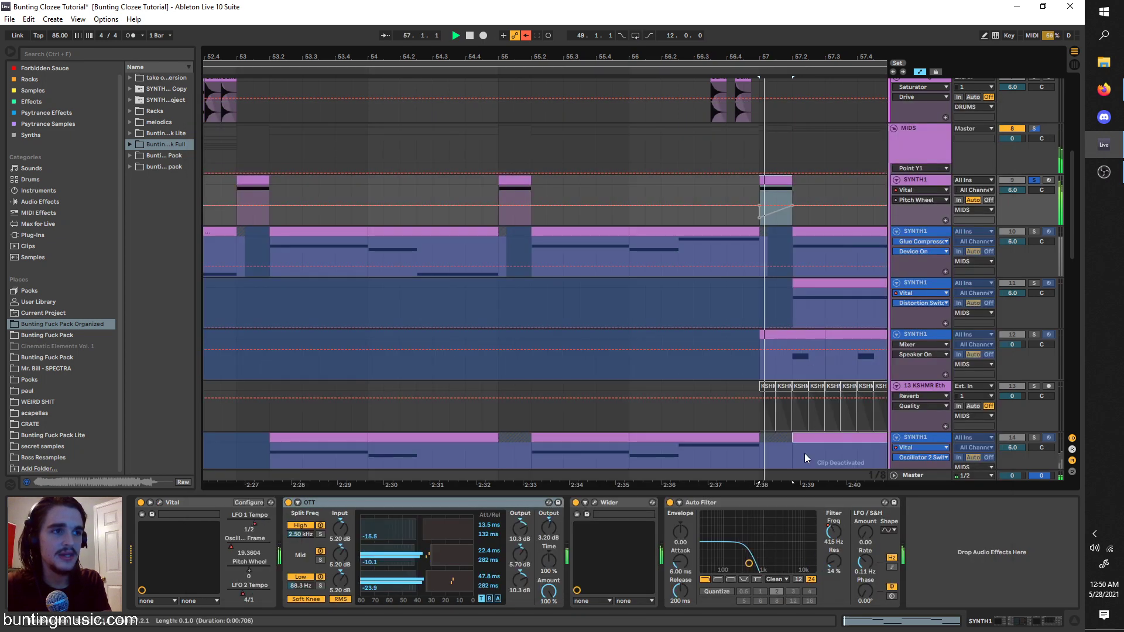
Display the Auto Filter Frequency automation on the SYNTH1 track and play the bar 57 stab.
left_click(834, 534)
scroll(761, 252, "right", 1)
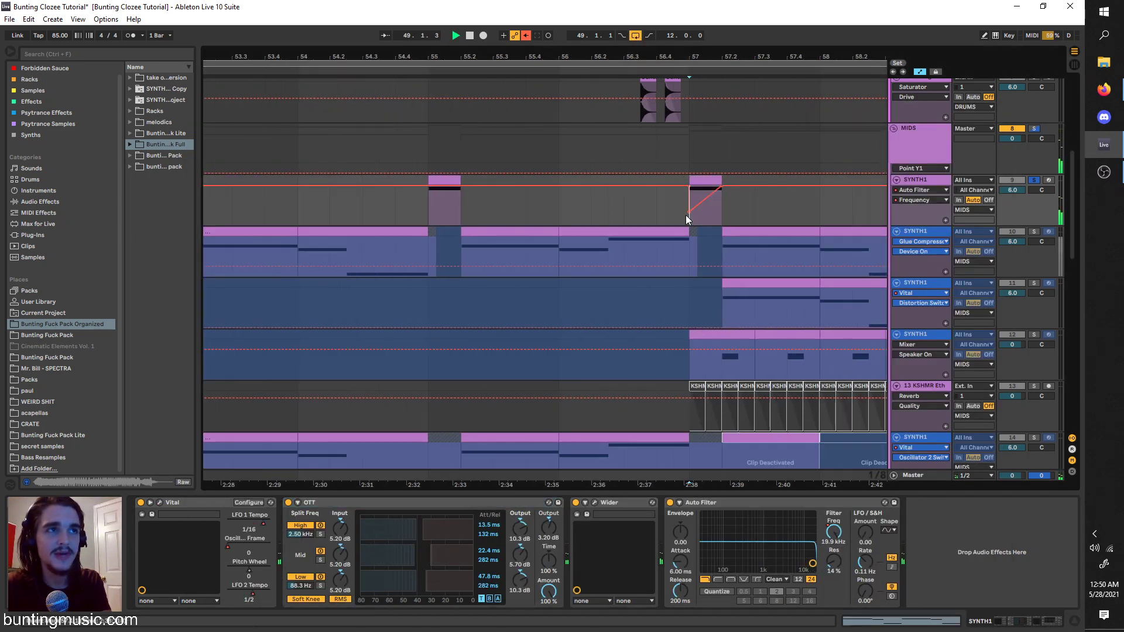
key("space")
key("space")
scroll(693, 216, "right", 1)
key("space")
scroll(693, 216, "down", 2)
scroll(672, 225, "up", 2)
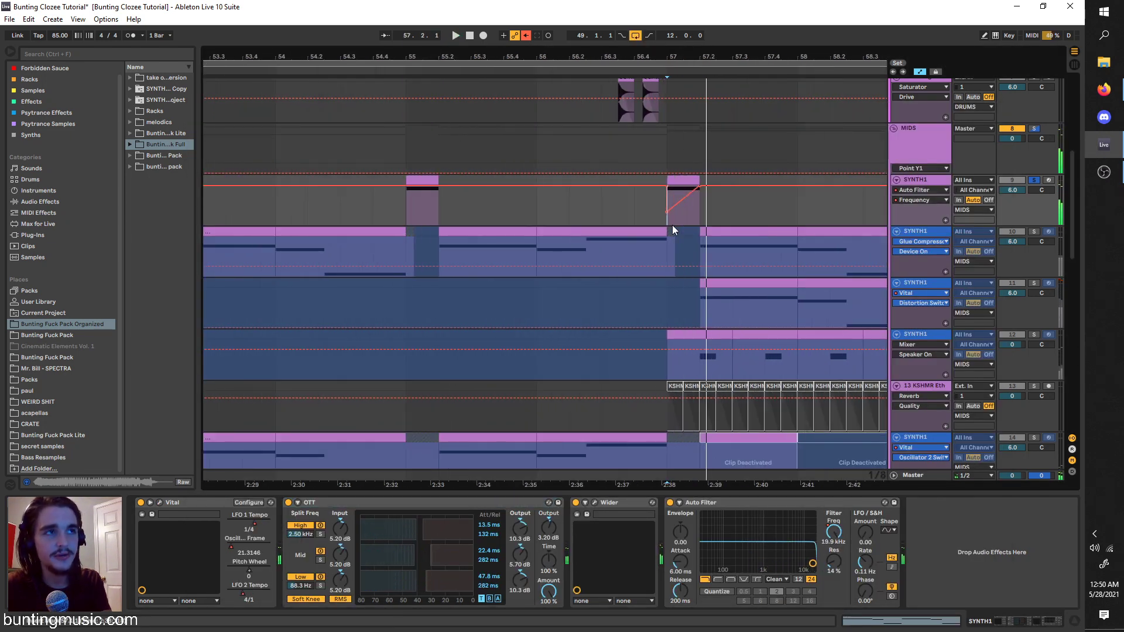
scroll(672, 221, "left", 2)
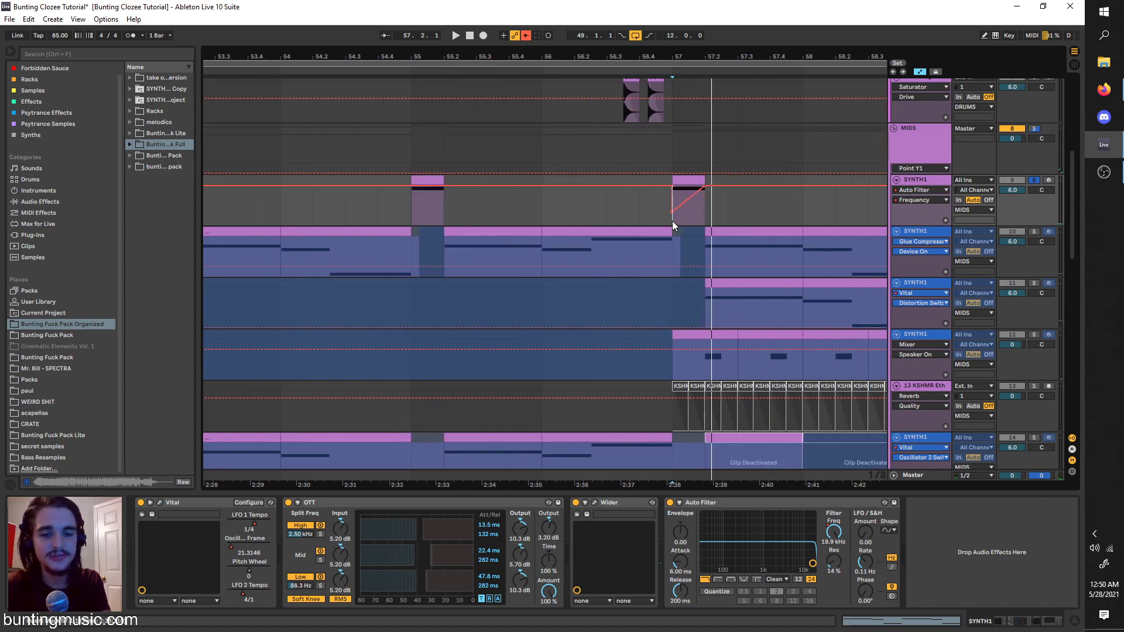
scroll(672, 220, "down", 3)
scroll(672, 226, "up", 3)
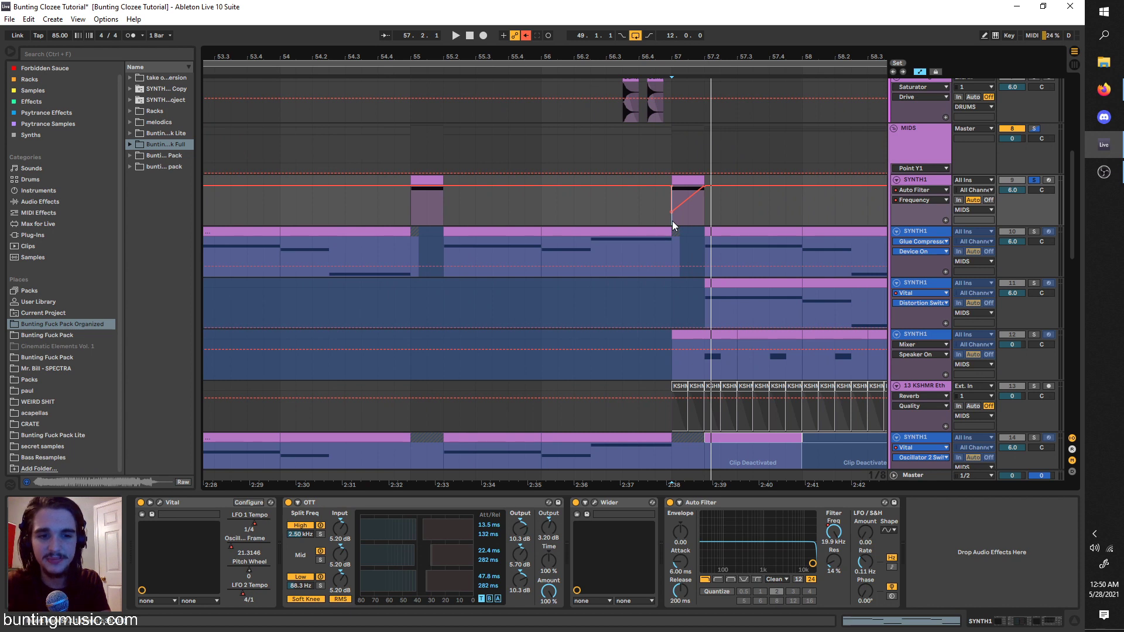
Play the SYNTH1 stabs at bars 59 and 53 to hear the variation between them.
scroll(690, 209, "down", 1)
scroll(685, 243, "right", 2)
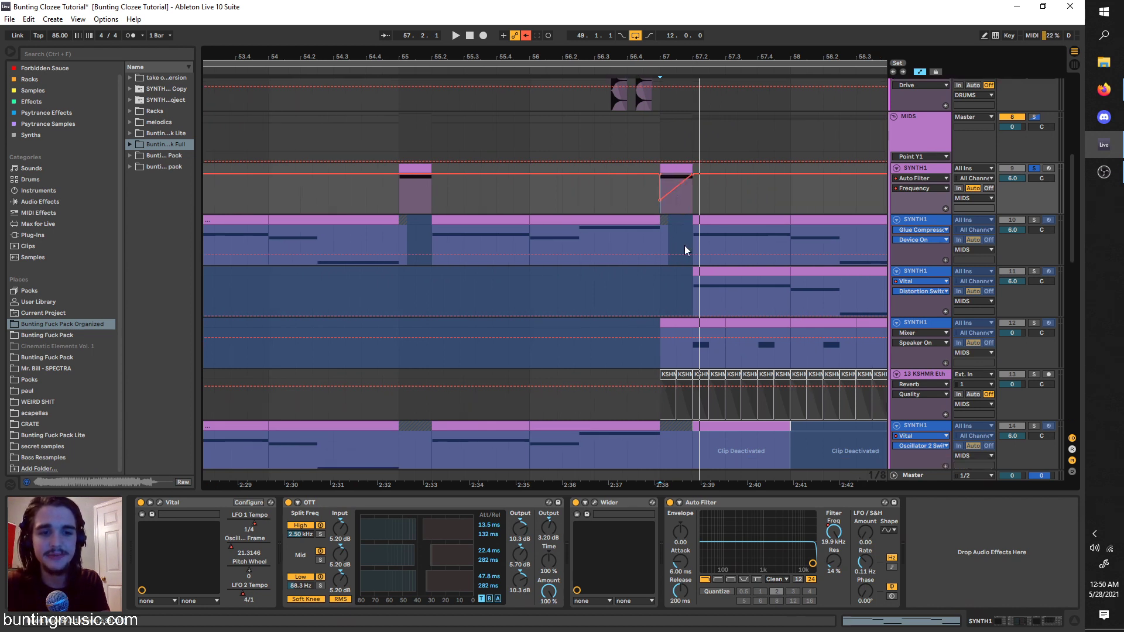
scroll(729, 202, "left", 4)
left_click(790, 200)
key("space")
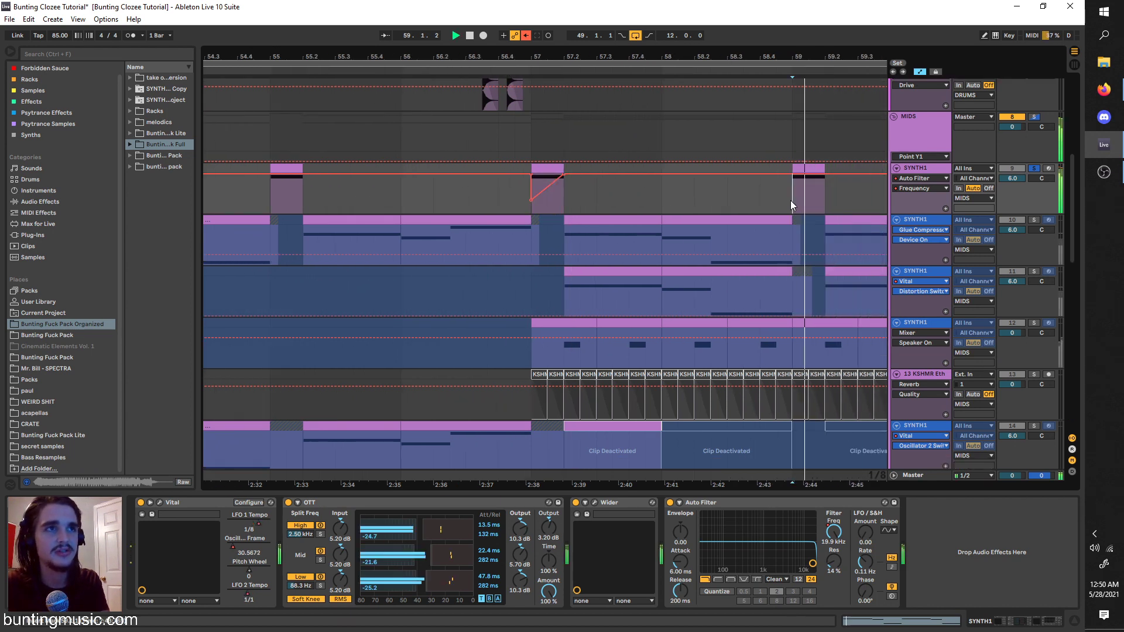
scroll(790, 200, "down", 3)
left_click(444, 190)
key("space")
scroll(450, 187, "up", 2)
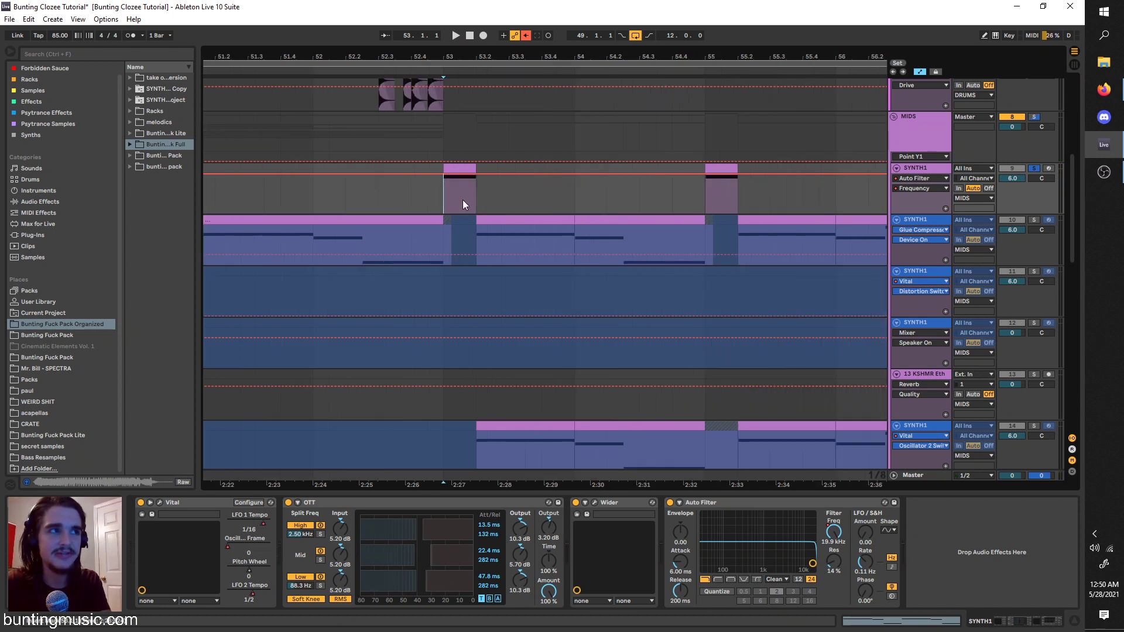
Freeze the SYNTH1 stab track, and solo the SYNTH1 track below it to play it from bar 53.2.
right_click(923, 169)
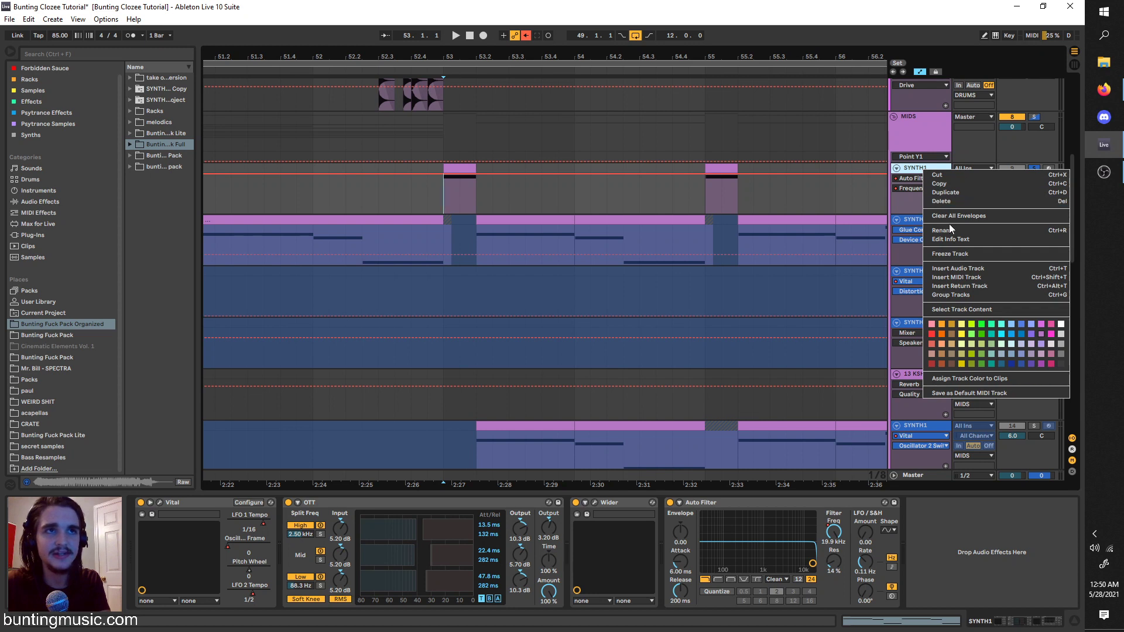
left_click(950, 254)
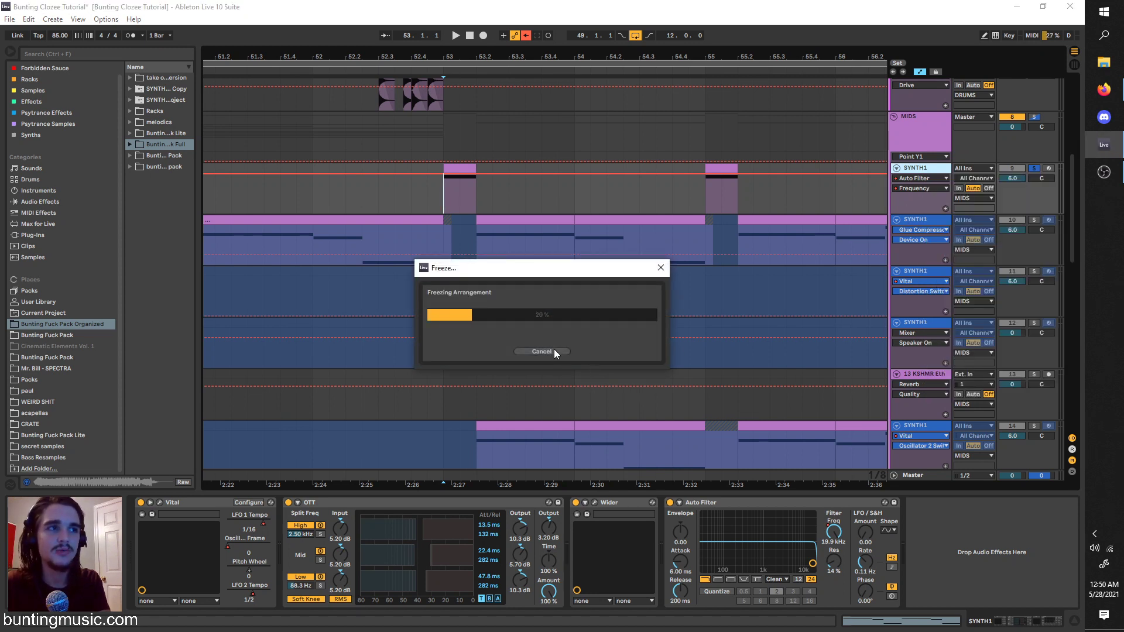
left_click(1034, 220)
left_click(479, 234)
key("space")
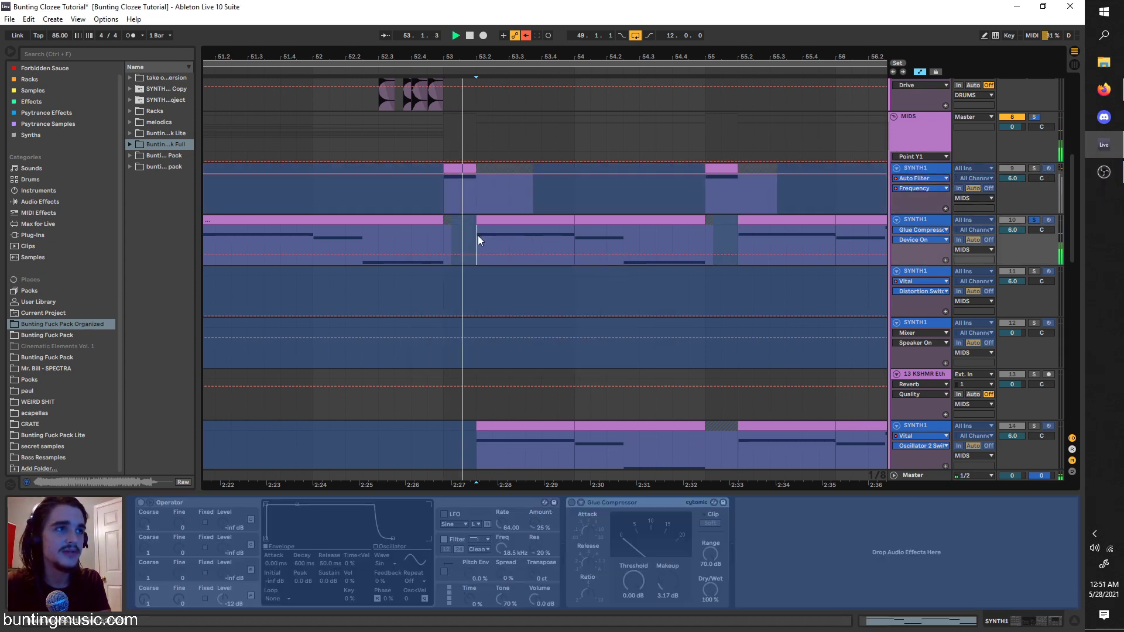
Solo the SYNTH1 track 14 and unfreeze it.
scroll(475, 391, "down", 2)
left_click(476, 391)
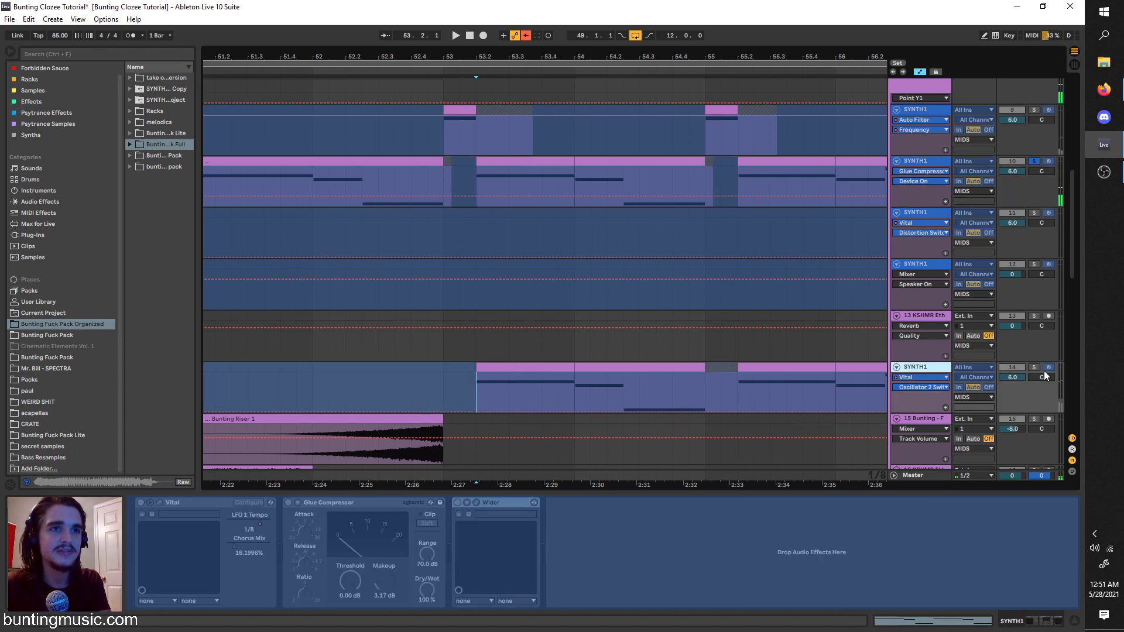
left_click(1034, 367)
right_click(943, 368)
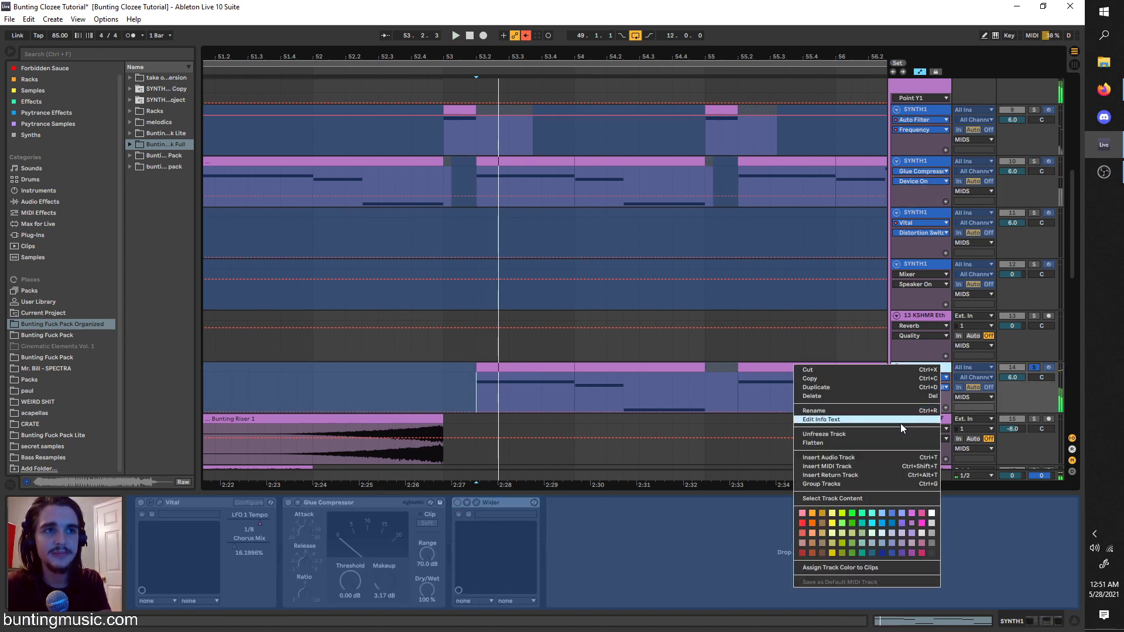
left_click(902, 435)
left_click(929, 376)
left_click(921, 370)
scroll(541, 359, "down", 2)
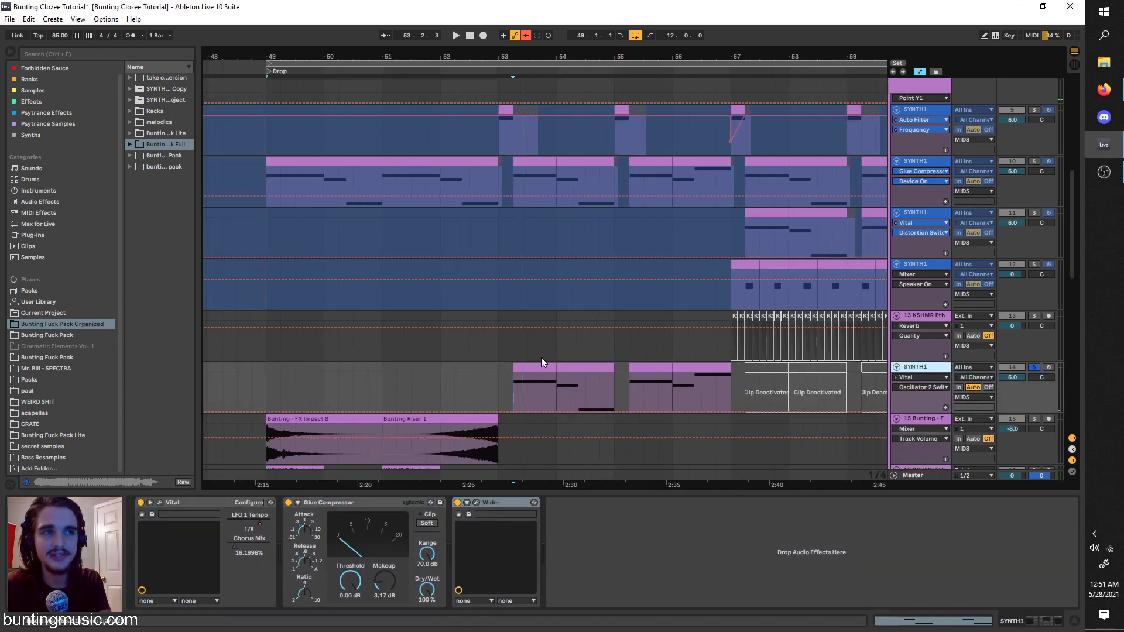
Open Vital on SYNTH1 track 14 and play the part from bar 53.2 to examine the patch's voice page.
key("space")
left_click(166, 504)
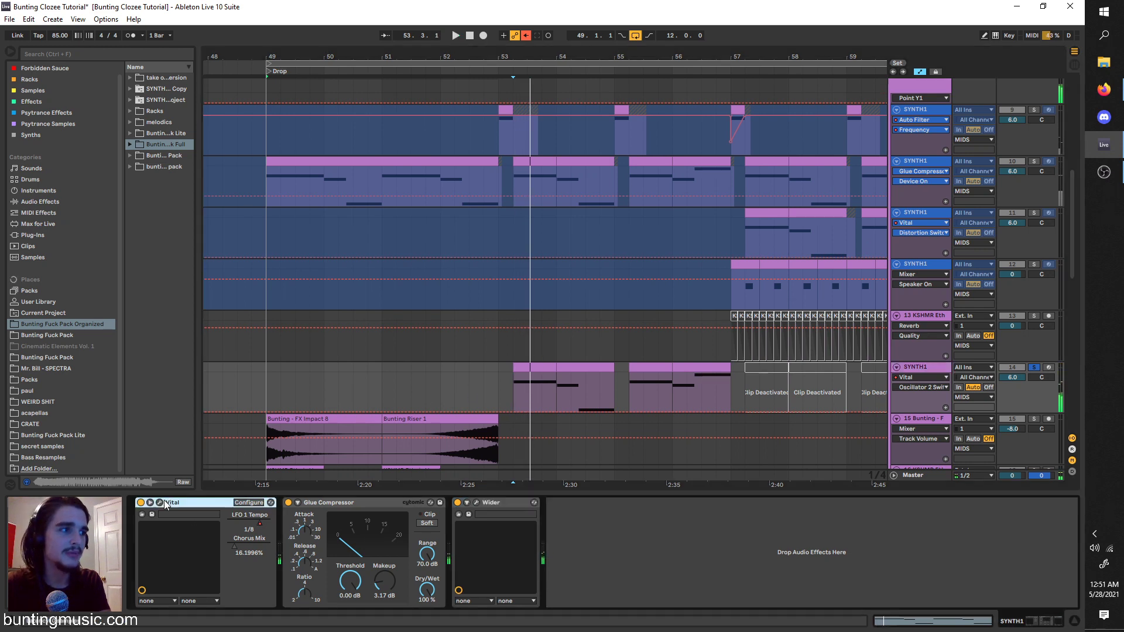
left_click(161, 503)
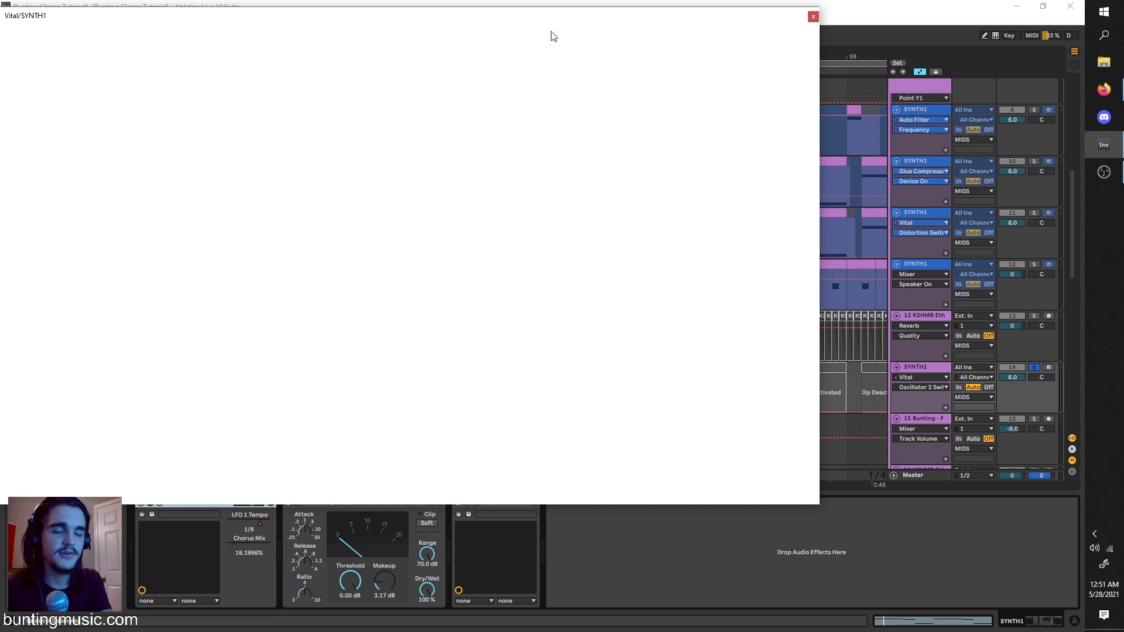
left_click_drag(502, 15, 725, 68)
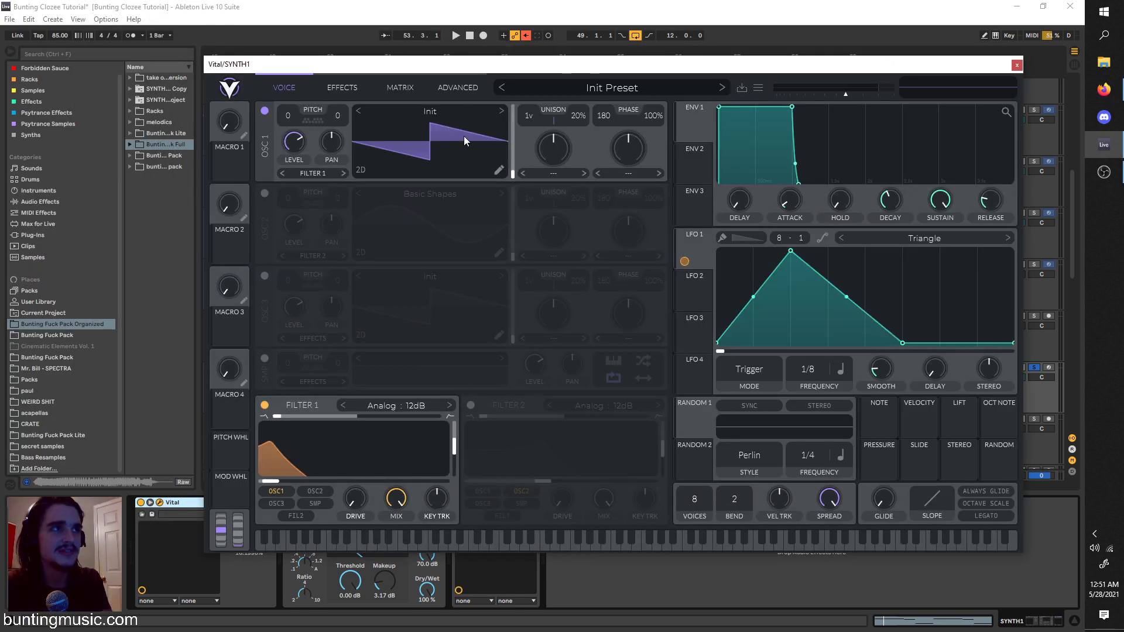
key("space")
key("space")
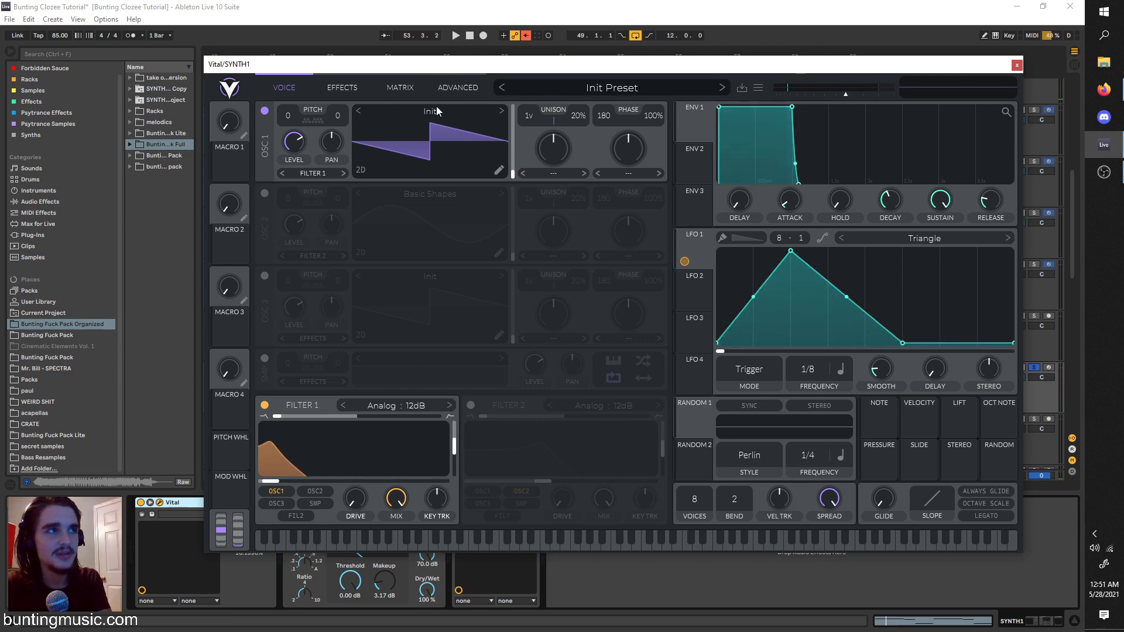
key("space")
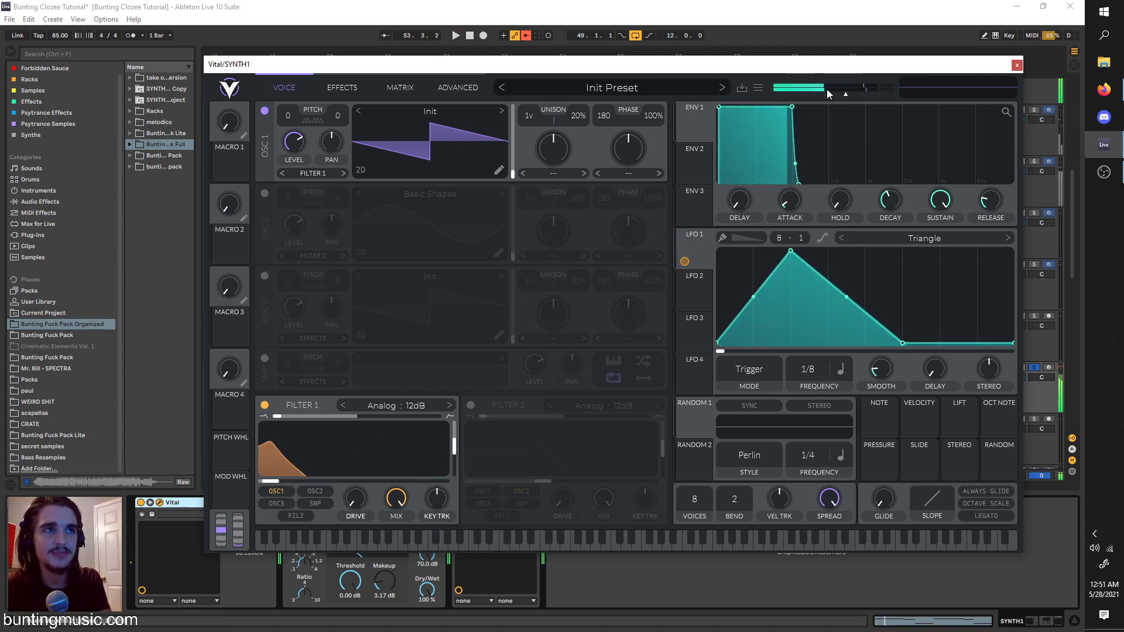
key("space")
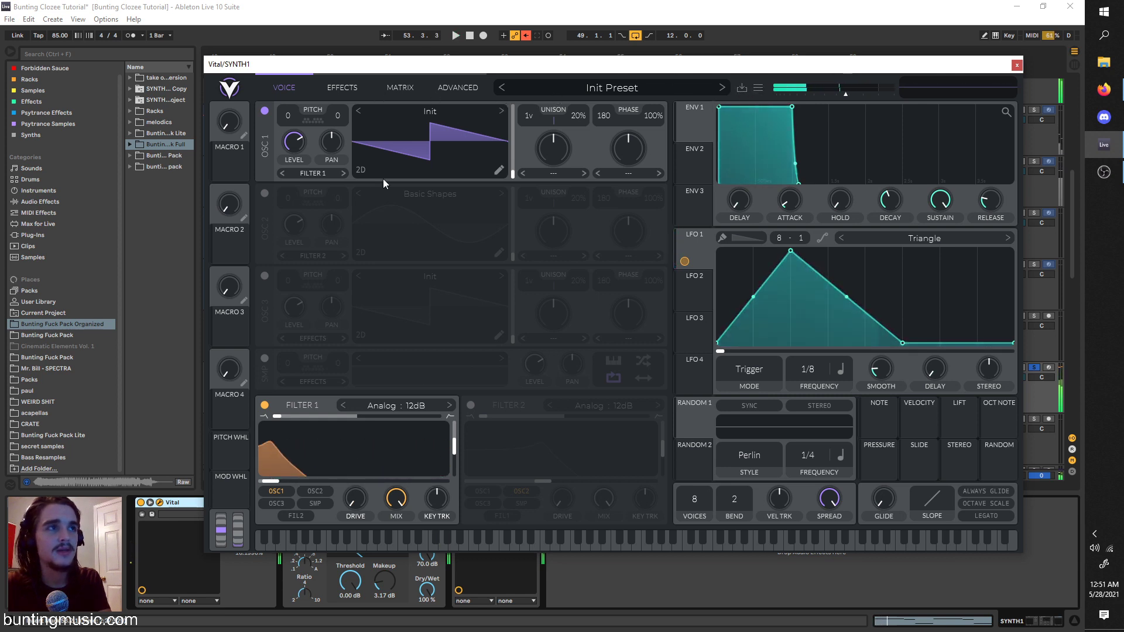
Turn off Filter 1 and the Compressor, Chorus and Reverb effects in the Vital patch.
left_click(265, 406)
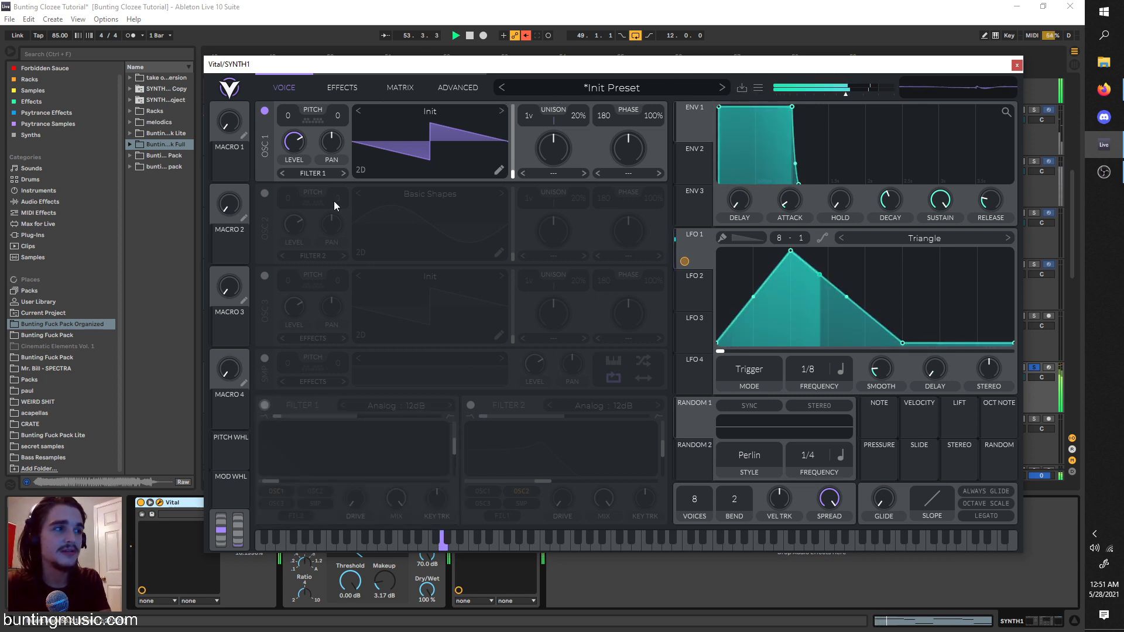
key("space")
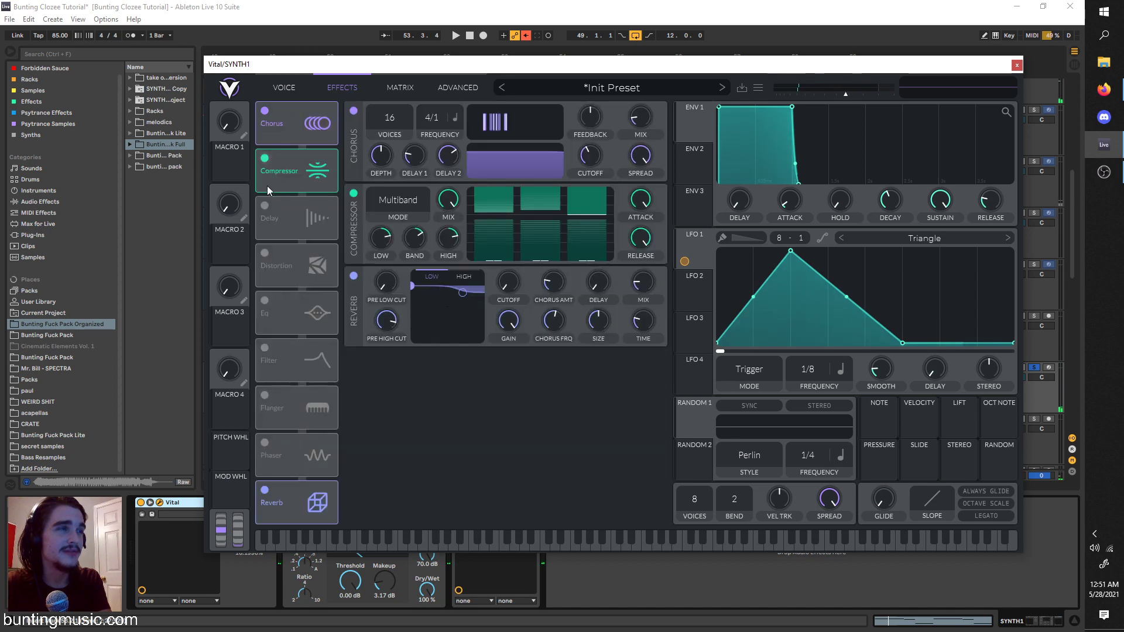
left_click(265, 158)
left_click(265, 111)
left_click(265, 110)
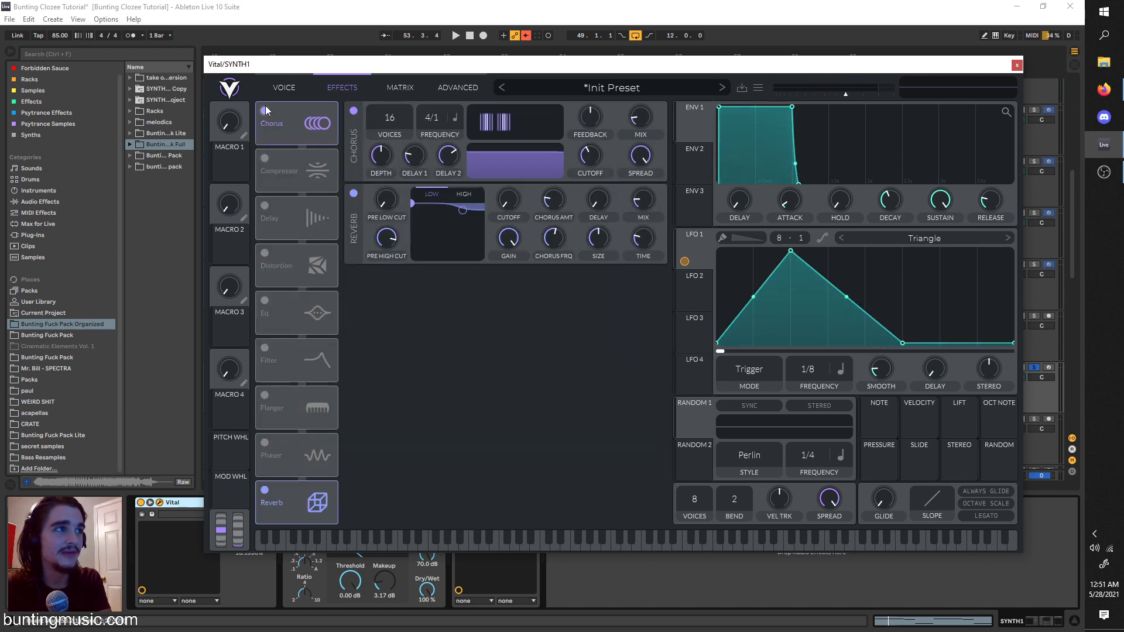
left_click(264, 111)
left_click(264, 491)
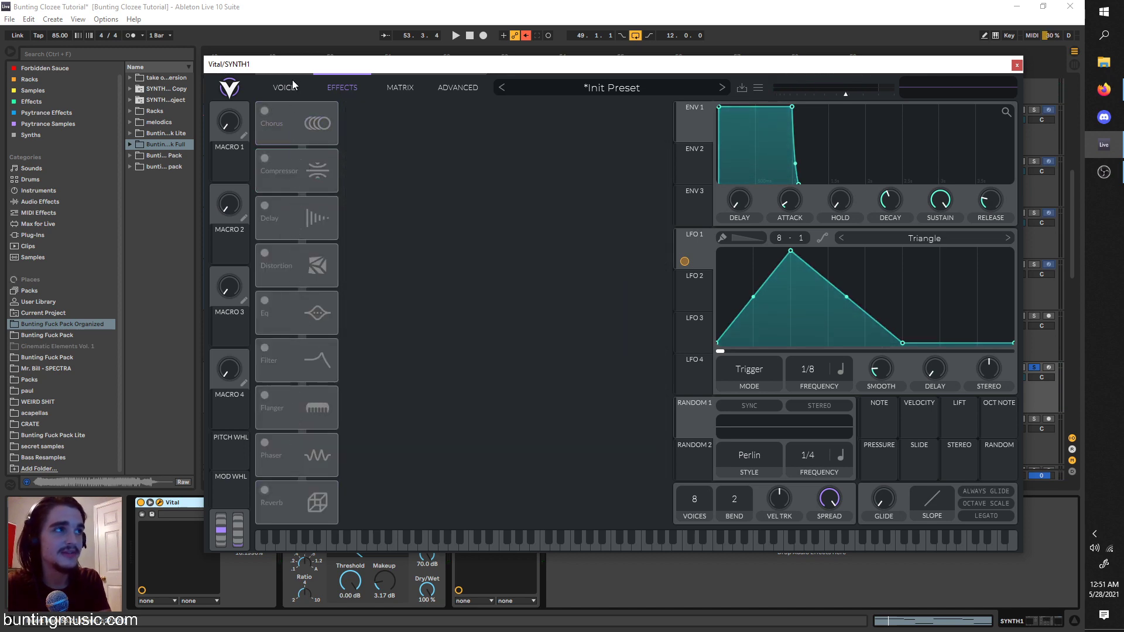
Play the part on the voice page to hear oscillator 1's raw Init saw without filter or effects.
left_click(293, 85)
key("space")
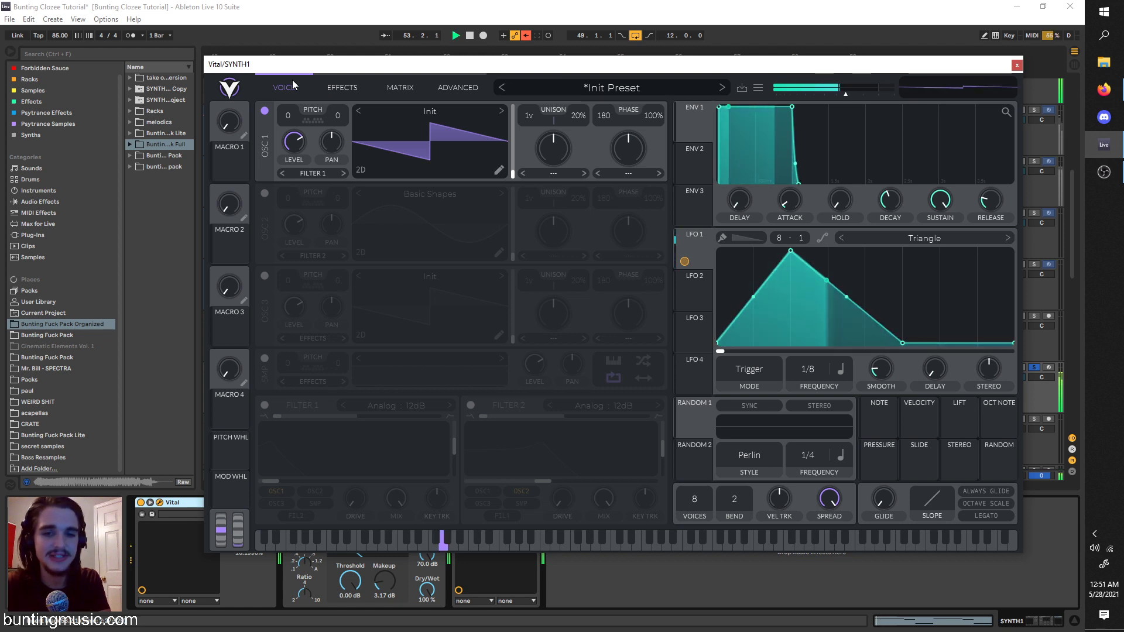
key("space")
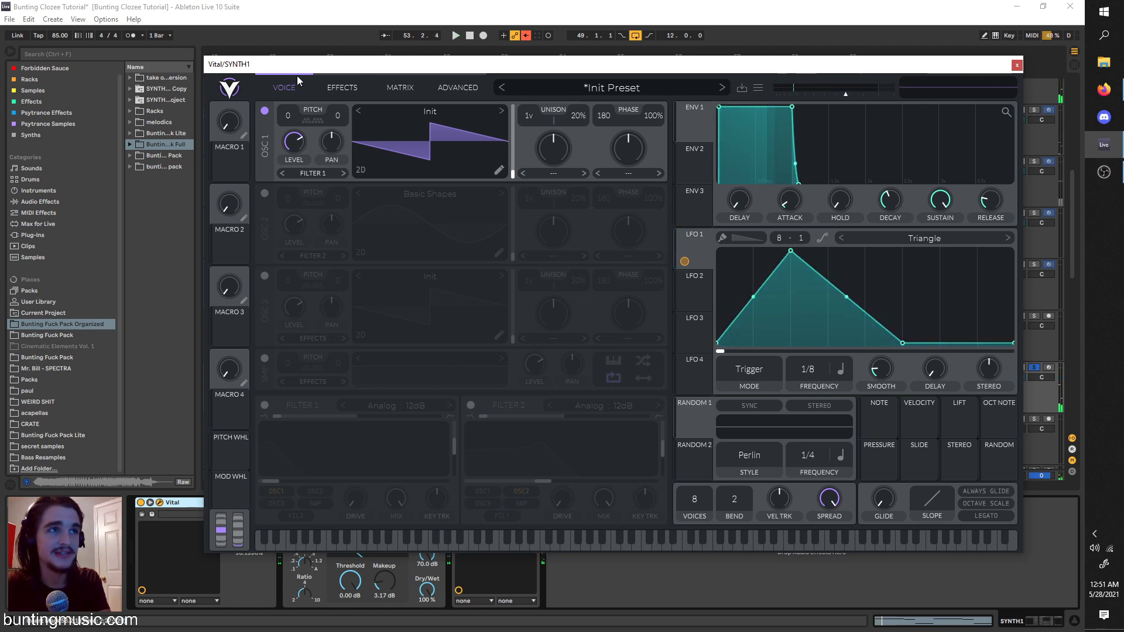
key("space")
key("space")
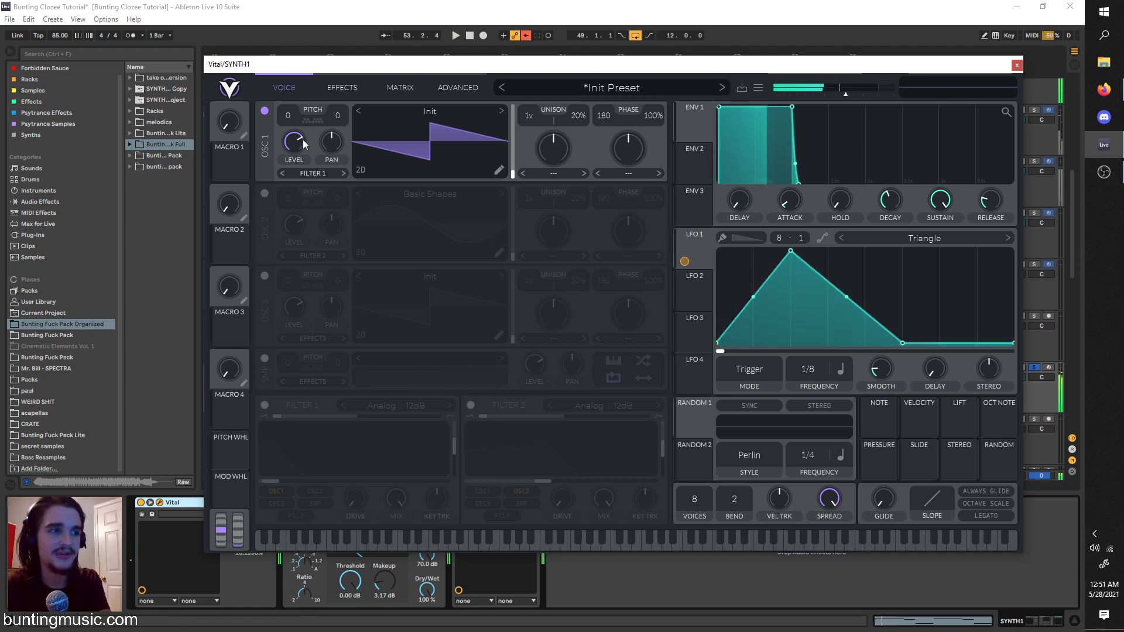
Turn Filter 1 back on and play the part to examine its resonance and the LFO 1 triangle shape.
left_click(265, 404)
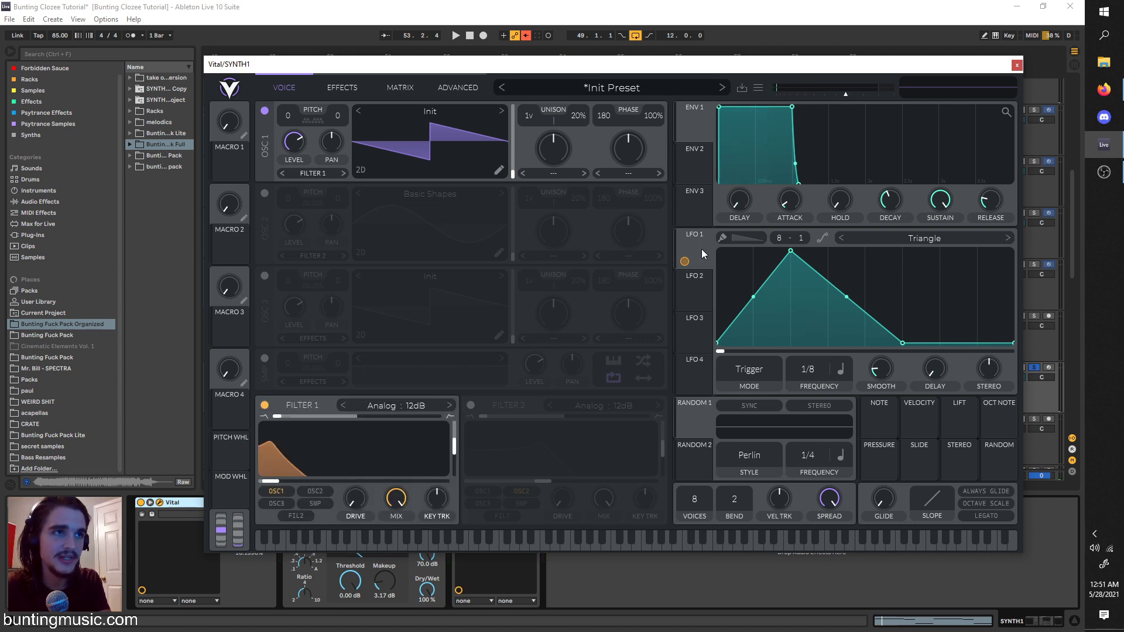
left_click_drag(902, 344, 907, 380)
key("space")
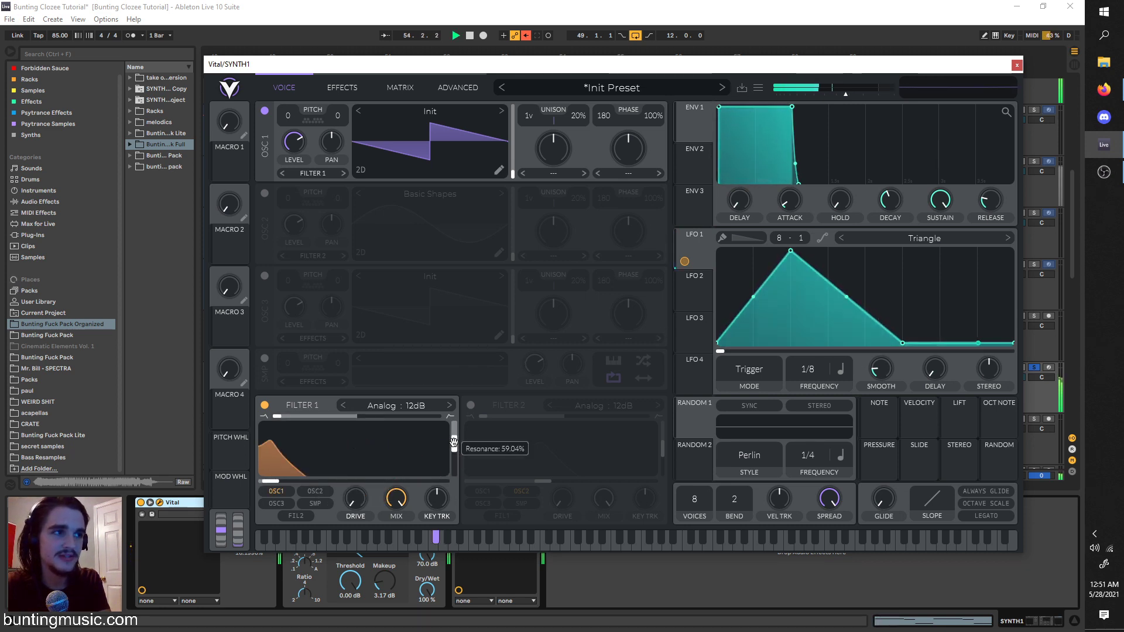
mouse_move(454, 455)
left_mouse_down()
mouse_move(455, 428)
mouse_move(455, 446)
left_mouse_up()
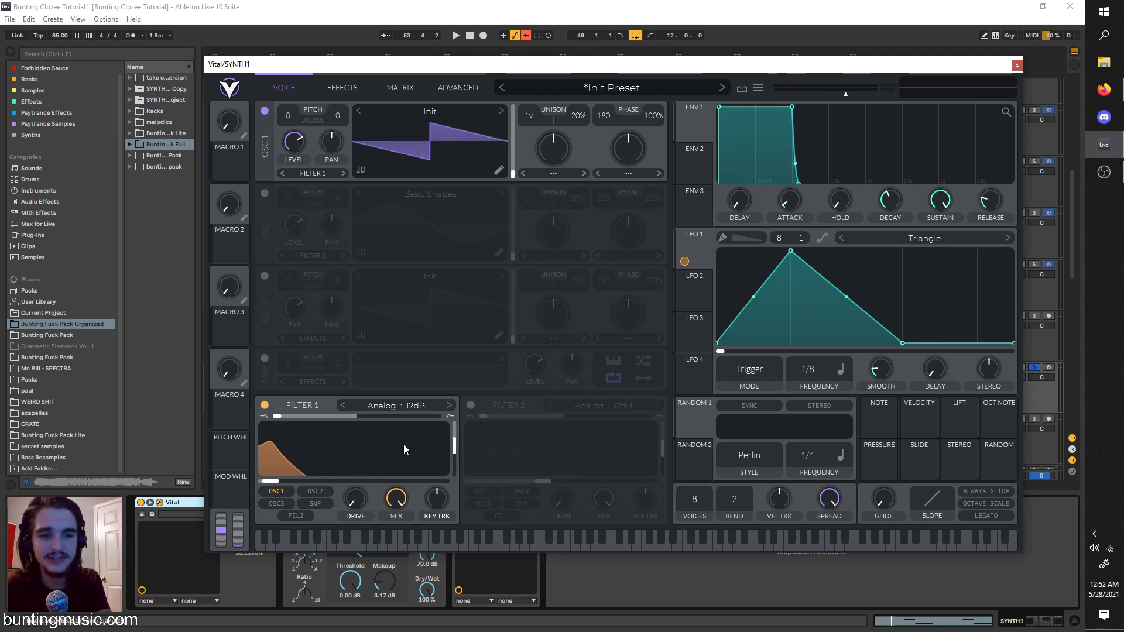
key("space")
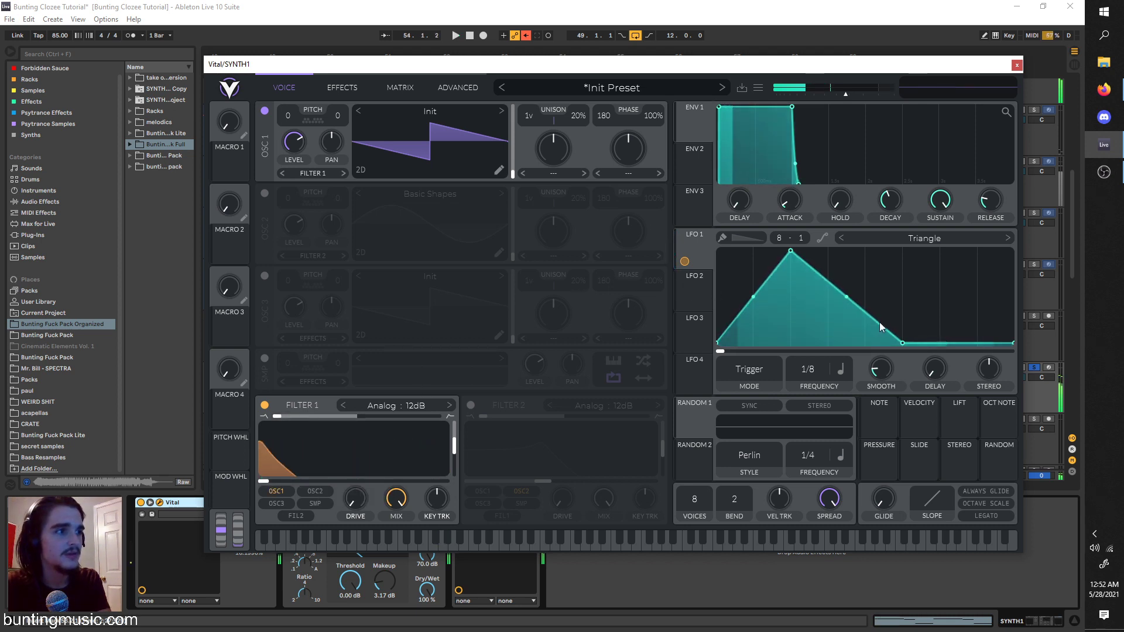
left_click_drag(902, 344, 880, 381)
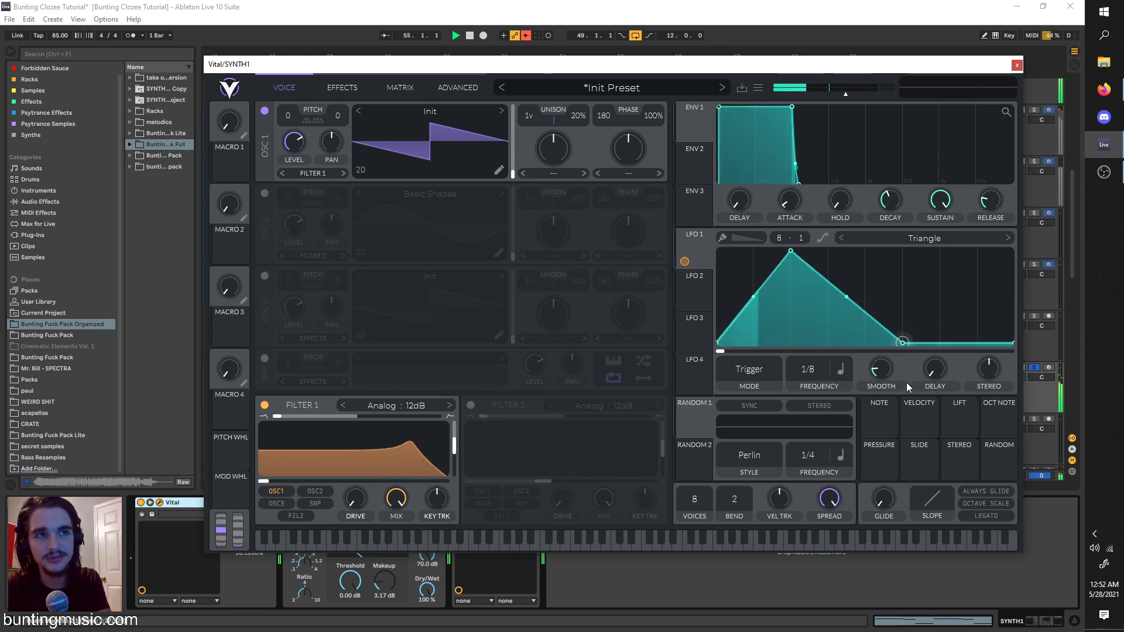
key("space")
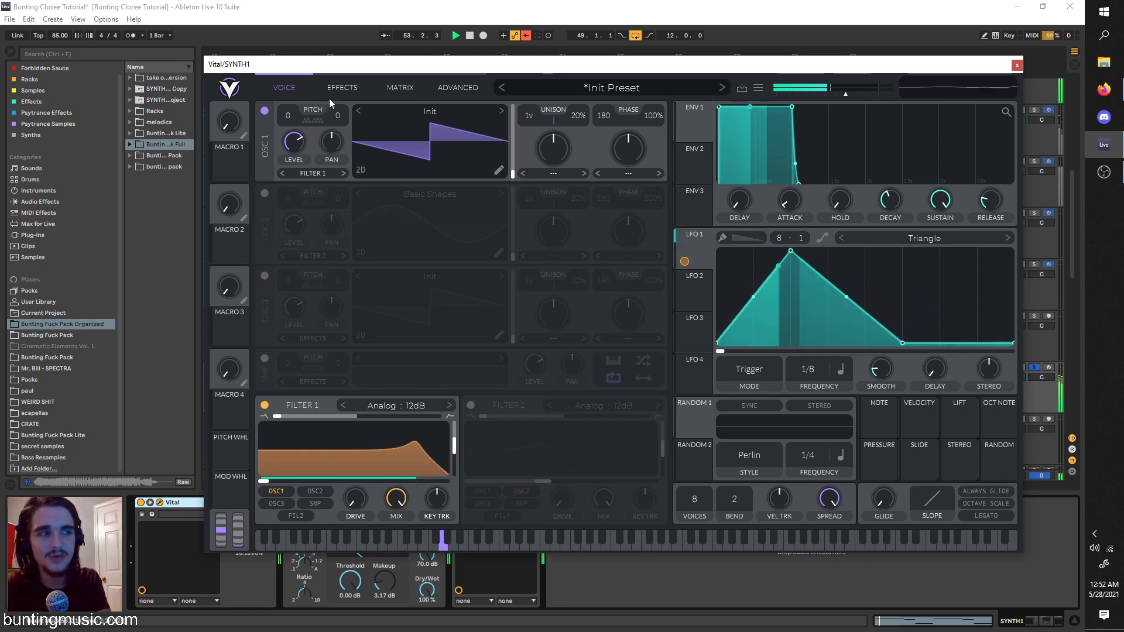
Turn the Chorus, Compressor and Reverb back on in Vital while playing the part, and close the plugin window.
left_click(326, 82)
left_click(271, 109)
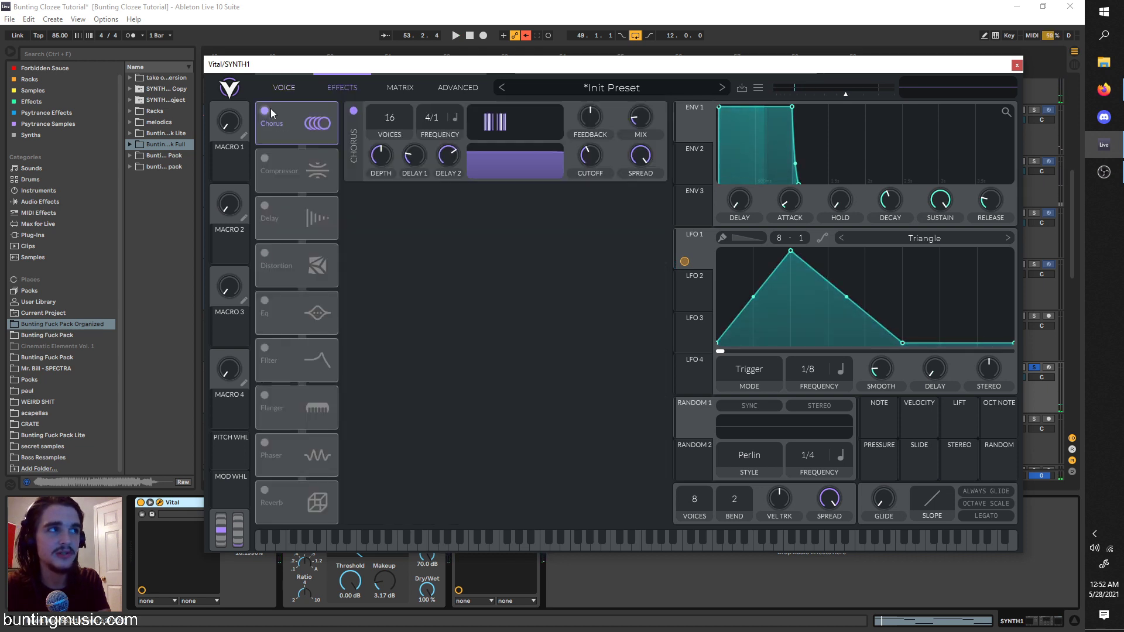
key("space")
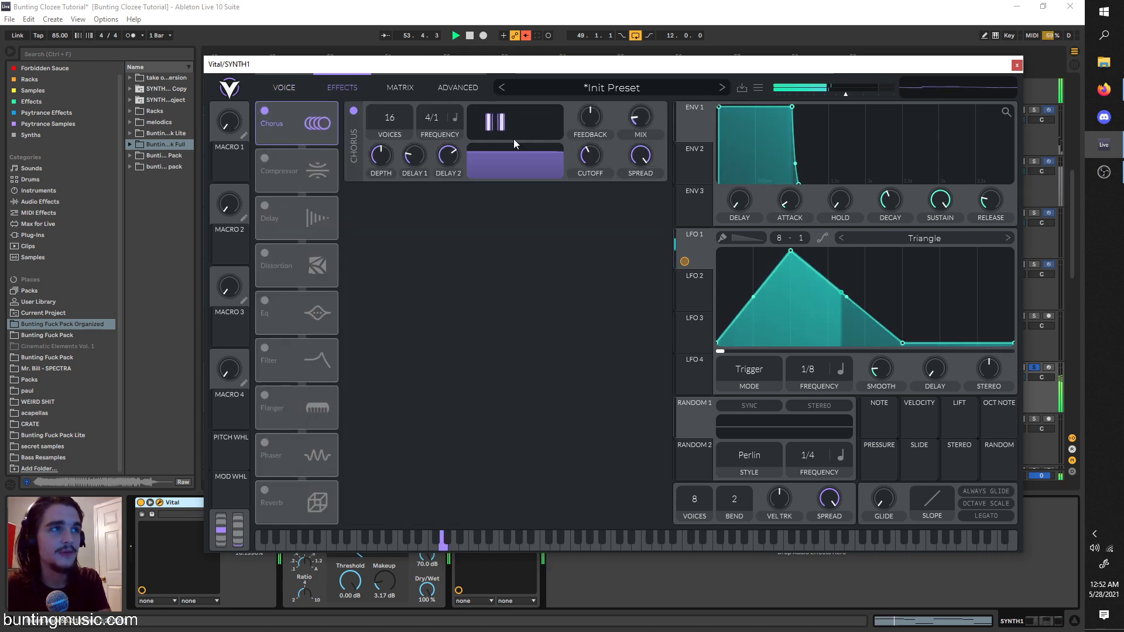
left_click(266, 159)
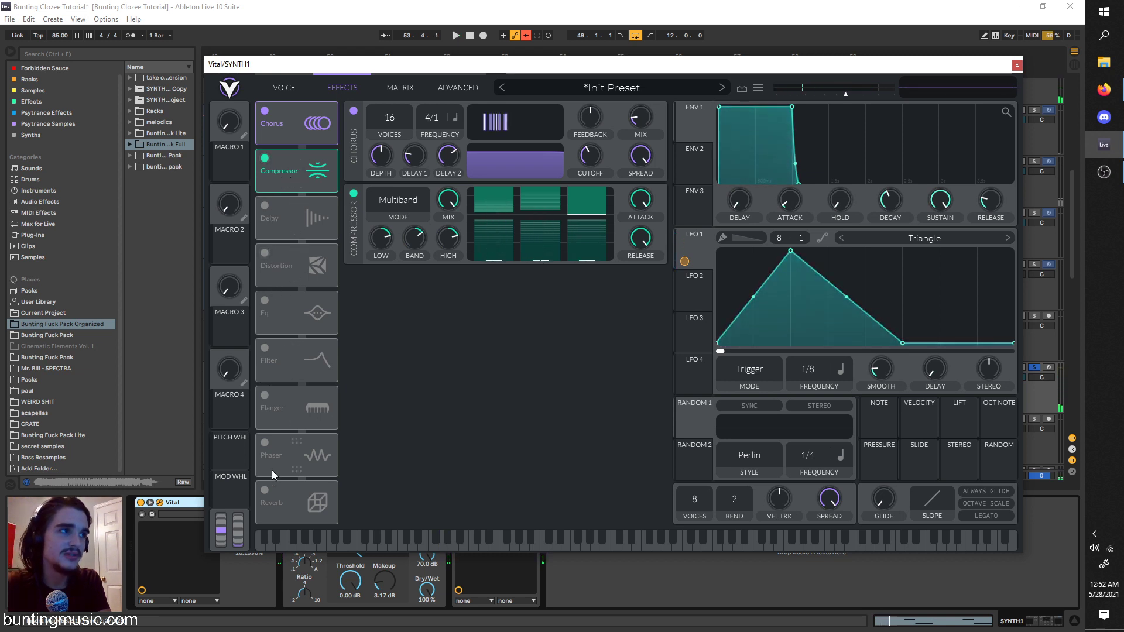
left_click(270, 490)
key("space")
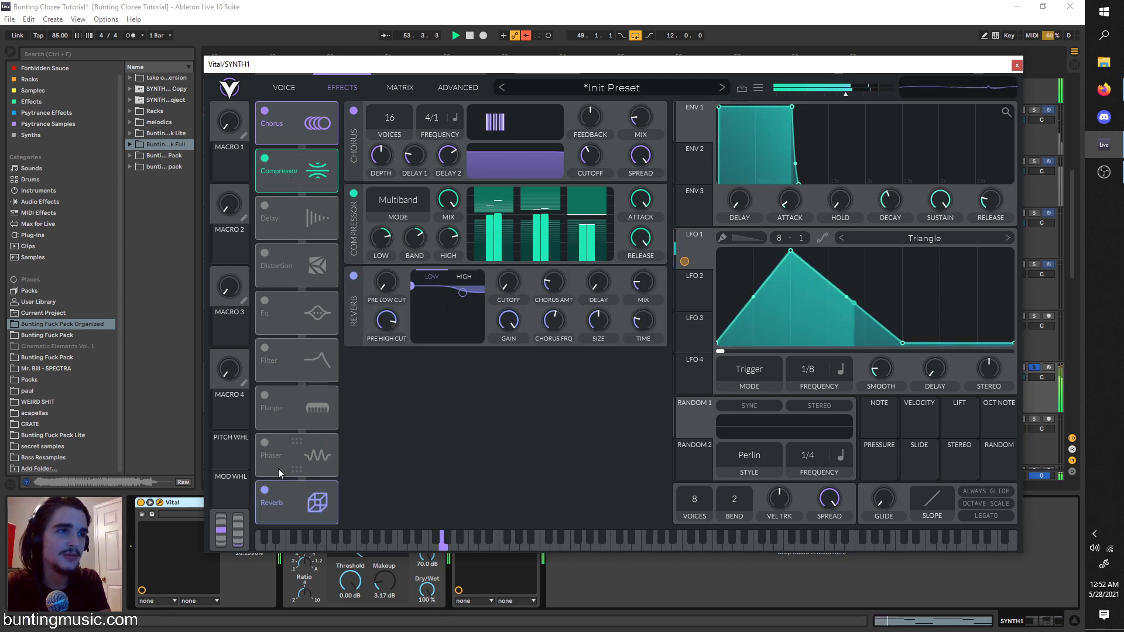
key("space")
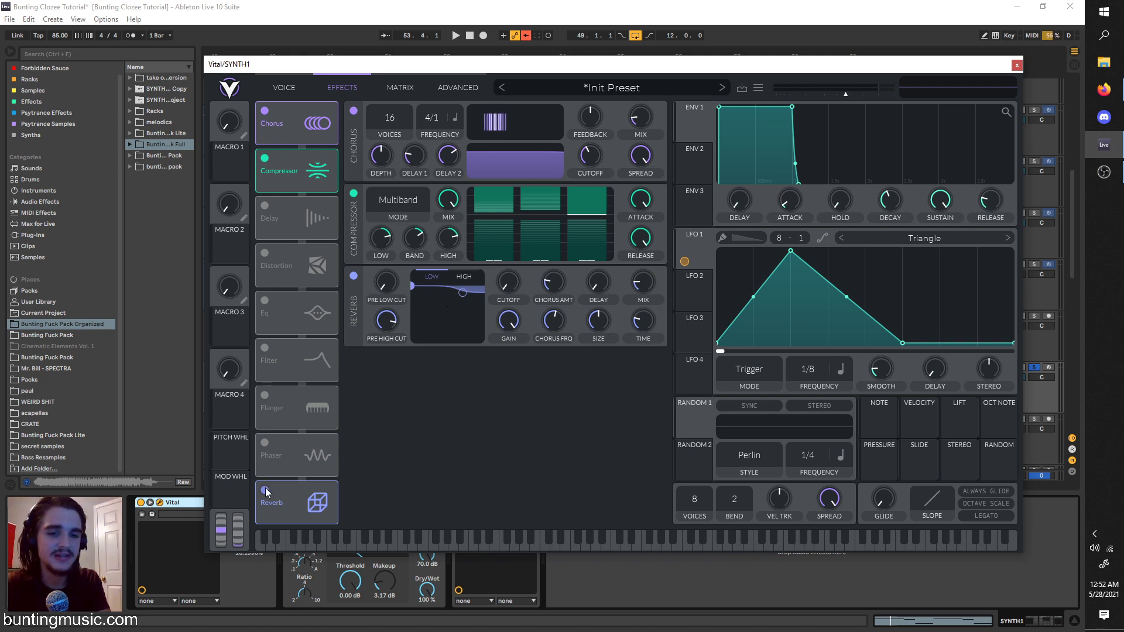
key("space")
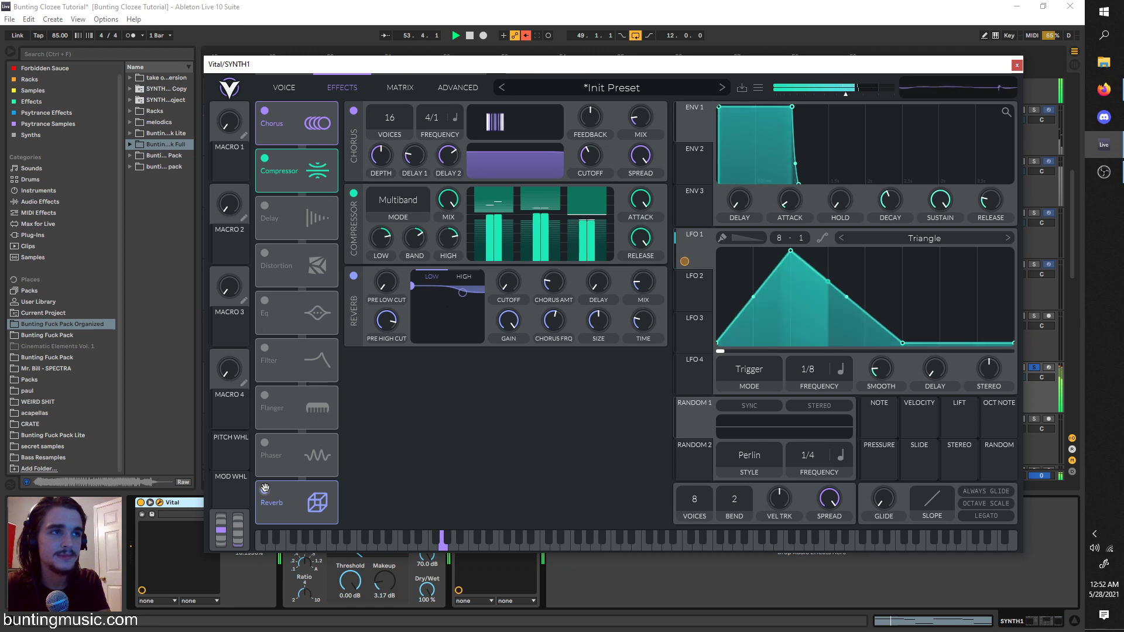
key("space")
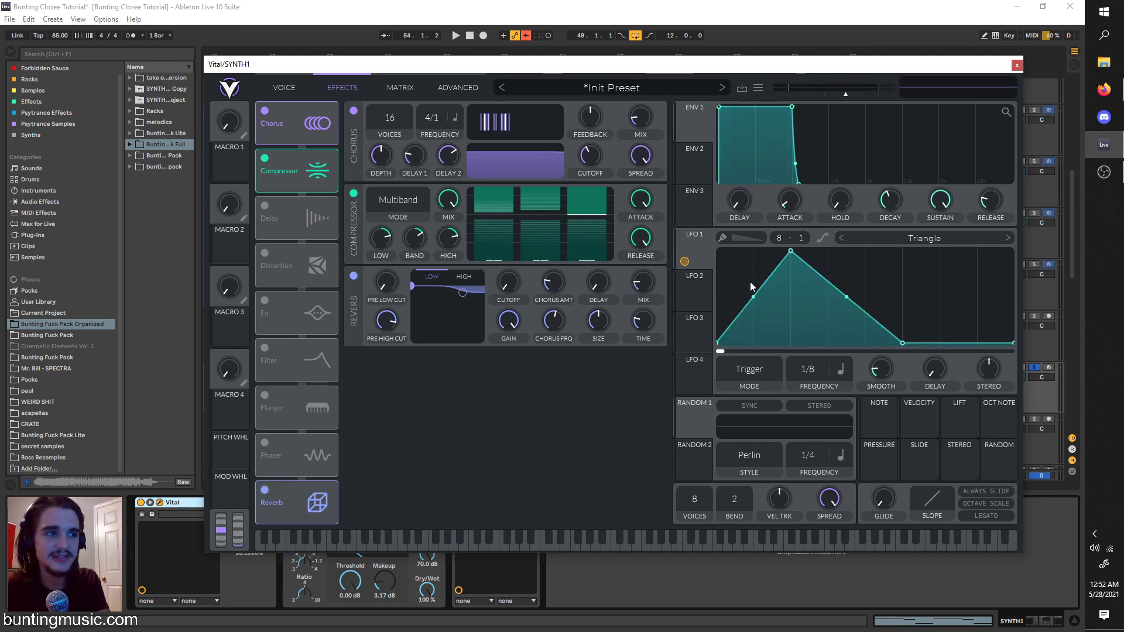
left_click(1019, 67)
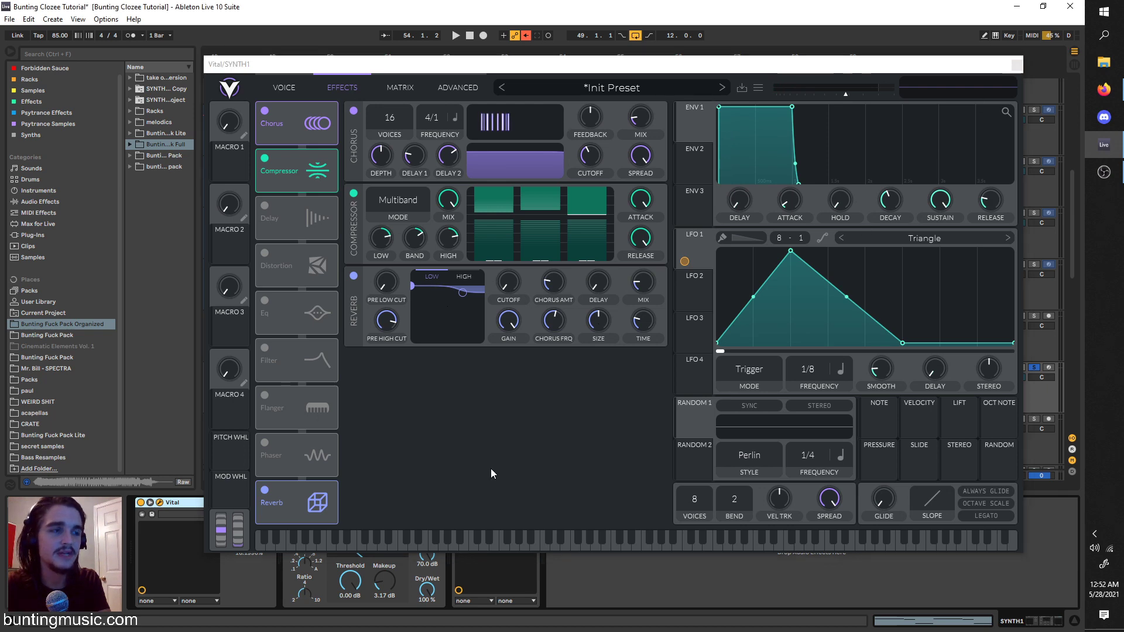
Play SYNTH1 track 14 from bar 53.2 and look over the surrounding tracks of the drop.
key("space")
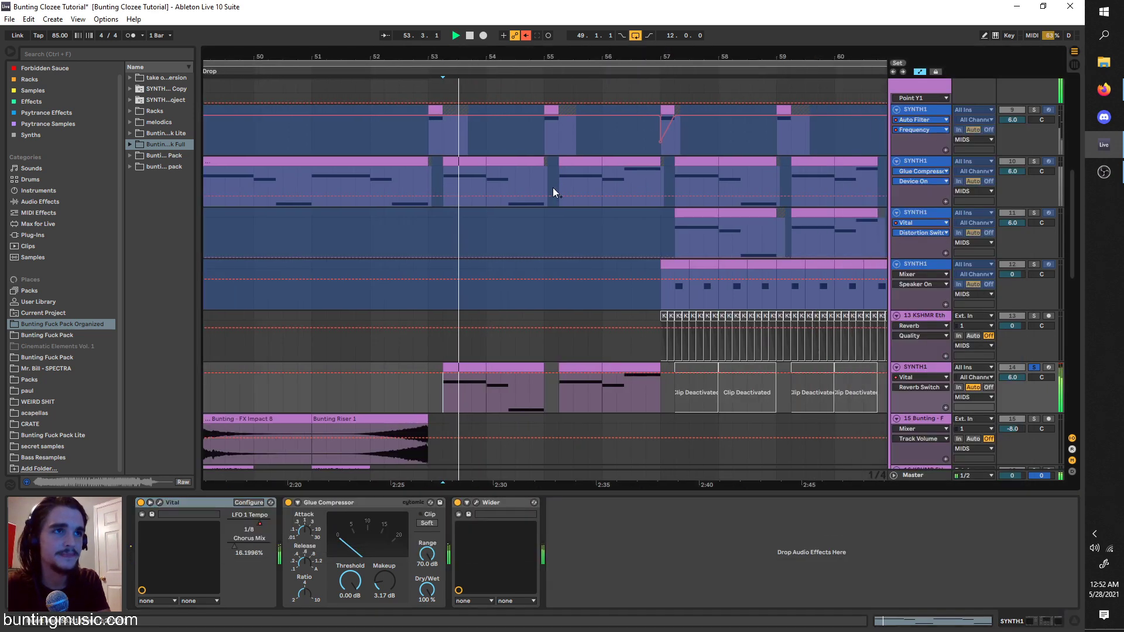
scroll(525, 389, "down", 3, "ctrl")
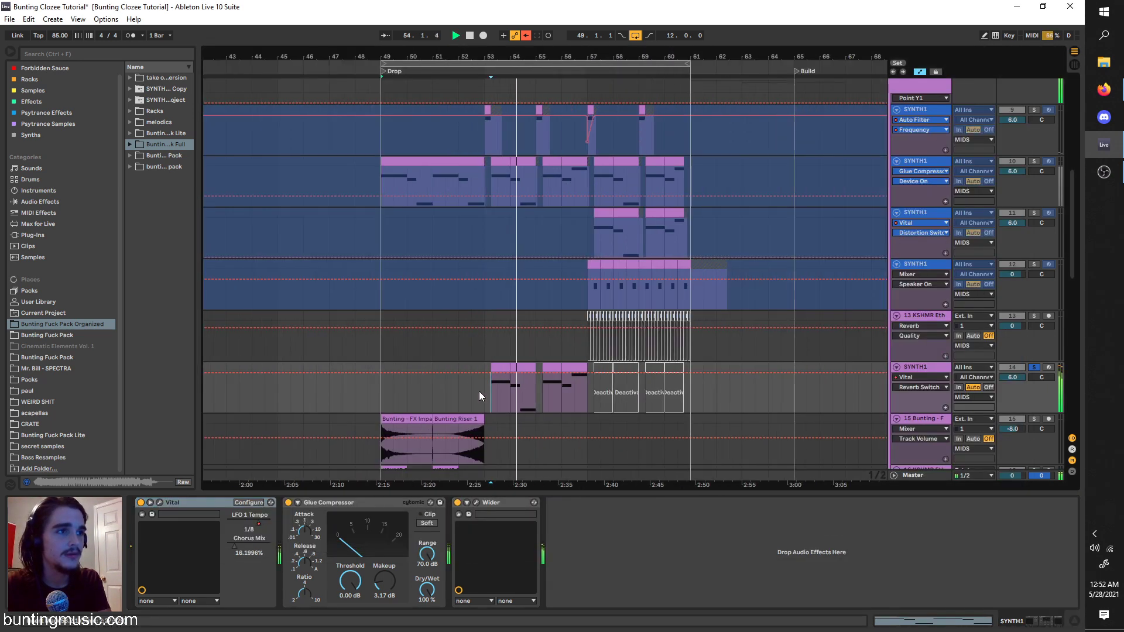
scroll(361, 364, "down", 10)
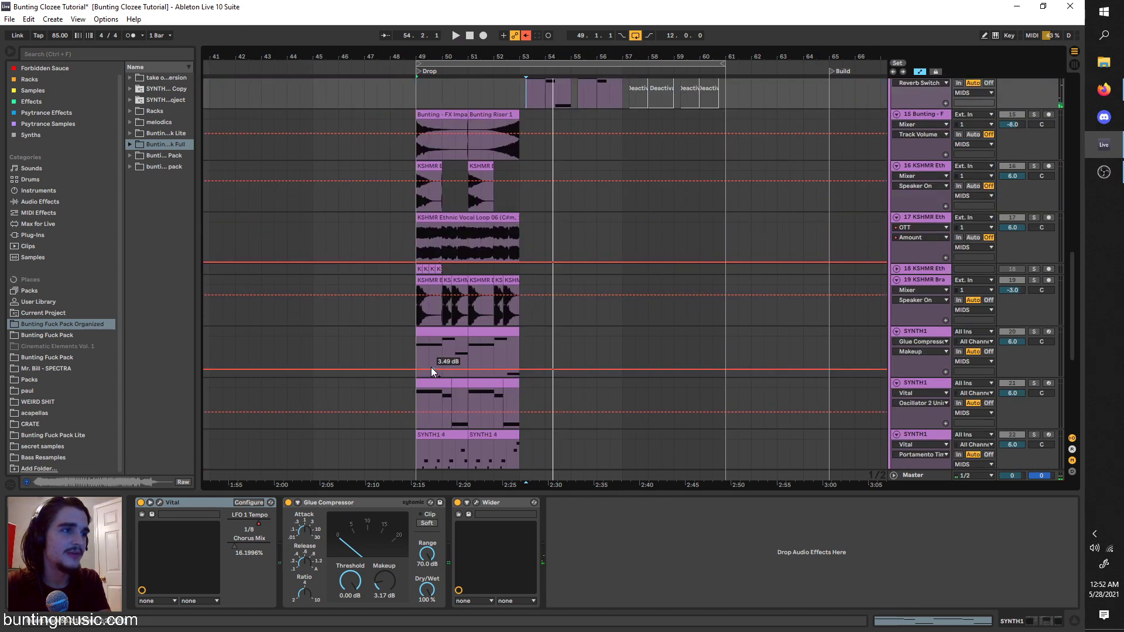
scroll(480, 369, "up", 5)
scroll(527, 325, "up", 3, "ctrl")
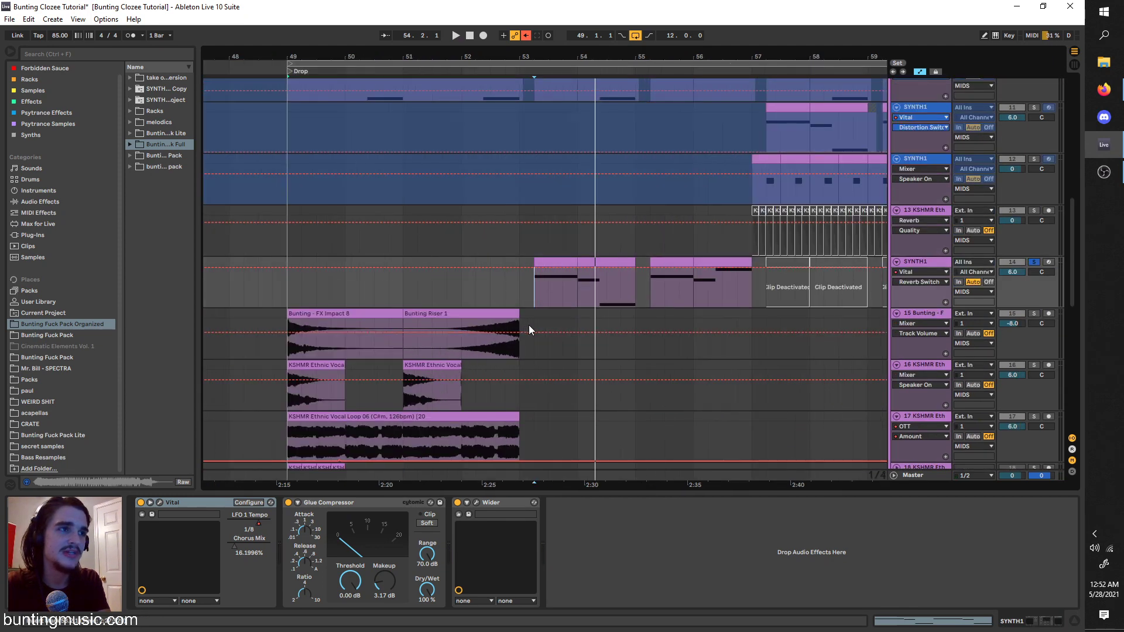
Play track 14's second phrase from bar 55.2 and its closing high note from bar 56.3.
left_click(568, 280)
key("space")
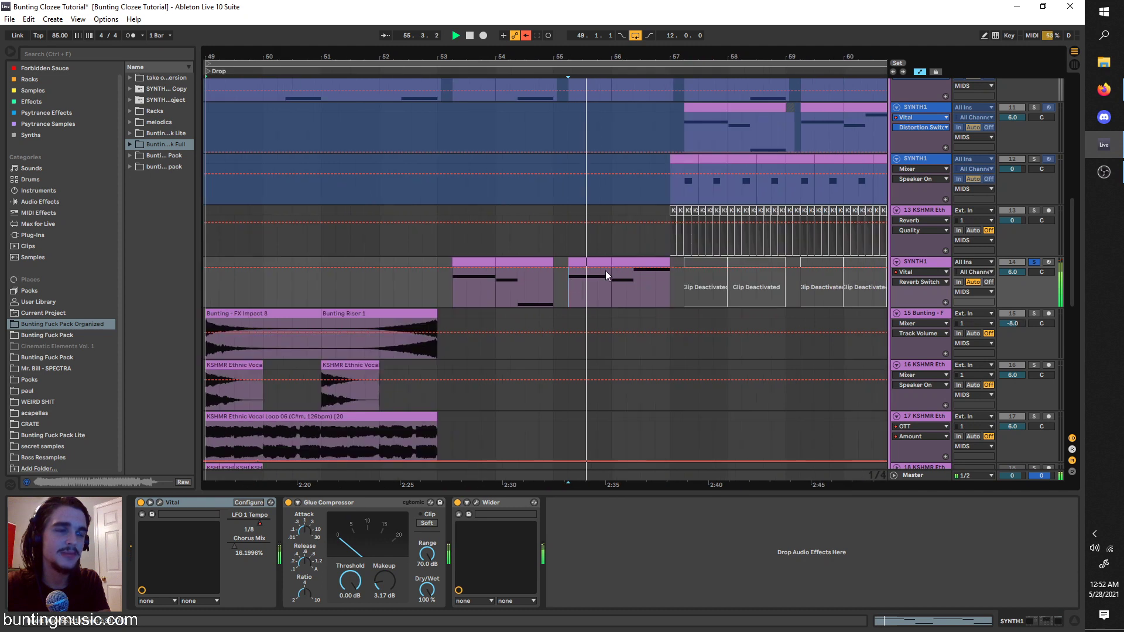
left_click(580, 290)
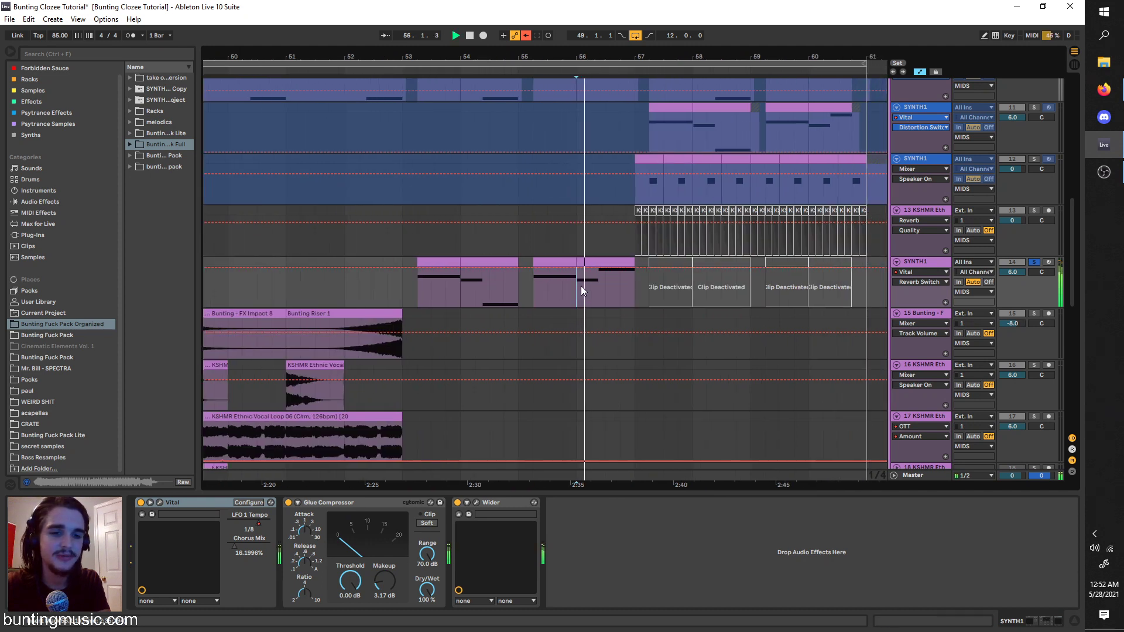
left_click(604, 287)
scroll(591, 287, "right", 1)
key("space")
scroll(586, 286, "up", 1)
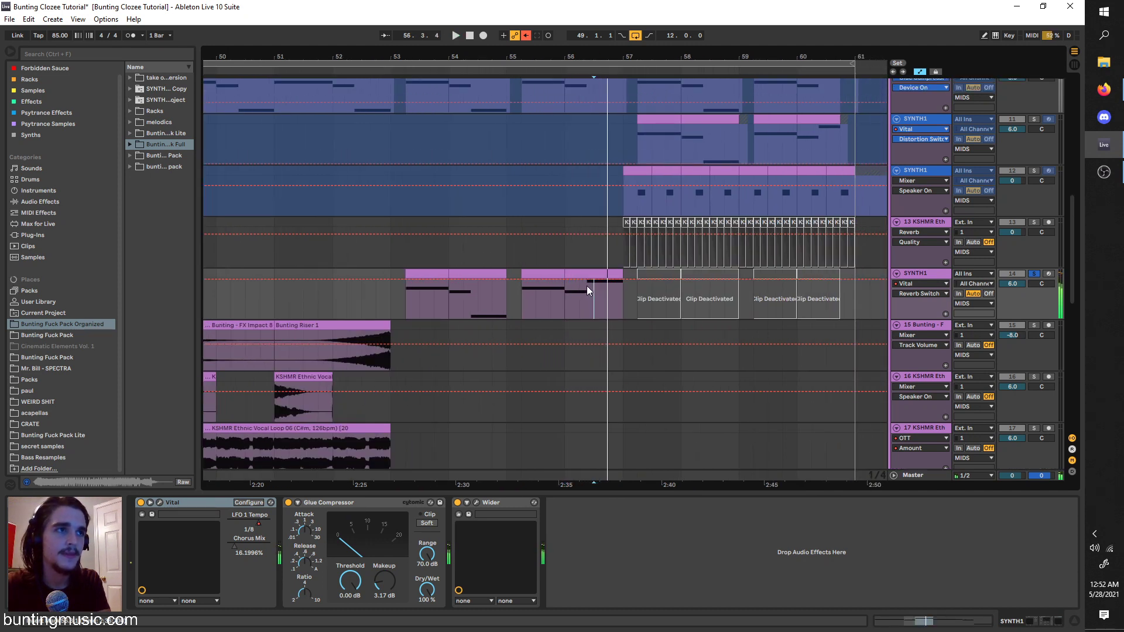
scroll(587, 289, "up", 2)
key("space")
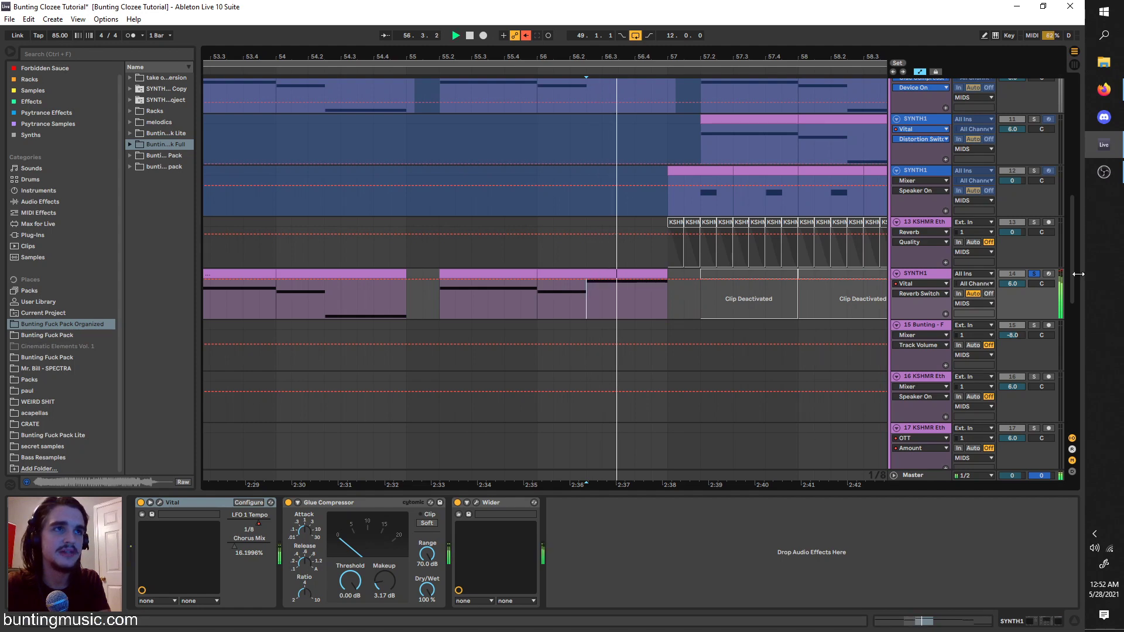
Unsolo SYNTH1 track 14 and play the full mix from bar 57.
left_click(1035, 275)
scroll(620, 187, "right", 1)
left_click(613, 193)
key("space")
scroll(618, 243, "right", 1)
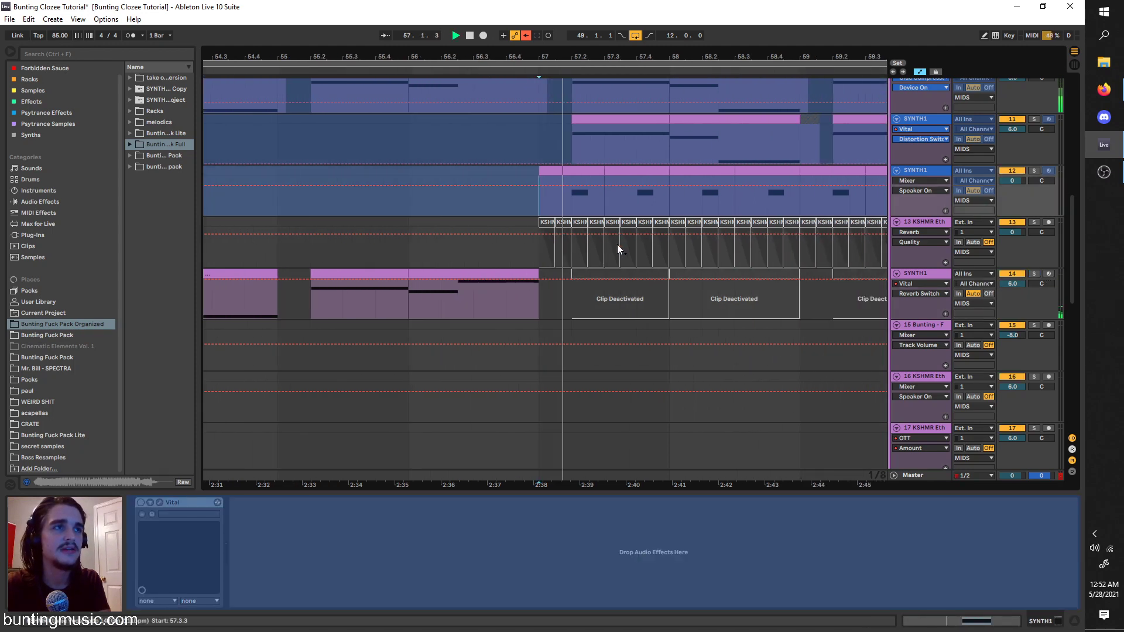
Solo SYNTH1 track 11 and unfreeze it.
scroll(644, 249, "up", 3)
left_click(925, 275)
left_click(1035, 271)
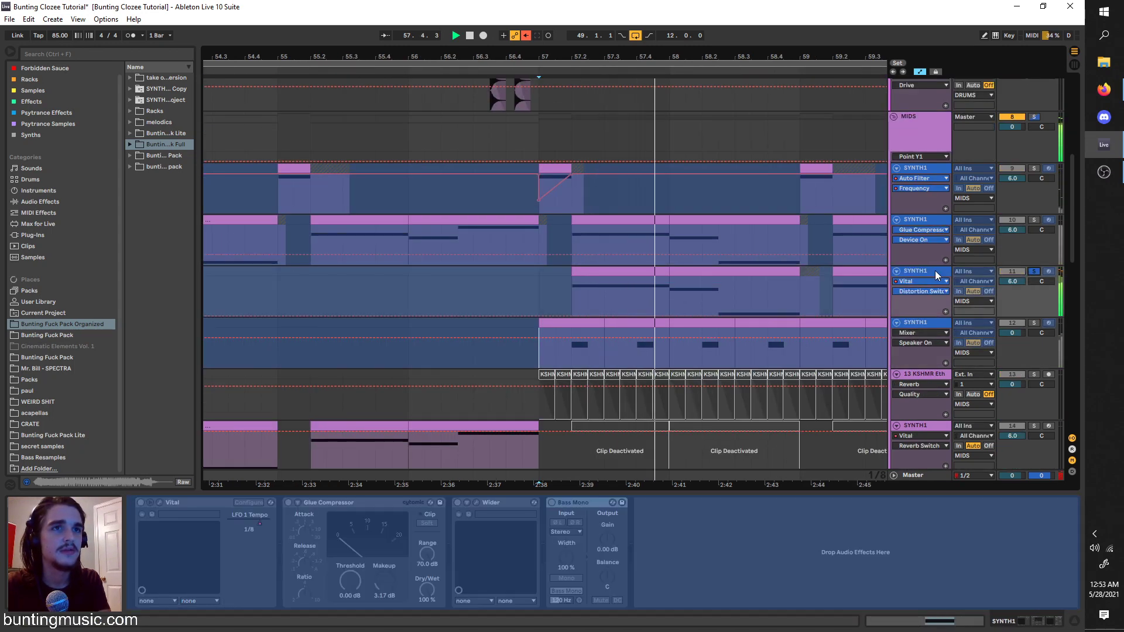
right_click(936, 271)
left_click(972, 340)
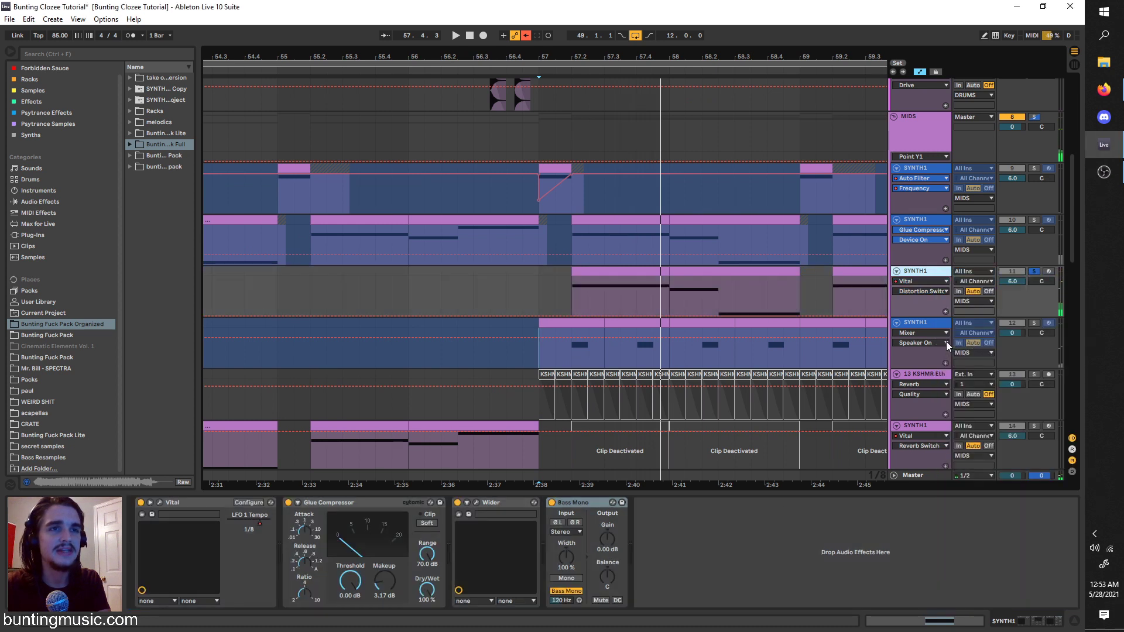
Play track 11 from bar 57.2, open its Vital, and turn off oscillators 2 and 1 to isolate oscillator 3.
left_click(570, 300)
key("space")
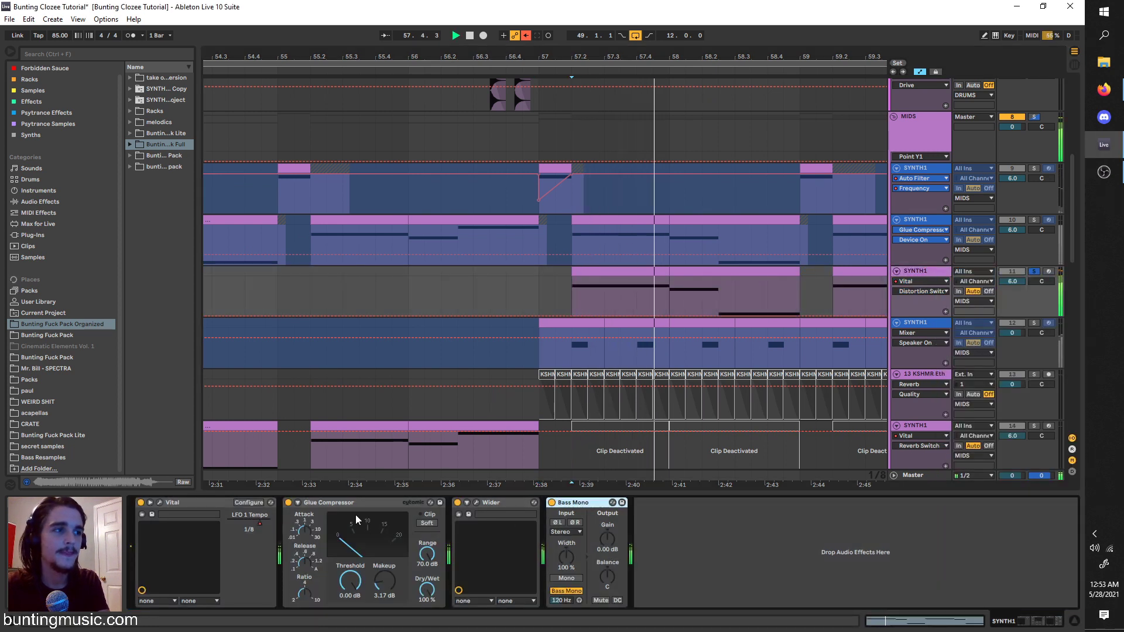
left_click(160, 501)
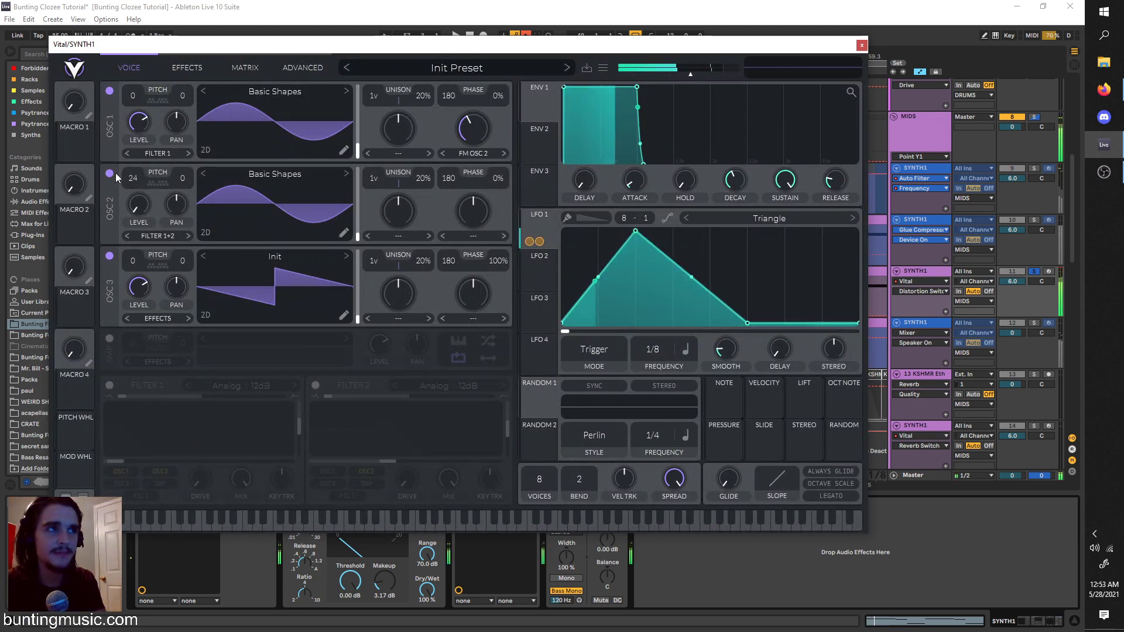
left_click(110, 174)
left_click(110, 92)
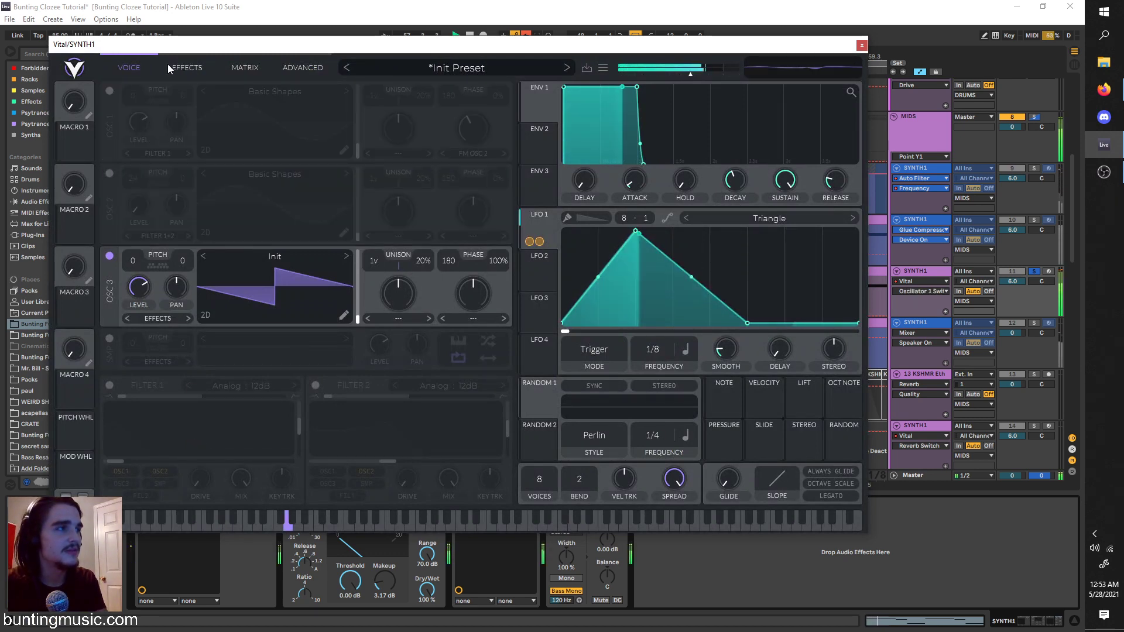
Review the effects that shape oscillator 3: filter, chorus, multiband compressor and reverb, and stop playback.
left_click(168, 67)
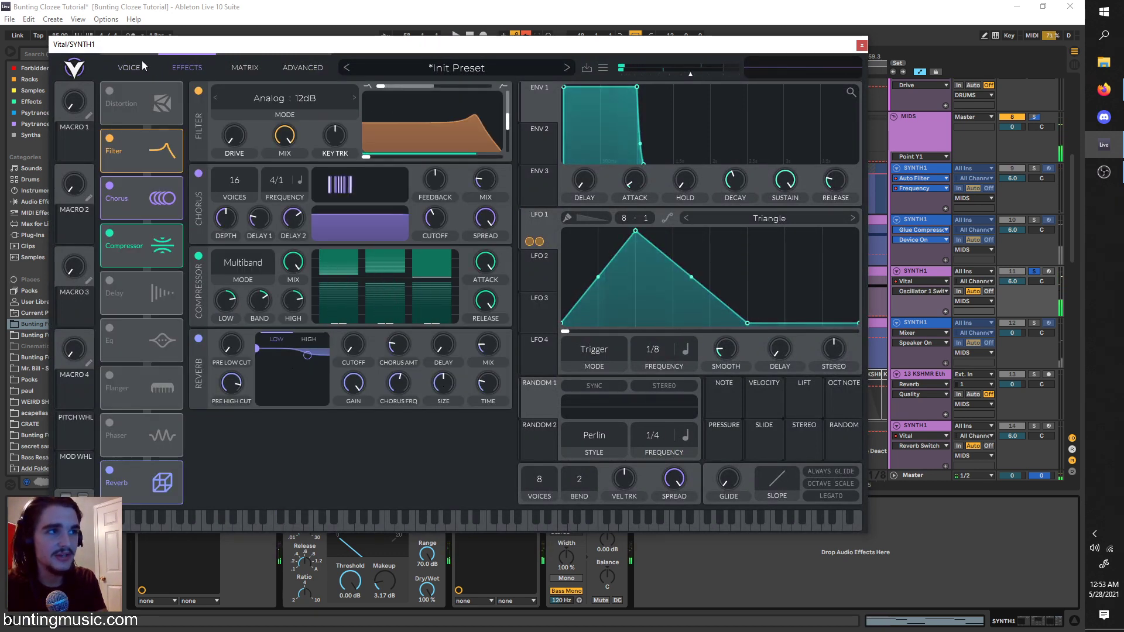
key("space")
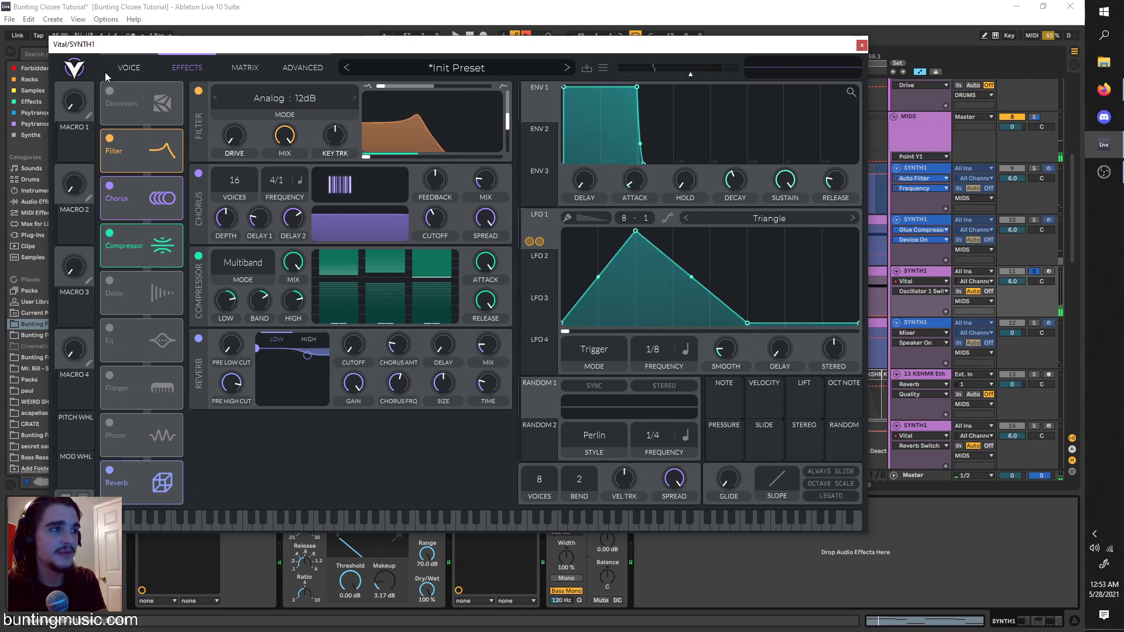
left_click(123, 68)
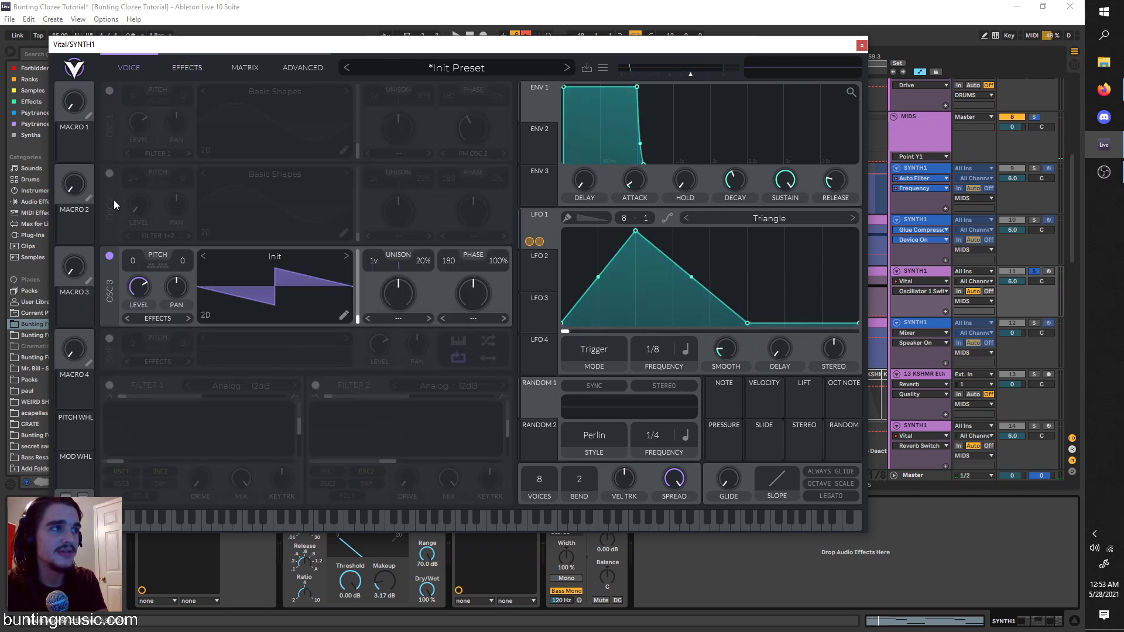
Turn oscillators 1 and 2 back on, and play with oscillator 1's FM amount and oscillator 2's transpose at 0.
left_click(110, 95)
key("space")
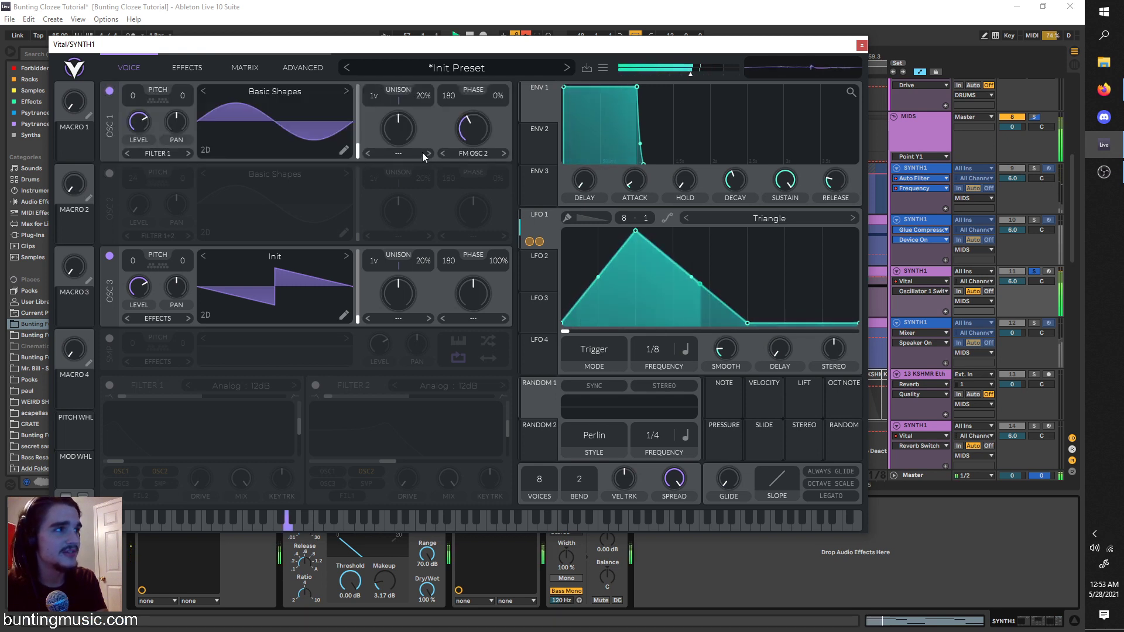
left_click(109, 173)
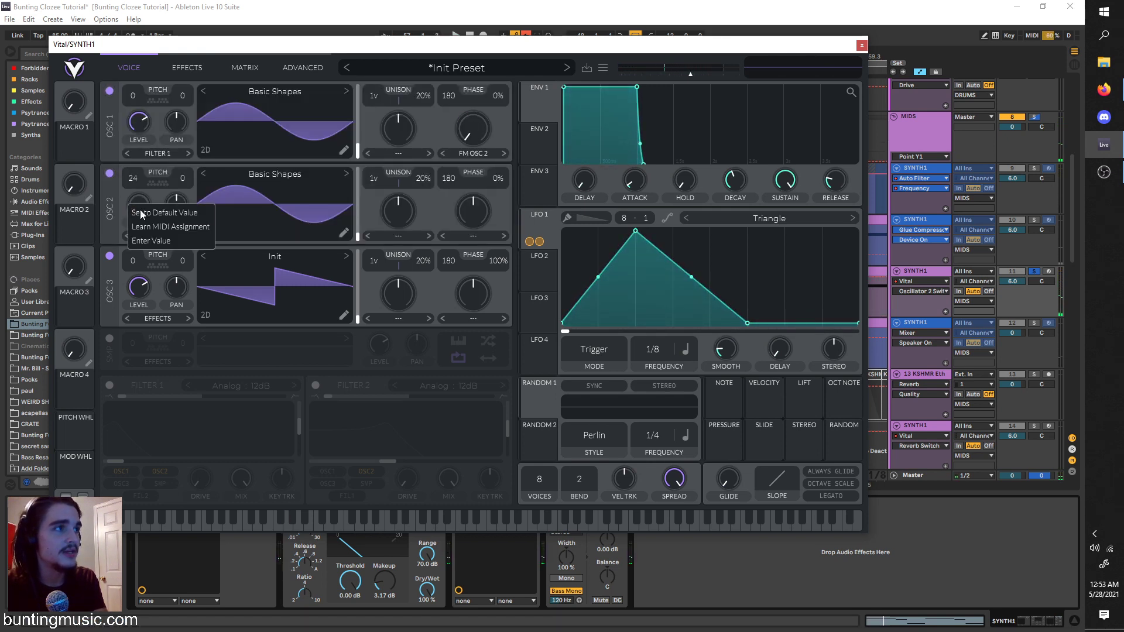
key("space")
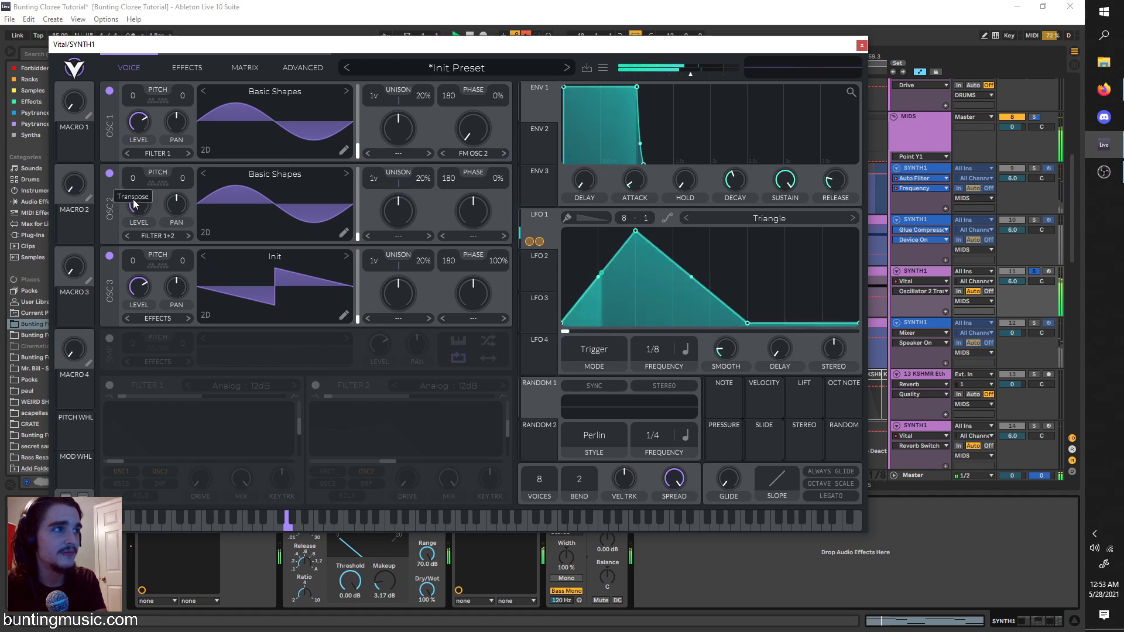
left_click(252, 93)
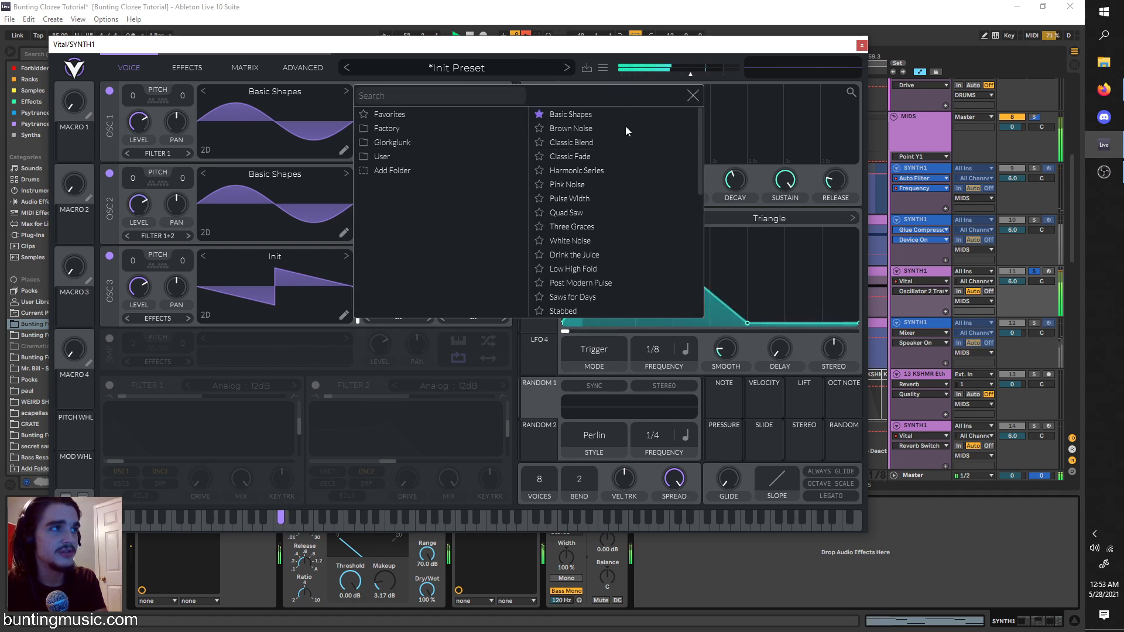
left_click(689, 97)
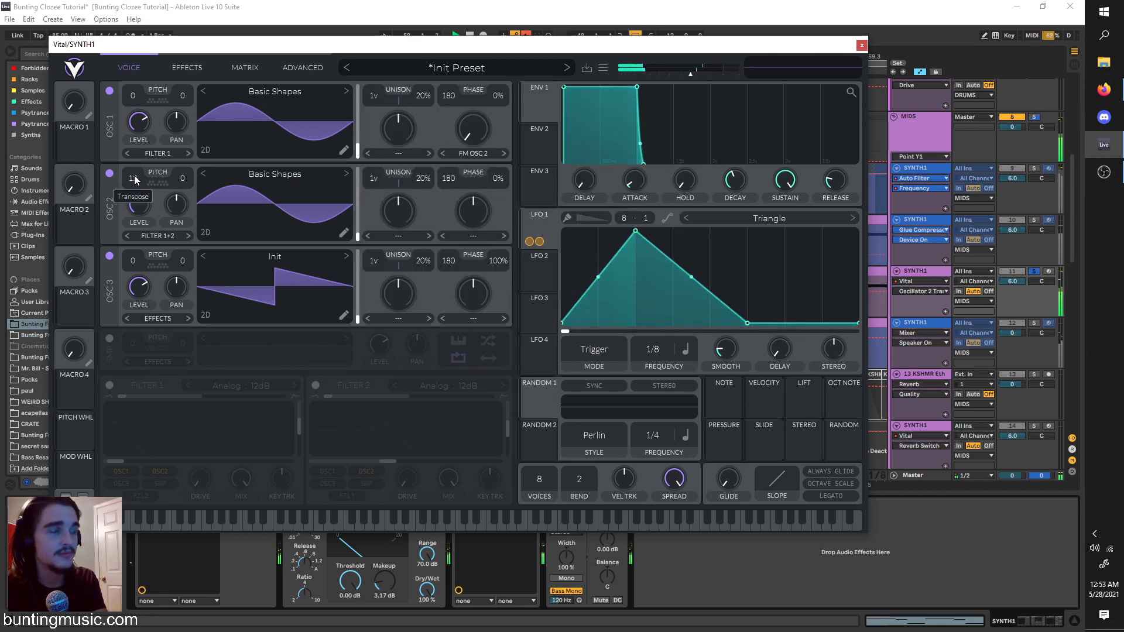
Try oscillator 2 transposed to 12 while raising oscillator 1's FM amount from oscillator 2, and play the result.
left_click_drag(135, 174, 139, 171)
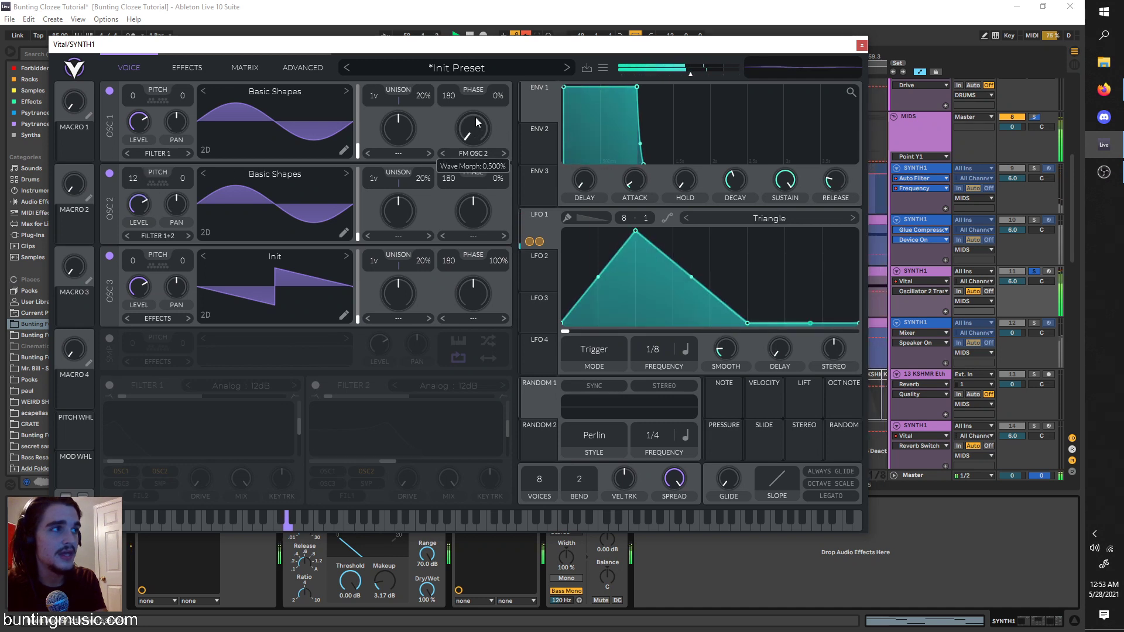
left_click_drag(477, 121, 481, 89)
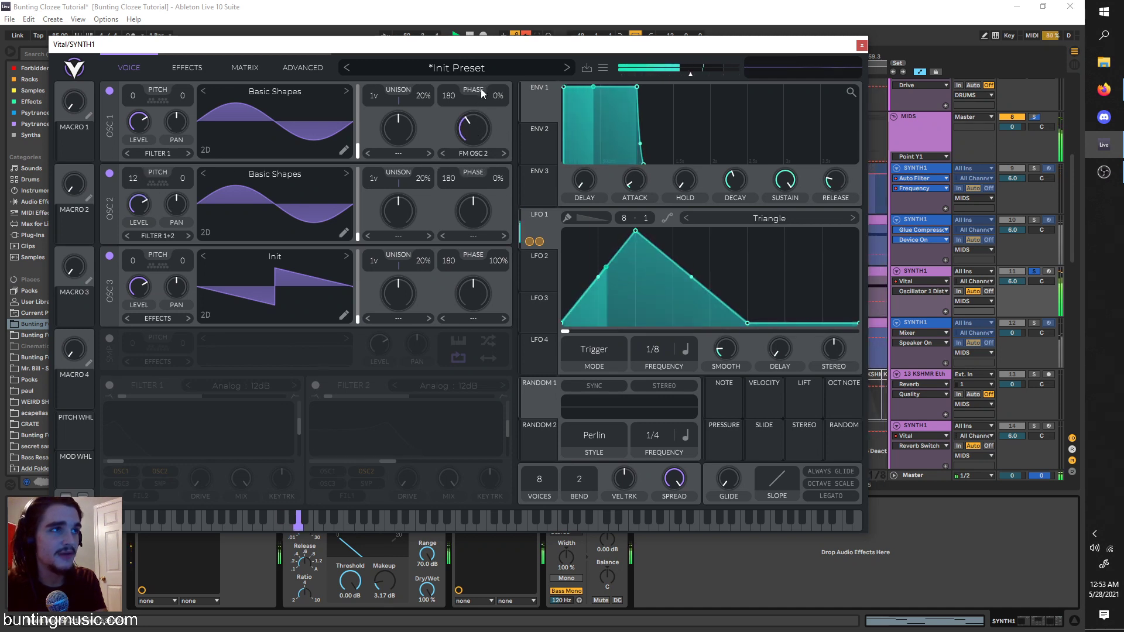
key("space")
key("space")
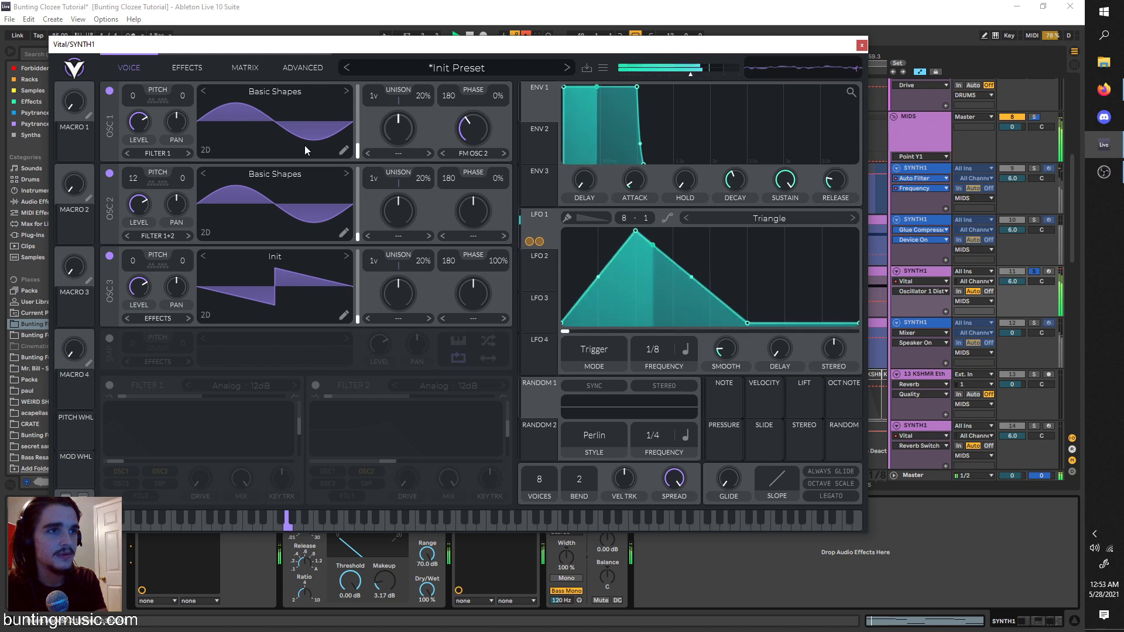
key("space")
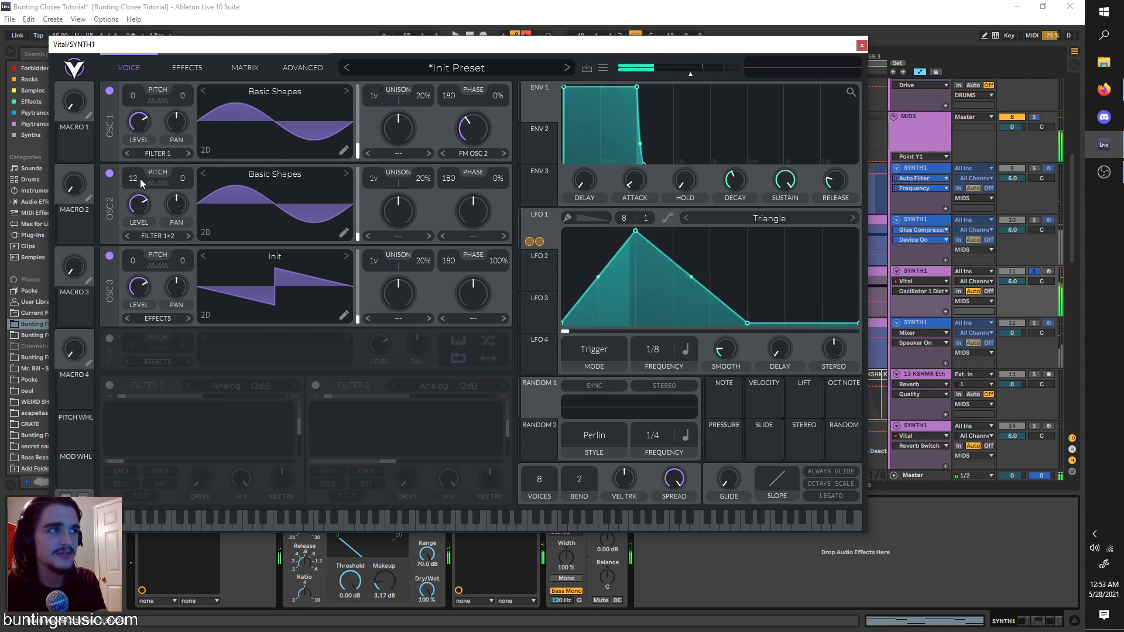
key("space")
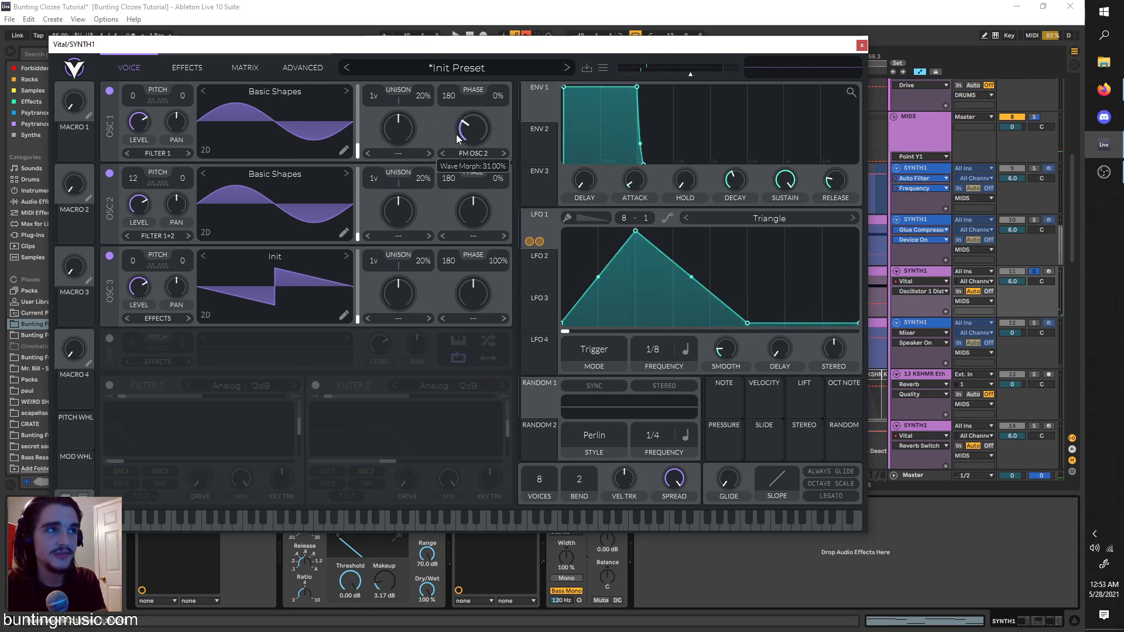
Transpose oscillator 2 to 24 and set oscillator 1's FM amount to 38% while playing the part.
key("space")
left_click_drag(466, 132, 470, 105)
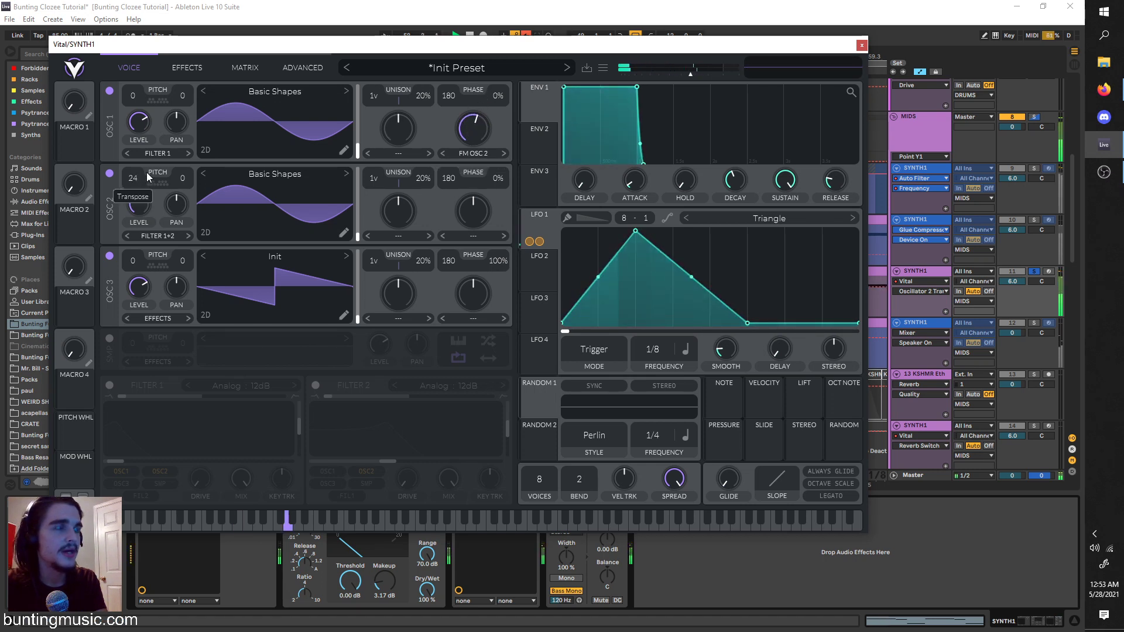
left_click_drag(469, 131, 468, 144)
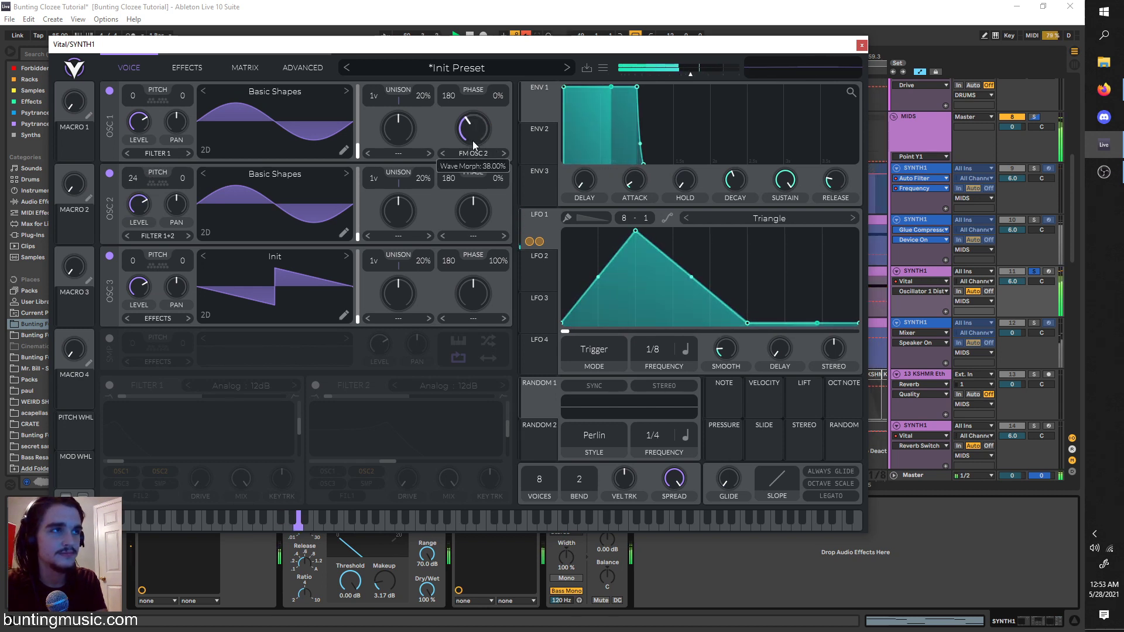
key("space")
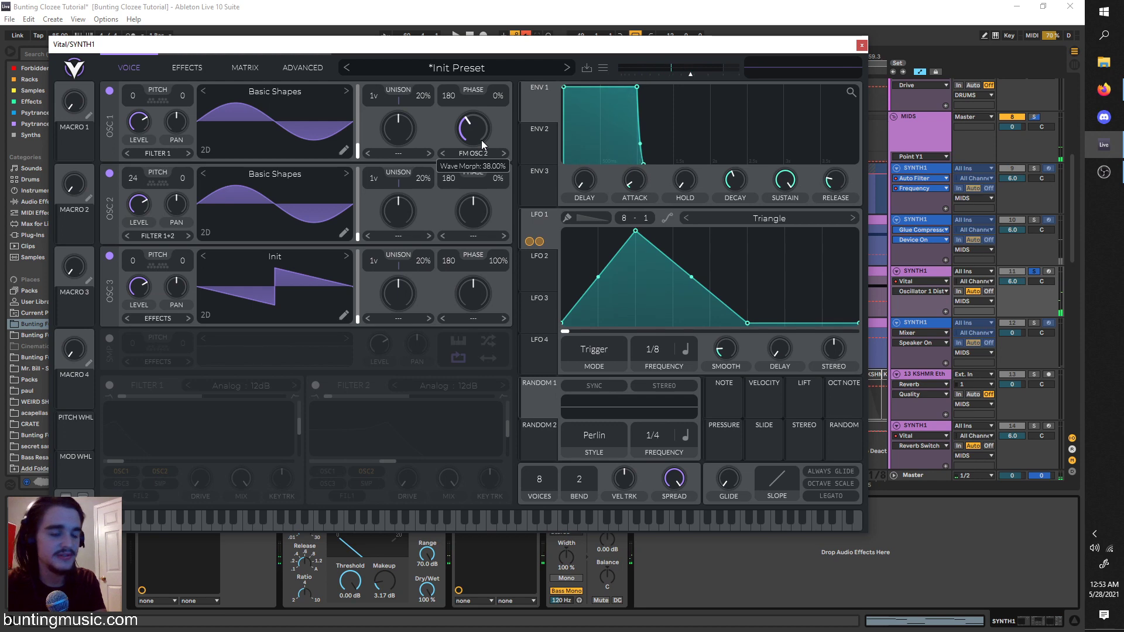
Try sweeping oscillator 1's wavetable position through Basic Shapes while playing the part.
left_click(190, 69)
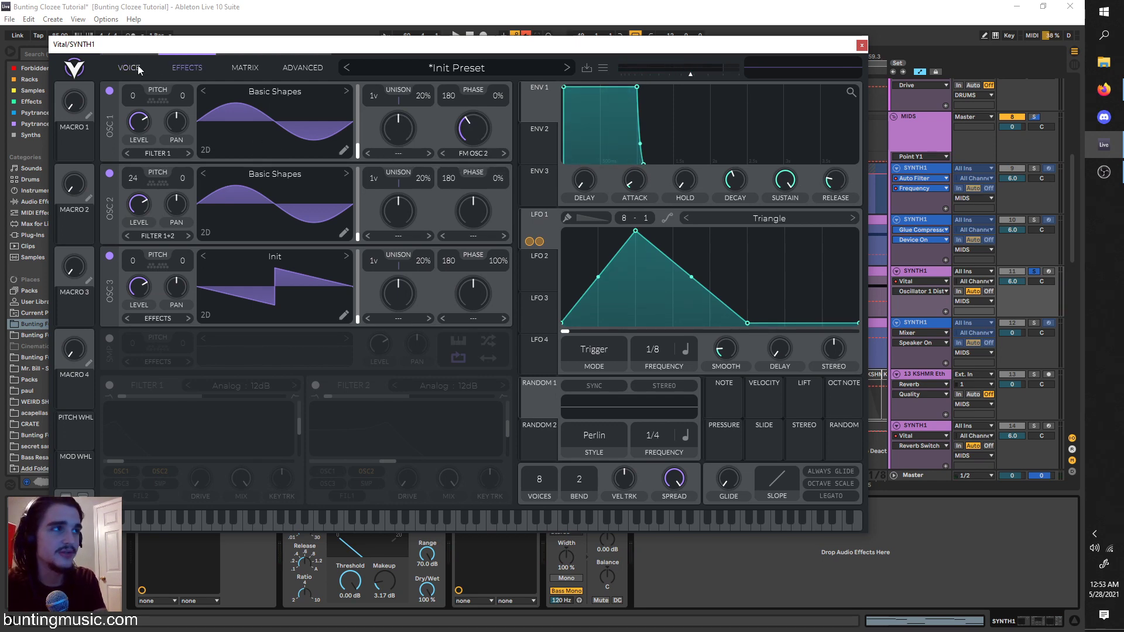
left_click(138, 65)
left_click(272, 92)
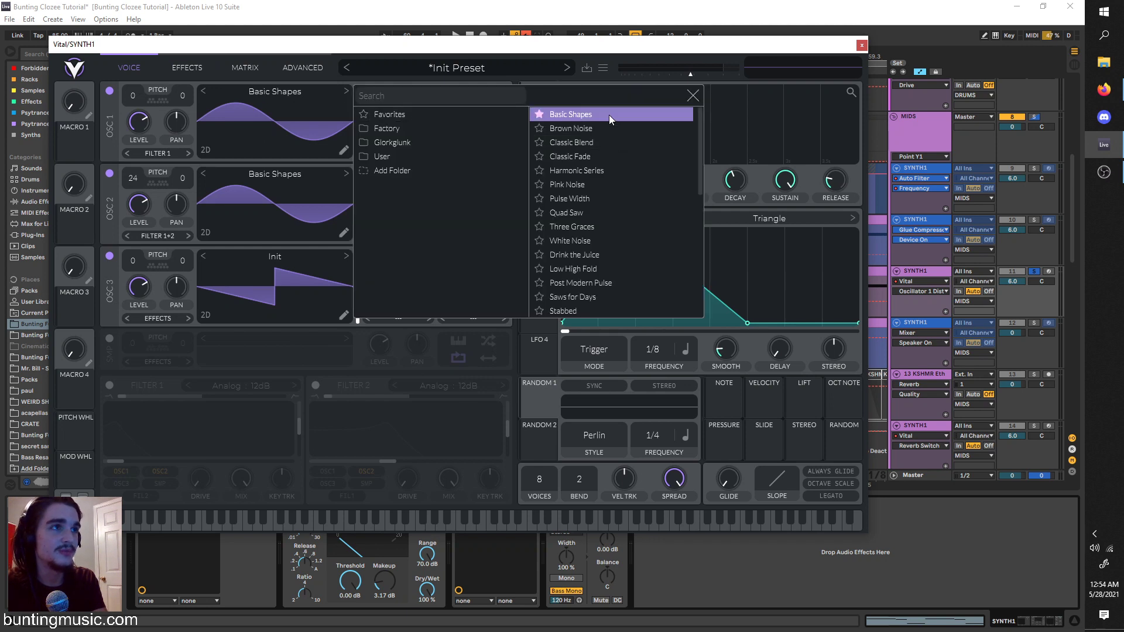
left_click(331, 141)
key("space")
left_click_drag(355, 117, 351, 151)
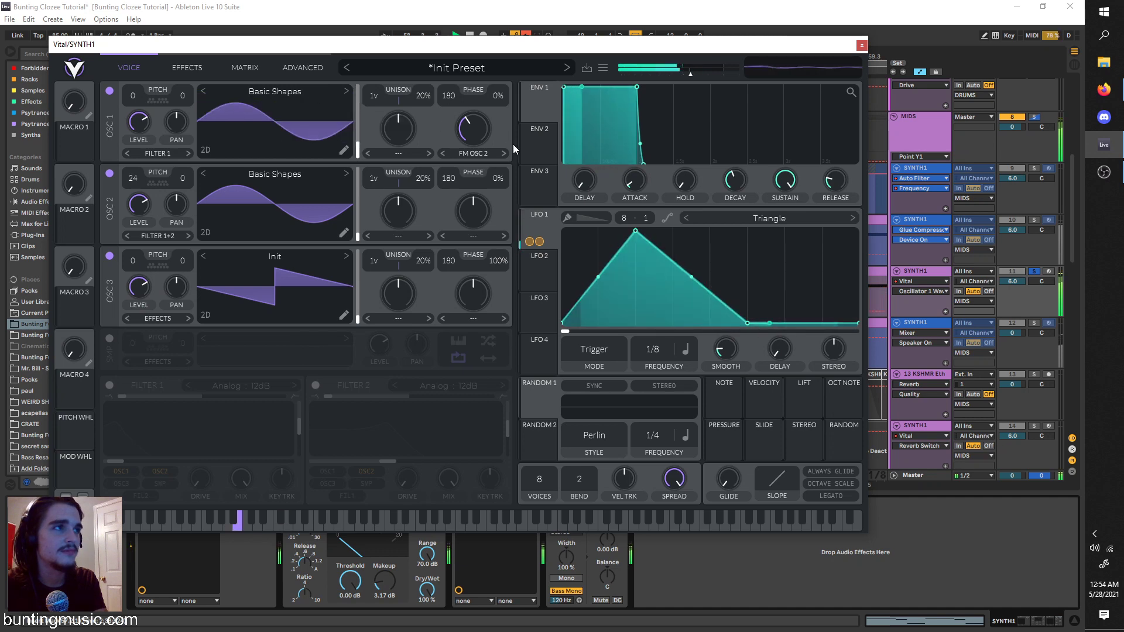
Try the Creepy Solar wavetable from the Glorkglunk folder in oscillator 1.
left_click(274, 91)
left_click(444, 143)
left_click(615, 197)
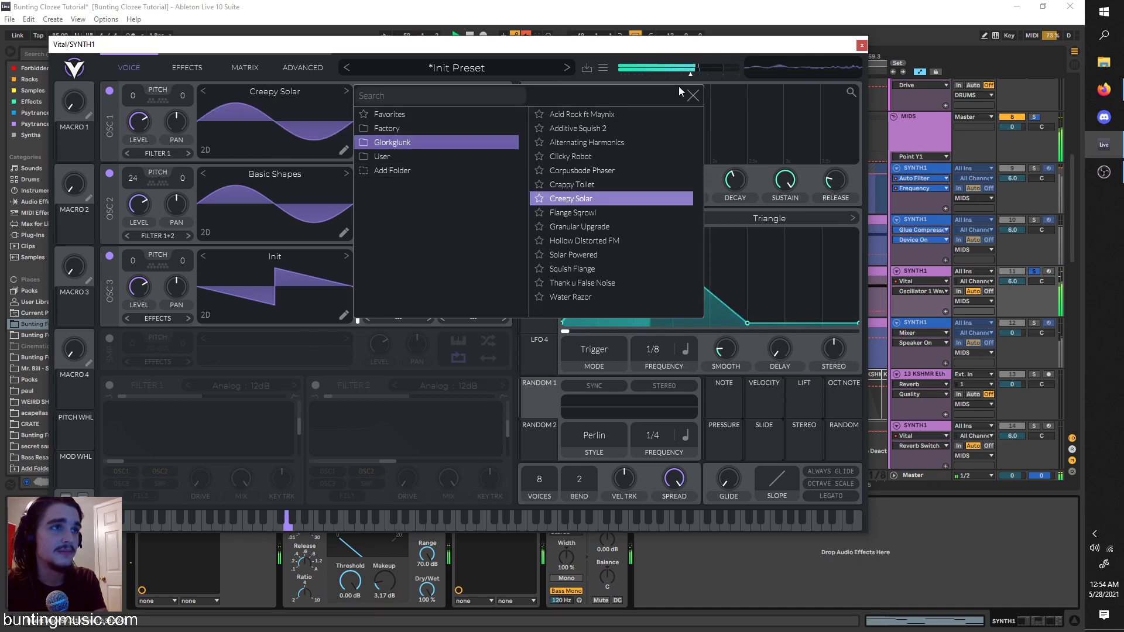
left_click(693, 96)
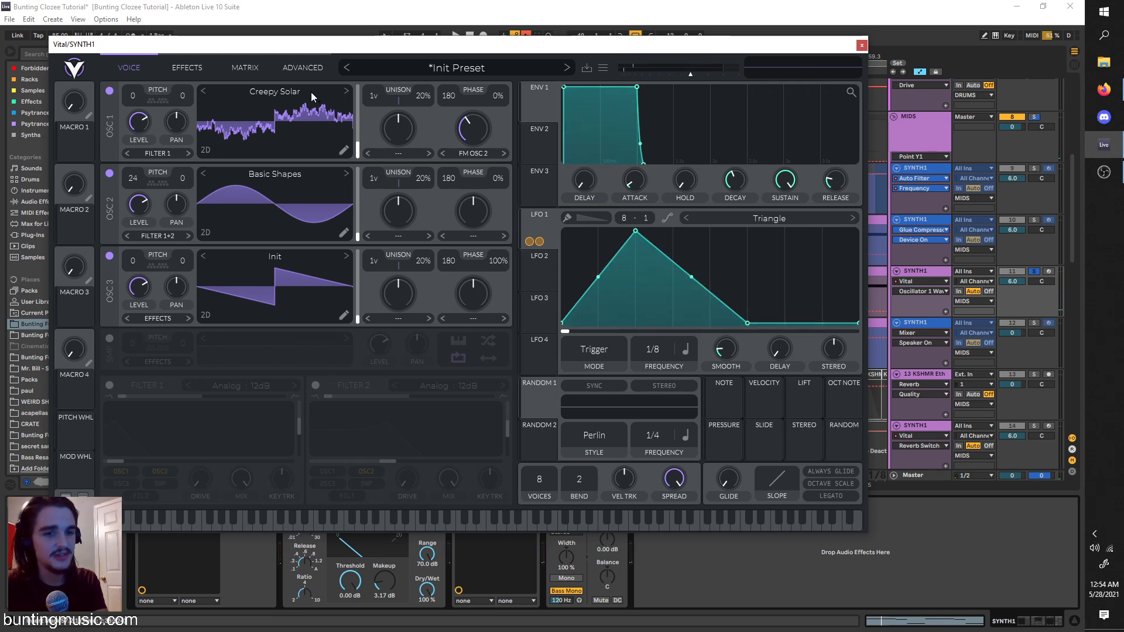
Restore the factory Basic Shapes wavetable in oscillator 1 and play the part.
left_click(311, 93)
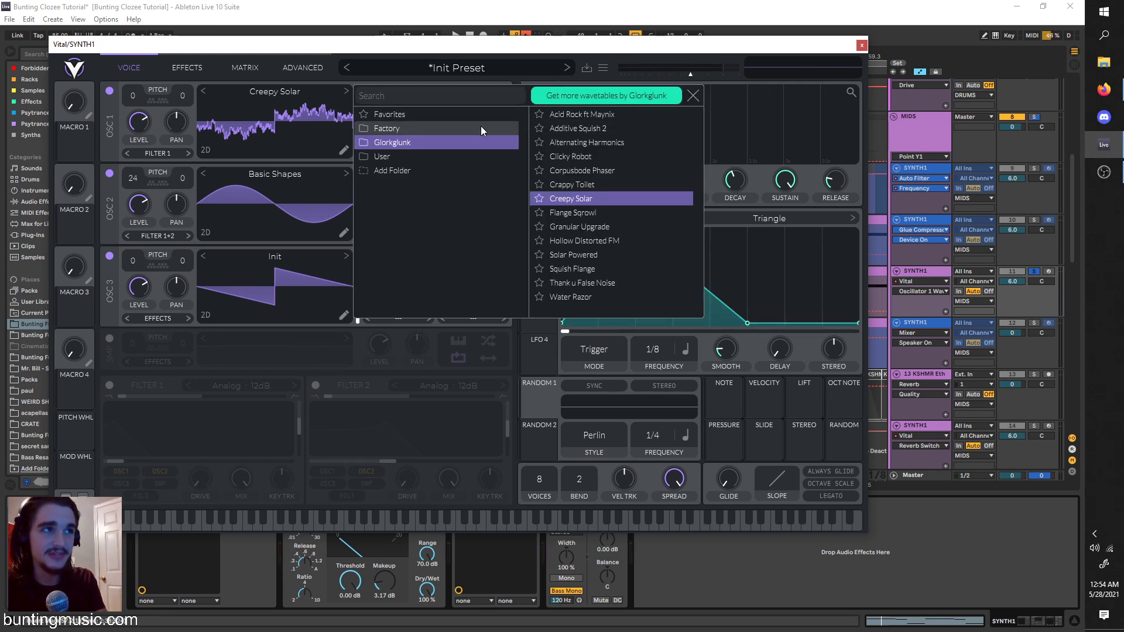
left_click(480, 126)
left_click(624, 119)
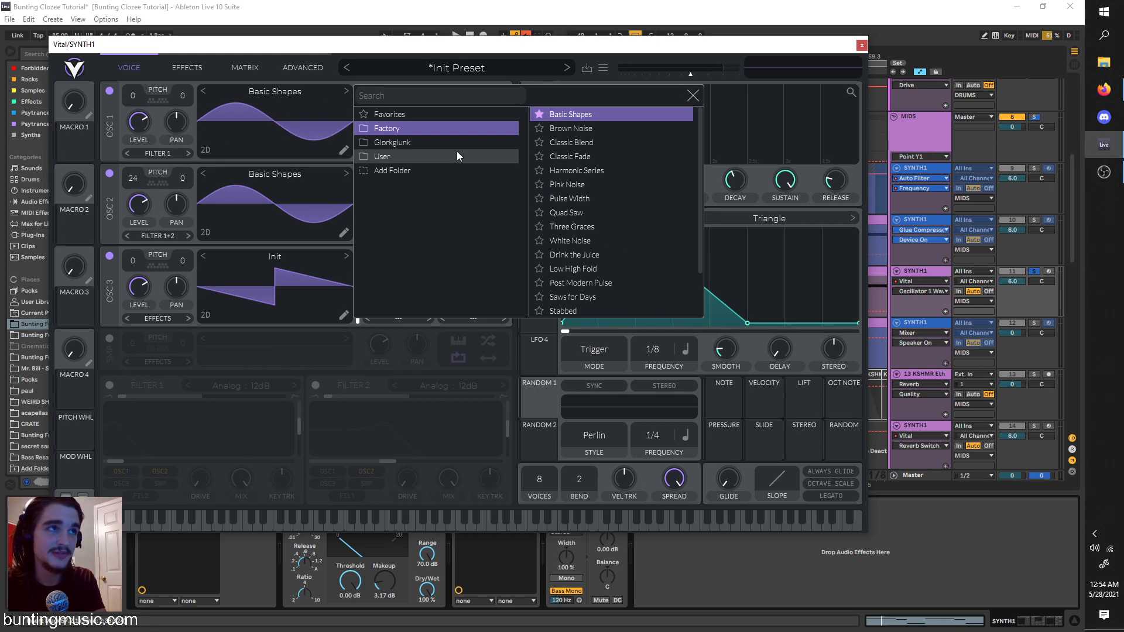
left_click(392, 142)
left_click(389, 128)
left_click(693, 95)
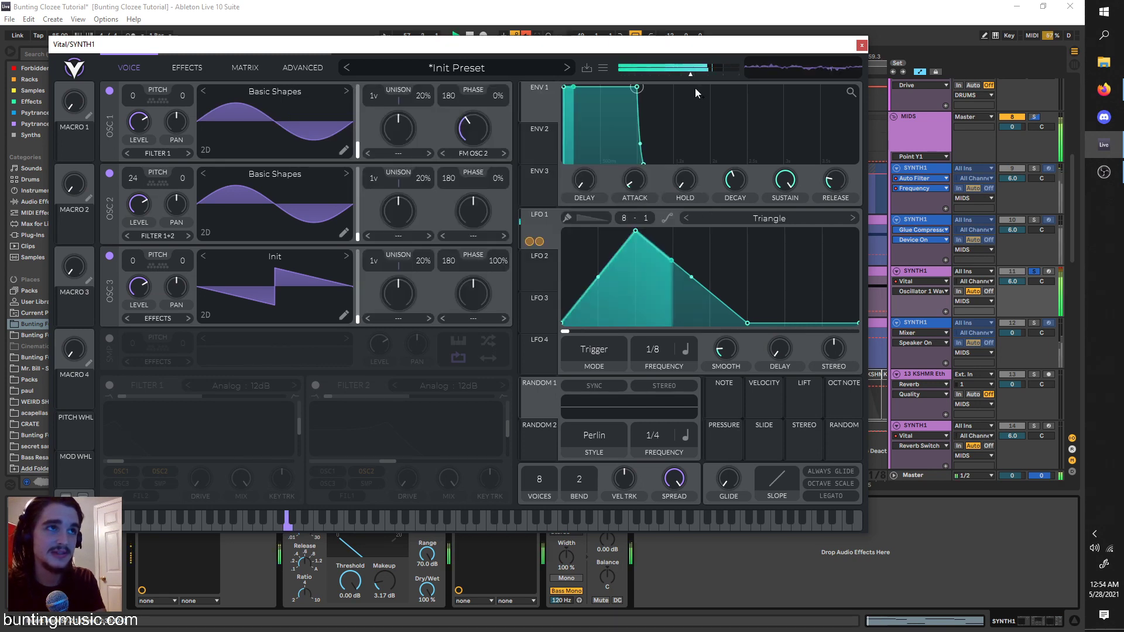
Close Vital, play track 11 from bar 57.2 and unsolo it.
left_click(213, 61)
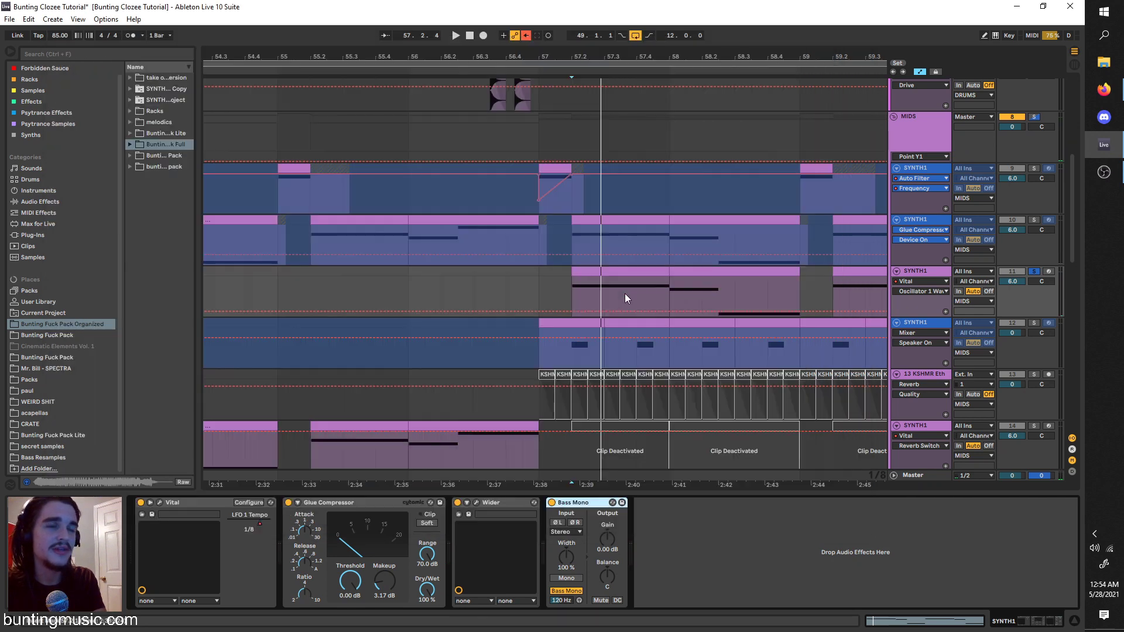
left_click(575, 287)
key("space")
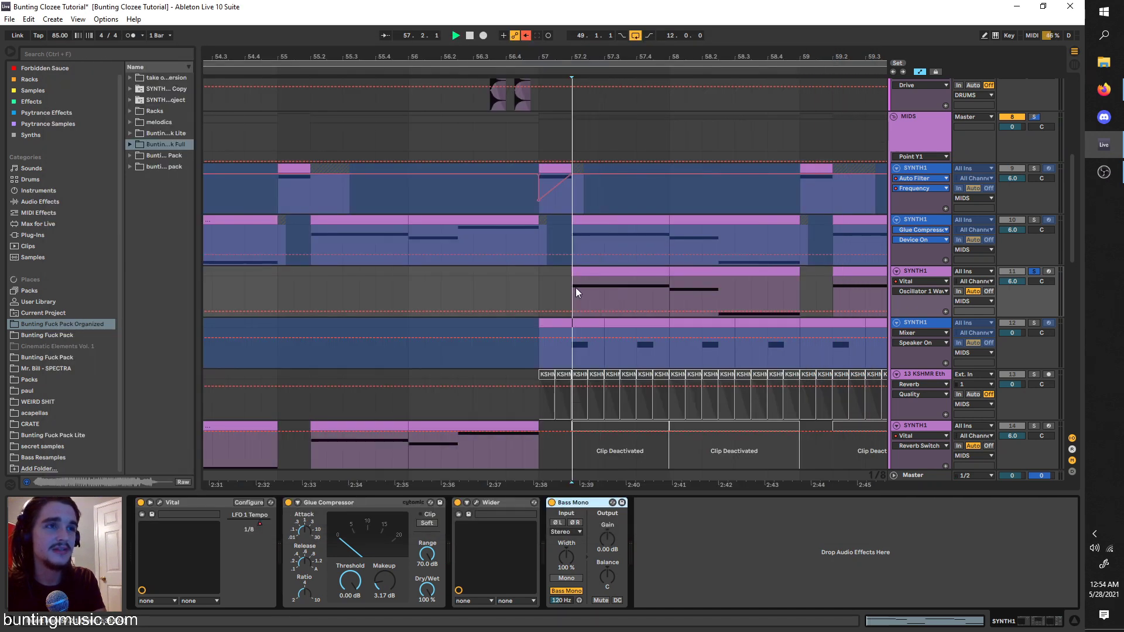
left_click(1034, 271)
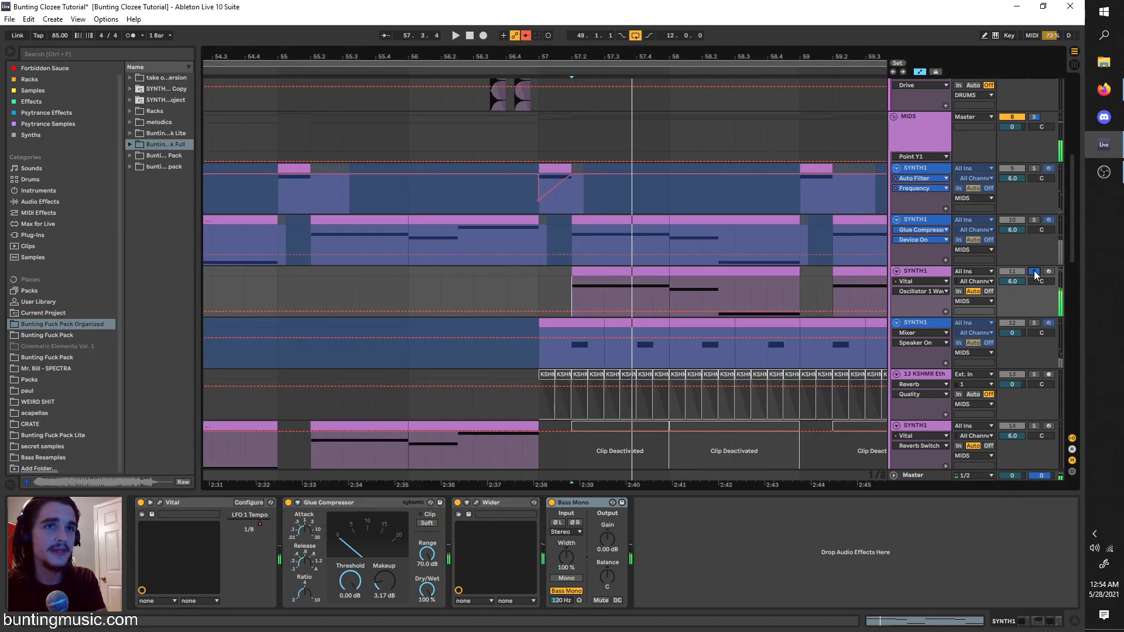
Solo percussion track 7 and play its fill just before bar 57.
scroll(571, 280, "down", 4)
scroll(568, 294, "up", 5)
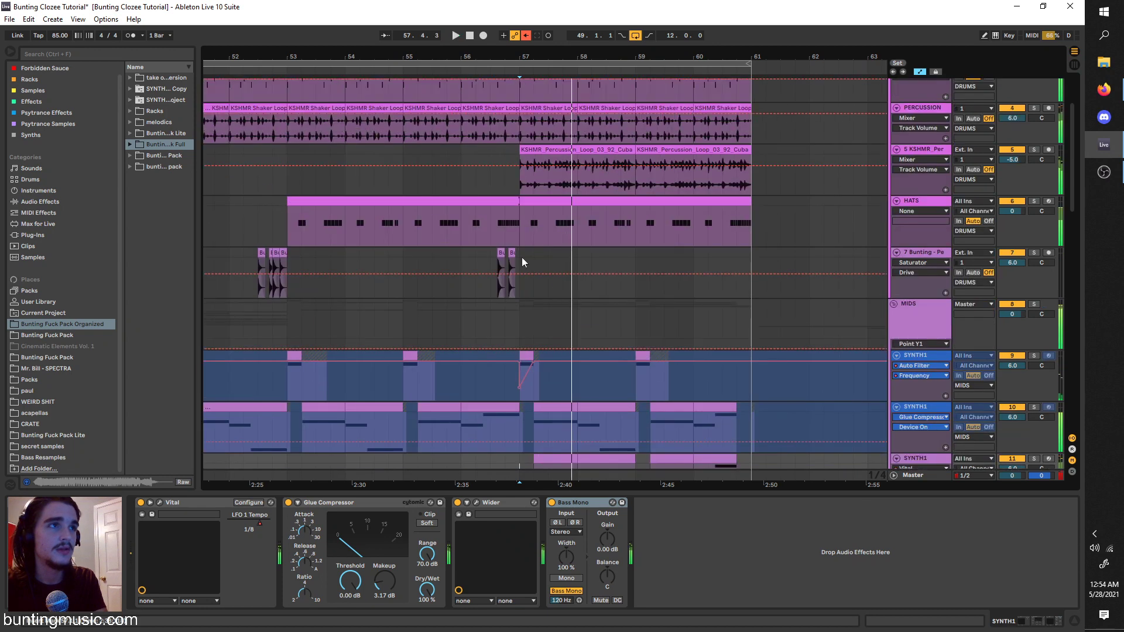
left_click(497, 278)
key("space")
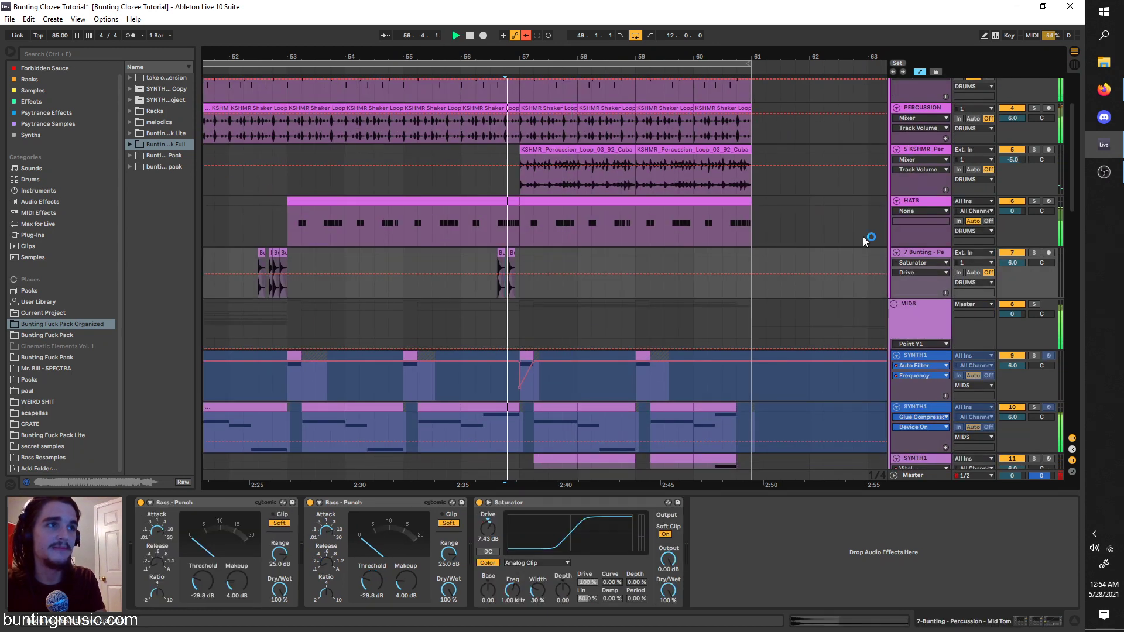
left_click(1034, 252)
scroll(501, 302, "up", 4)
key("space")
left_click(540, 294)
key("space")
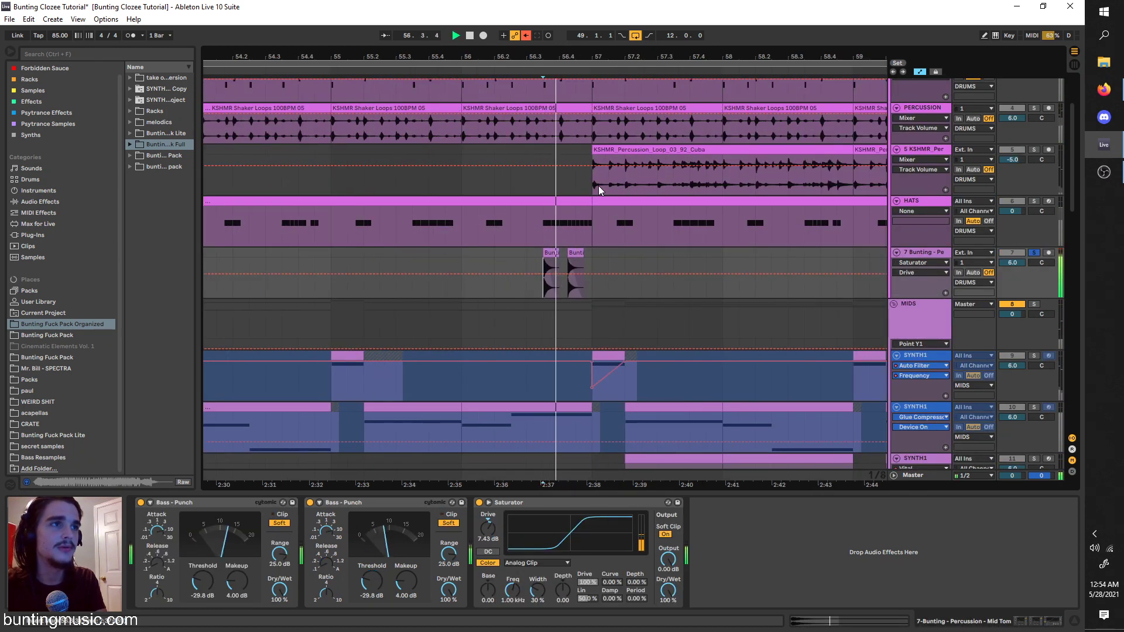
Solo the KSHMR percussion loop on track 5 and play it from bar 57.
key("space")
left_click(596, 183)
left_click(1034, 150)
key("space")
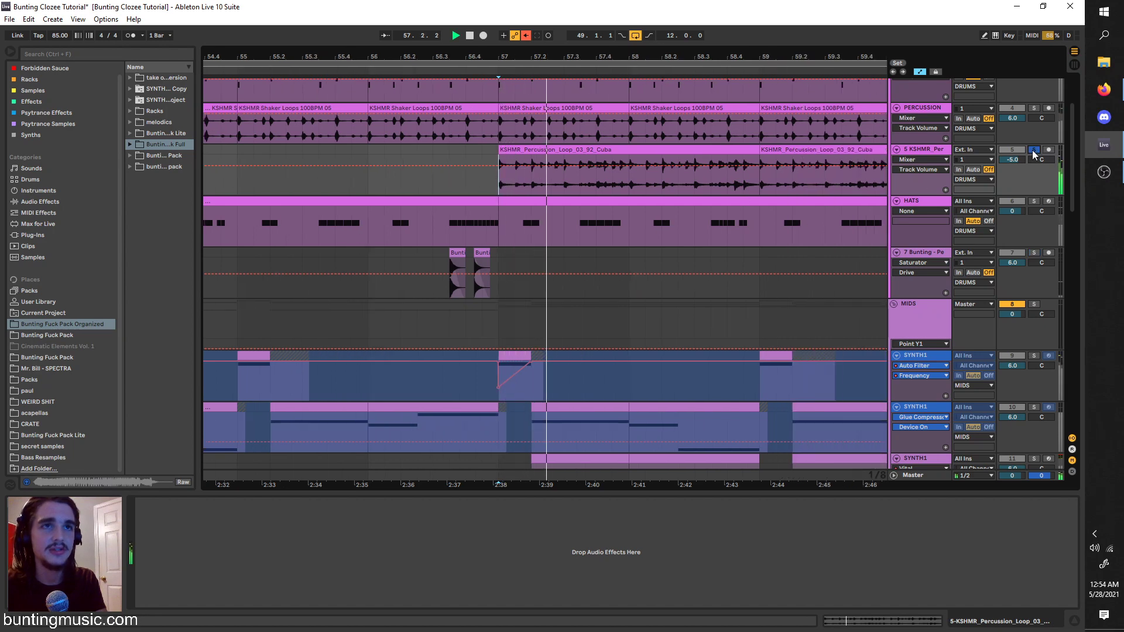
Unsolo the percussion loop and play the full mix from bar 57.
scroll(618, 359, "down", 5)
left_click(499, 363)
key("space")
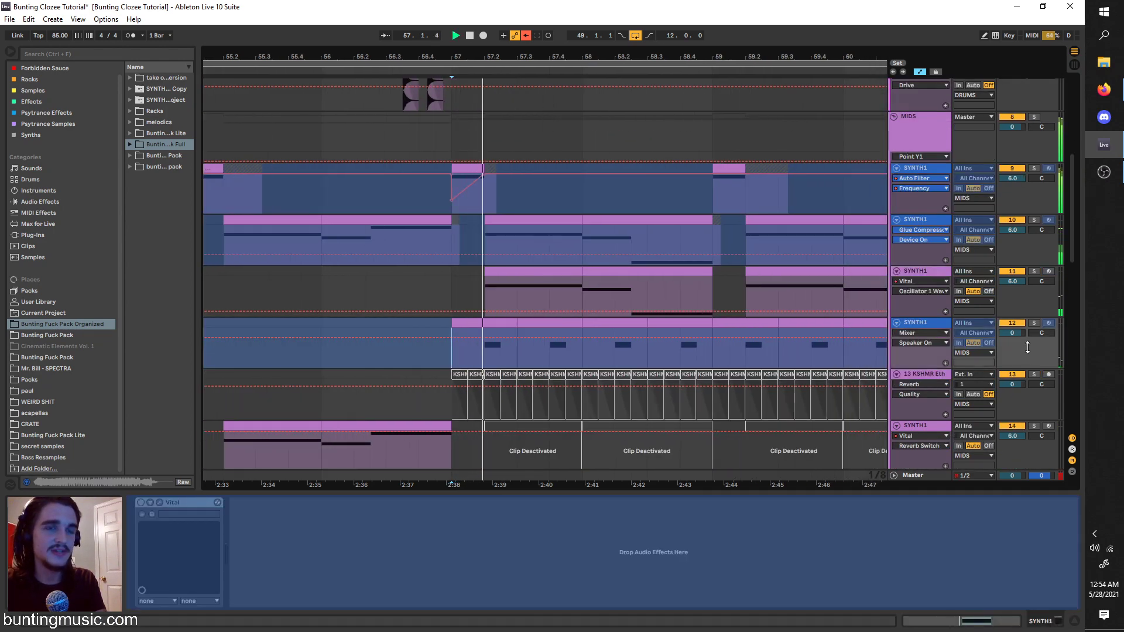
Solo SYNTH1 track 12 and unfreeze it.
left_click(1033, 323)
key("space")
right_click(938, 323)
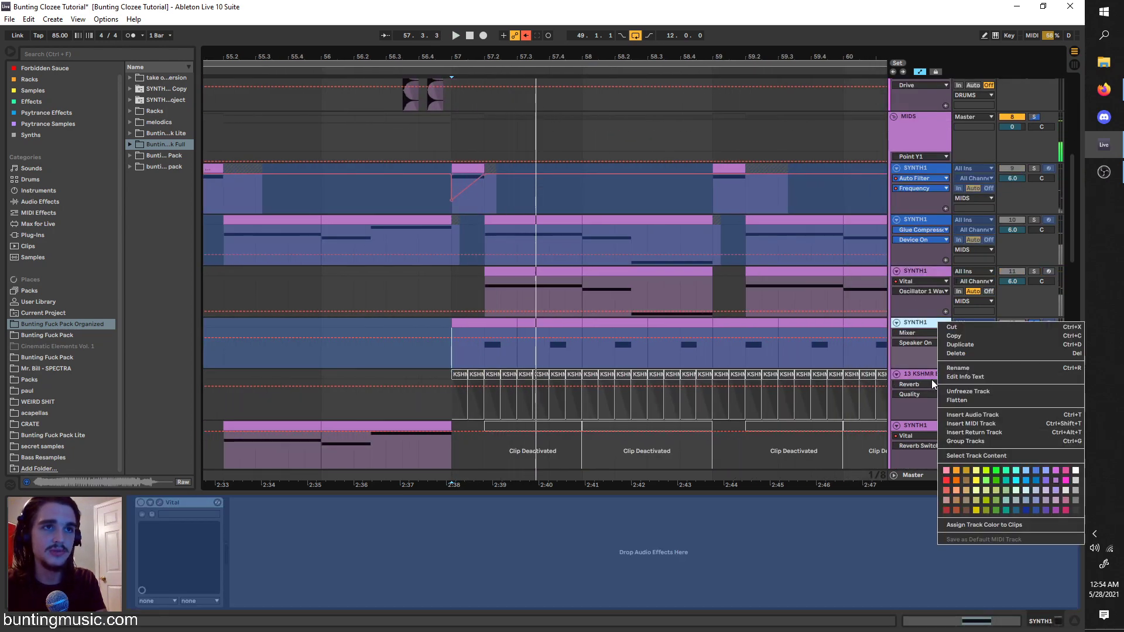
left_click(960, 400)
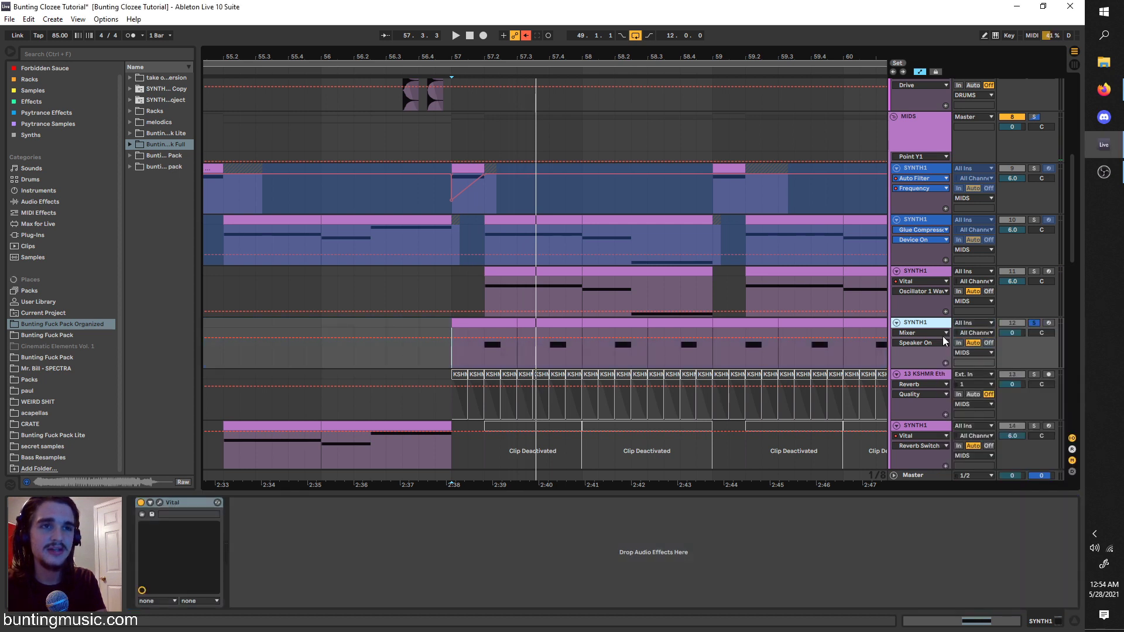
Play track 12 from its note at bar 57.2.
key("space")
left_click(487, 357)
key("space")
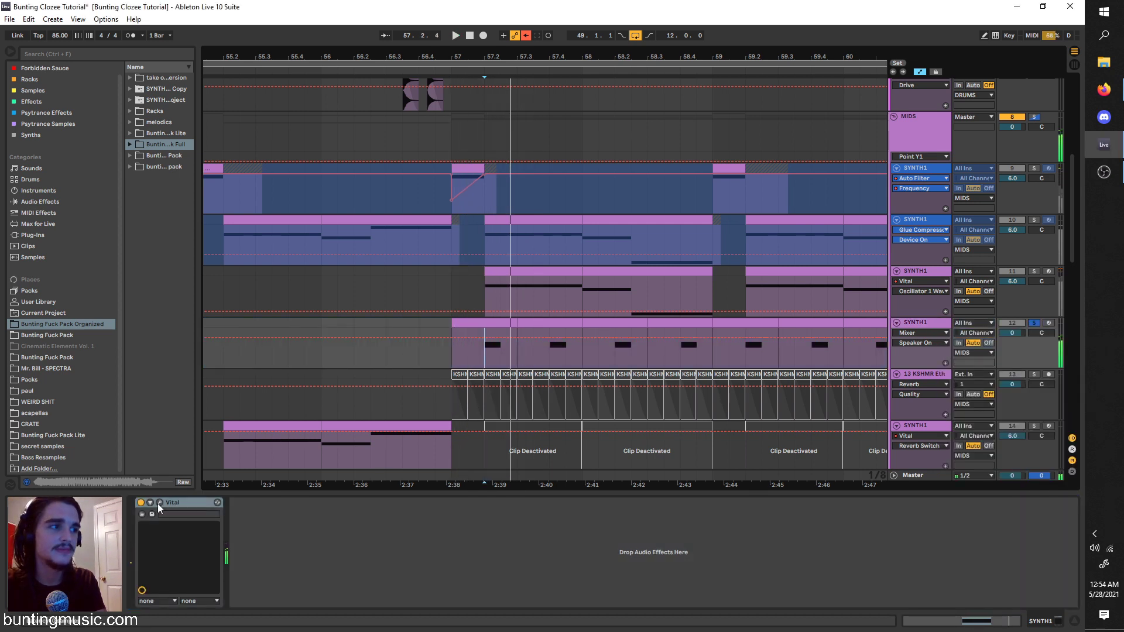
Show the Reverb effect in Vital on SYNTH1 track 12 and play the part.
left_click(160, 501)
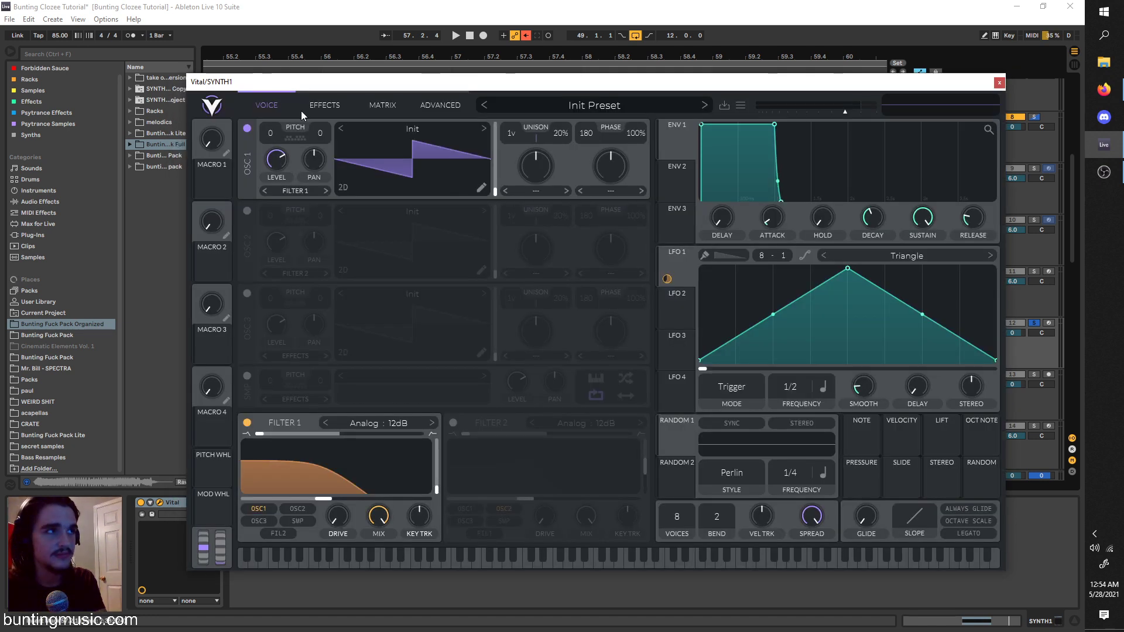
left_click(321, 105)
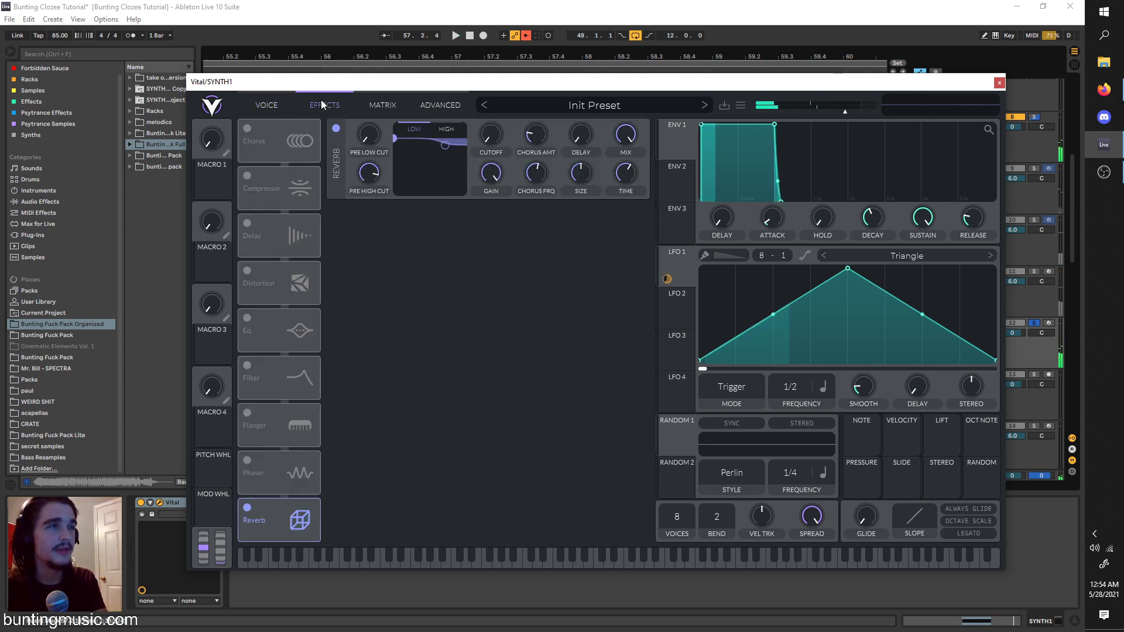
key("space")
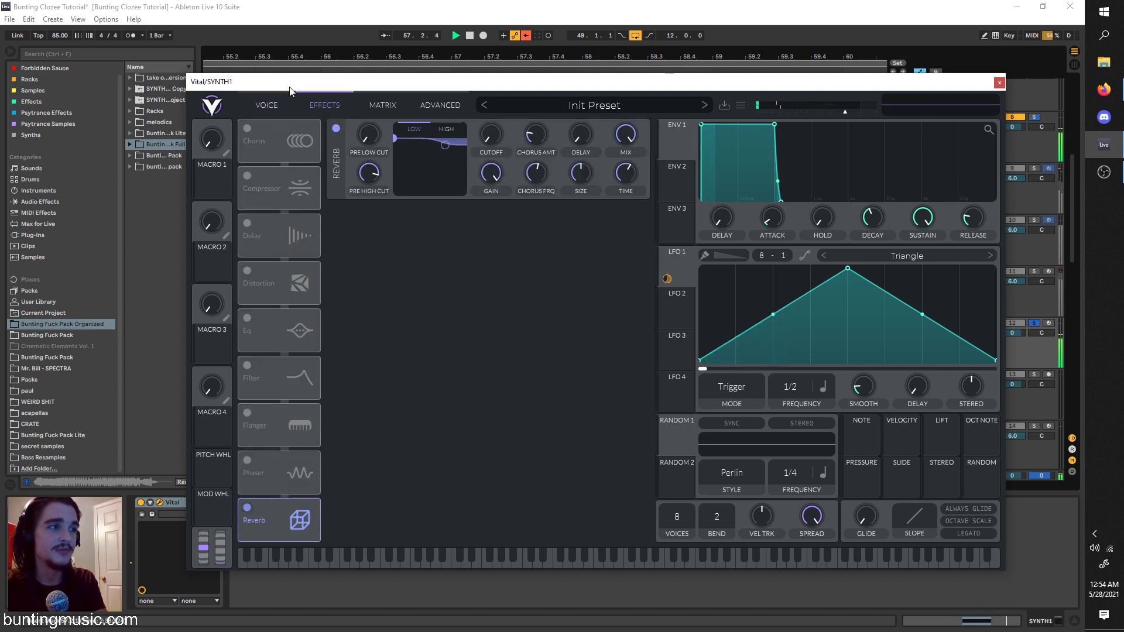
Set Filter 1's cutoff to about -1.1 semitones and play the part with LFO 1 modulating the cutoff.
left_click(280, 103)
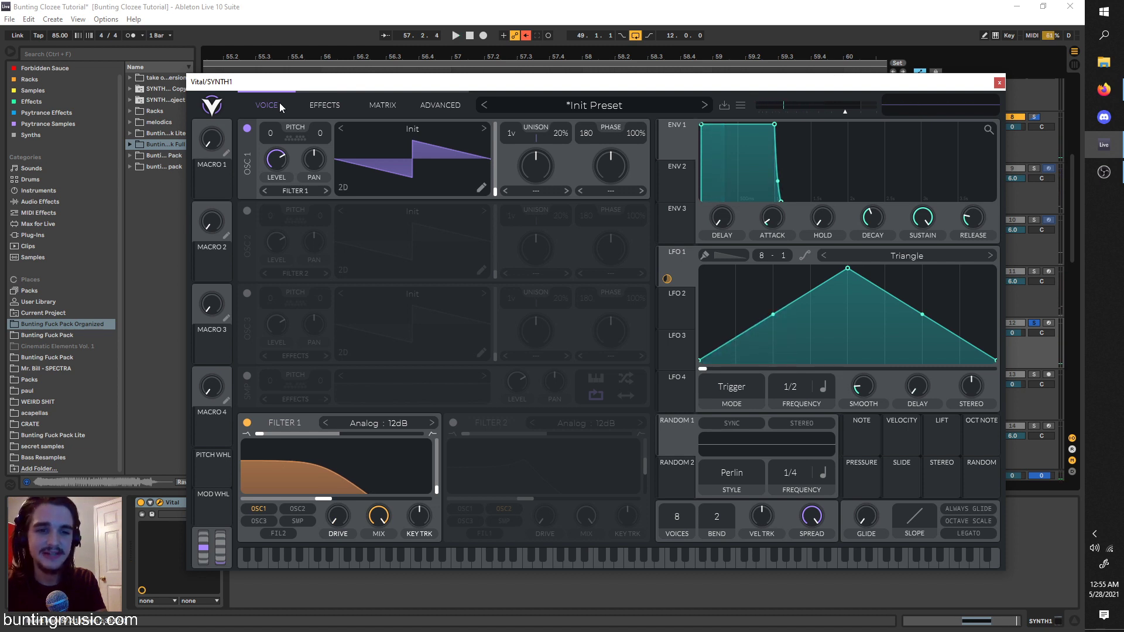
left_click_drag(321, 499, 315, 498)
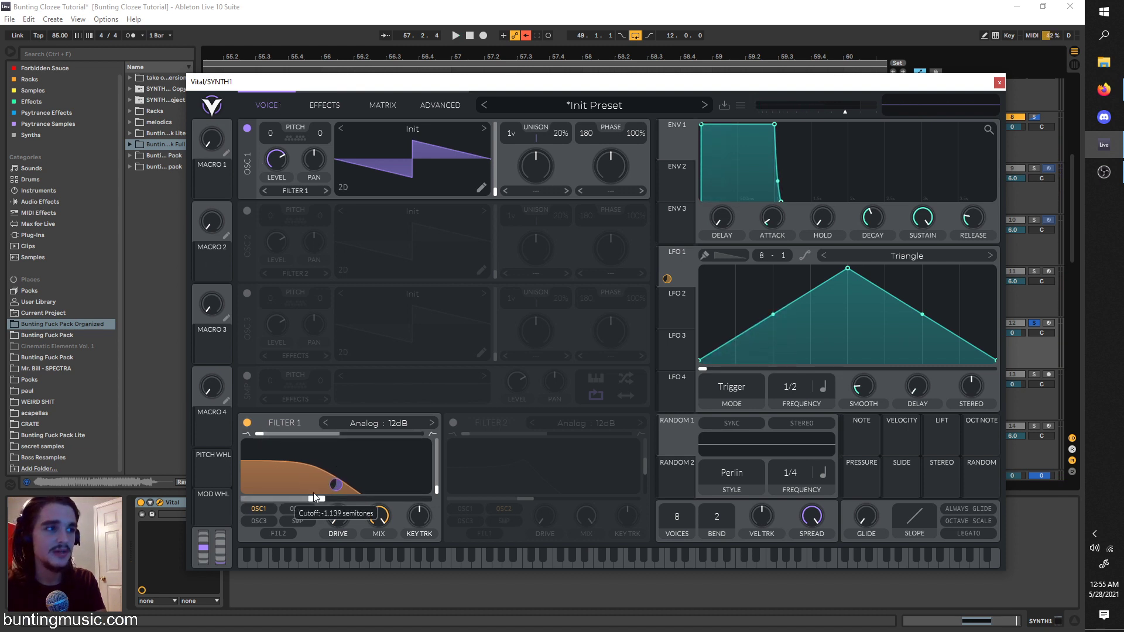
key("space")
left_click_drag(667, 279, 340, 465)
key("space")
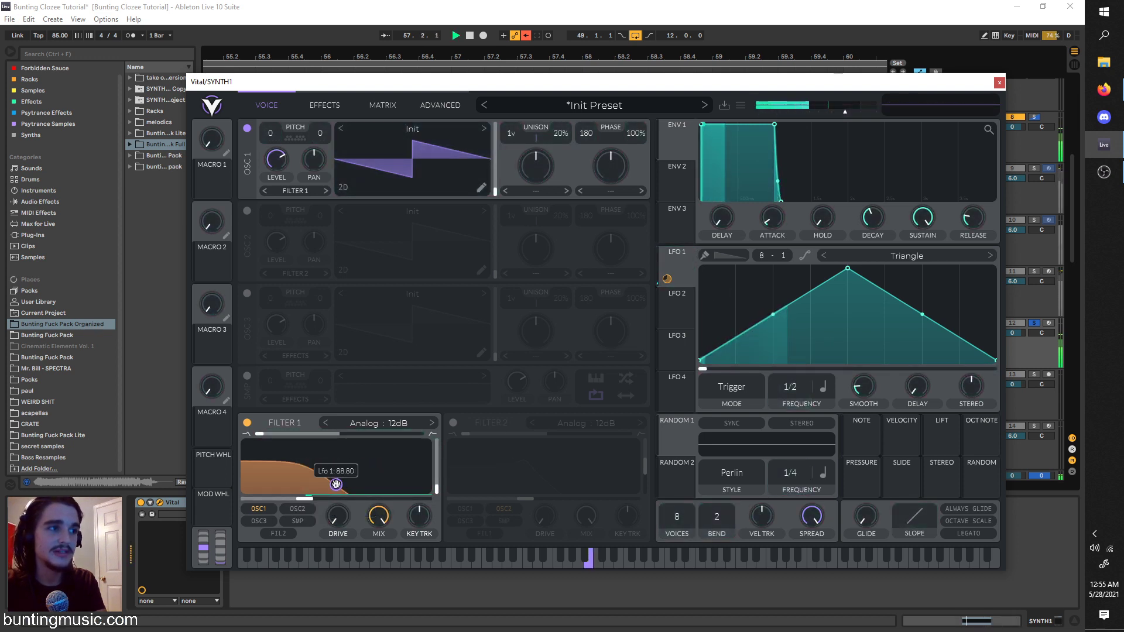
Audition the patch's Reverb effect by testing its on/off switch and its Mix amount during playback.
left_click(314, 105)
left_click(254, 505)
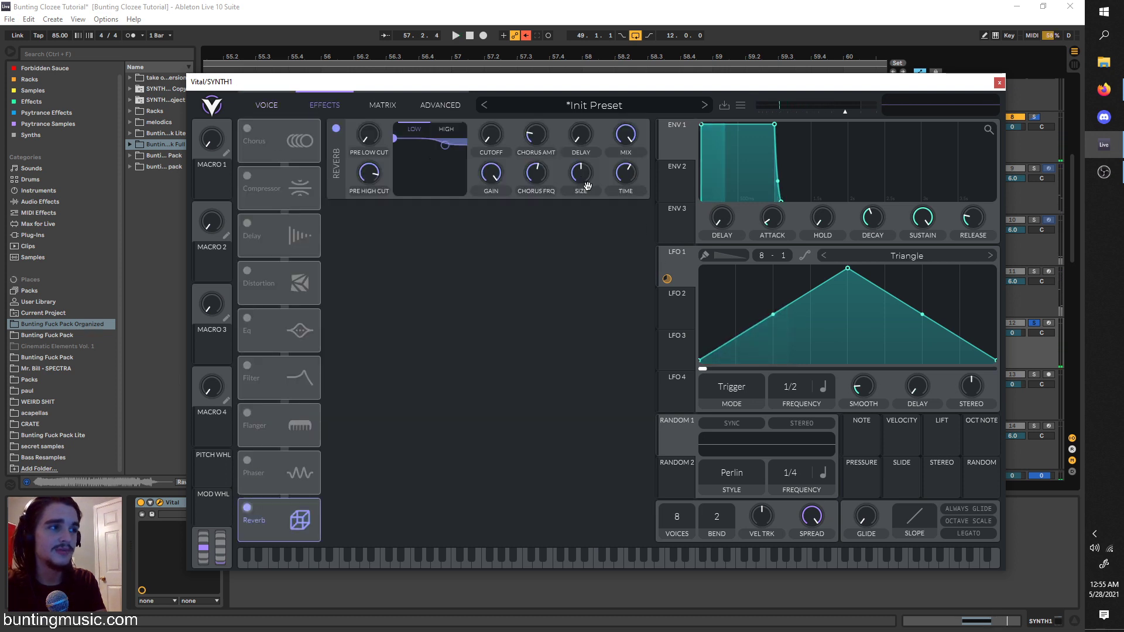
key("space")
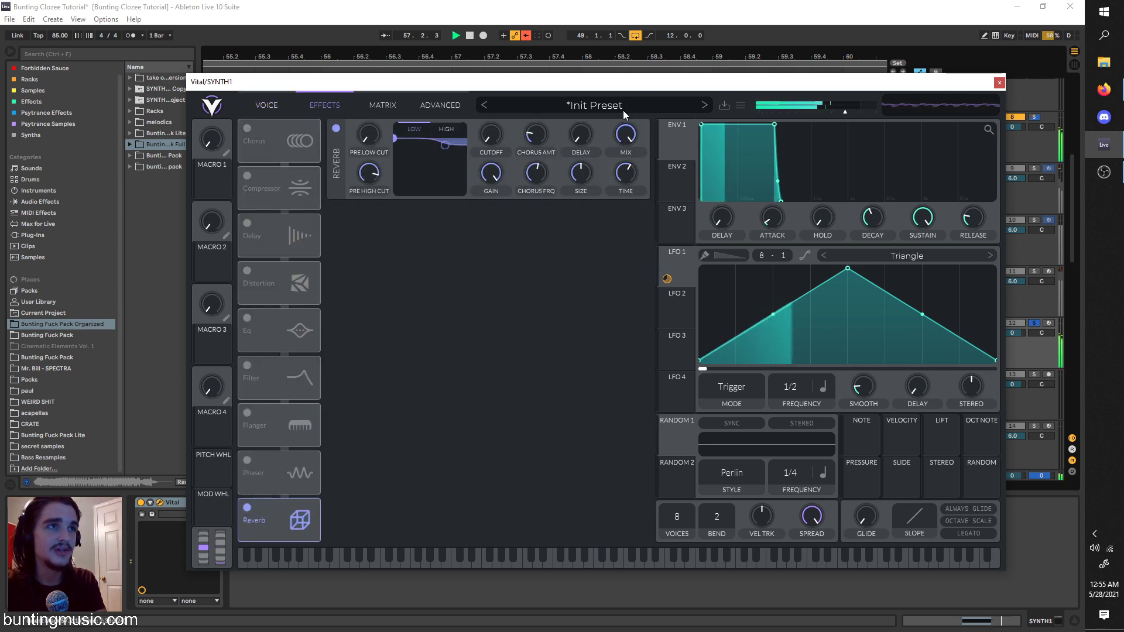
key("space")
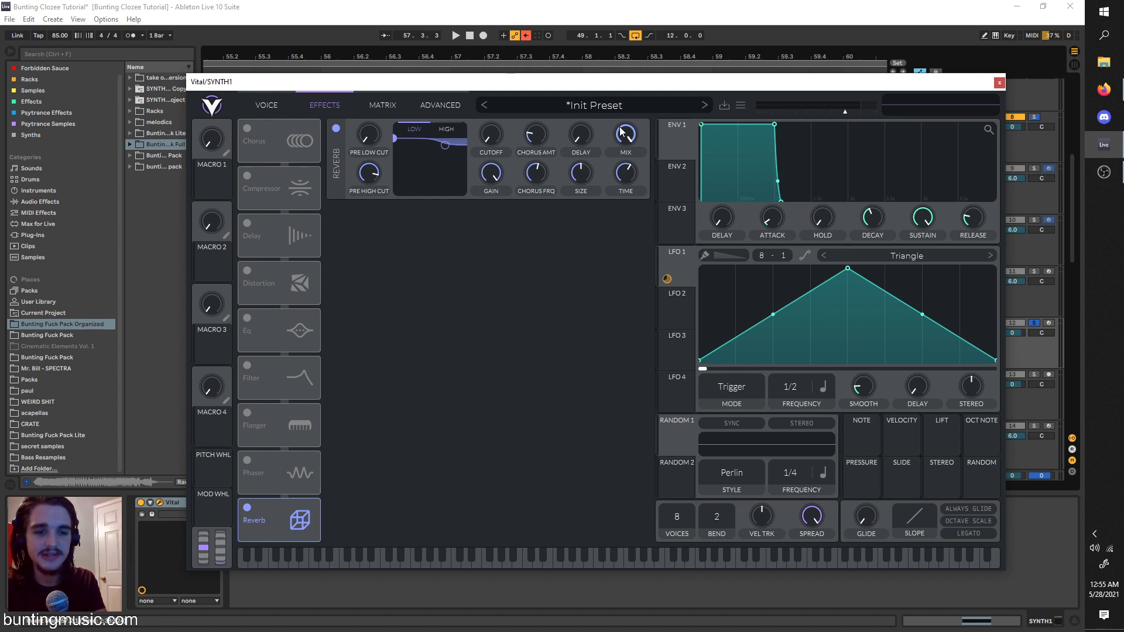
left_click_drag(619, 122, 612, 202)
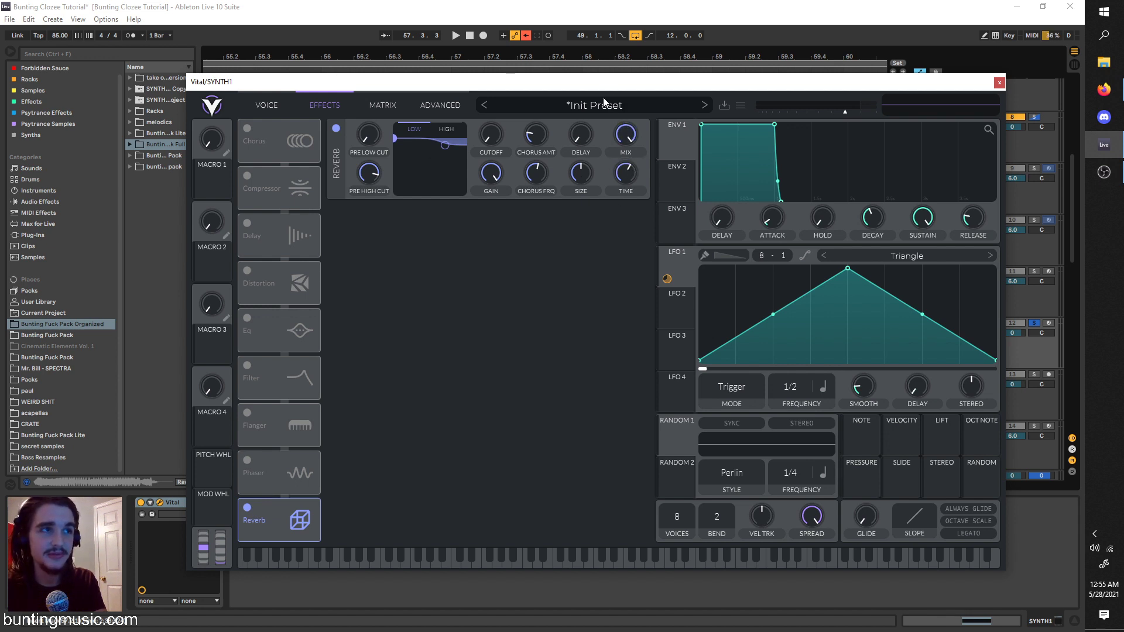
key("space")
key("space")
Close the synth, unsolo track 12 and set the loop to the eight bars starting at bar 53.
left_click(999, 82)
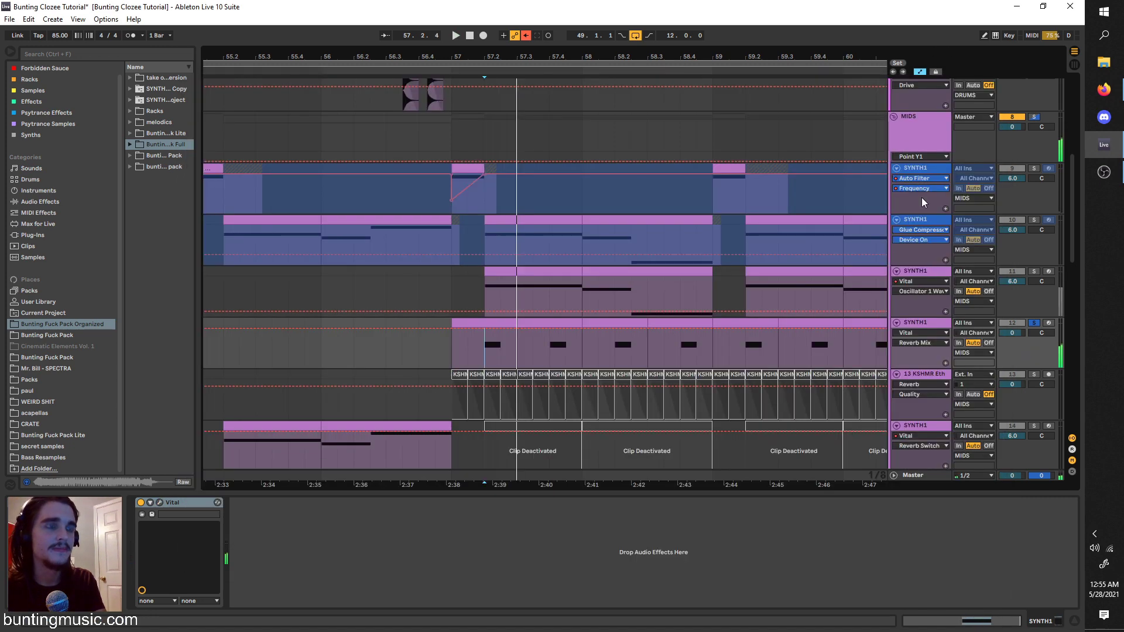
left_click(1035, 323)
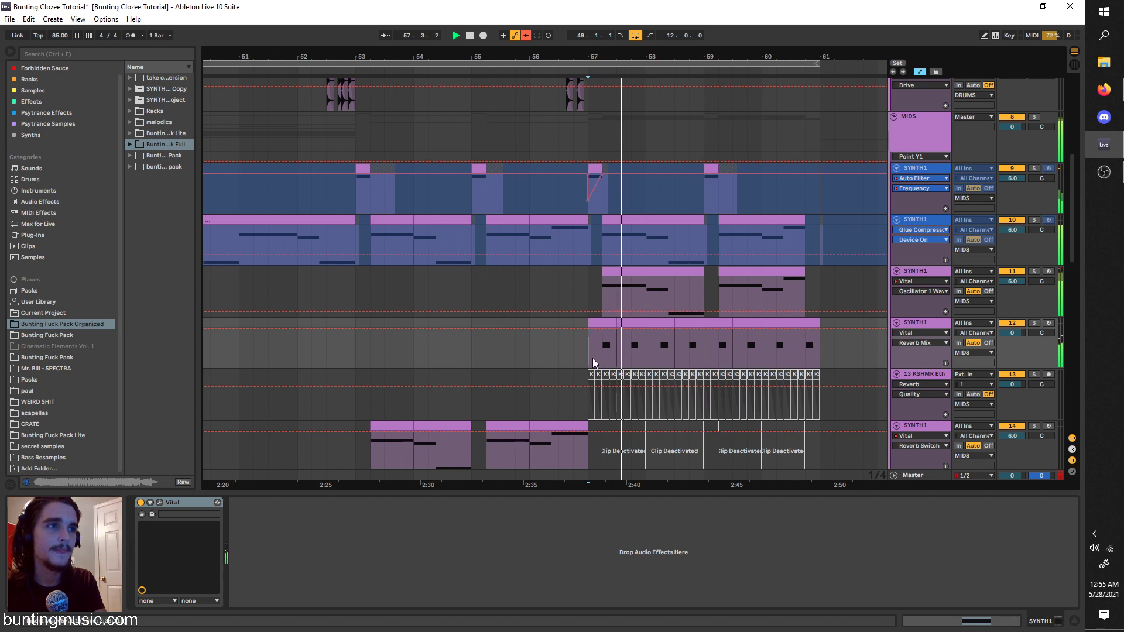
scroll(593, 353, "down", 3)
left_click_drag(386, 63, 487, 62)
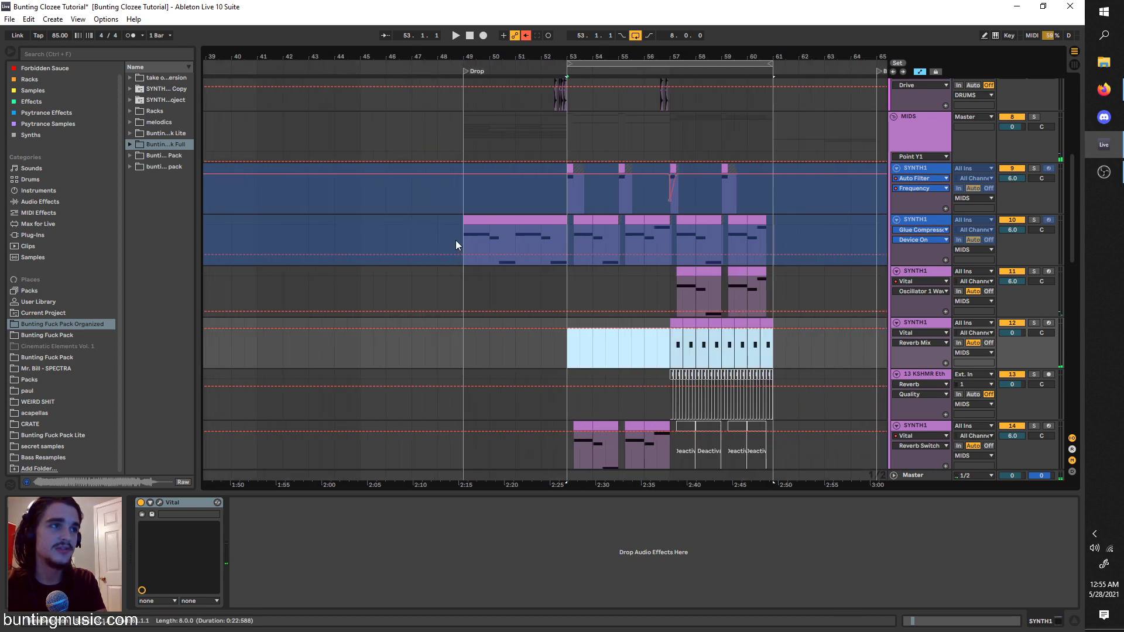
Review the layers that start at the Drop on bar 49, from track 10 down to SYNTH1 track 22.
left_click(456, 240)
scroll(451, 305, "down", 5)
left_click(471, 293)
scroll(471, 295, "down", 6)
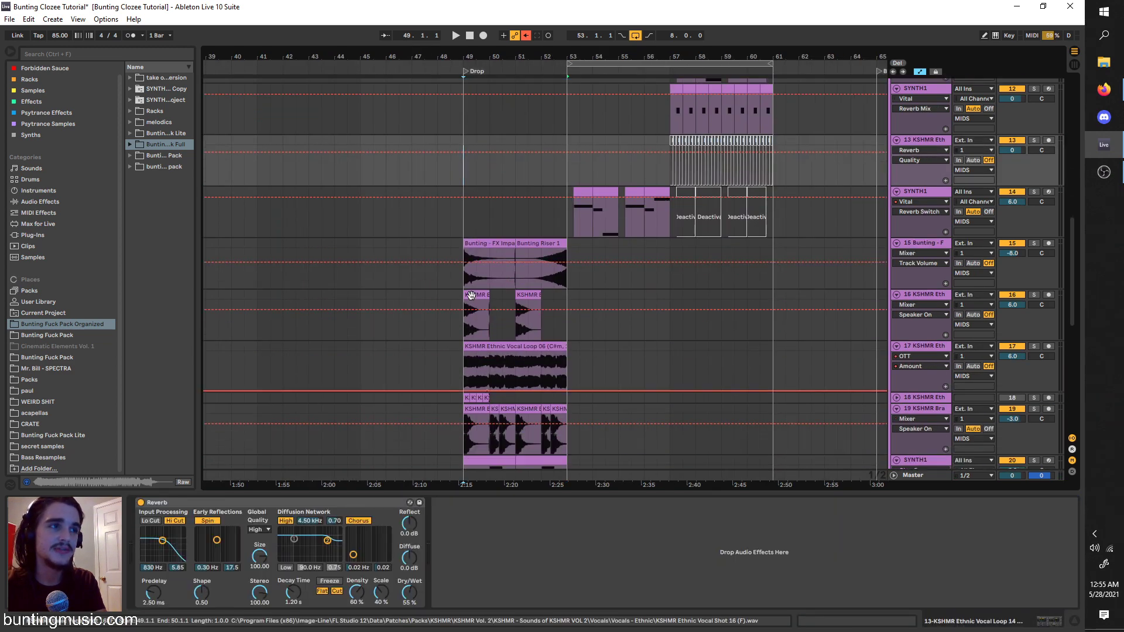
left_click(467, 250)
scroll(467, 266, "down", 5)
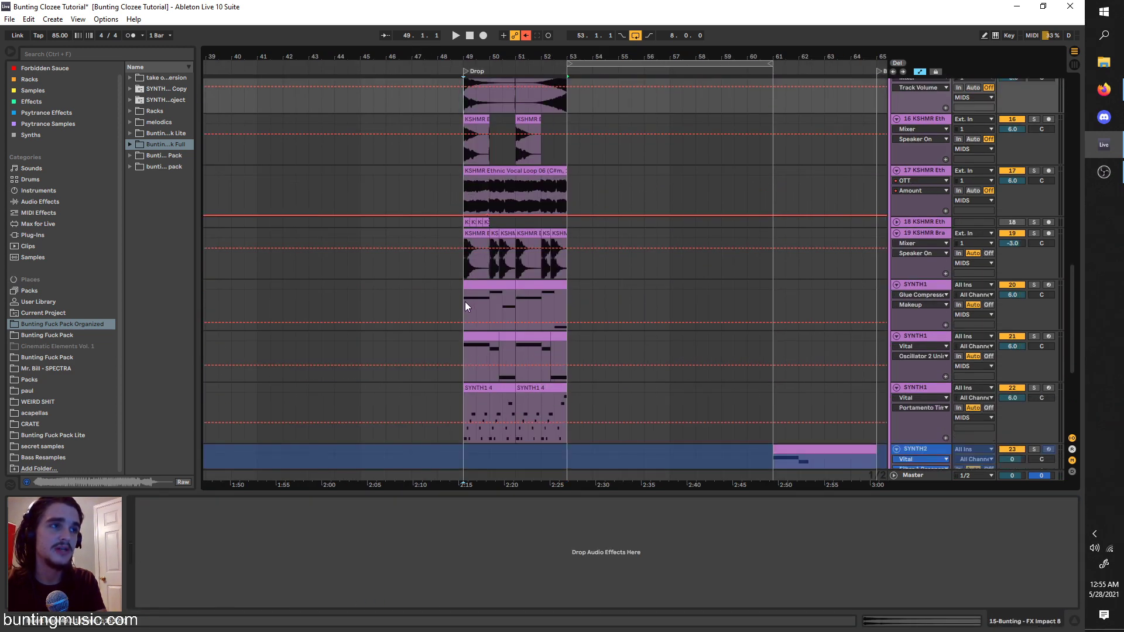
left_click(465, 301)
scroll(647, 270, "up", 1)
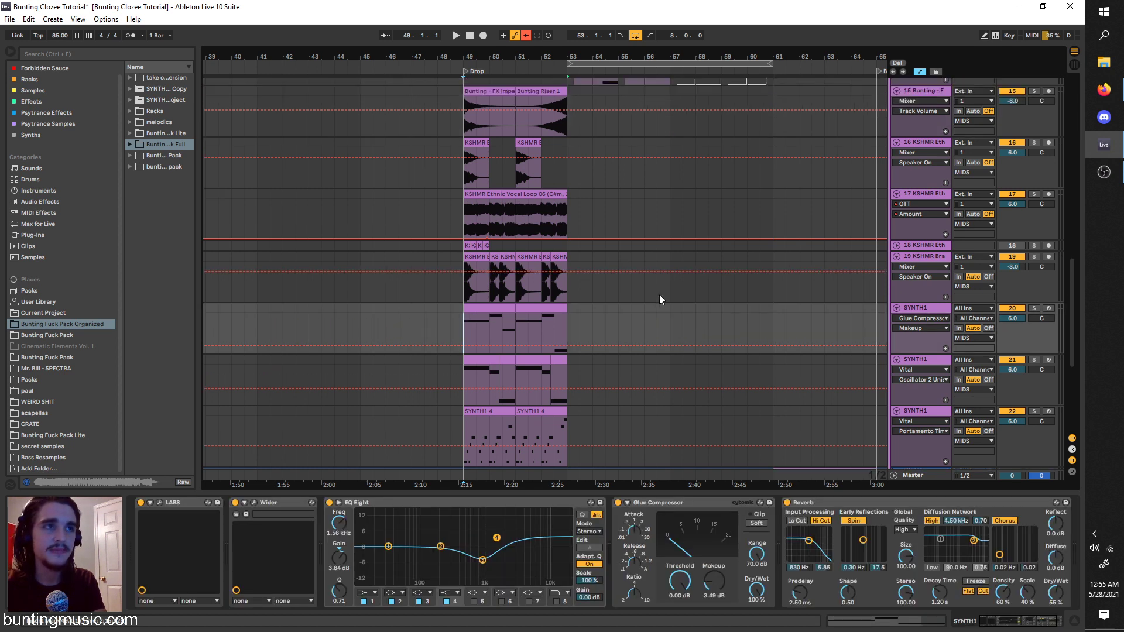
scroll(656, 291, "up", 10)
Examine how the SYNTH1 track 14 layers are arranged in the sections starting at bars 53 and 57.
left_click(567, 306)
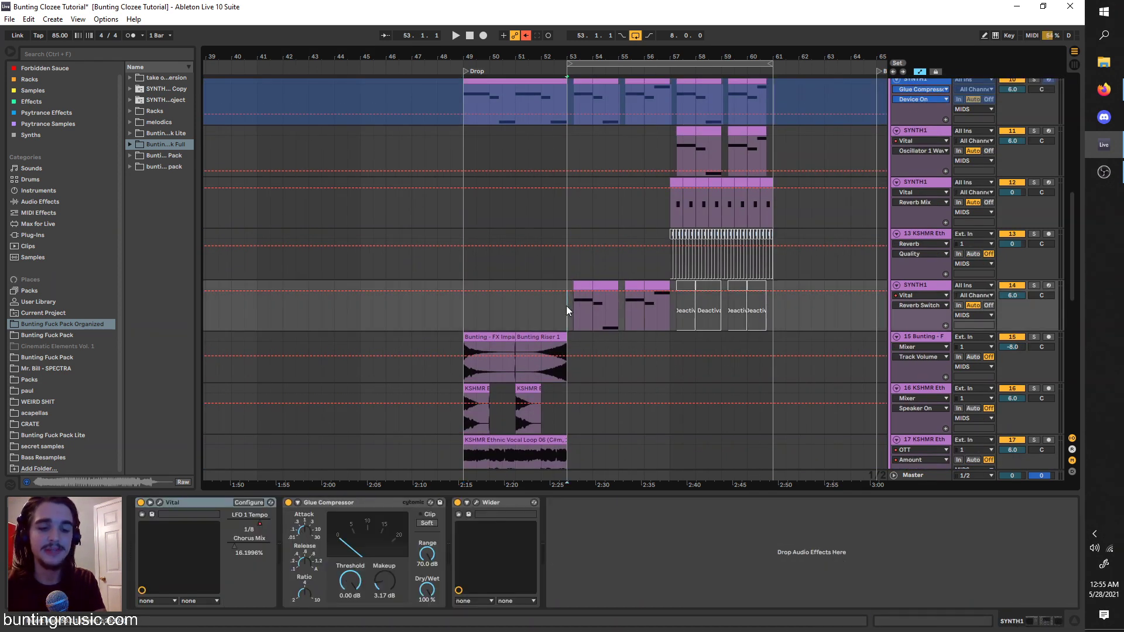
scroll(567, 306, "up", 3)
scroll(566, 305, "right", 3)
scroll(567, 306, "down", 3)
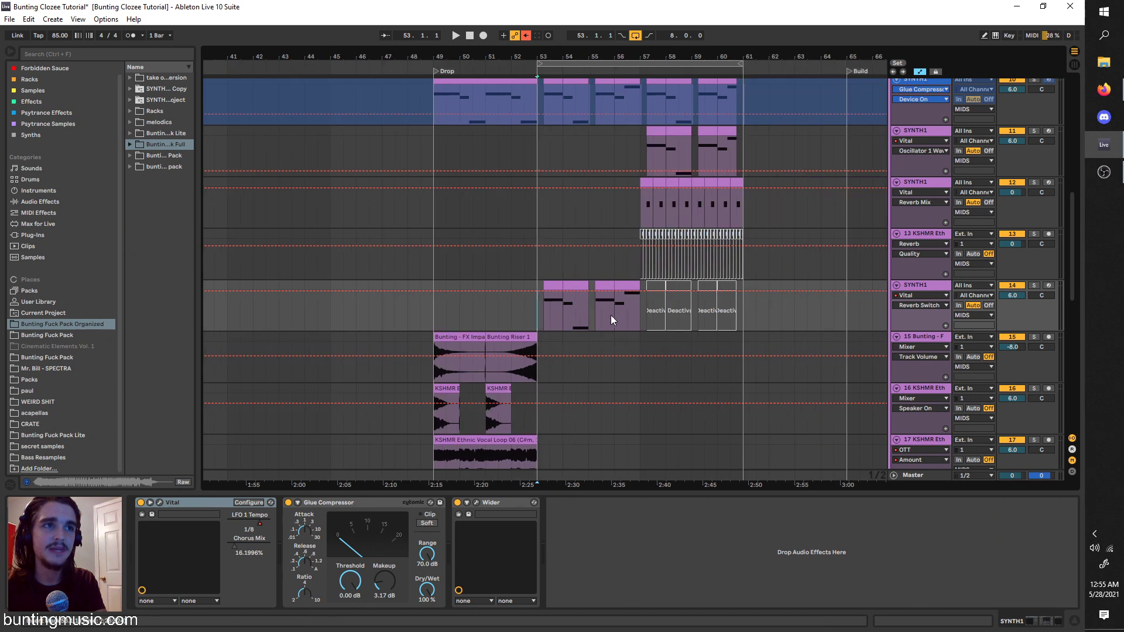
left_click(646, 315)
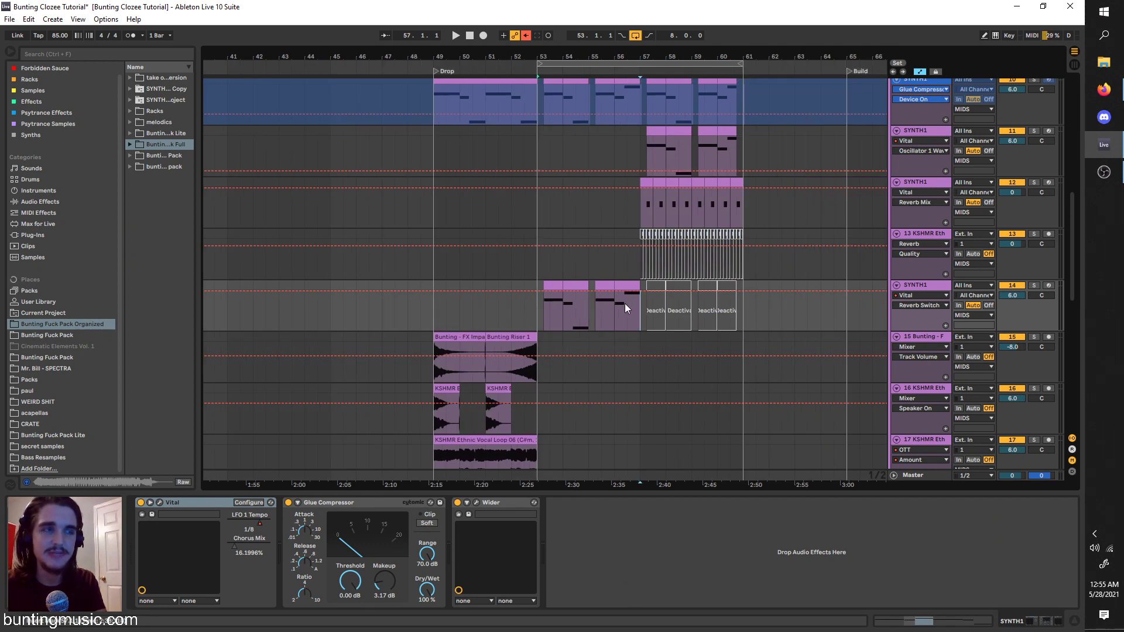
left_click(540, 307)
Move the loop to the eight bars starting at bar 61.
scroll(544, 298, "up", 3)
scroll(544, 297, "up", 15)
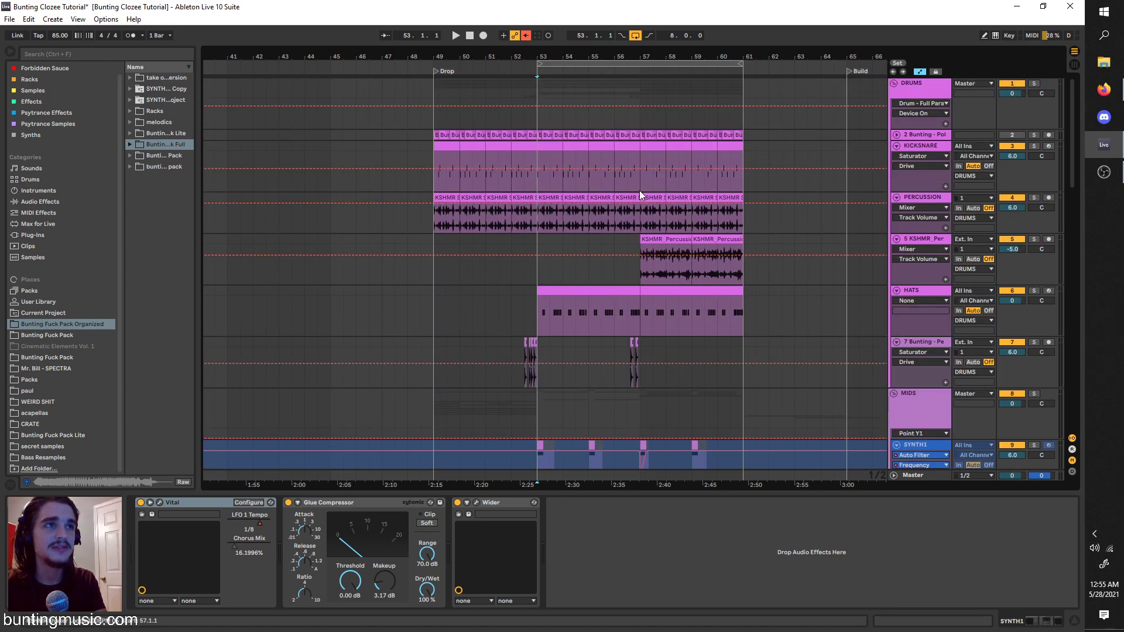
scroll(544, 121, "right", 5)
left_click_drag(468, 66, 674, 66)
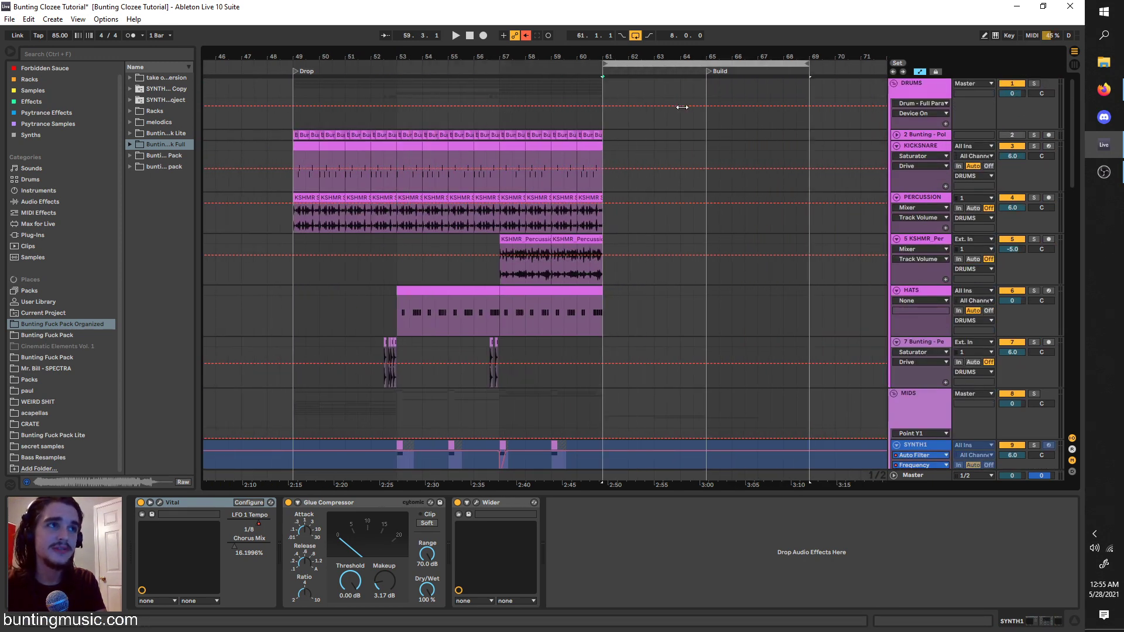
Solo SYNTH2 track 23 and play it from bar 61.
scroll(638, 331, "down", 4)
scroll(641, 325, "down", 20)
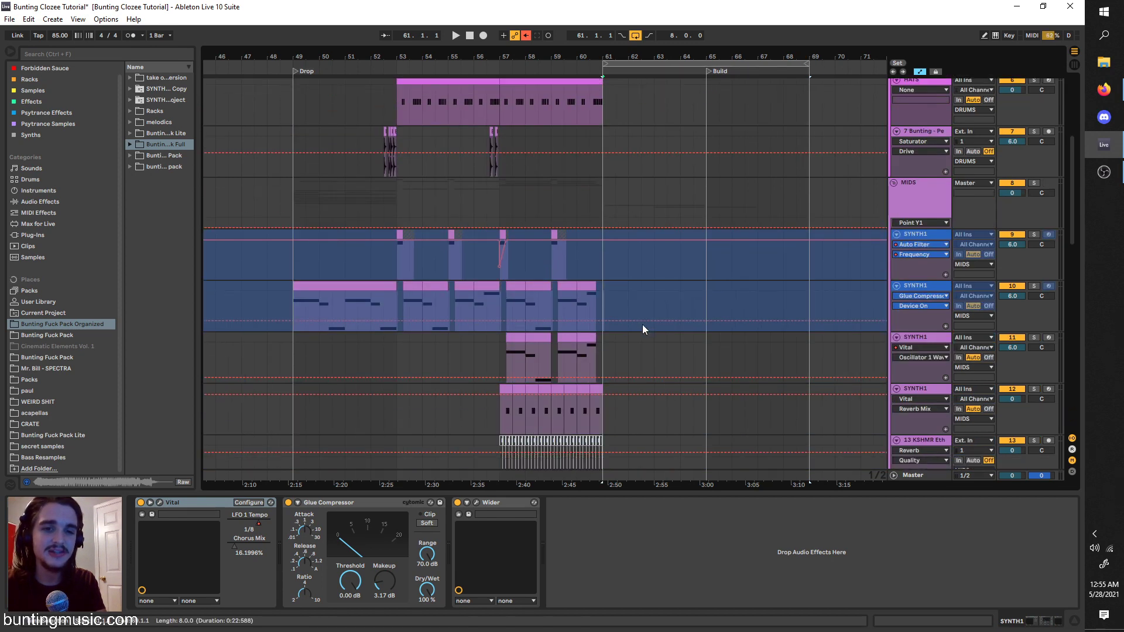
scroll(609, 363, "down", 8)
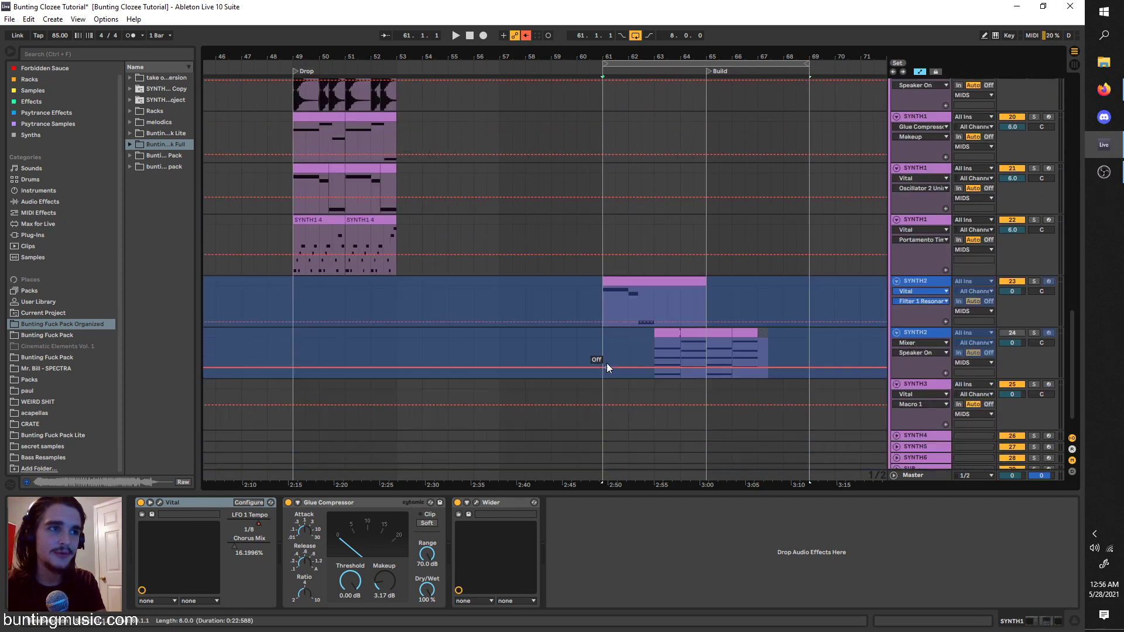
left_click(607, 299)
left_click(1034, 270)
scroll(598, 272, "up", 5)
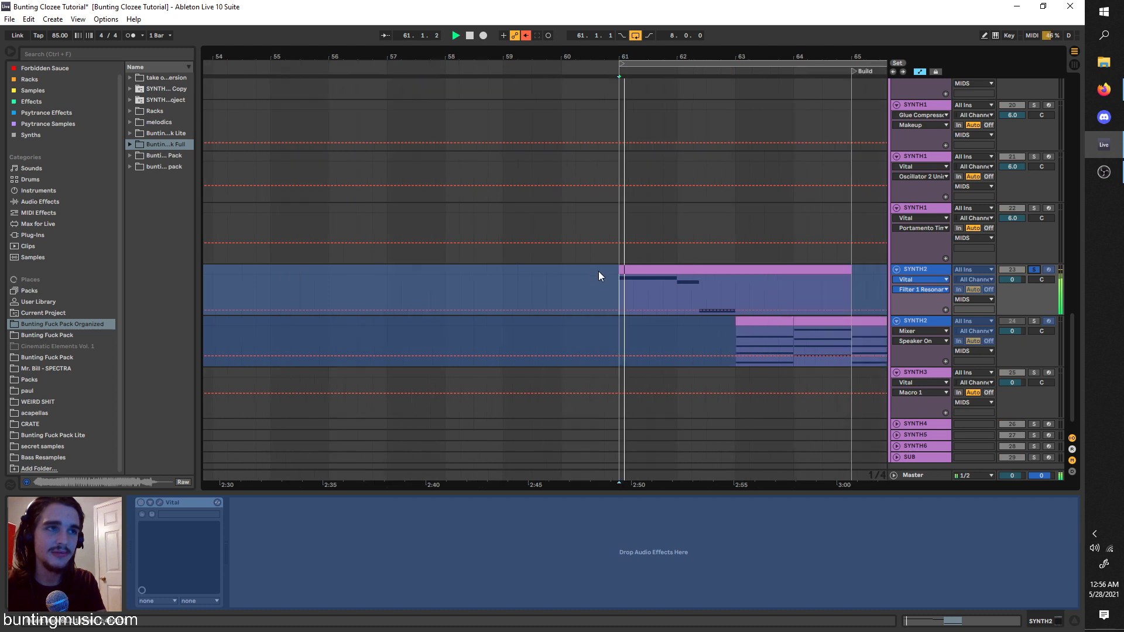
key("space")
Unfreeze SYNTH2 track 23 and play it again from bar 61.
right_click(924, 278)
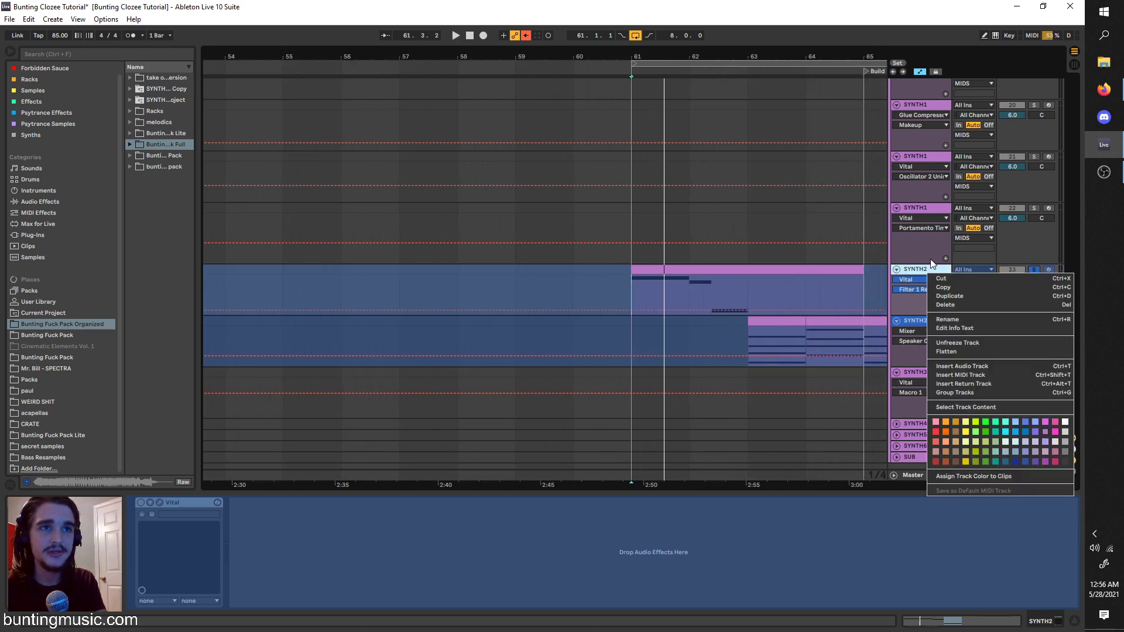
left_click(953, 343)
key("space")
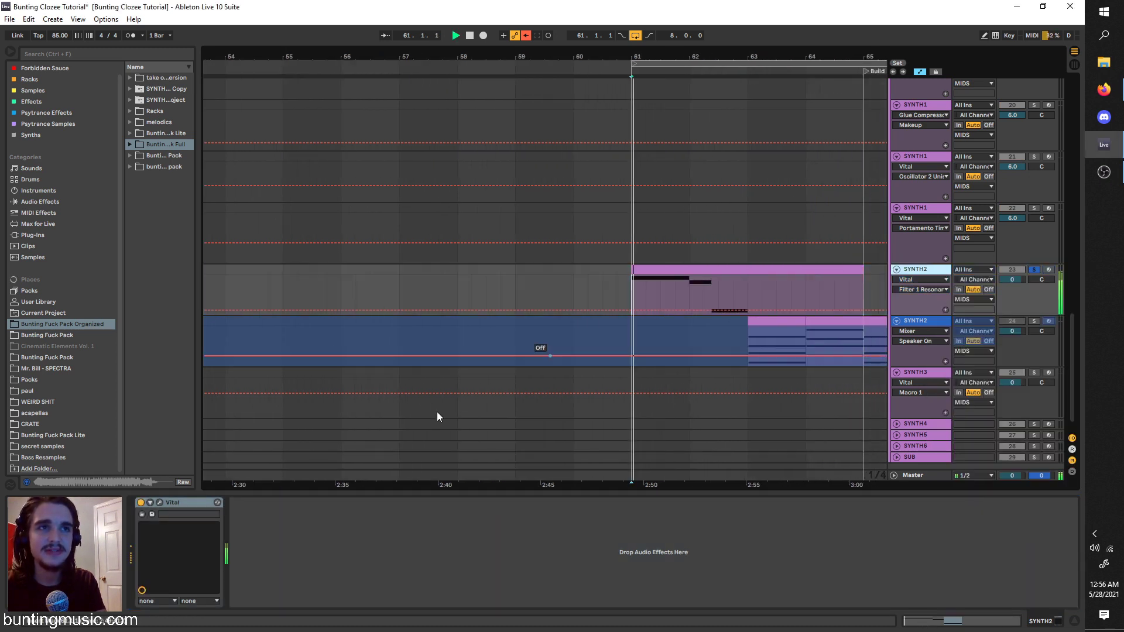
key("space")
Open Vital on SYNTH2 track 23 and play the Corpusbode Phaser patch.
left_click(165, 502)
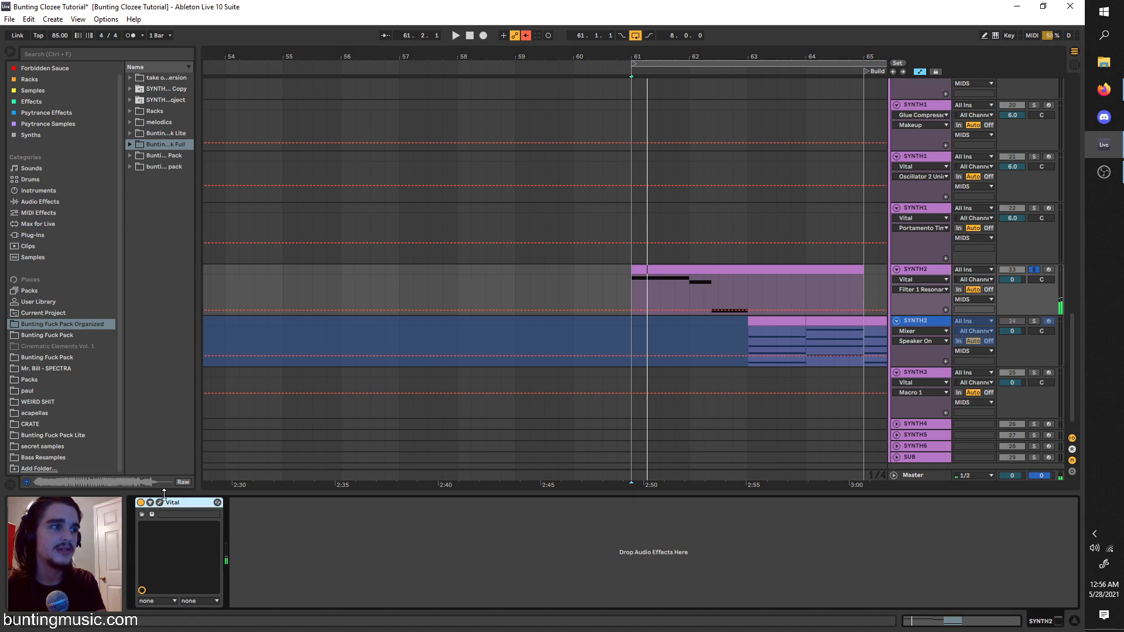
left_click(159, 513)
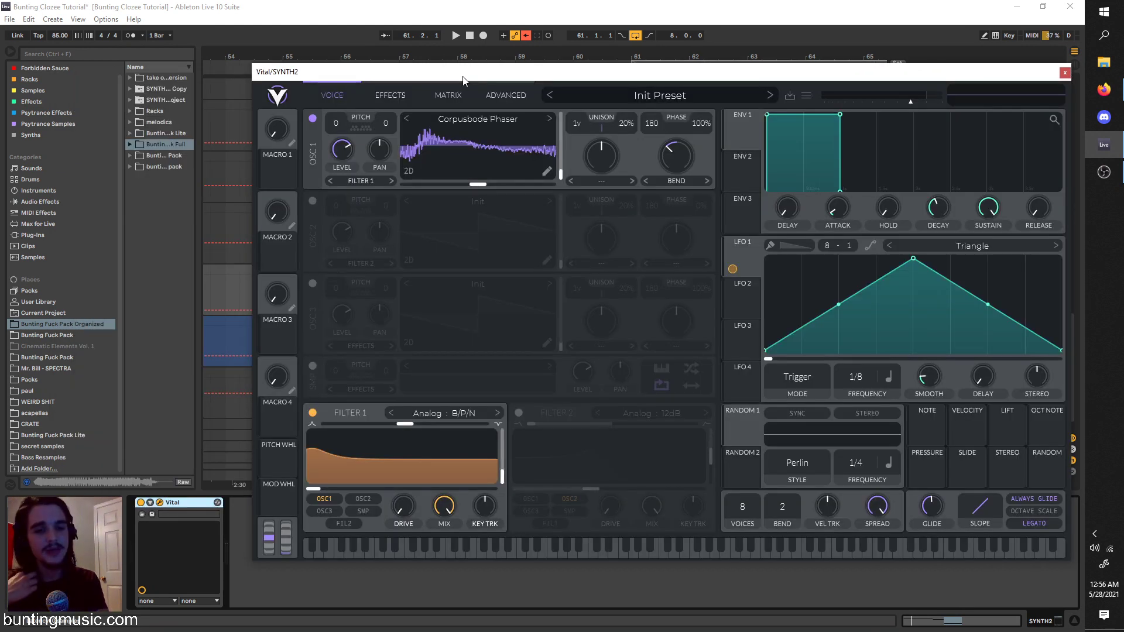
key("space")
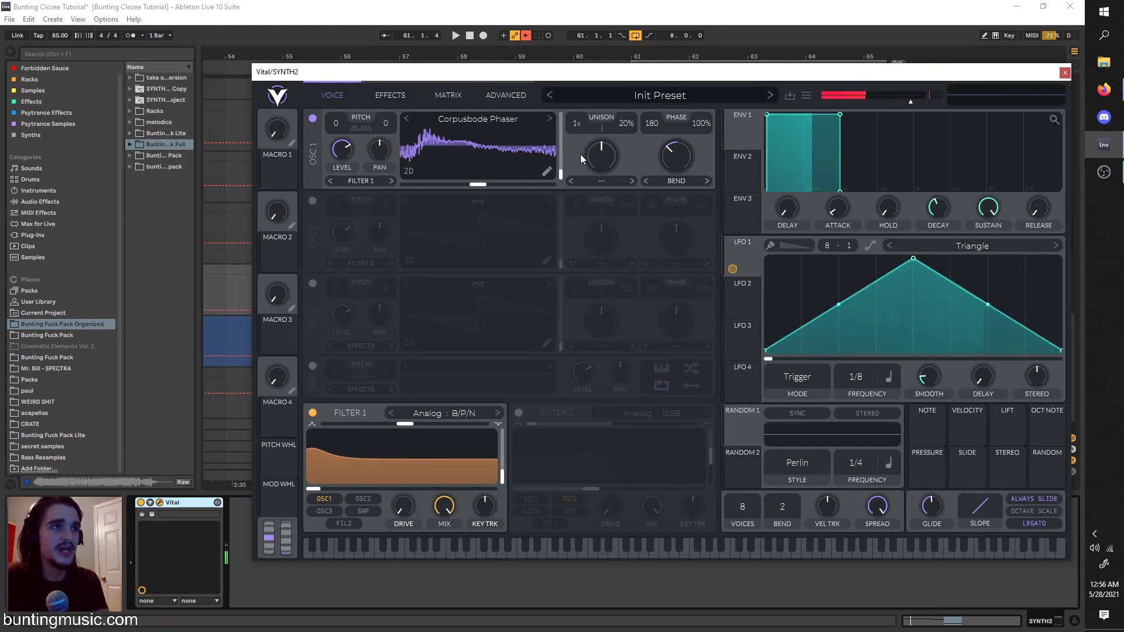
Switch off Filter 1 and adjust Osc 1's Bend amount while listening to the part.
left_click(312, 412)
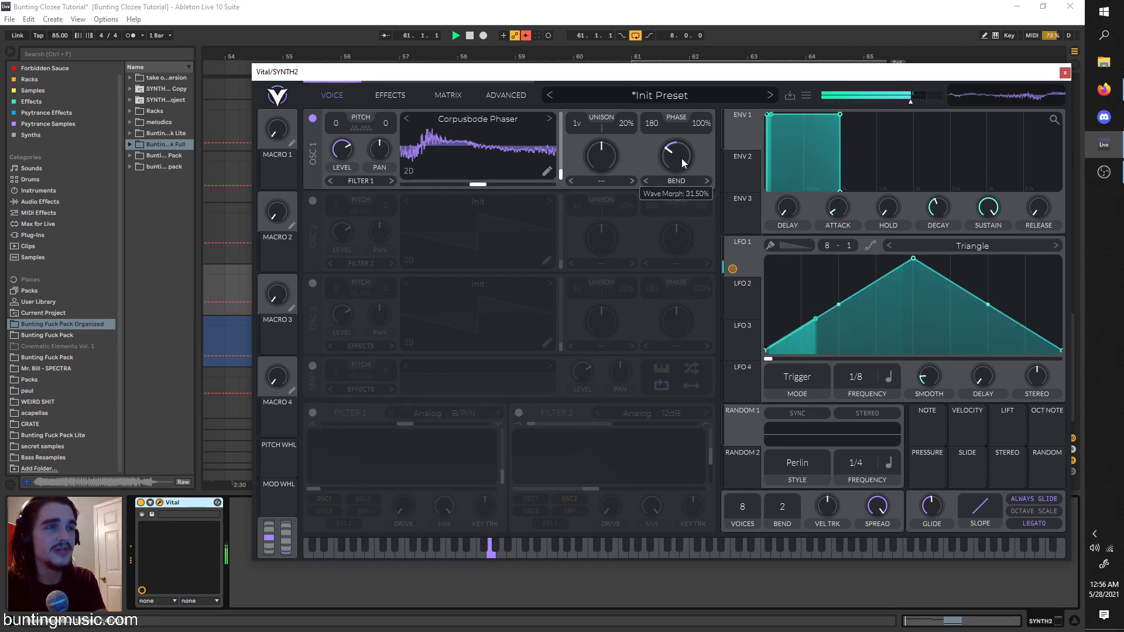
mouse_move(682, 158)
left_mouse_down()
mouse_move(690, 143)
mouse_move(679, 154)
left_mouse_up()
left_click(676, 180)
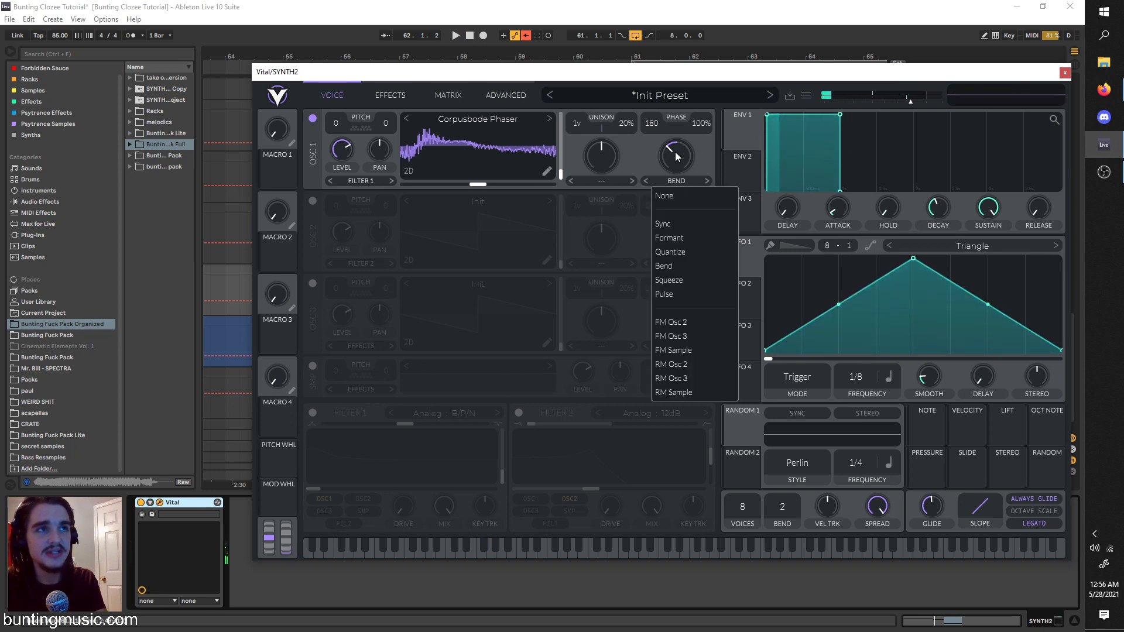
left_click(675, 152)
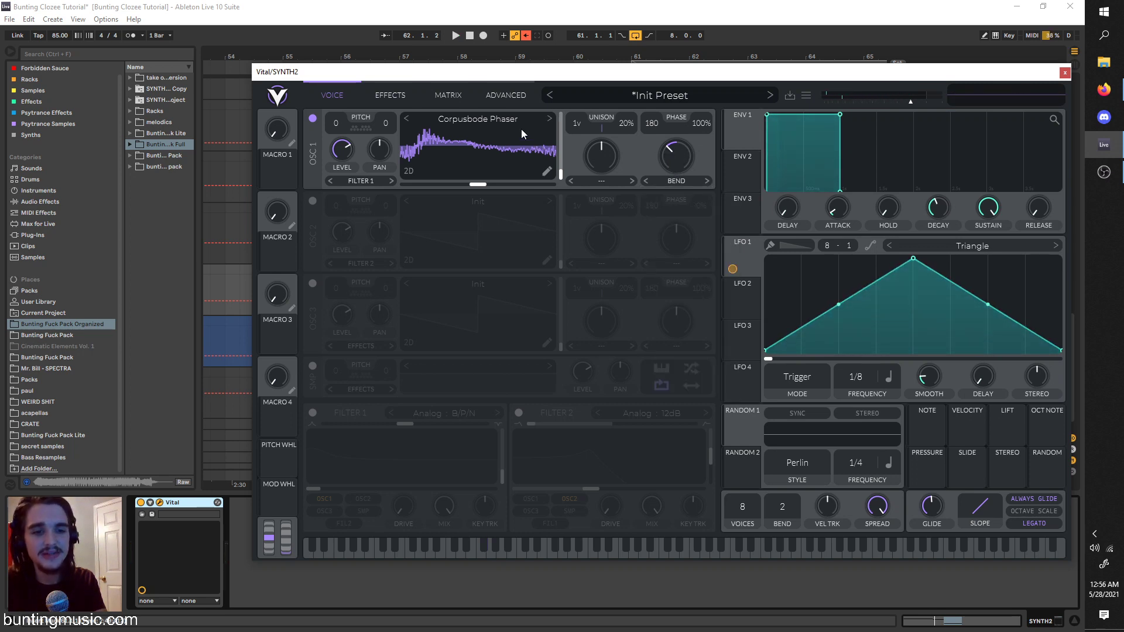
Switch off the SYNTH2 patch's Distortion, Compressor and Chorus effects and play the dry sound.
left_click(390, 95)
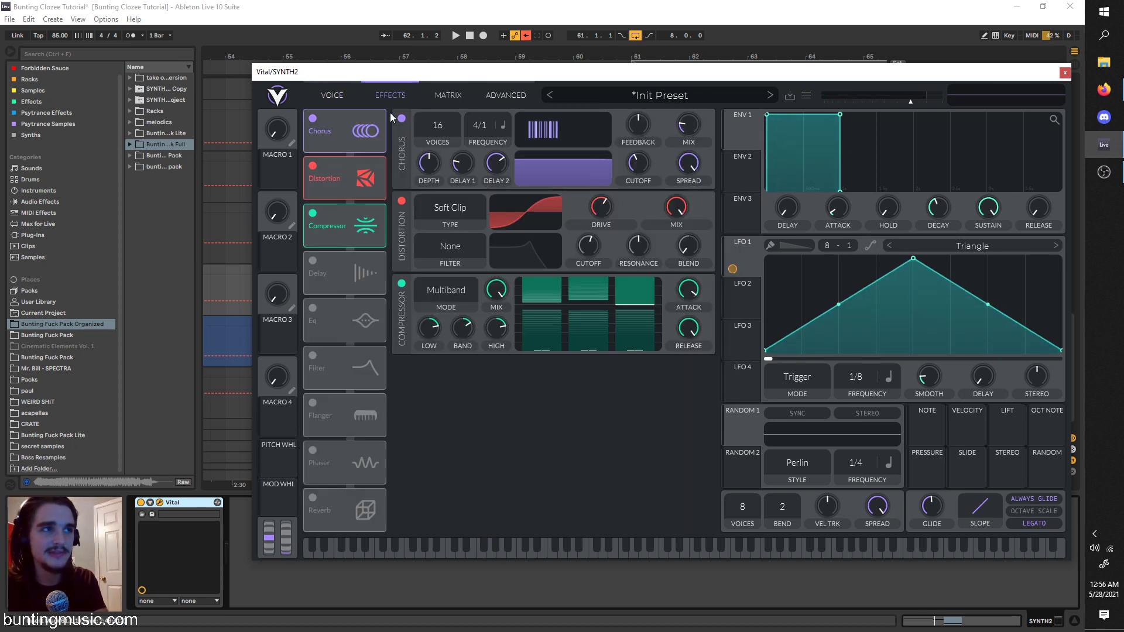
key("space")
left_click(312, 165)
left_click(313, 214)
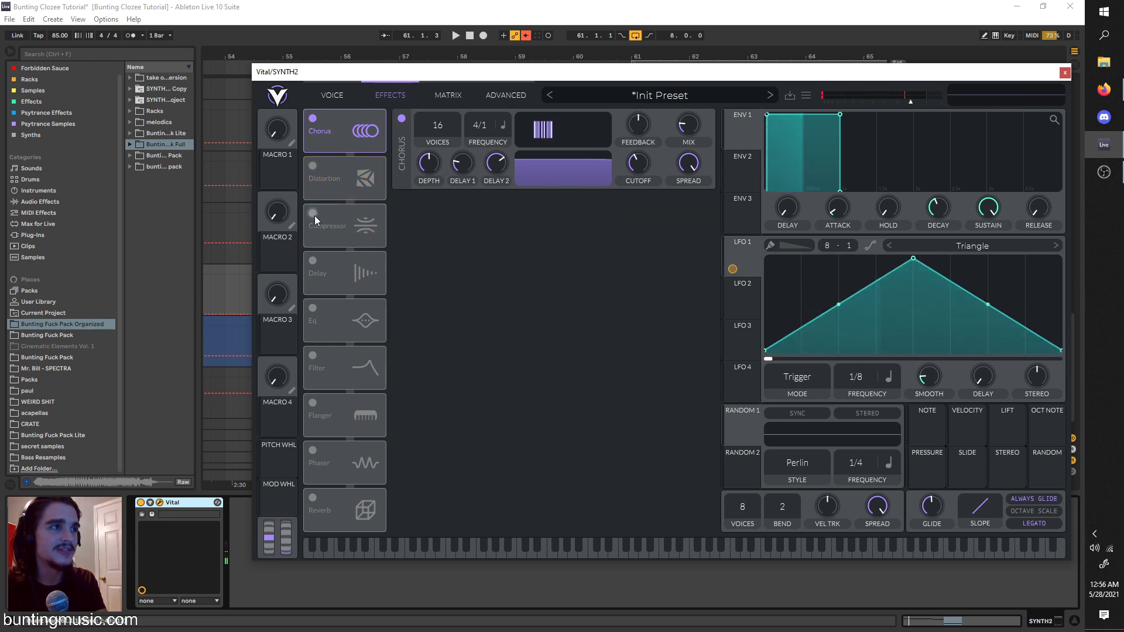
left_click(314, 119)
key("space")
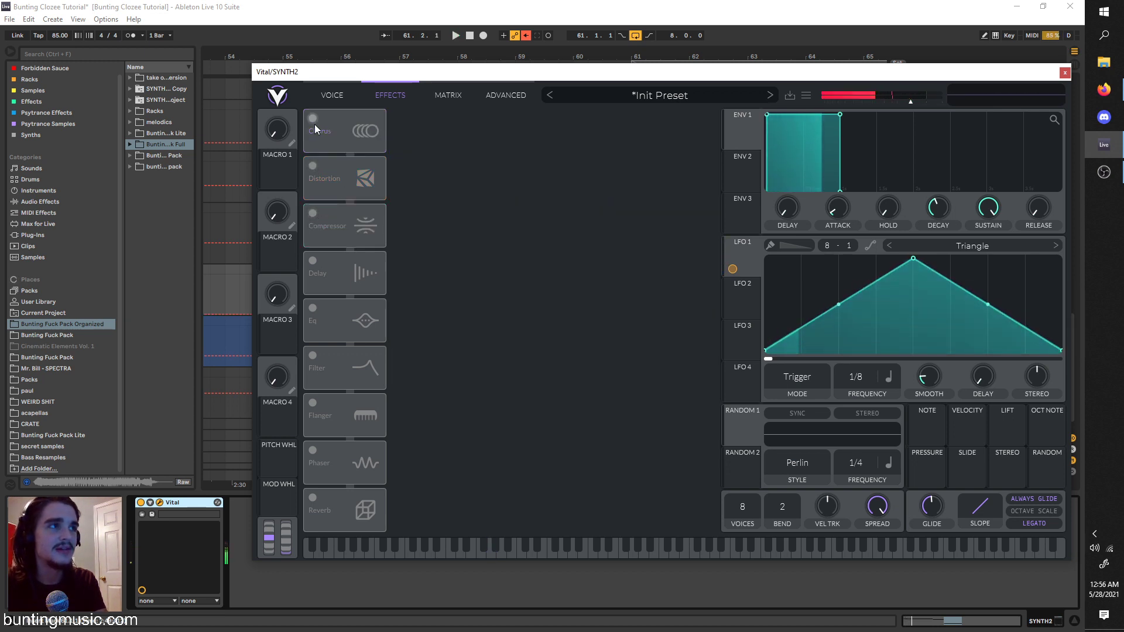
Switch the SYNTH2 patch's Distortion, Compressor and Chorus effects back on while playing the part.
left_click(311, 176)
key("space")
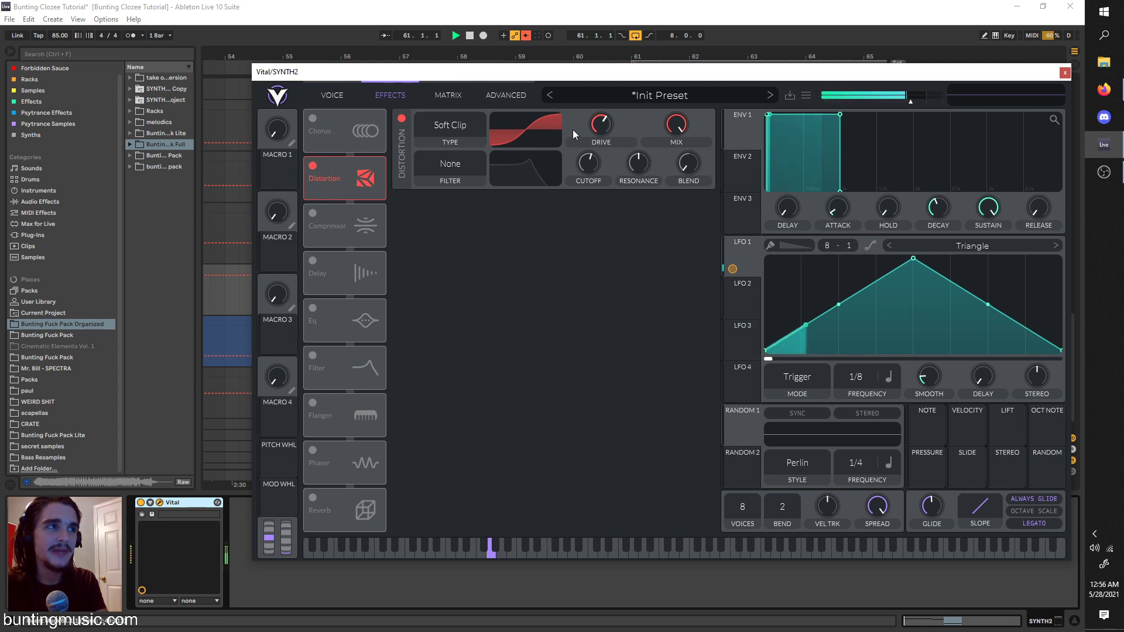
left_click(313, 213)
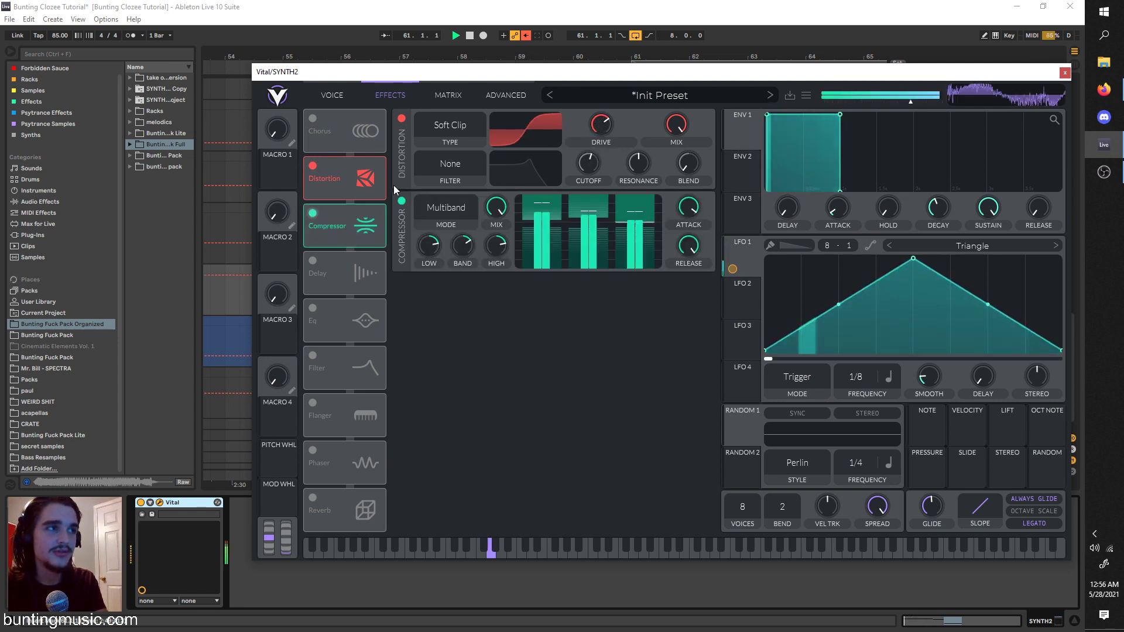
left_click(312, 117)
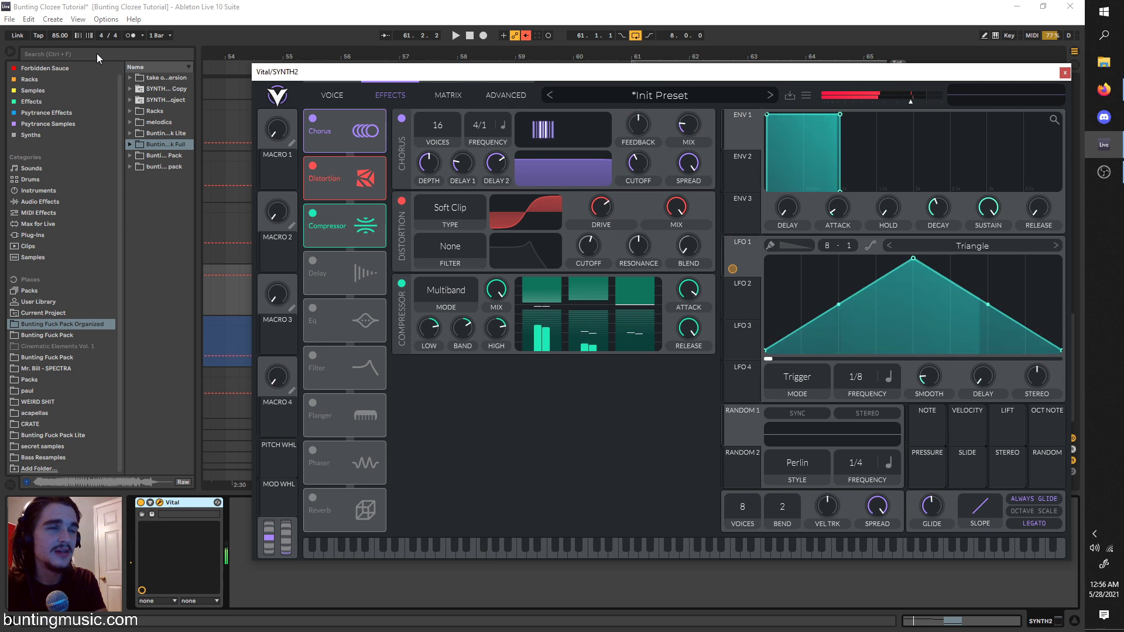
Turn Filter 1 back on in the SYNTH2 patch and listen to the filtered sound.
left_click(321, 93)
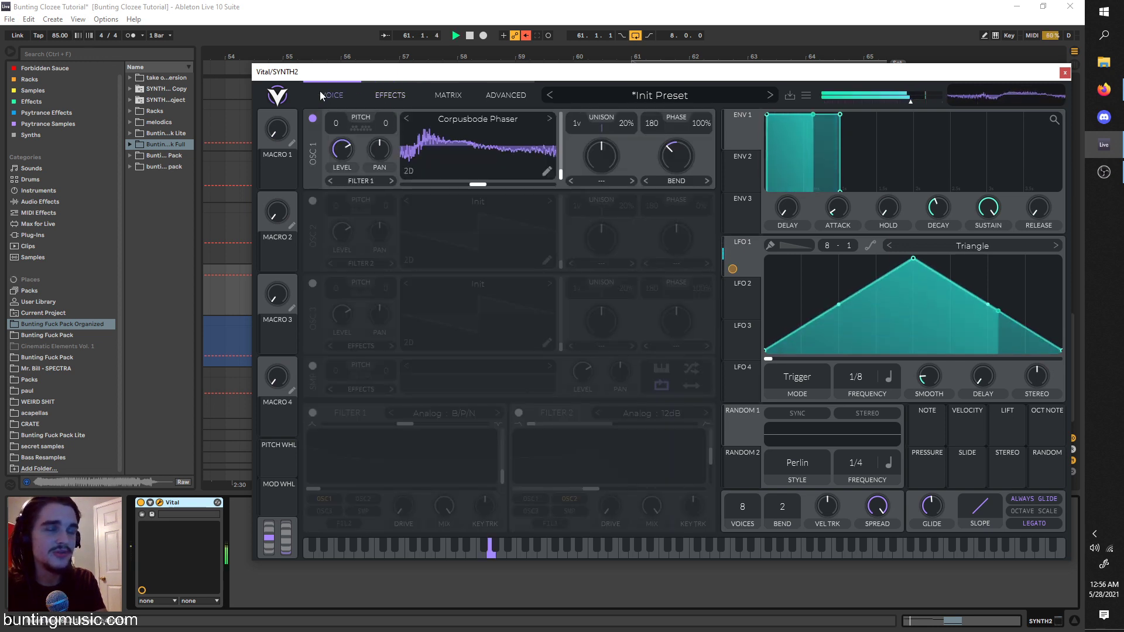
left_click(317, 409)
key("space")
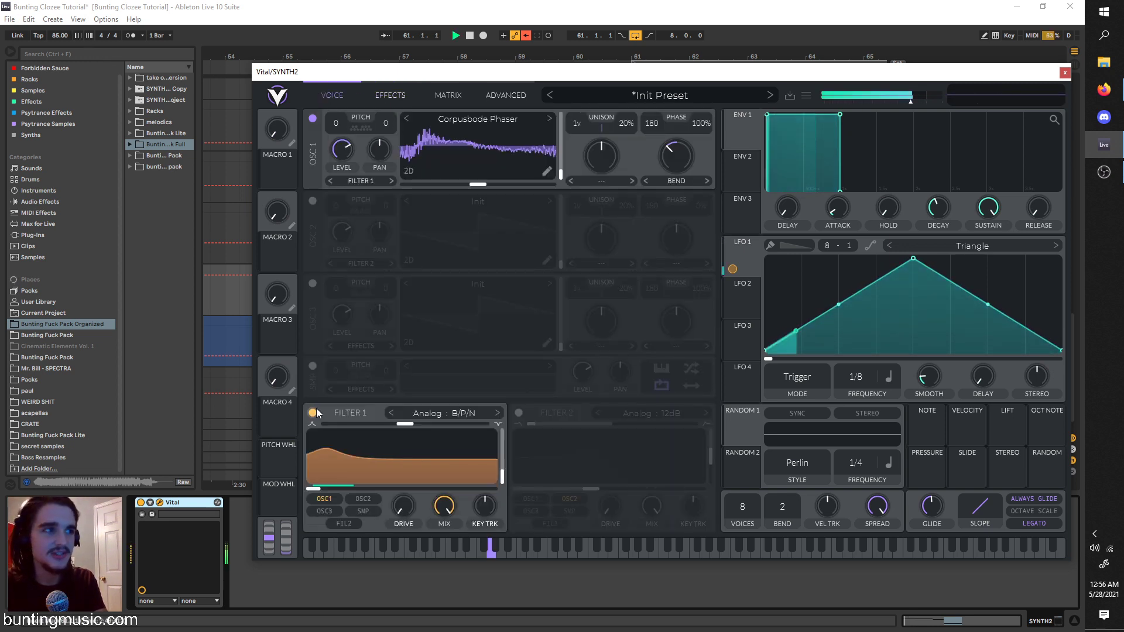
key("space")
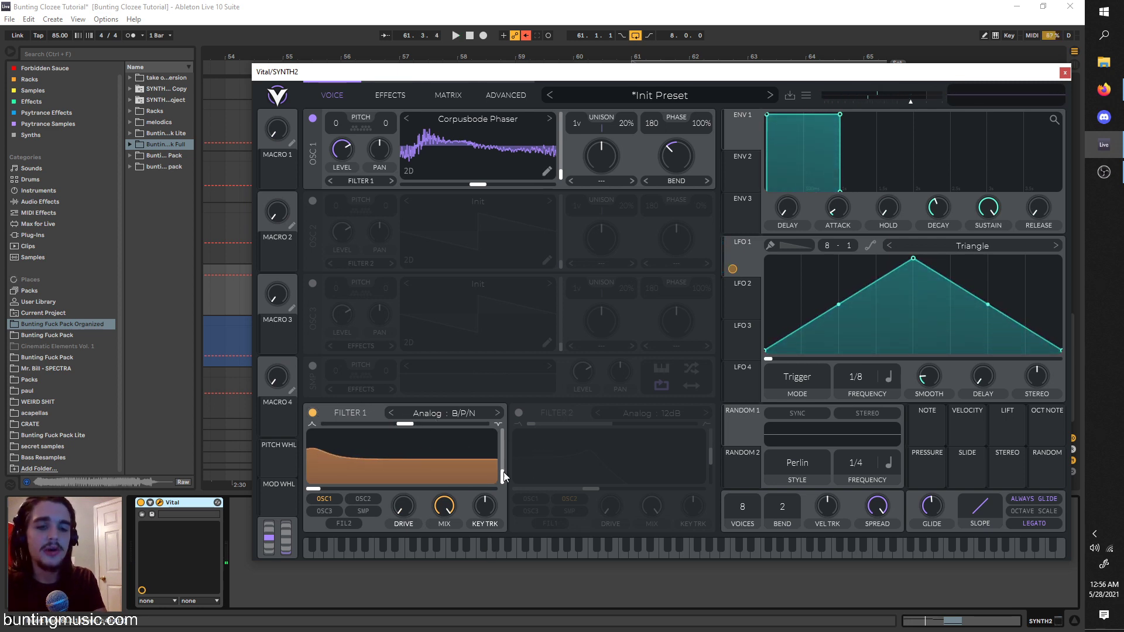
Change Filter 1 to the Analog 12dB type and lower its Blend while playing the part.
left_click(458, 413)
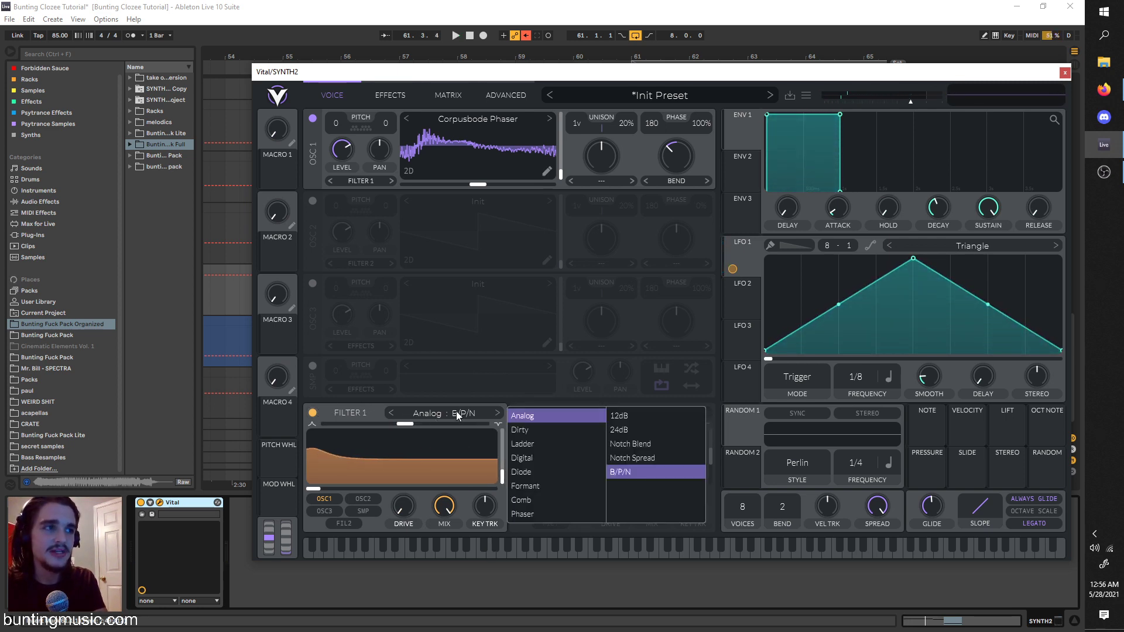
left_click(676, 416)
key("space")
left_click(426, 458)
left_click_drag(405, 423, 363, 416)
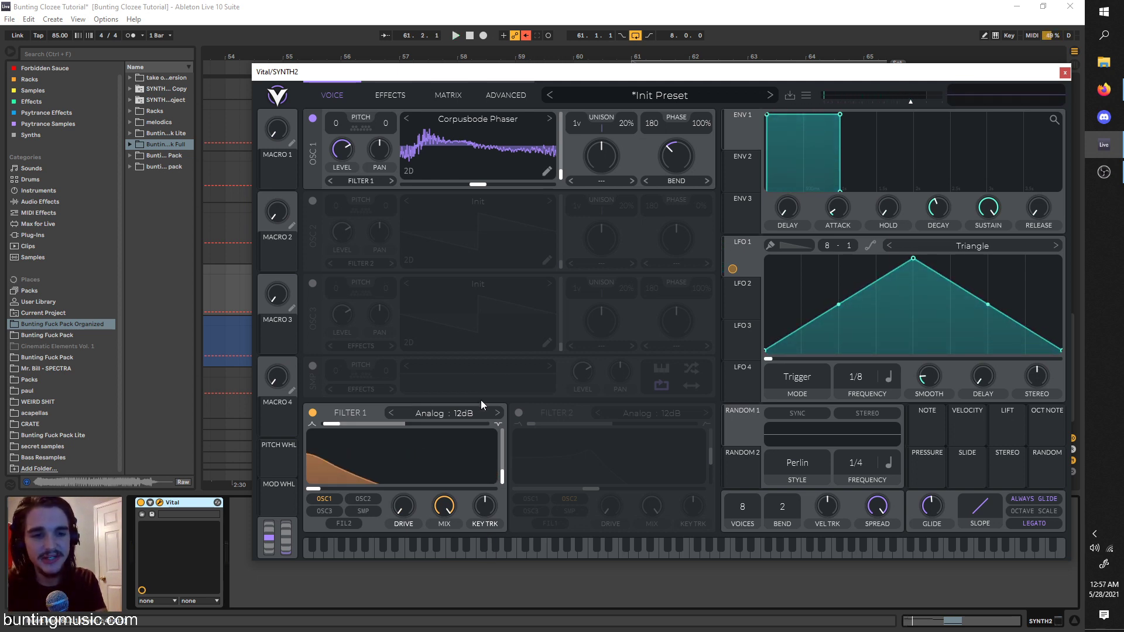
Set Filter 1 back to Analog B/P/N with its Blend in the middle and play the part.
left_click(442, 415)
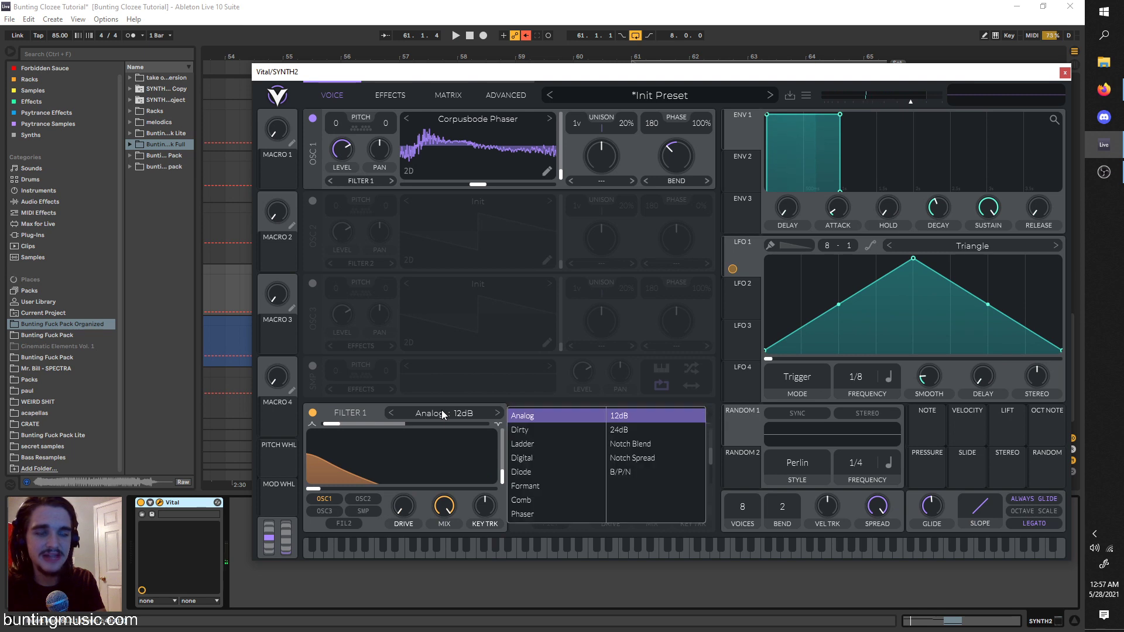
left_click(659, 474)
left_click_drag(344, 423, 343, 422)
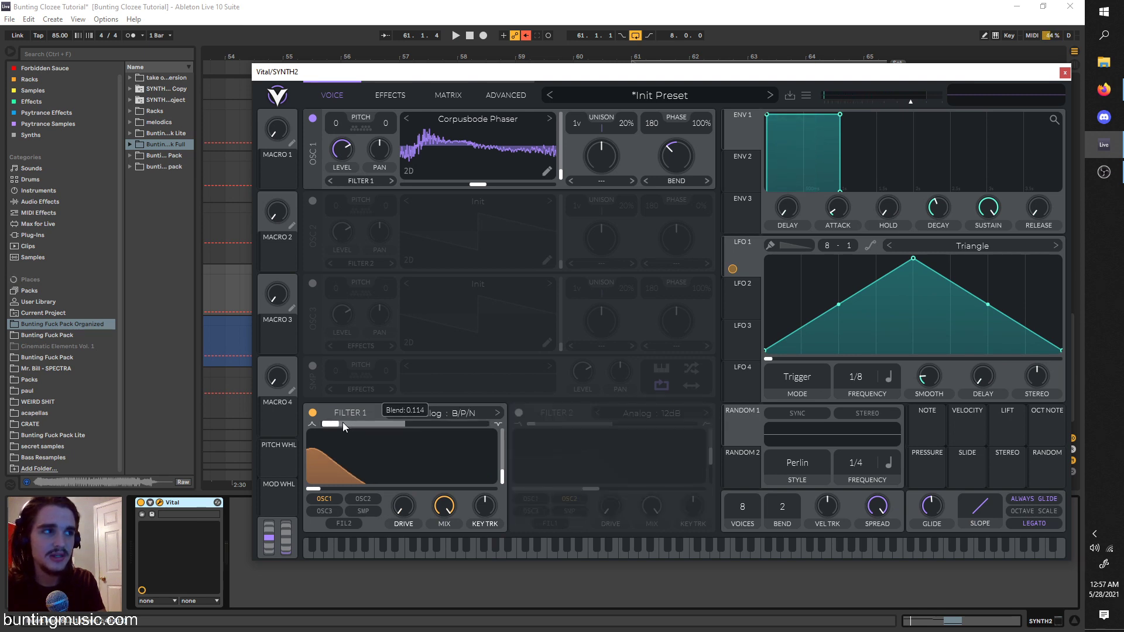
left_click(434, 413)
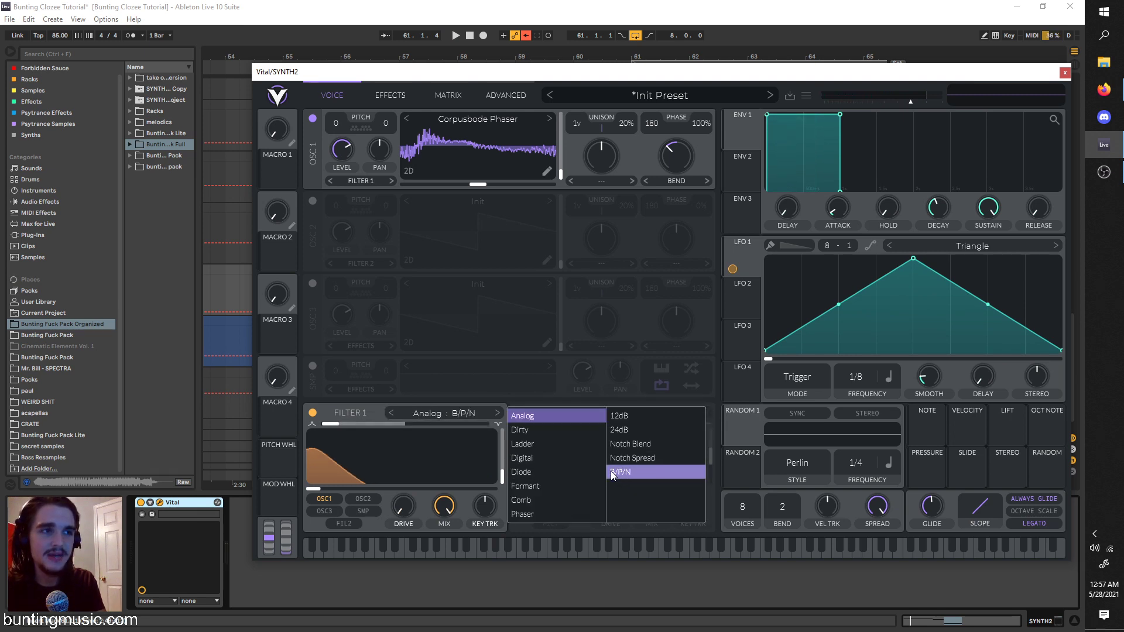
left_click(432, 428)
left_click_drag(338, 426, 410, 437)
key("space")
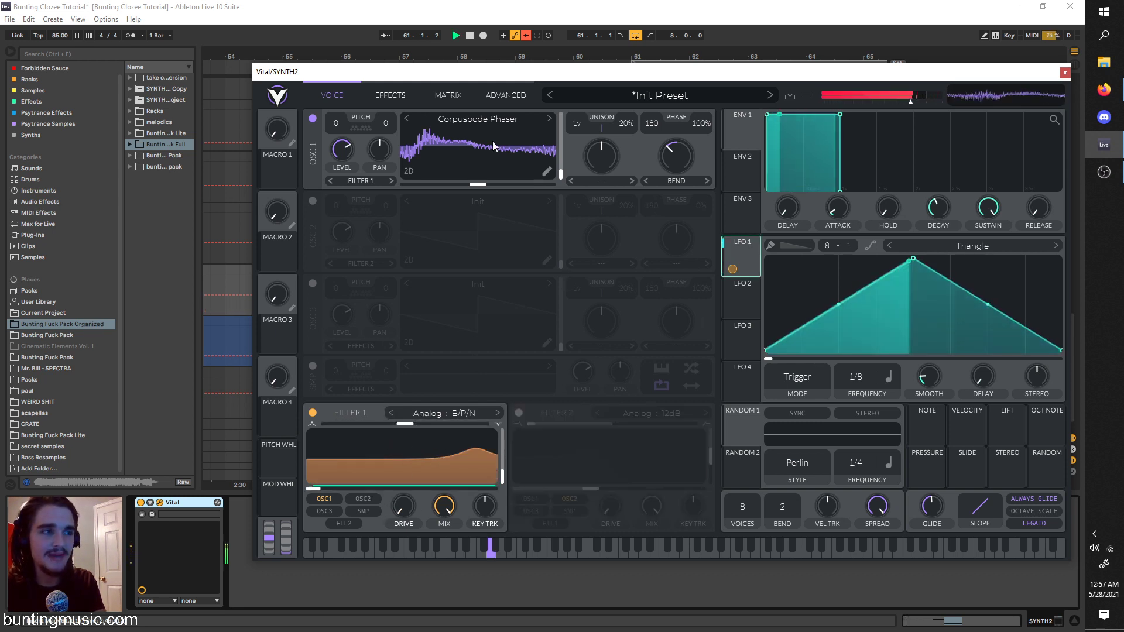
Show the patch's effects chain, stop playback and close the Vital window.
left_click(413, 93)
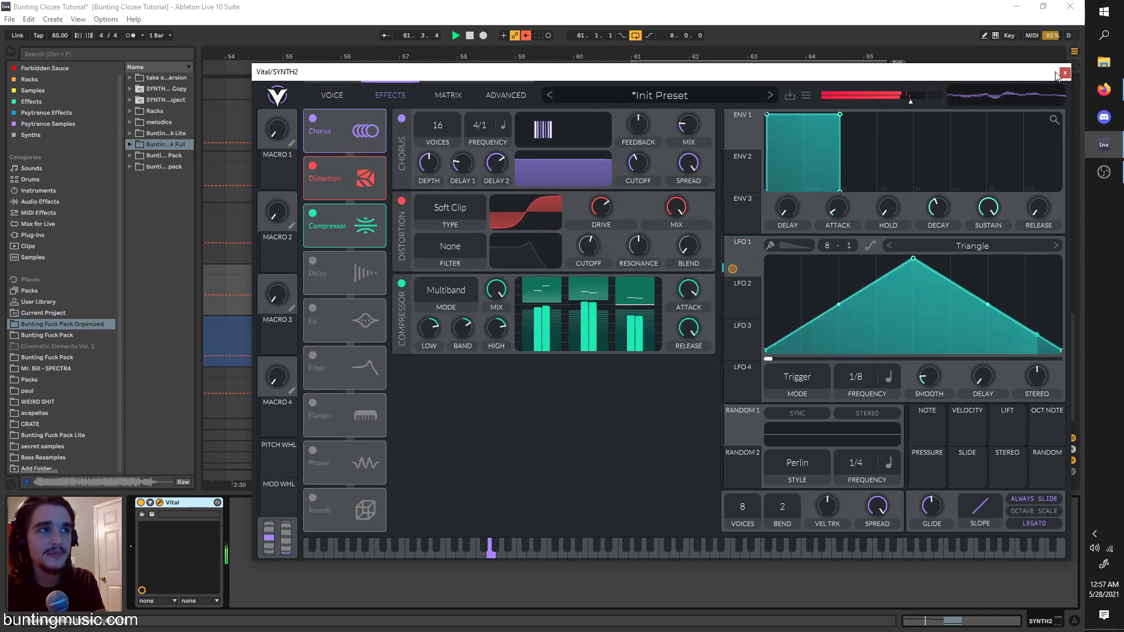
key("space")
key("ctrl+alt+p")
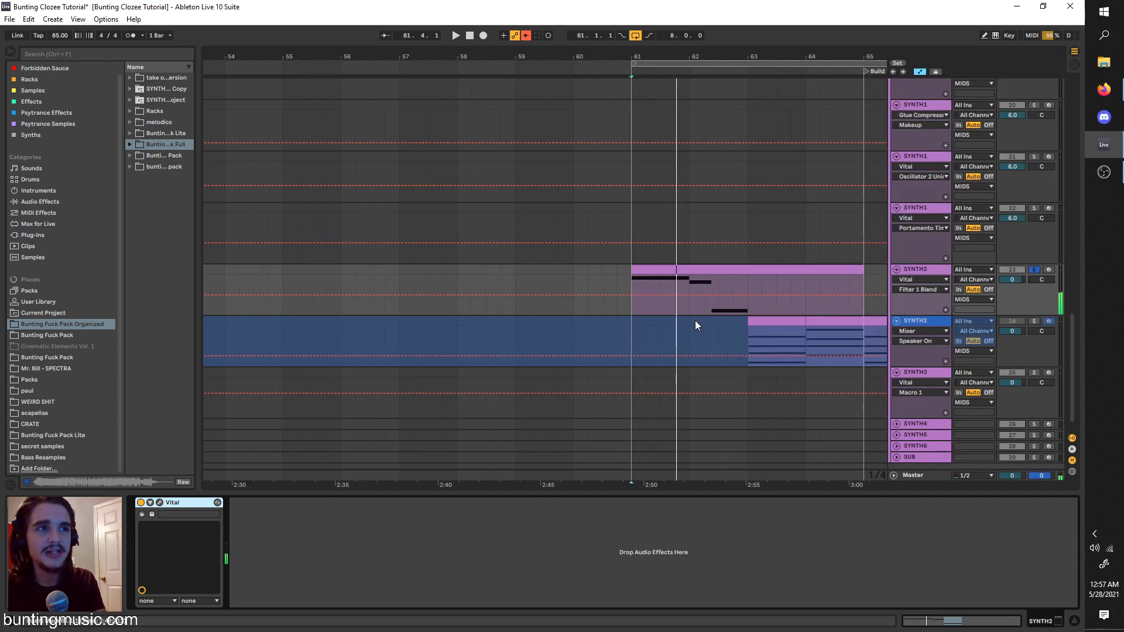
Solo SYNTH2 track 24, play it from bar 63 and unfreeze the track.
scroll(703, 325, "right", 1)
left_click(712, 329)
scroll(845, 300, "right", 1)
key("space")
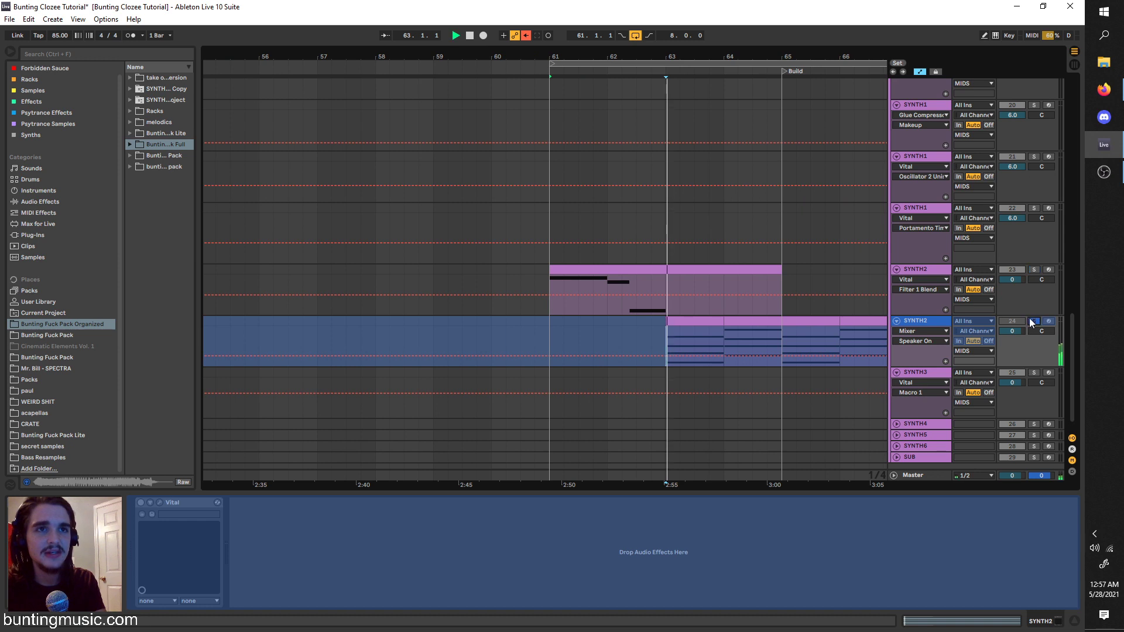
right_click(926, 321)
left_click(958, 390)
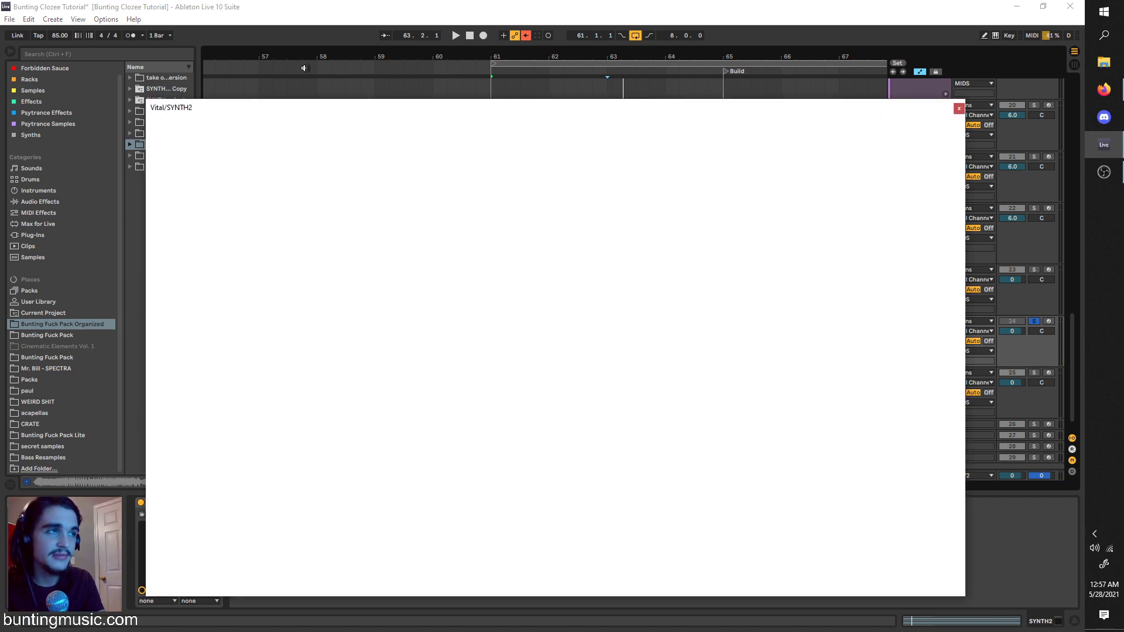
Open Vital on SYNTH2 track 24, move its window up and play the two-oscillator patch.
left_click_drag(354, 203, 364, 80)
key("space")
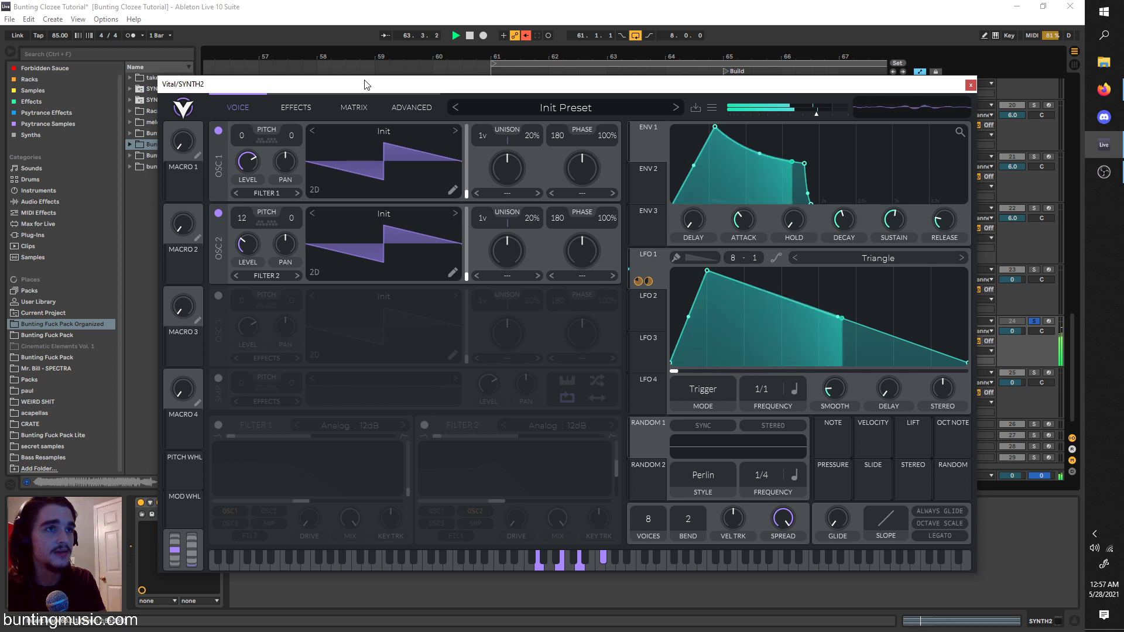
key("space")
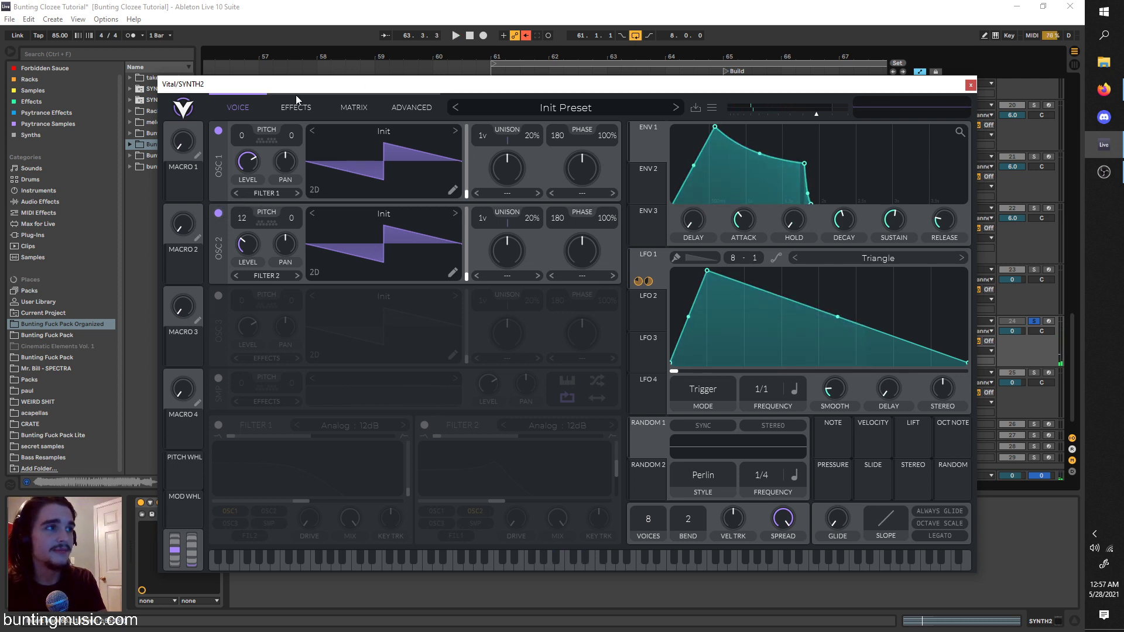
Compare the chords with Osc 2 off and on, and adjust Osc 2's level while listening.
left_click(219, 213)
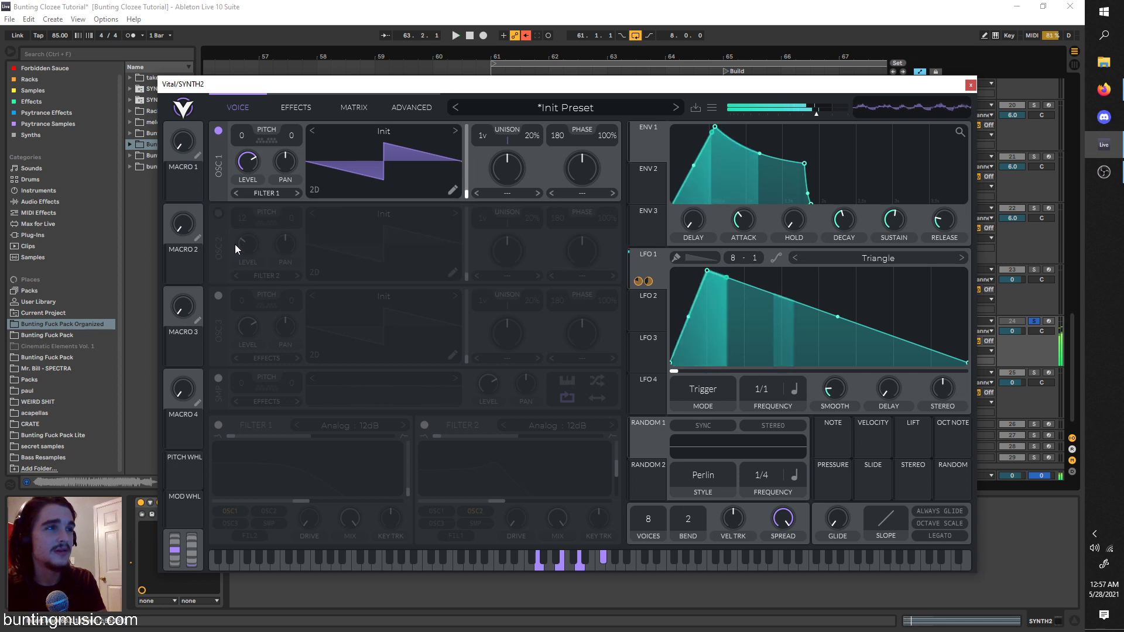
left_click(218, 214)
key("space")
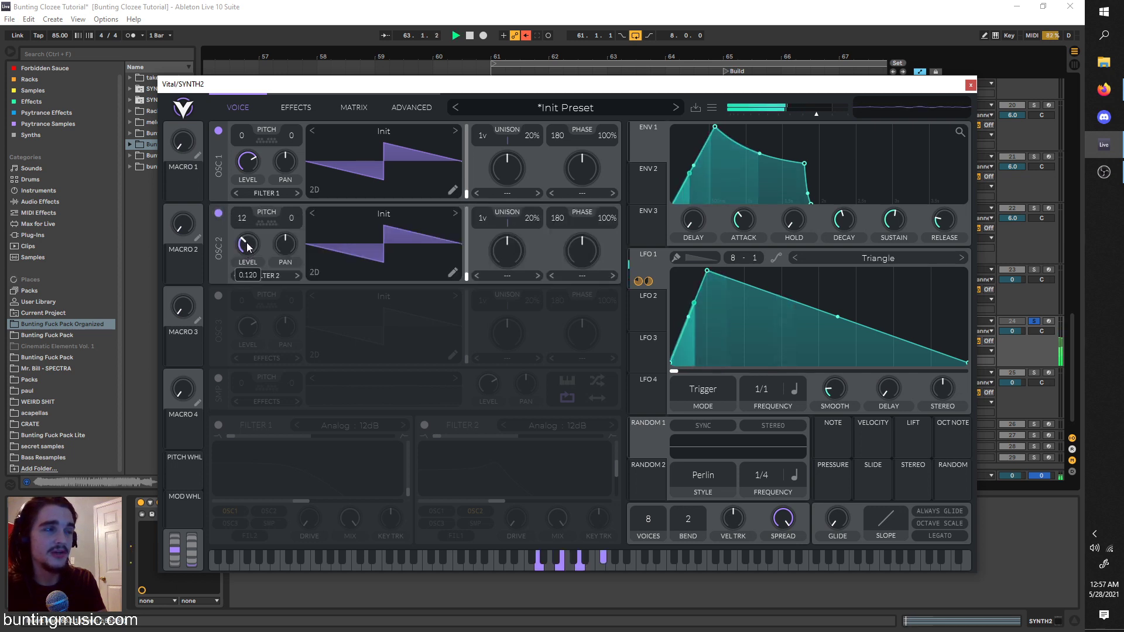
mouse_move(246, 250)
left_mouse_down()
mouse_move(261, 197)
mouse_move(245, 238)
left_mouse_up()
key("space")
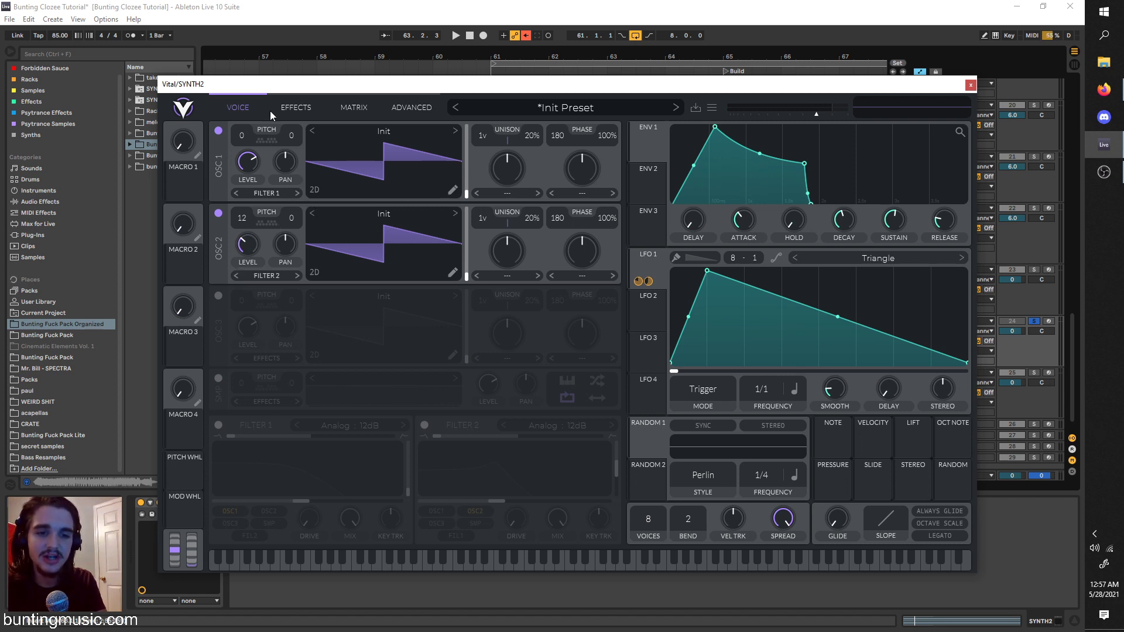
Review the chord patch's effects, toggle the Chorus off and on, and play the part to hear the envelope.
left_click(292, 108)
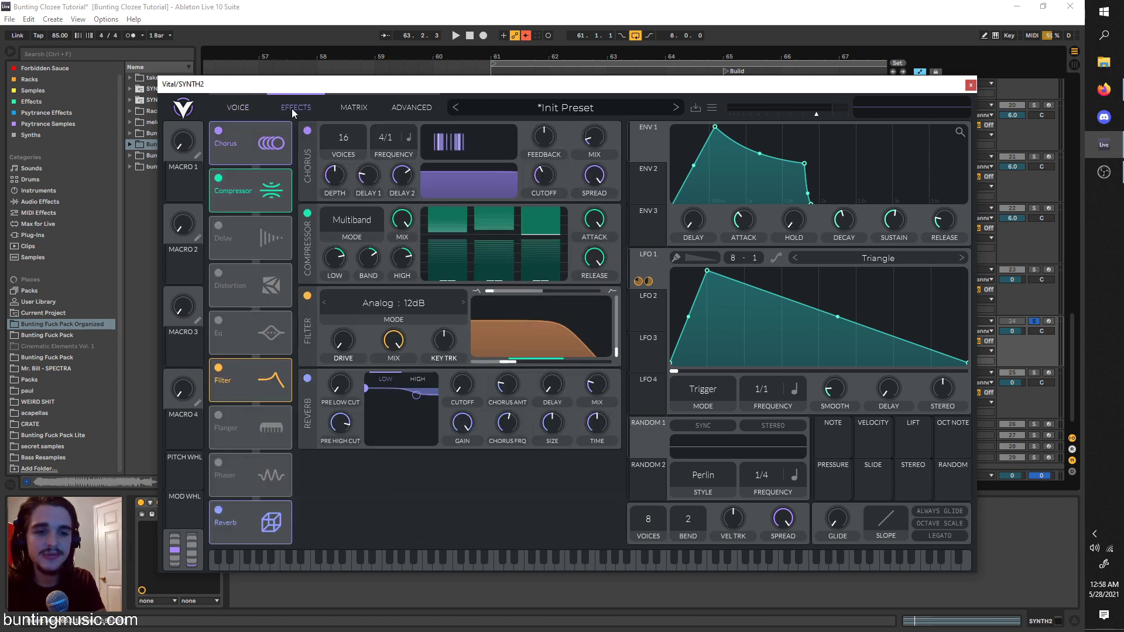
left_click(218, 130)
left_click(218, 130)
key("space")
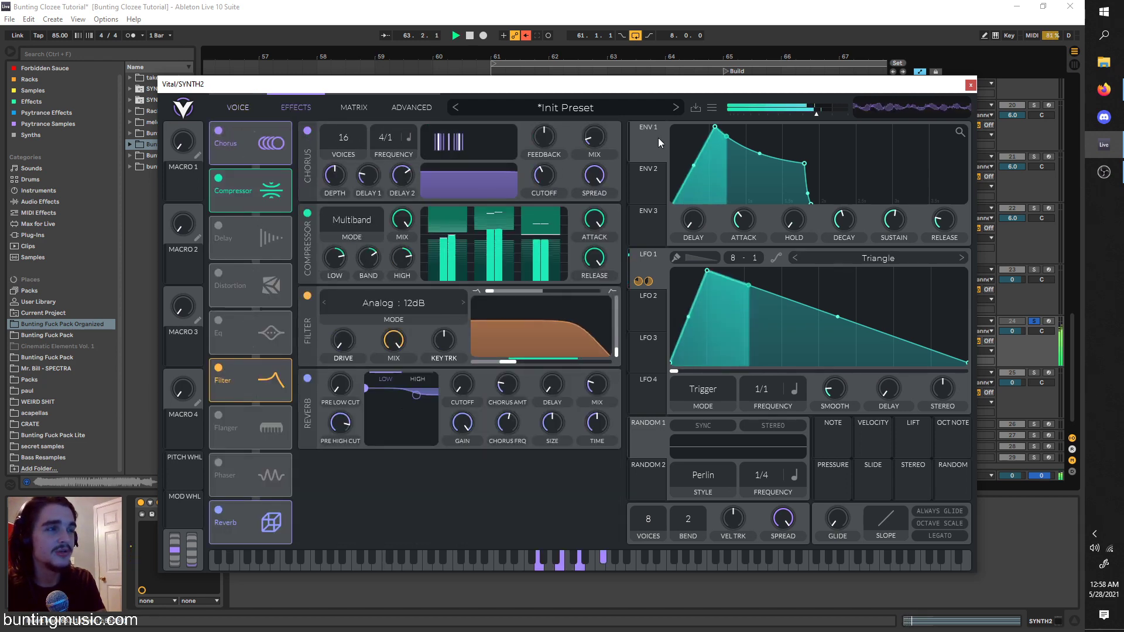
key("space")
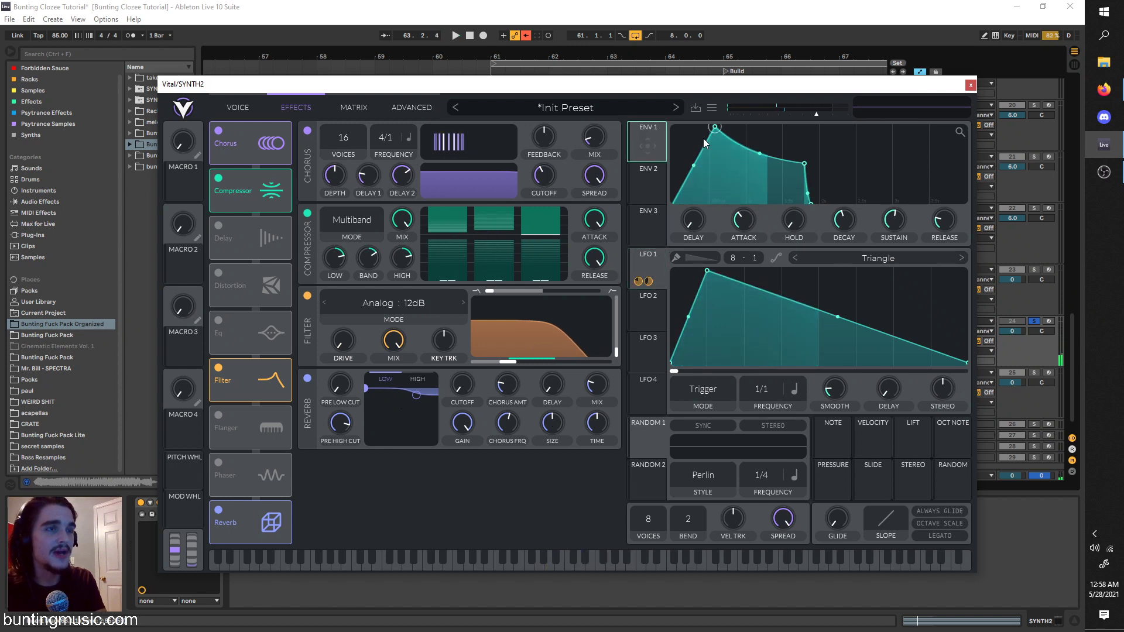
key("space")
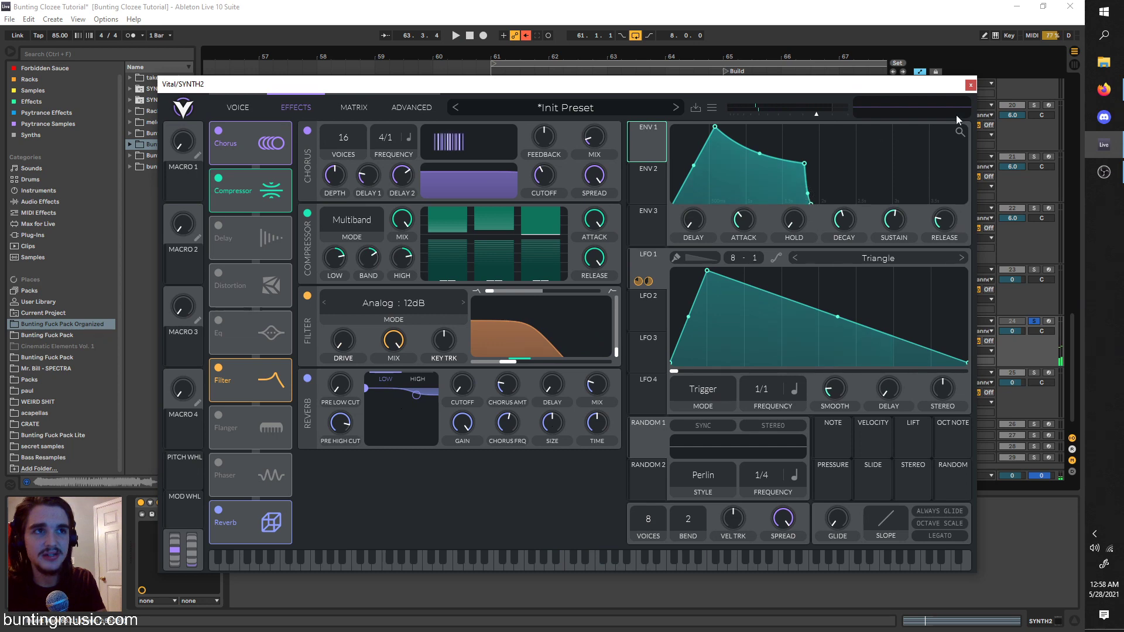
Return to the patch's oscillators, close Vital and unsolo SYNTH2 track 24.
left_click(254, 111)
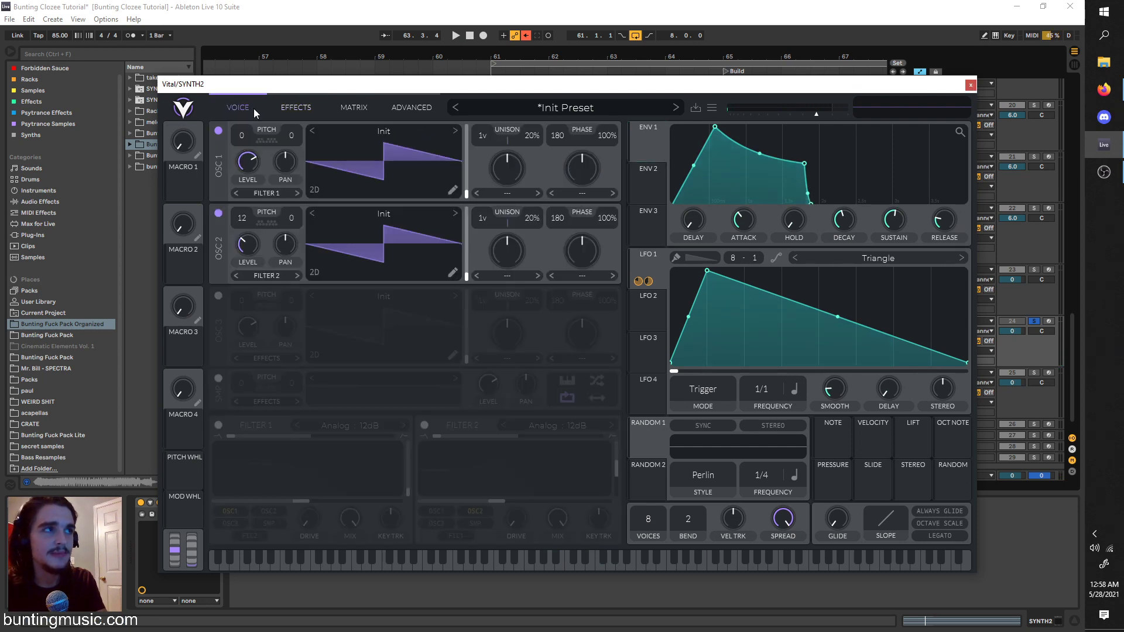
left_click(974, 83)
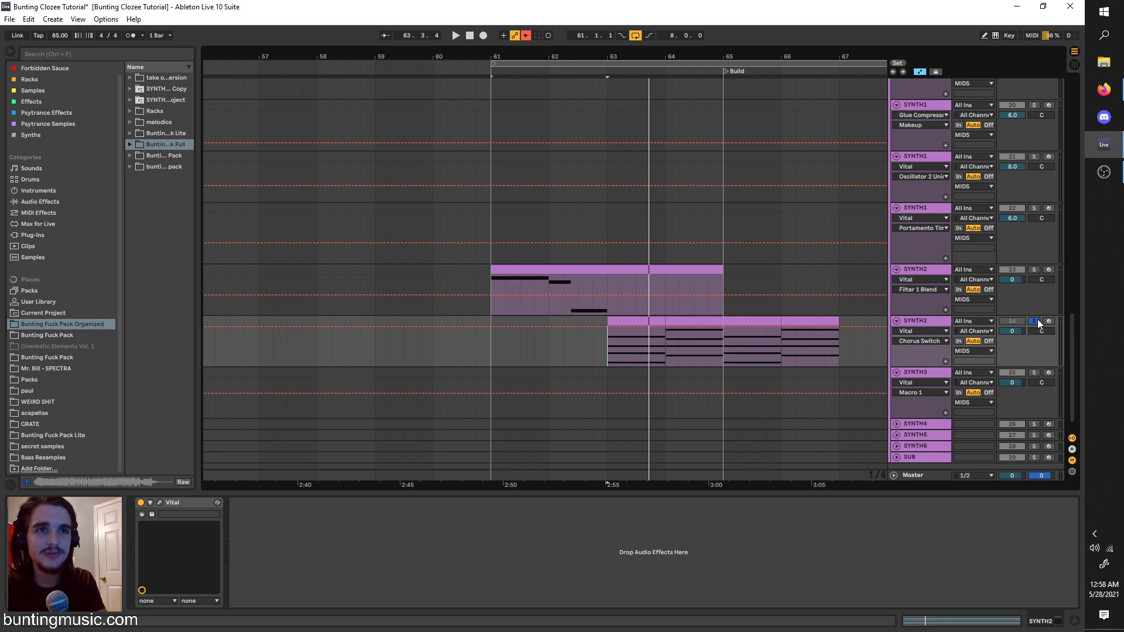
left_click(1037, 318)
Move the 8-bar loop to the Drop so it starts at bar 49.
scroll(878, 319, "down", 3)
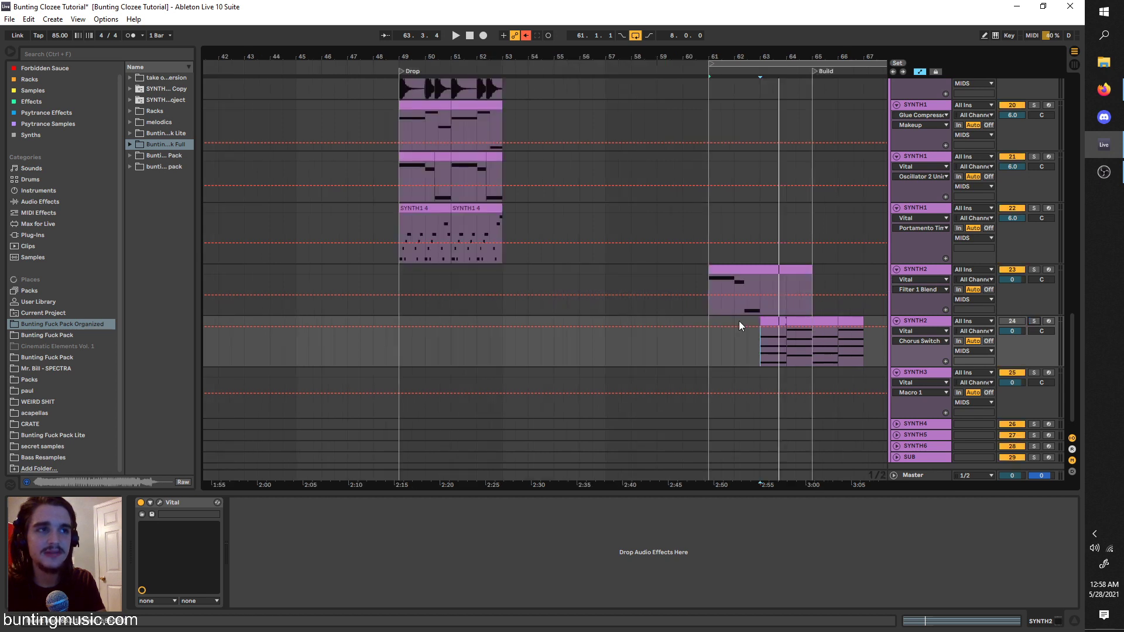
left_click(714, 337)
scroll(682, 395, "up", 4)
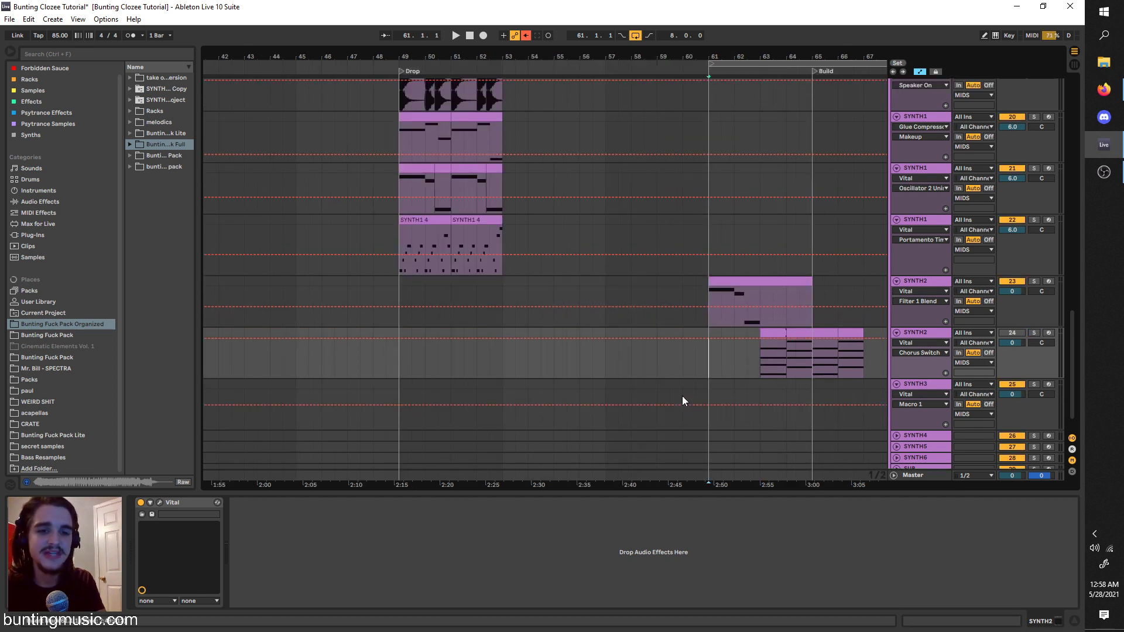
scroll(683, 397, "up", 2)
left_click_drag(771, 62, 441, 66)
Go to the DRUMS group and place the insert marker on the PERCUSSION track at bar 57.
scroll(468, 286, "up", 8)
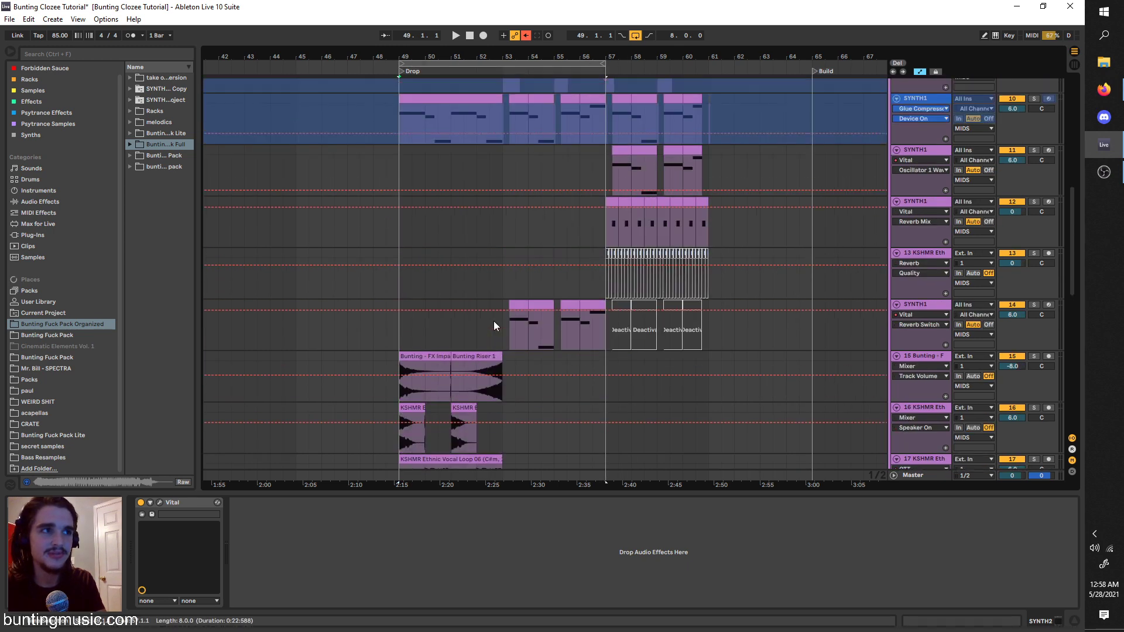
scroll(494, 321, "up", 12)
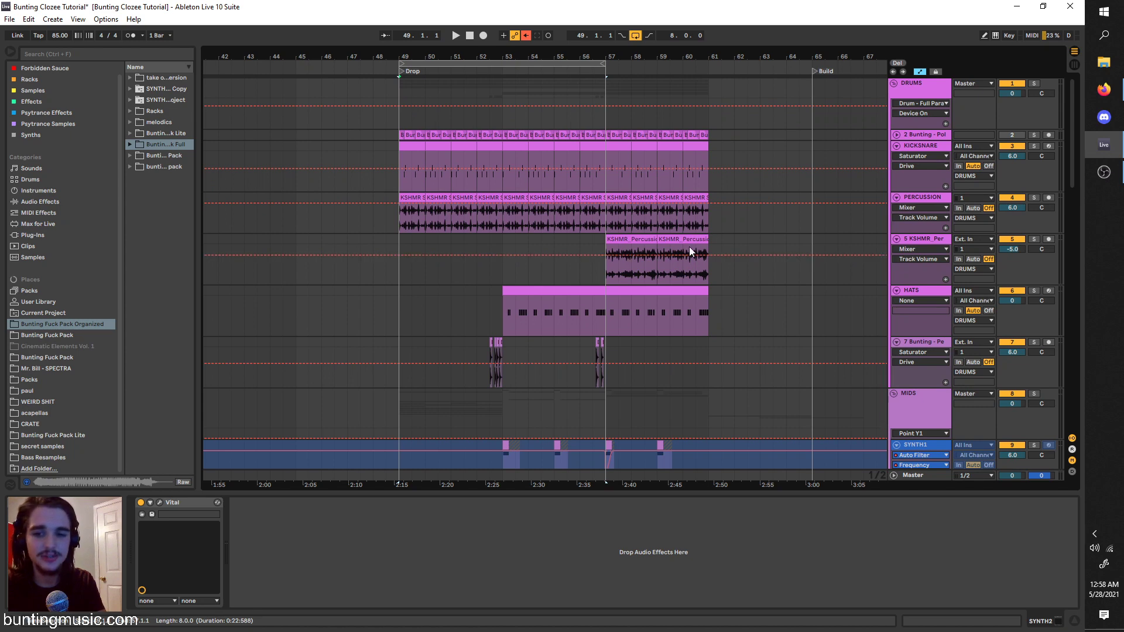
left_click(611, 227)
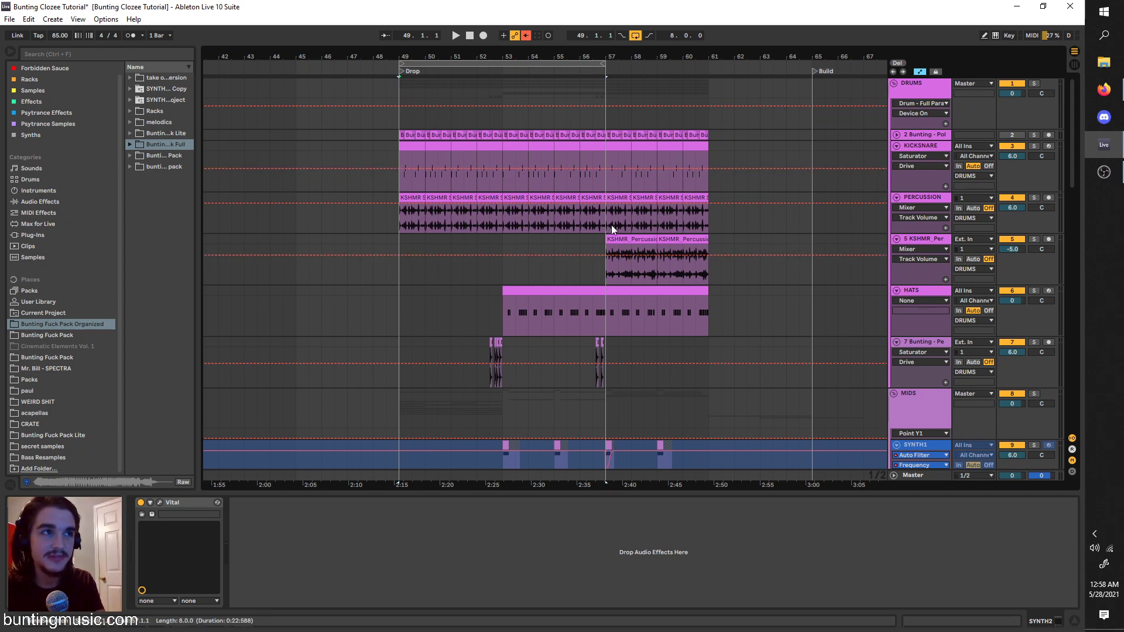
left_click(611, 224)
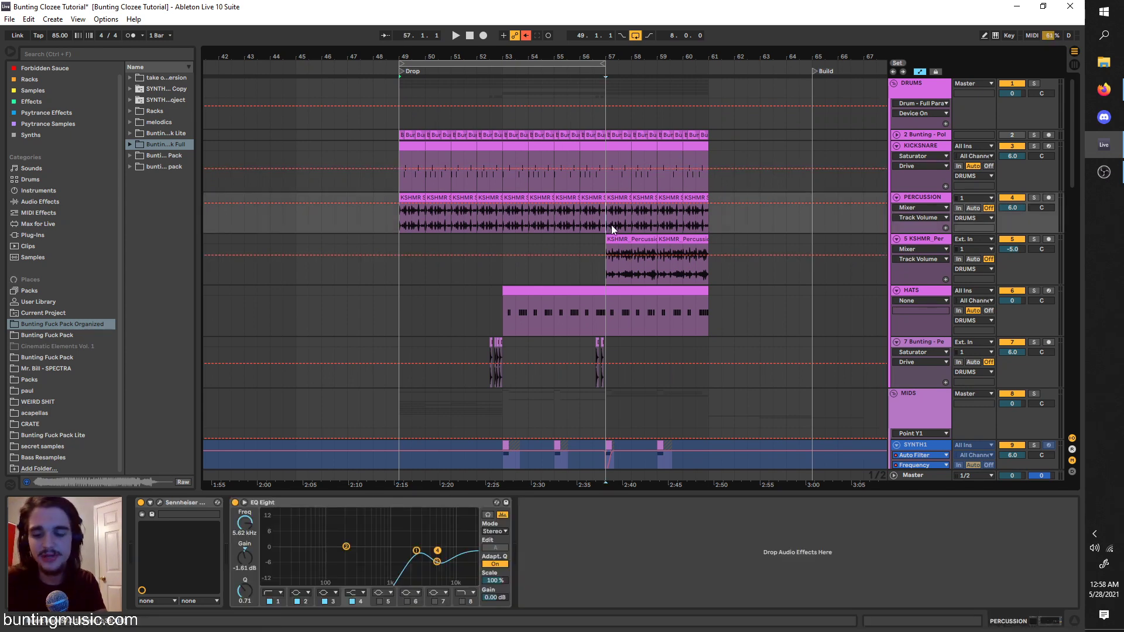